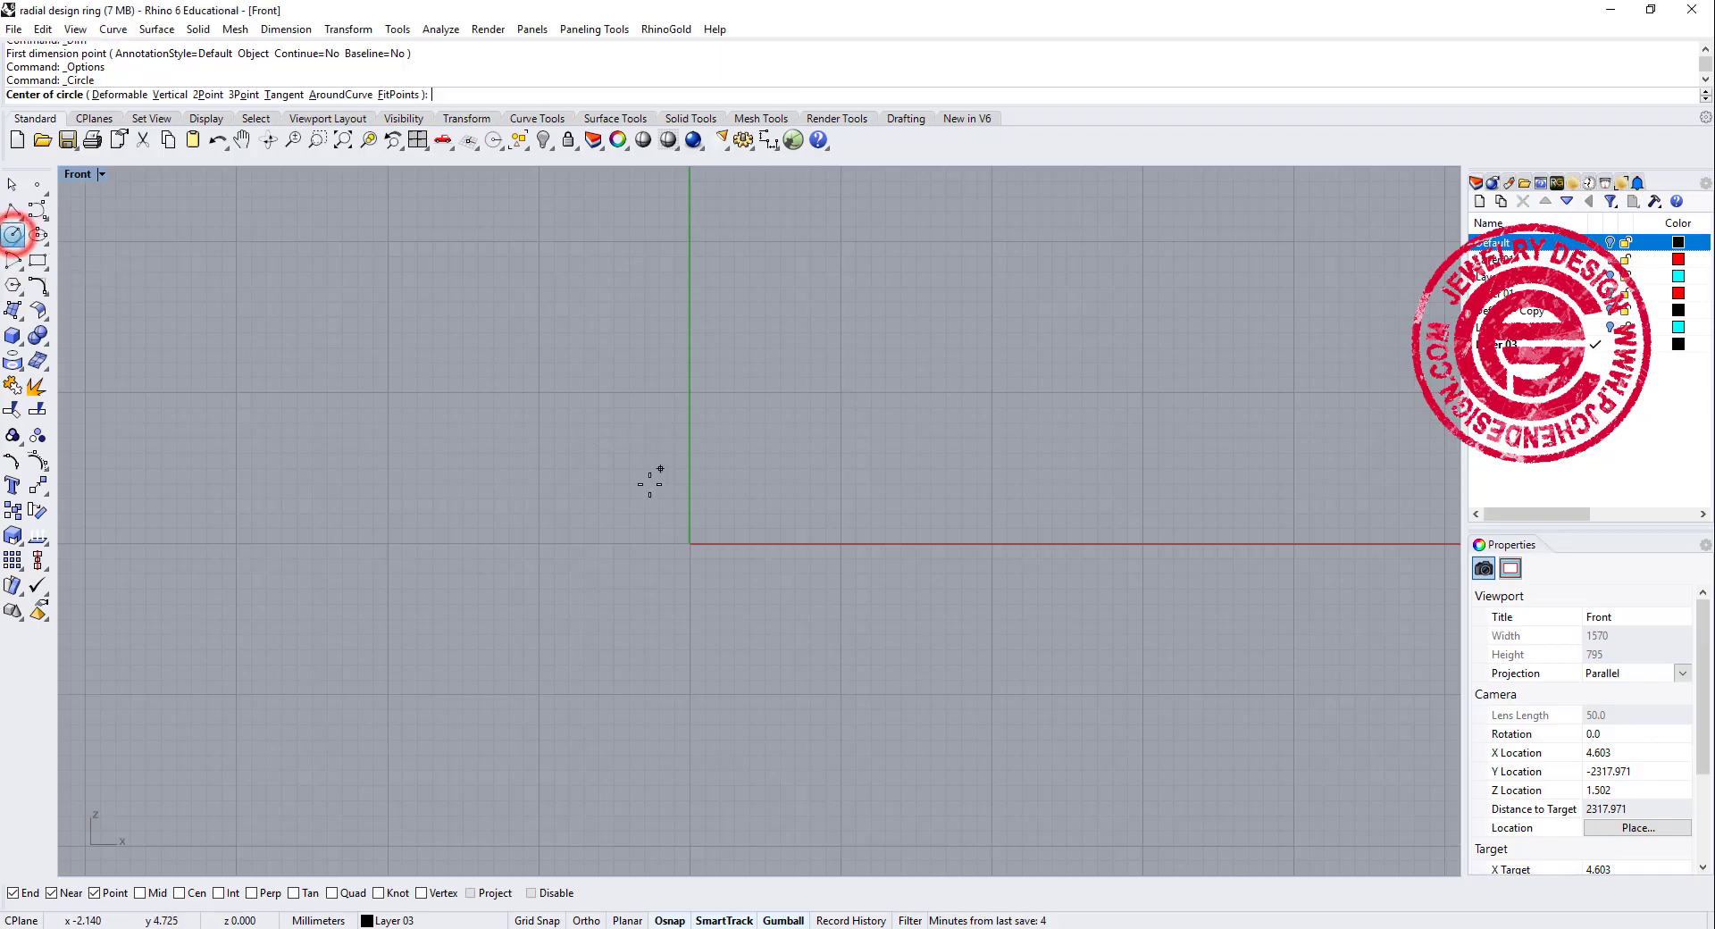
# Create the starting circle with its centre at 0 and a diameter of 16.
pyautogui.write('0')
pyautogui.press('Return')
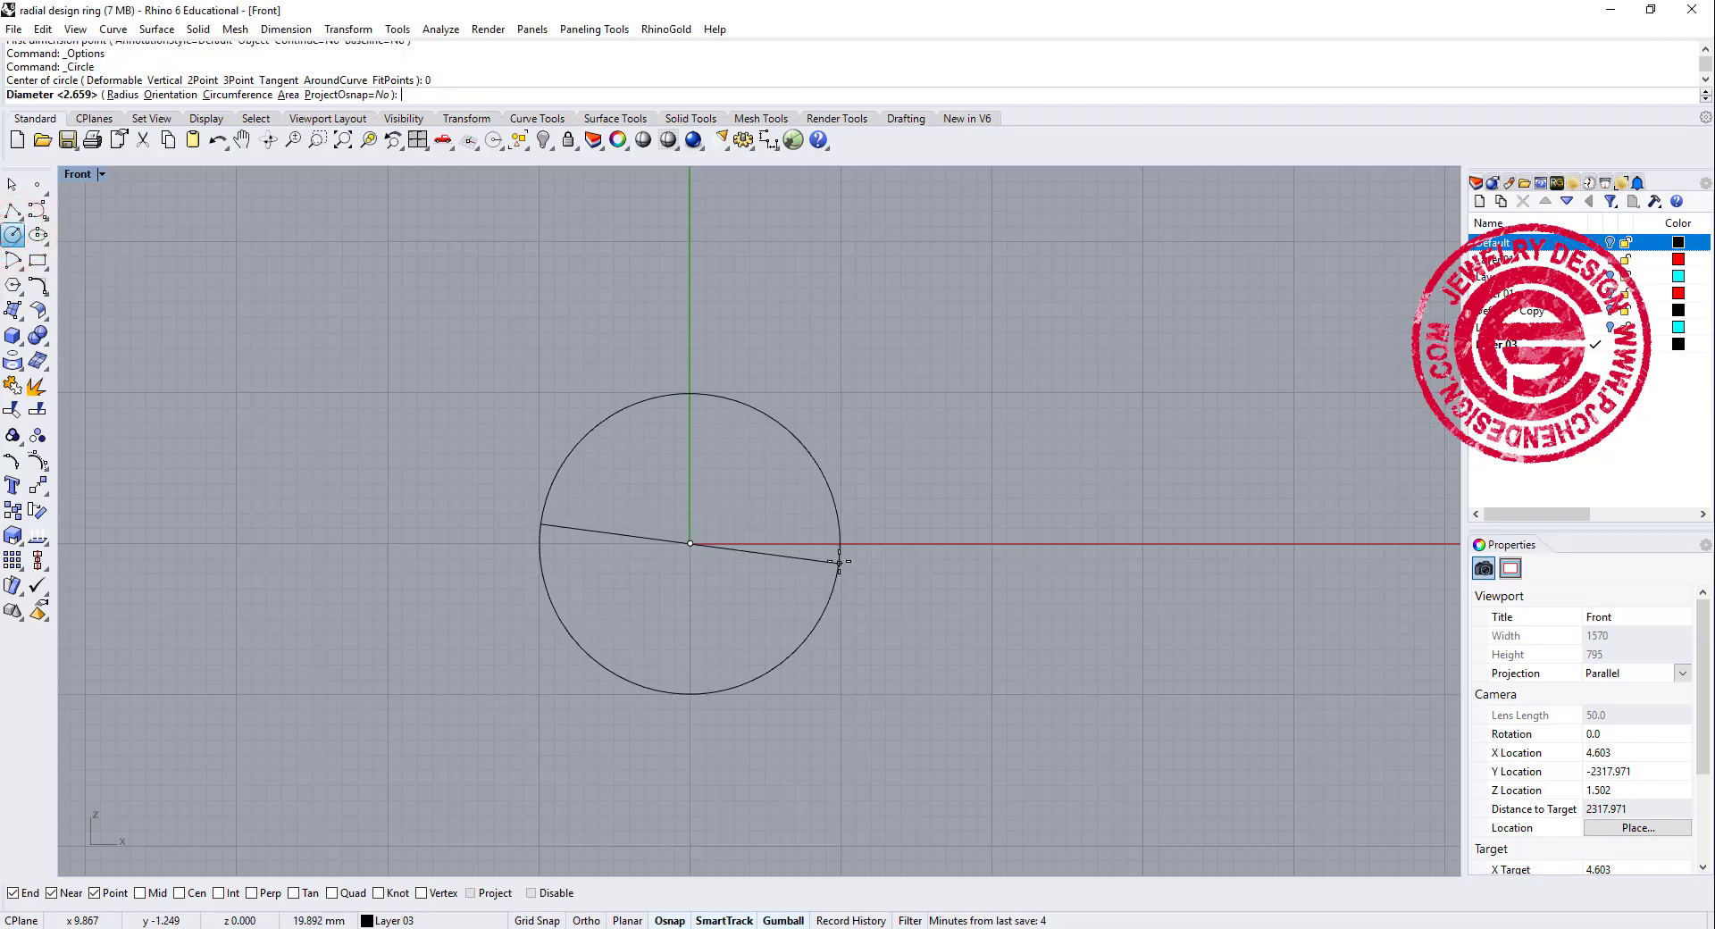
pyautogui.write('16')
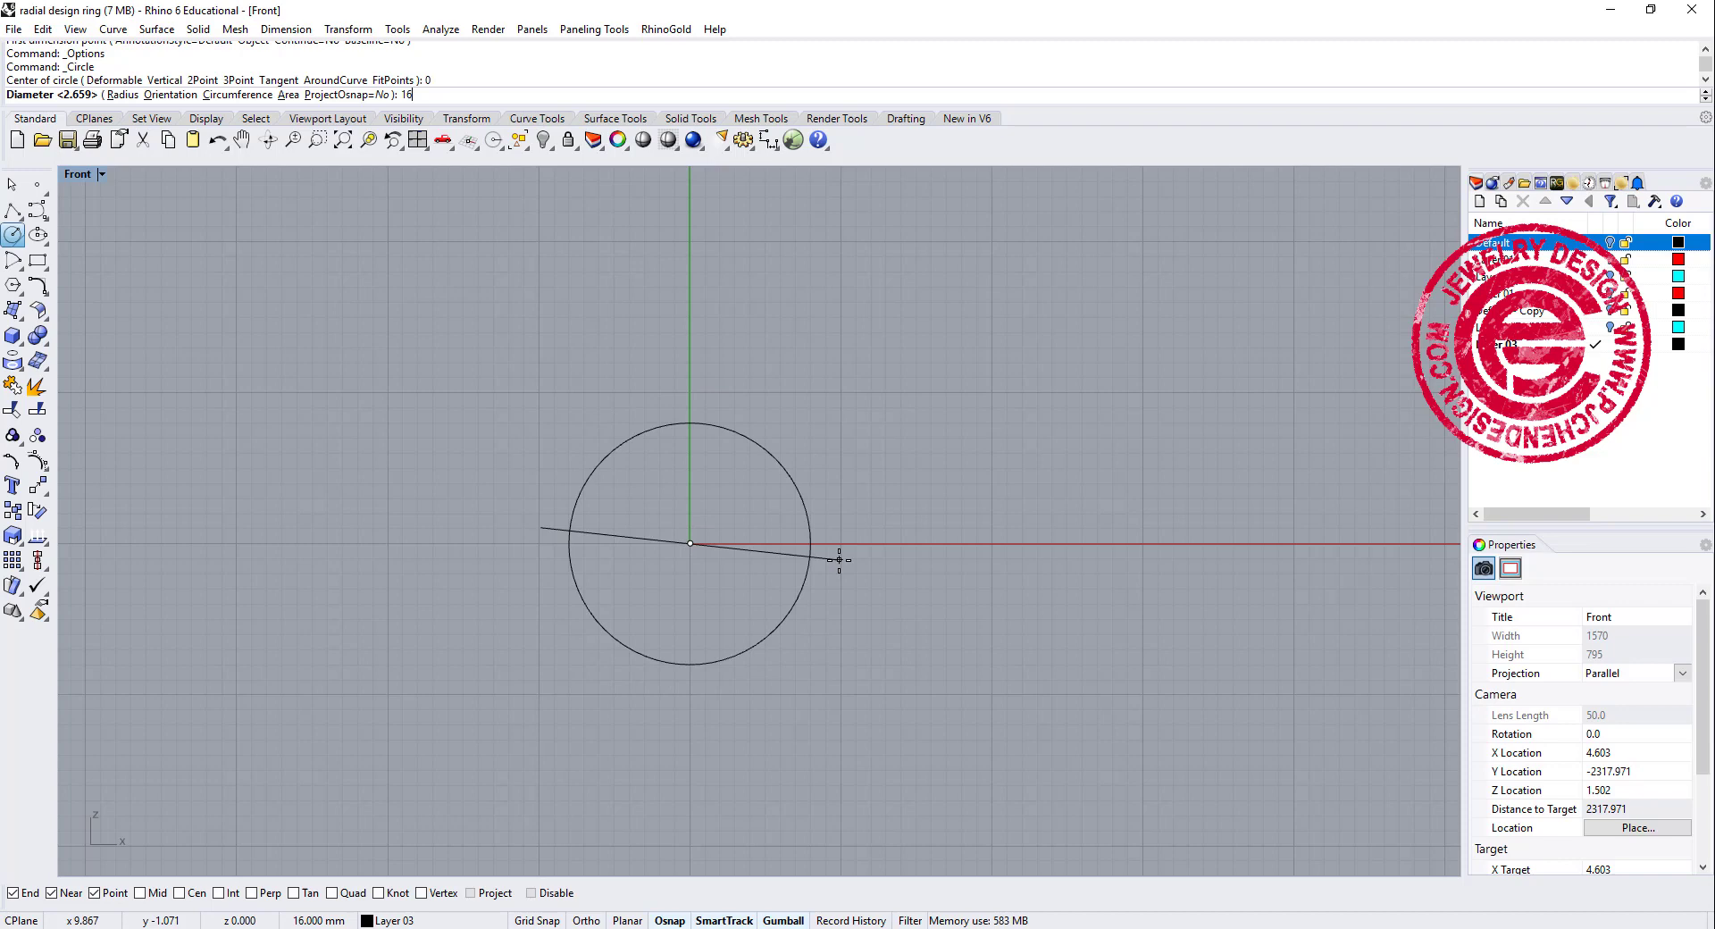
pyautogui.press('Return')
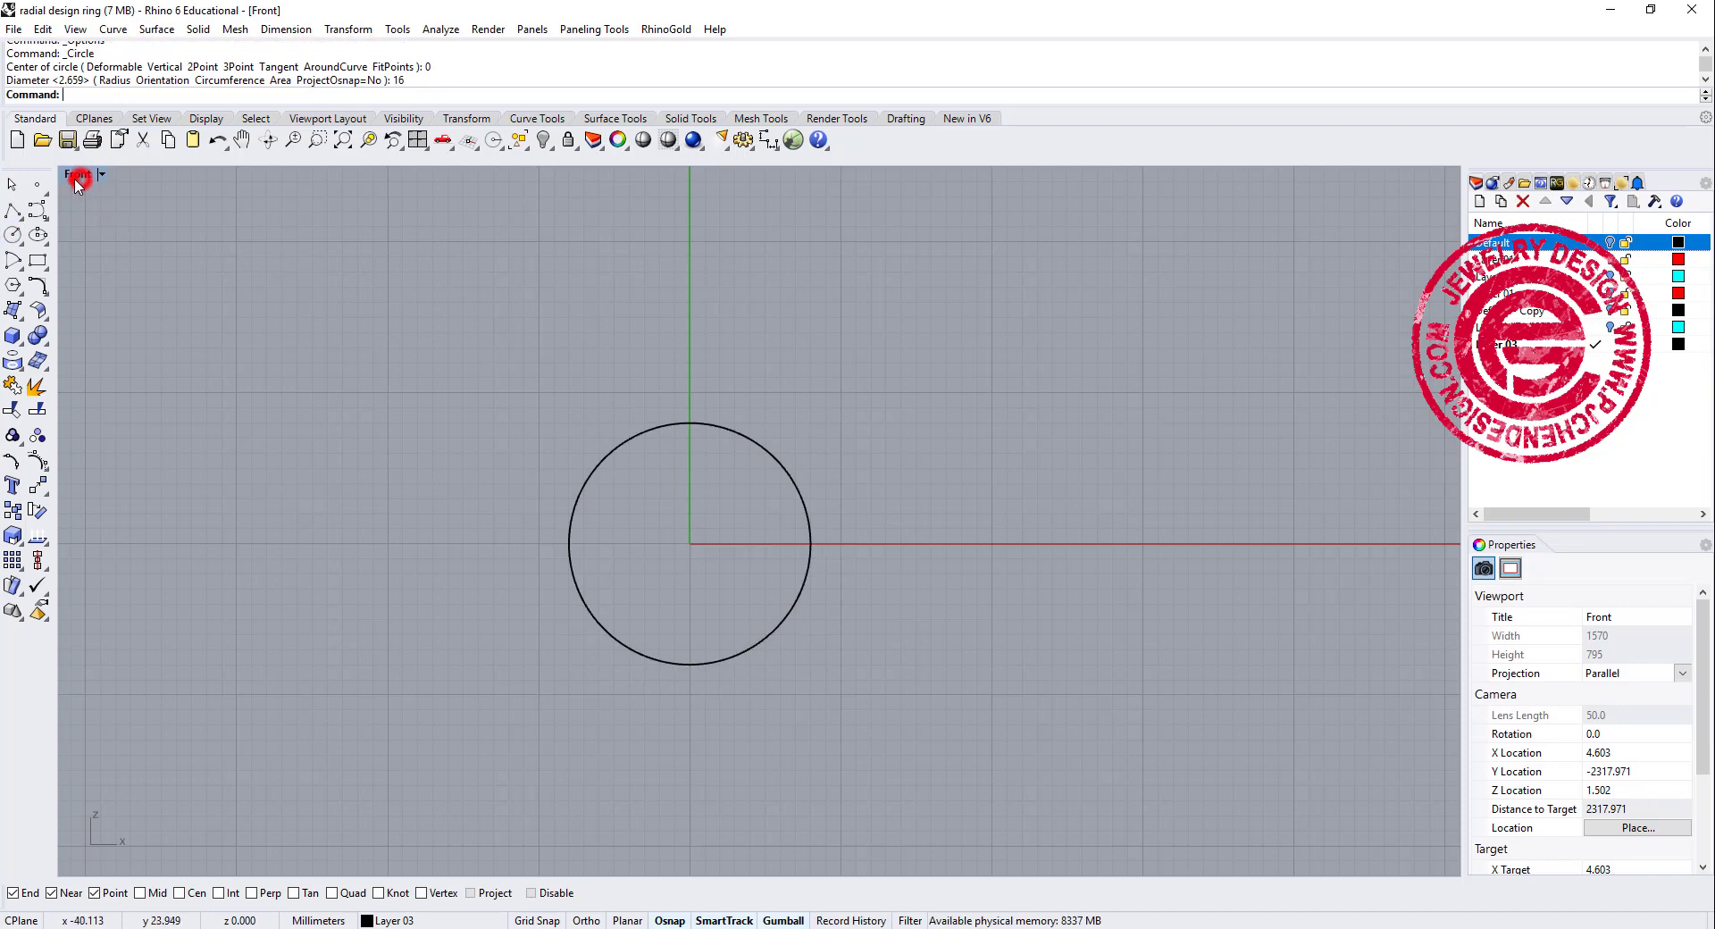
# In the four-view layout, create a sphere on the circle's top quadrant point.
pyautogui.doubleClick(77, 177)
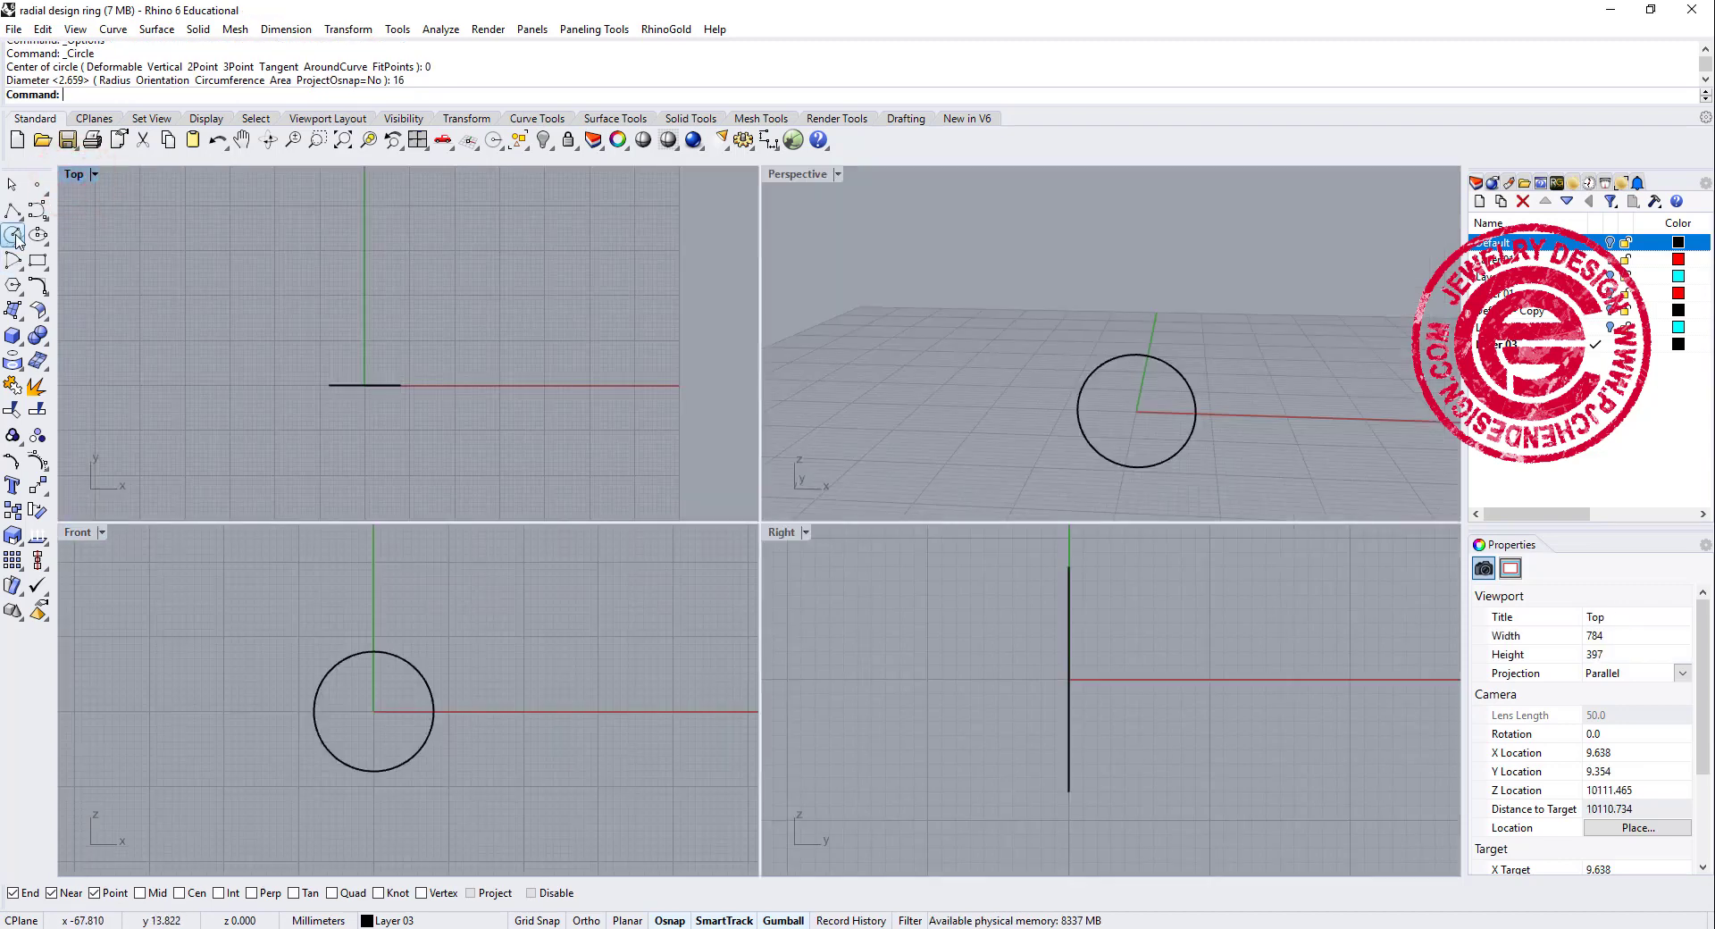
pyautogui.click(18, 339)
pyautogui.click(89, 345)
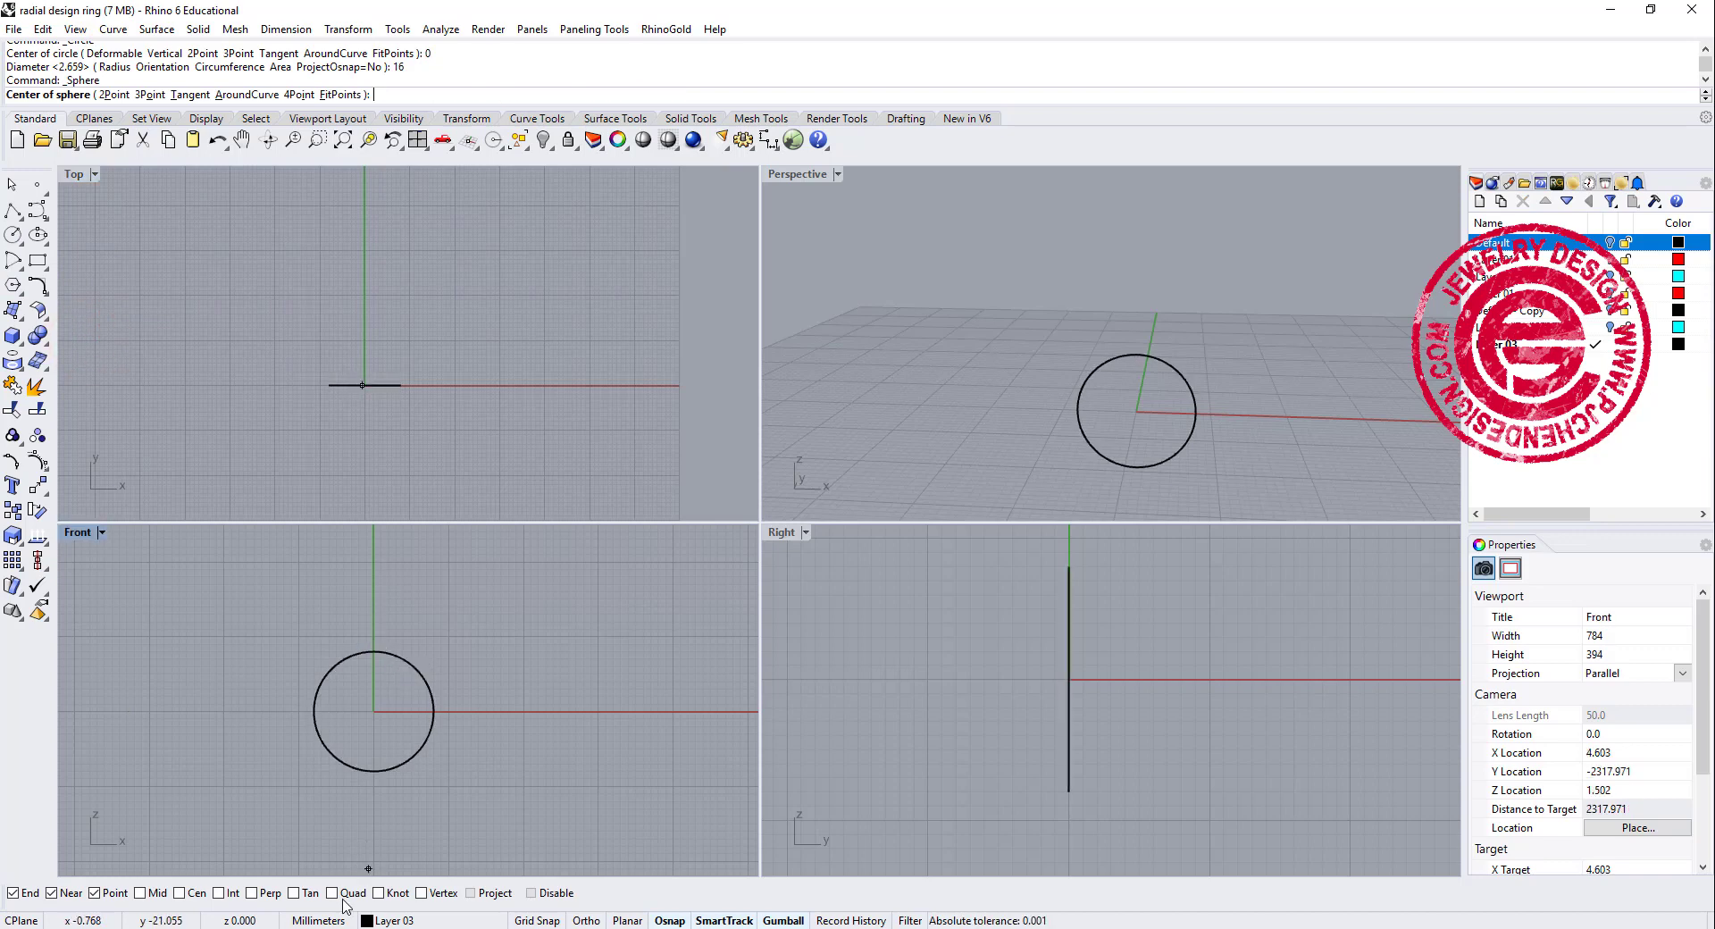
pyautogui.click(374, 651)
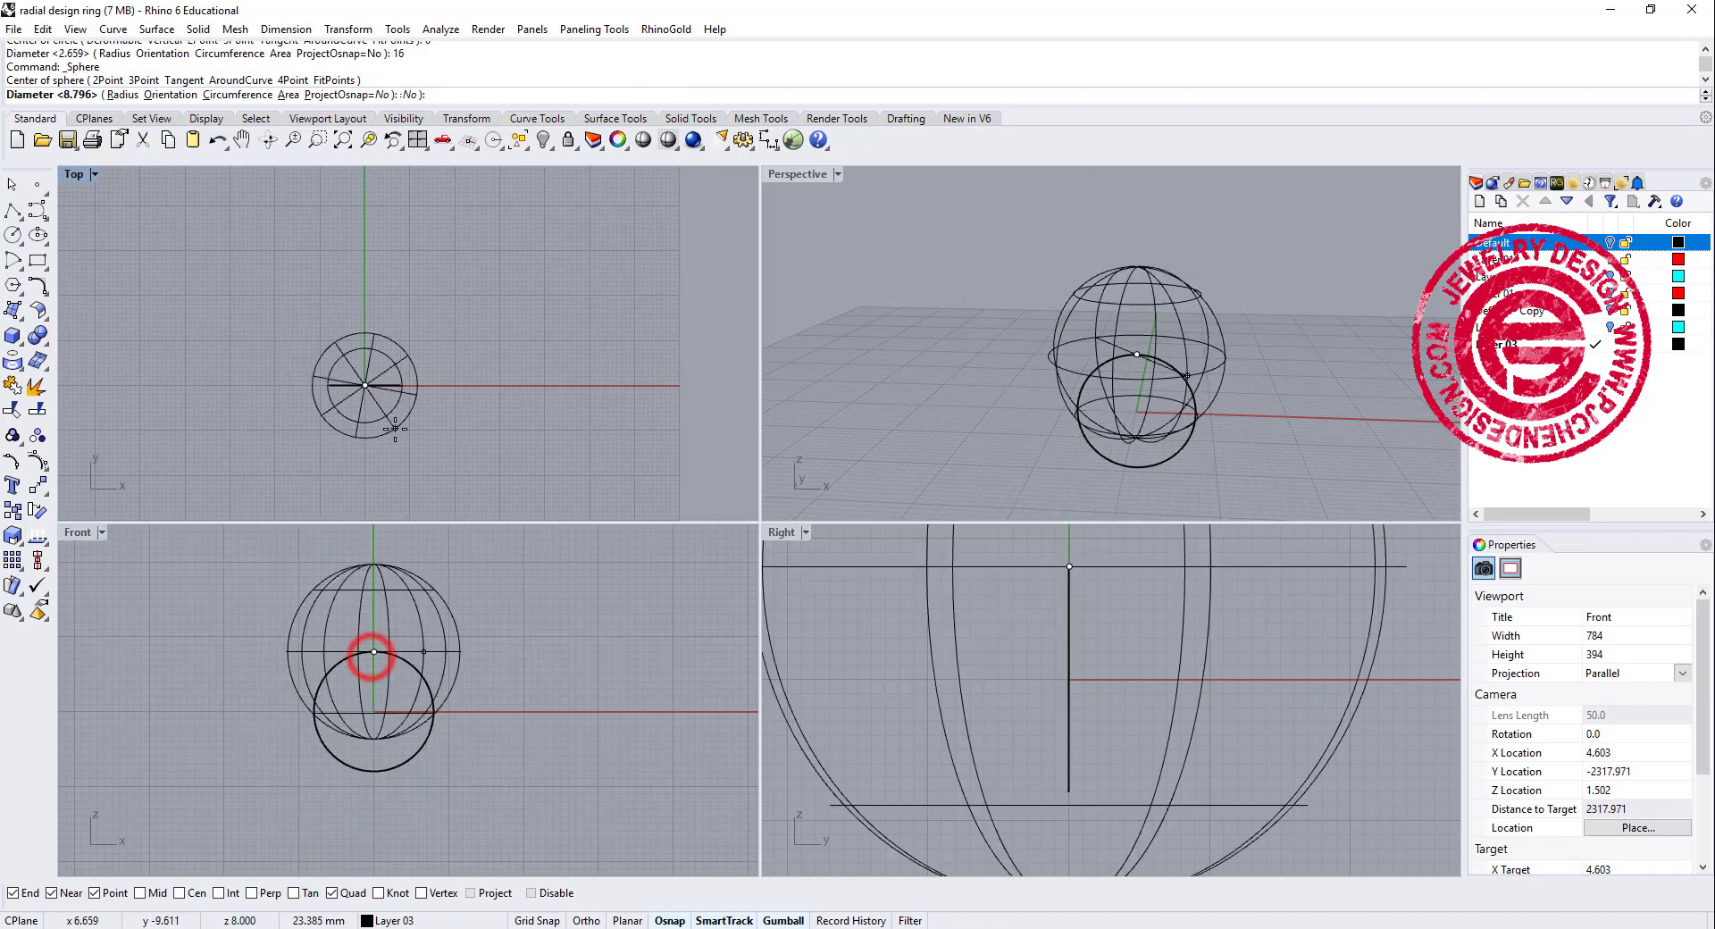
pyautogui.press('F8')
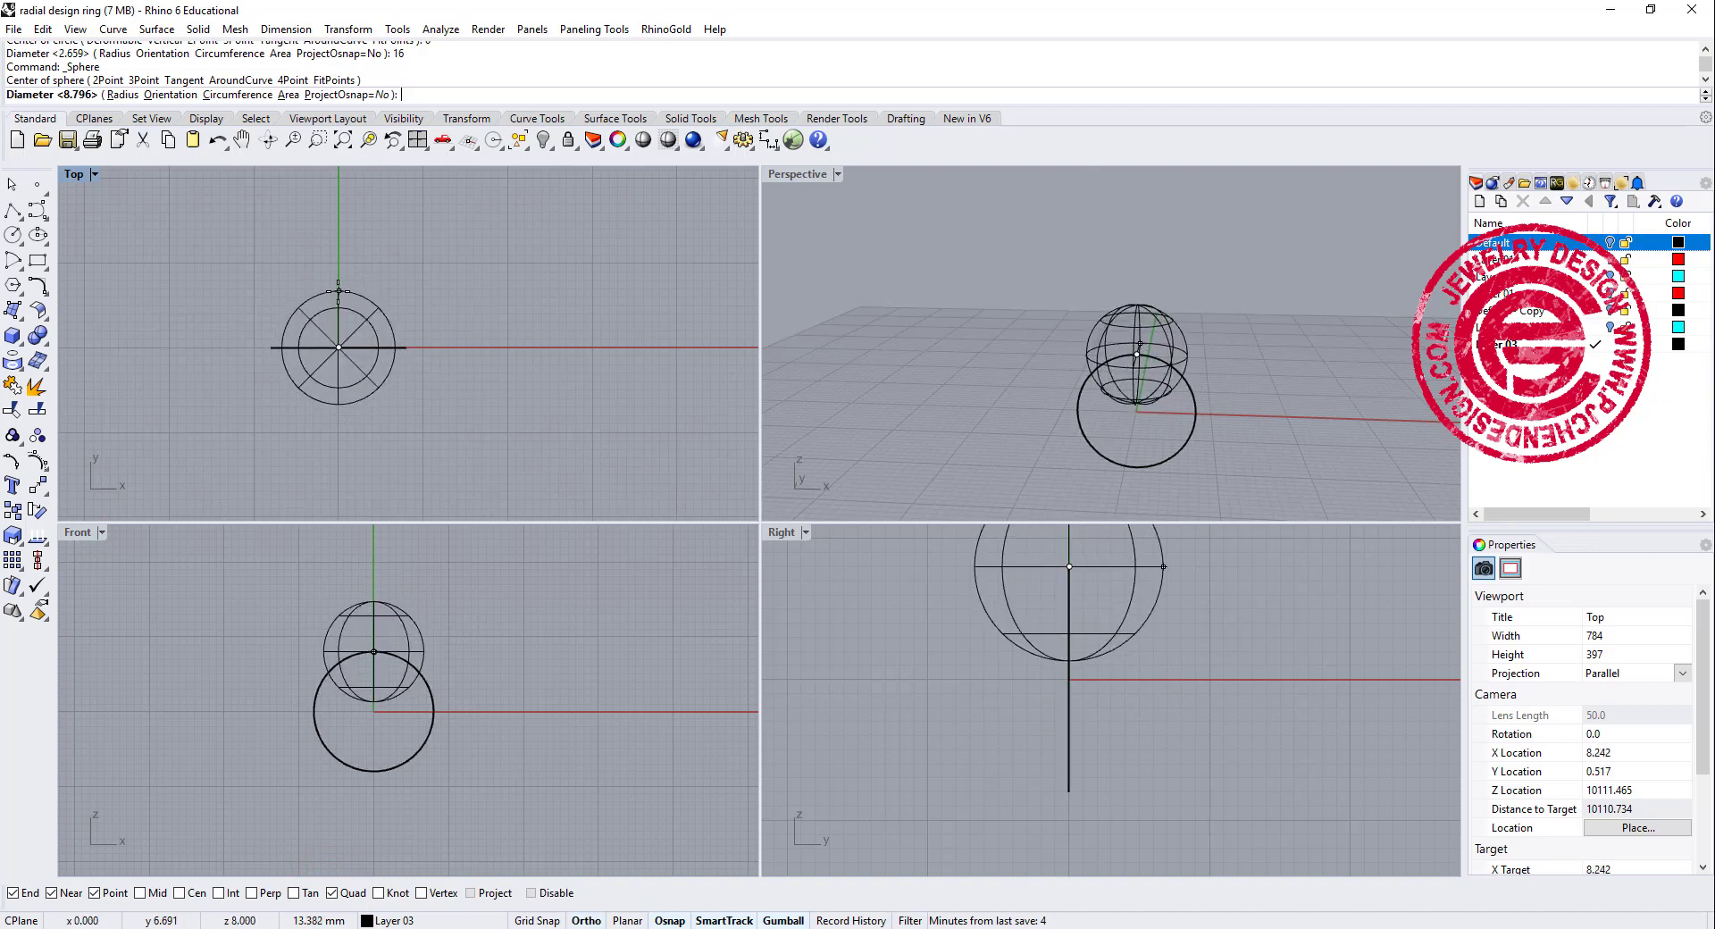
pyautogui.click(339, 291)
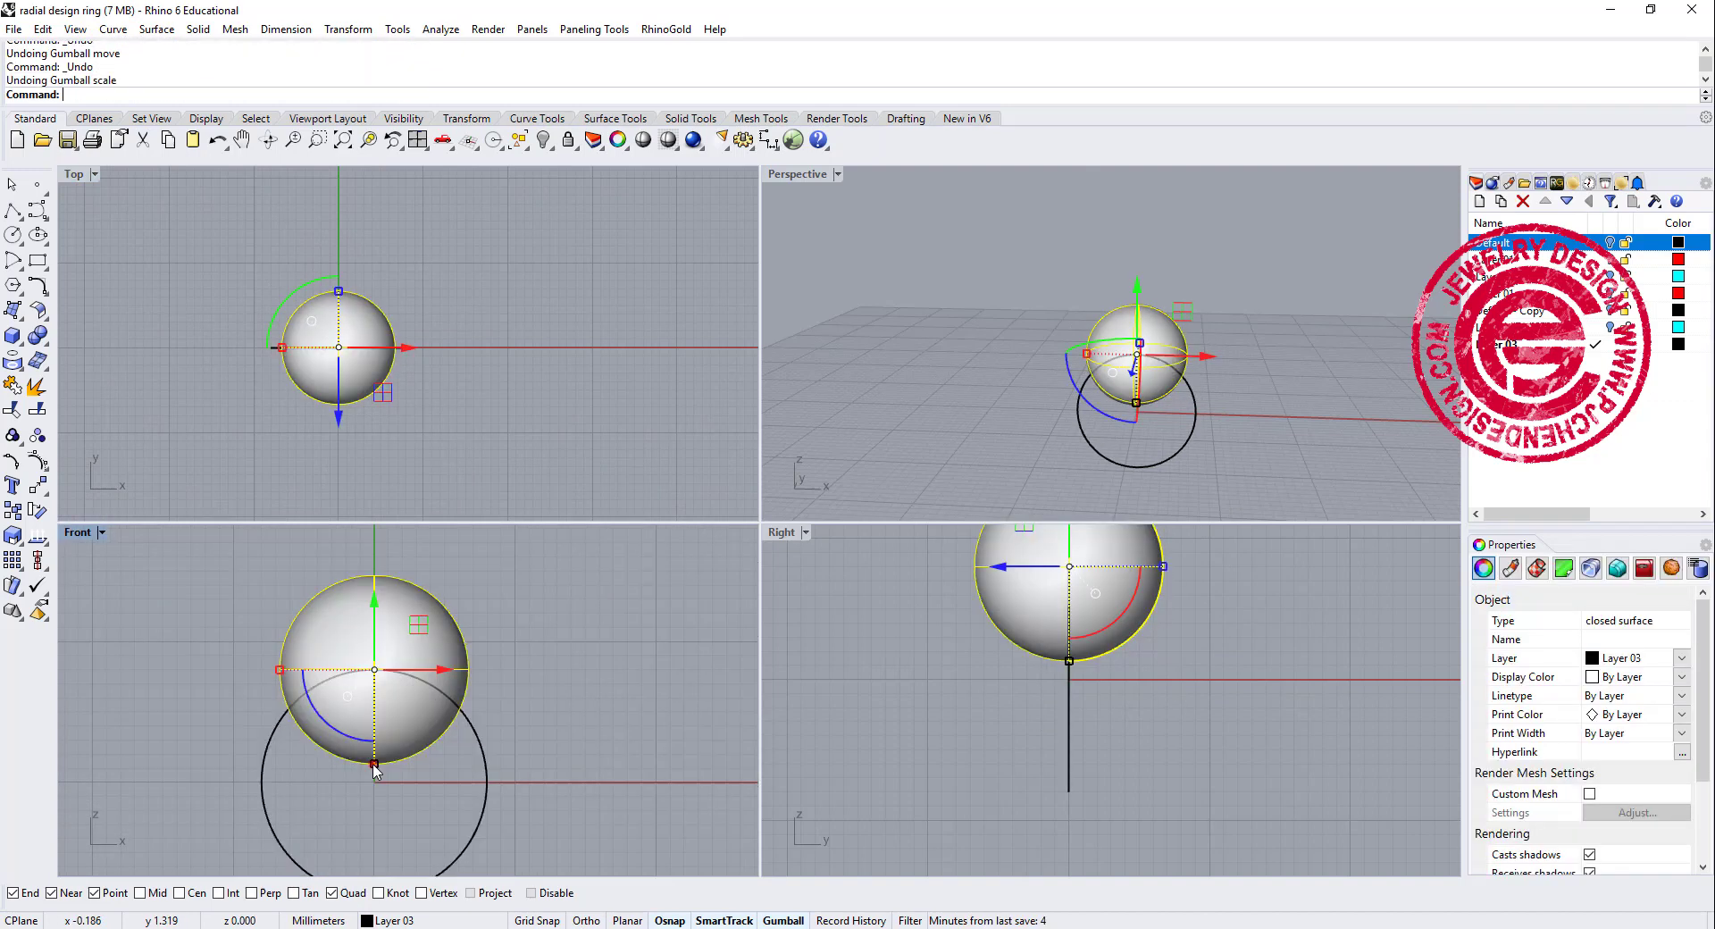
# Gumball-scale the sphere flat into an ellipsoid and raise it above the circle.
pyautogui.moveTo(373, 764); pyautogui.dragTo(376, 712)
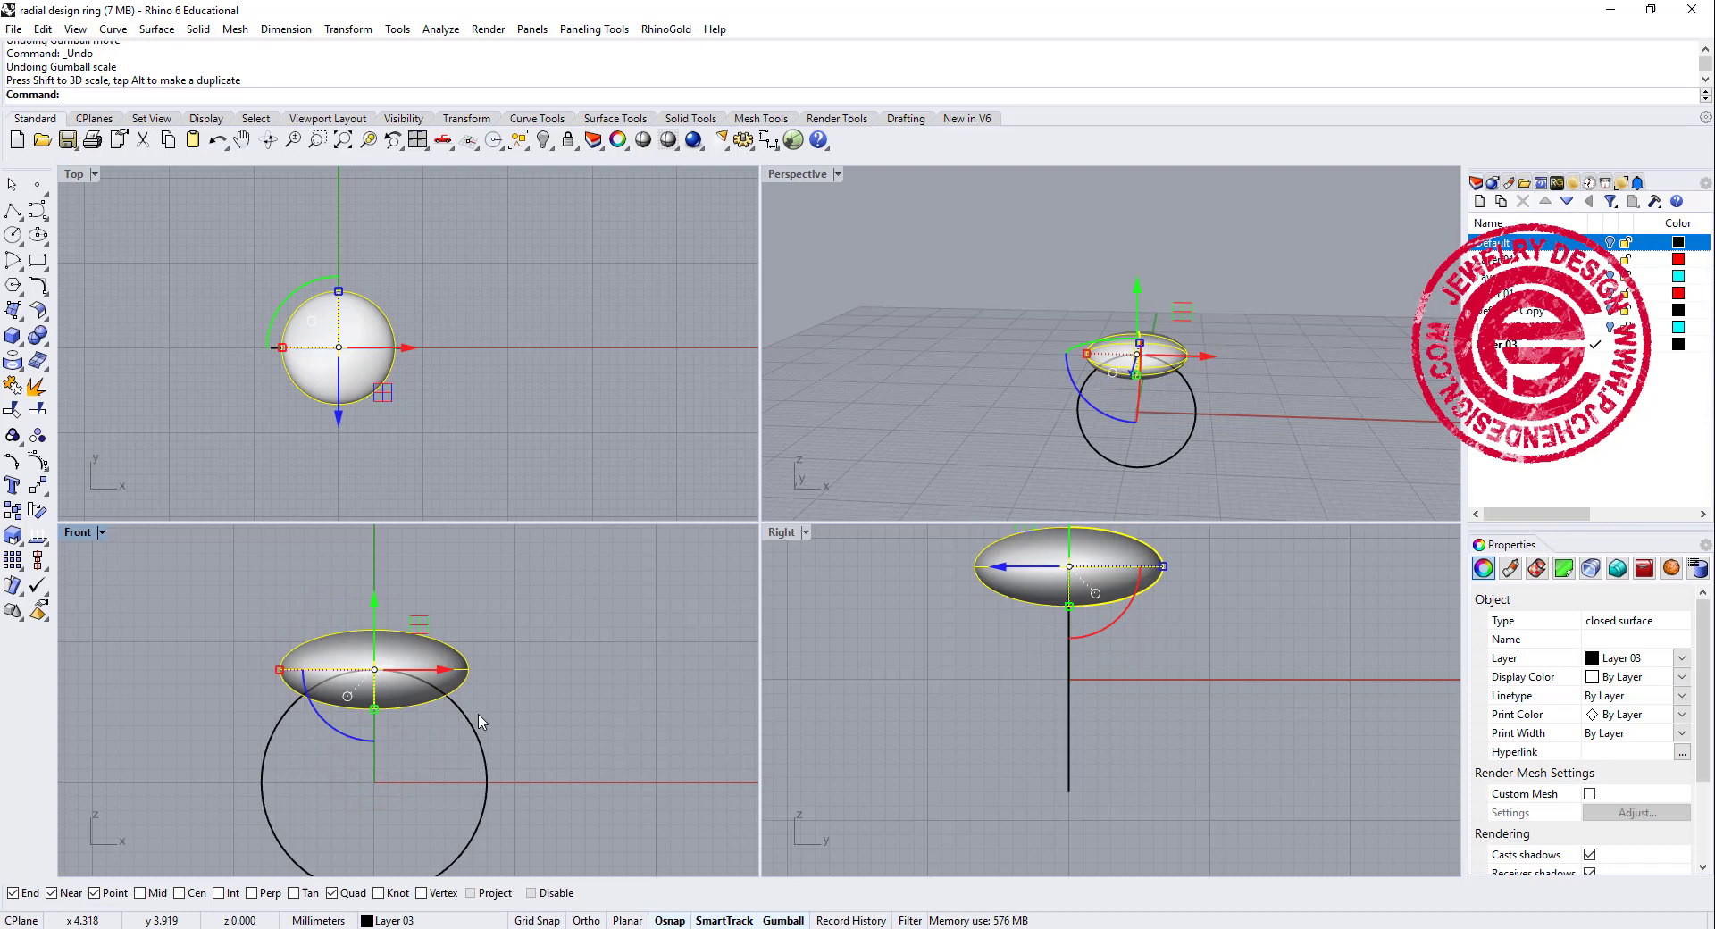
pyautogui.moveTo(394, 640); pyautogui.dragTo(405, 676, button='right')
pyautogui.moveTo(386, 651); pyautogui.dragTo(387, 608)
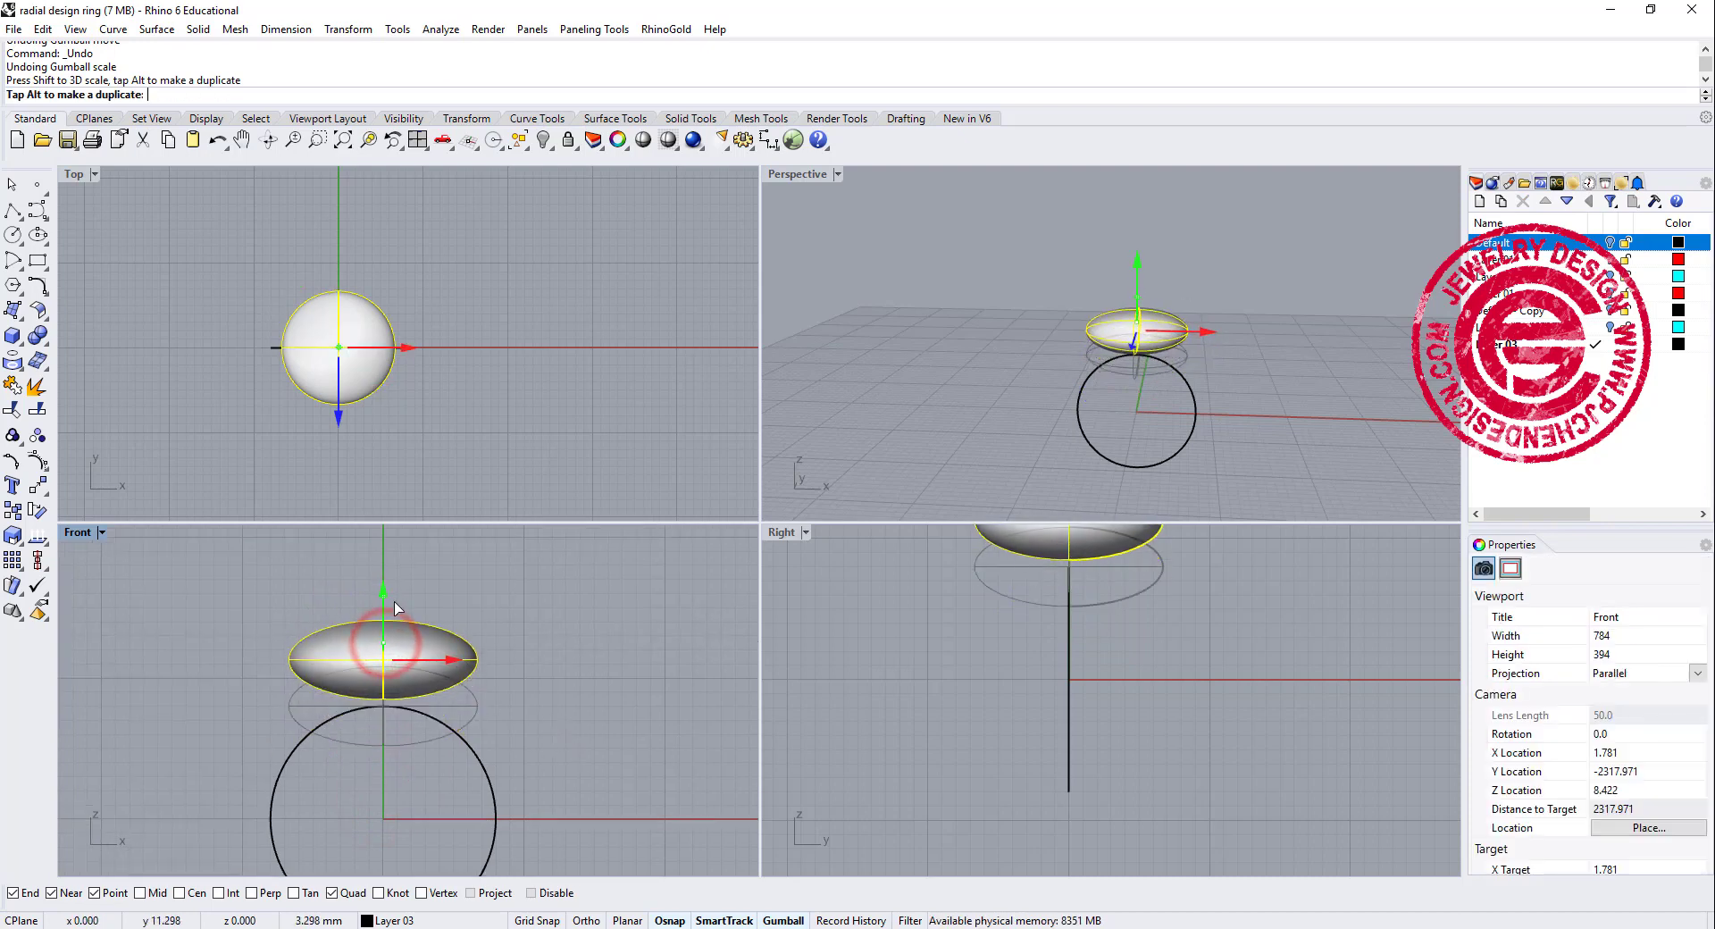
pyautogui.click(566, 750)
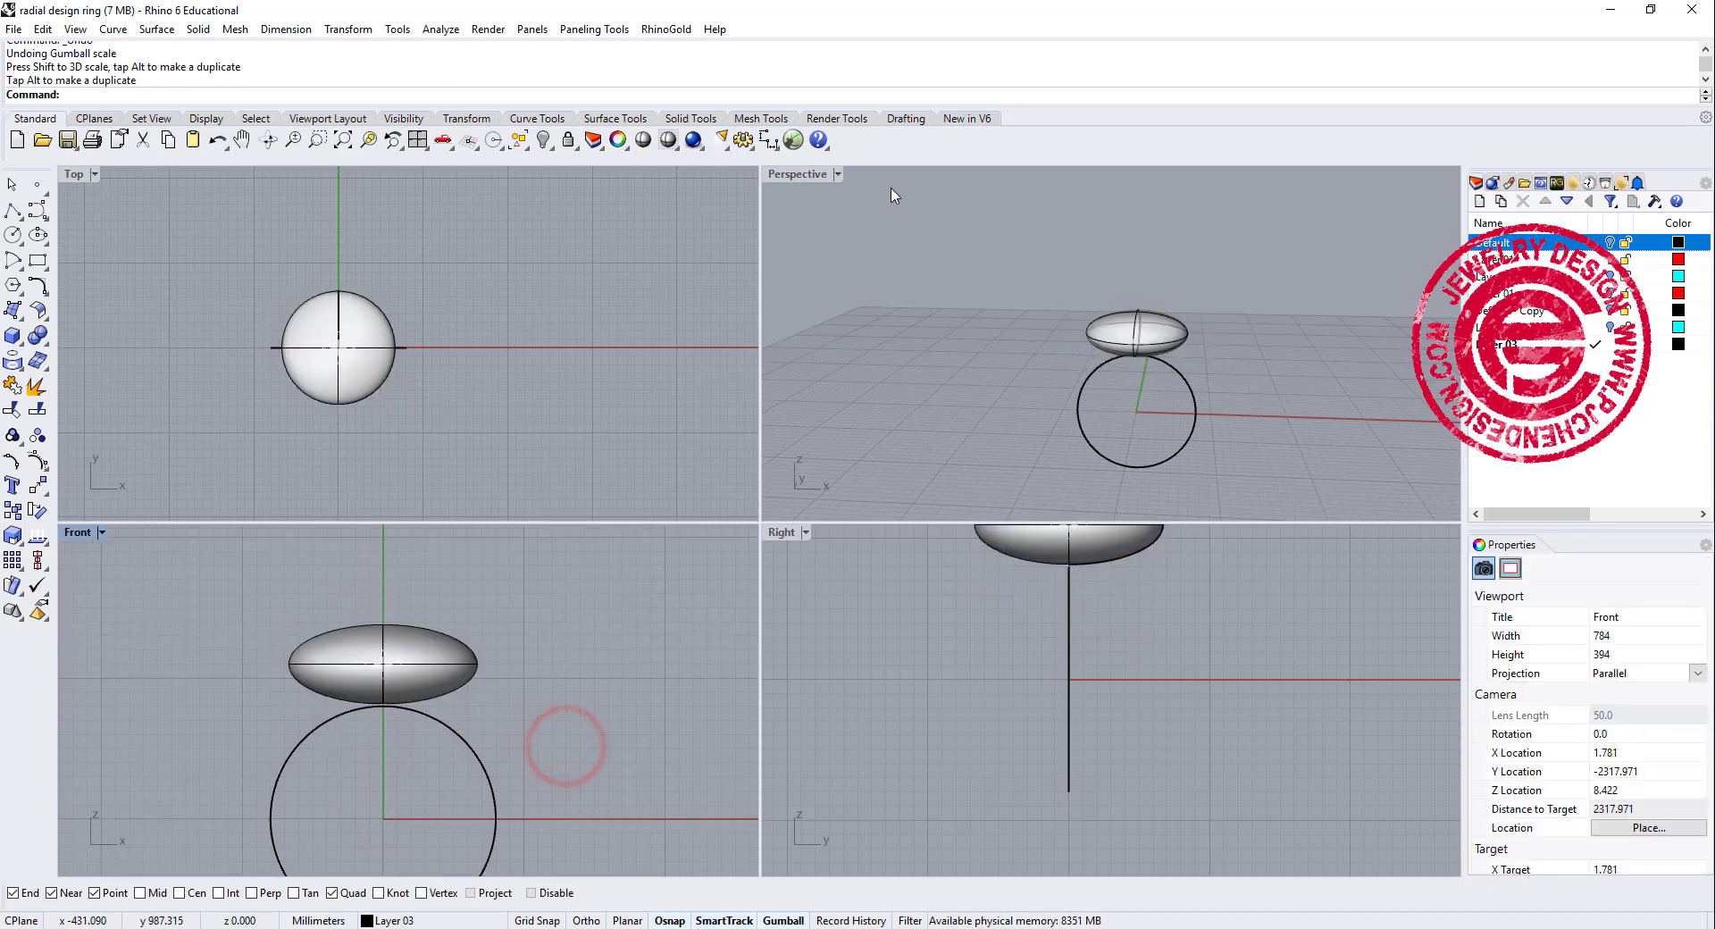
pyautogui.doubleClick(798, 174)
pyautogui.moveTo(674, 555)
pyautogui.mouseDown(button='right')
pyautogui.moveTo(673, 670)
pyautogui.moveTo(674, 533)
pyautogui.moveTo(586, 453)
pyautogui.moveTo(700, 530)
pyautogui.mouseUp(button='right')
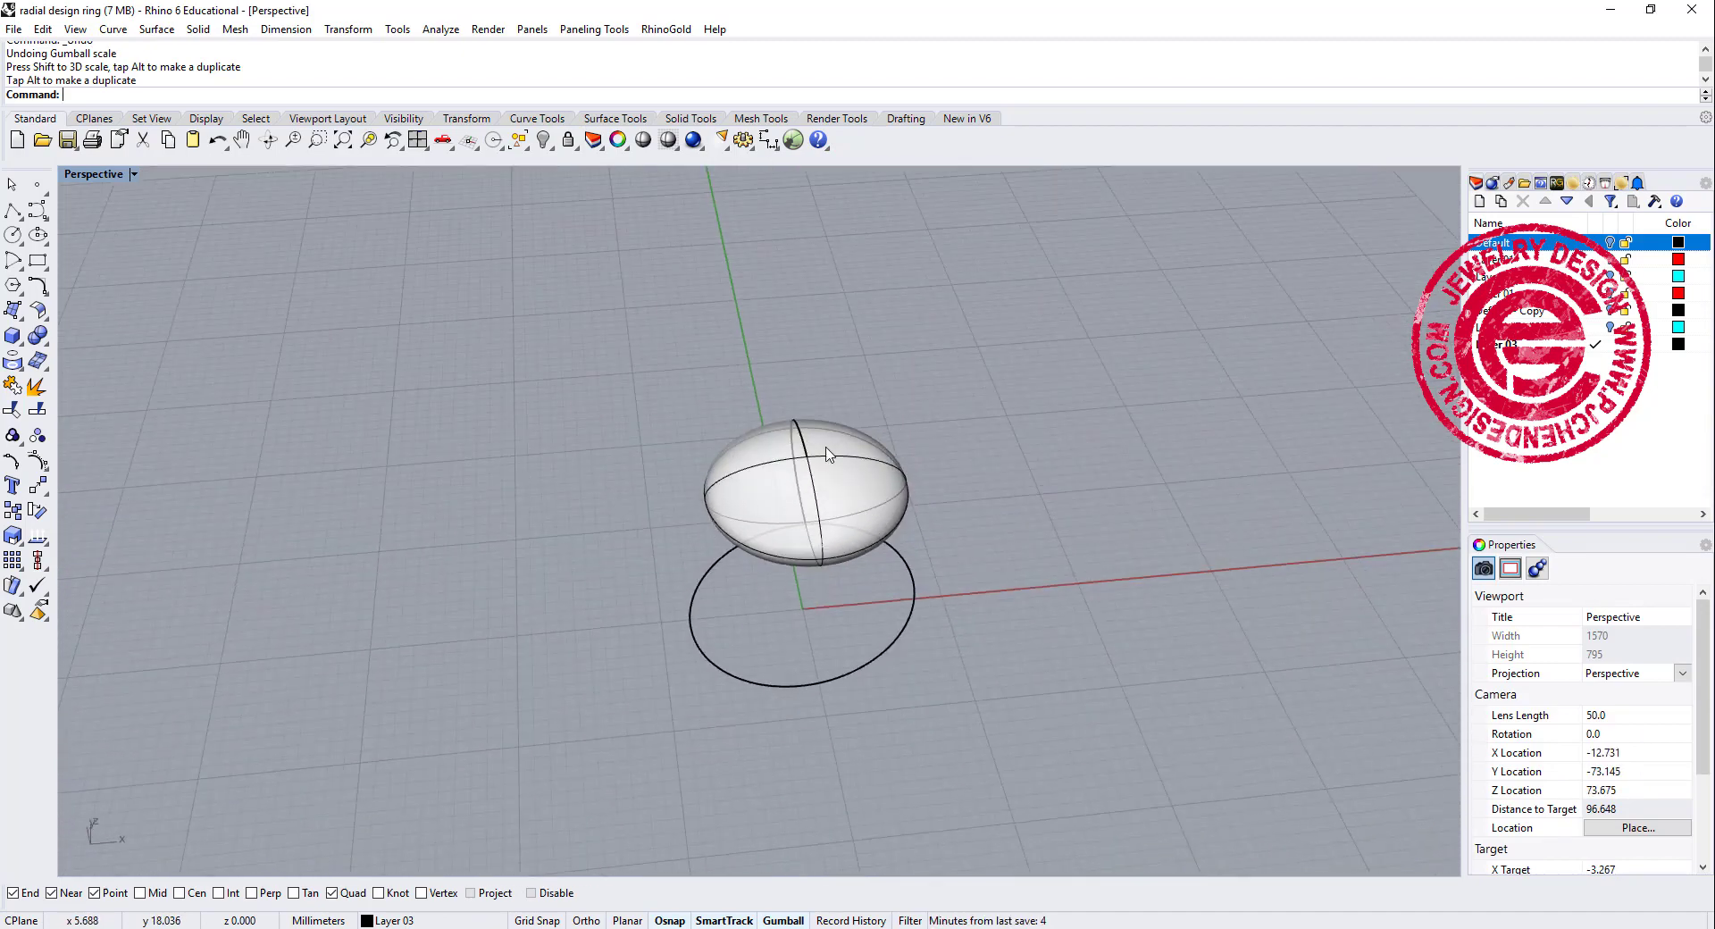
# Run CreateUVCrv on the ellipsoid and move the resulting flat rectangle up, away from it.
pyautogui.moveTo(826, 454); pyautogui.dragTo(873, 559, button='right')
pyautogui.click(882, 465)
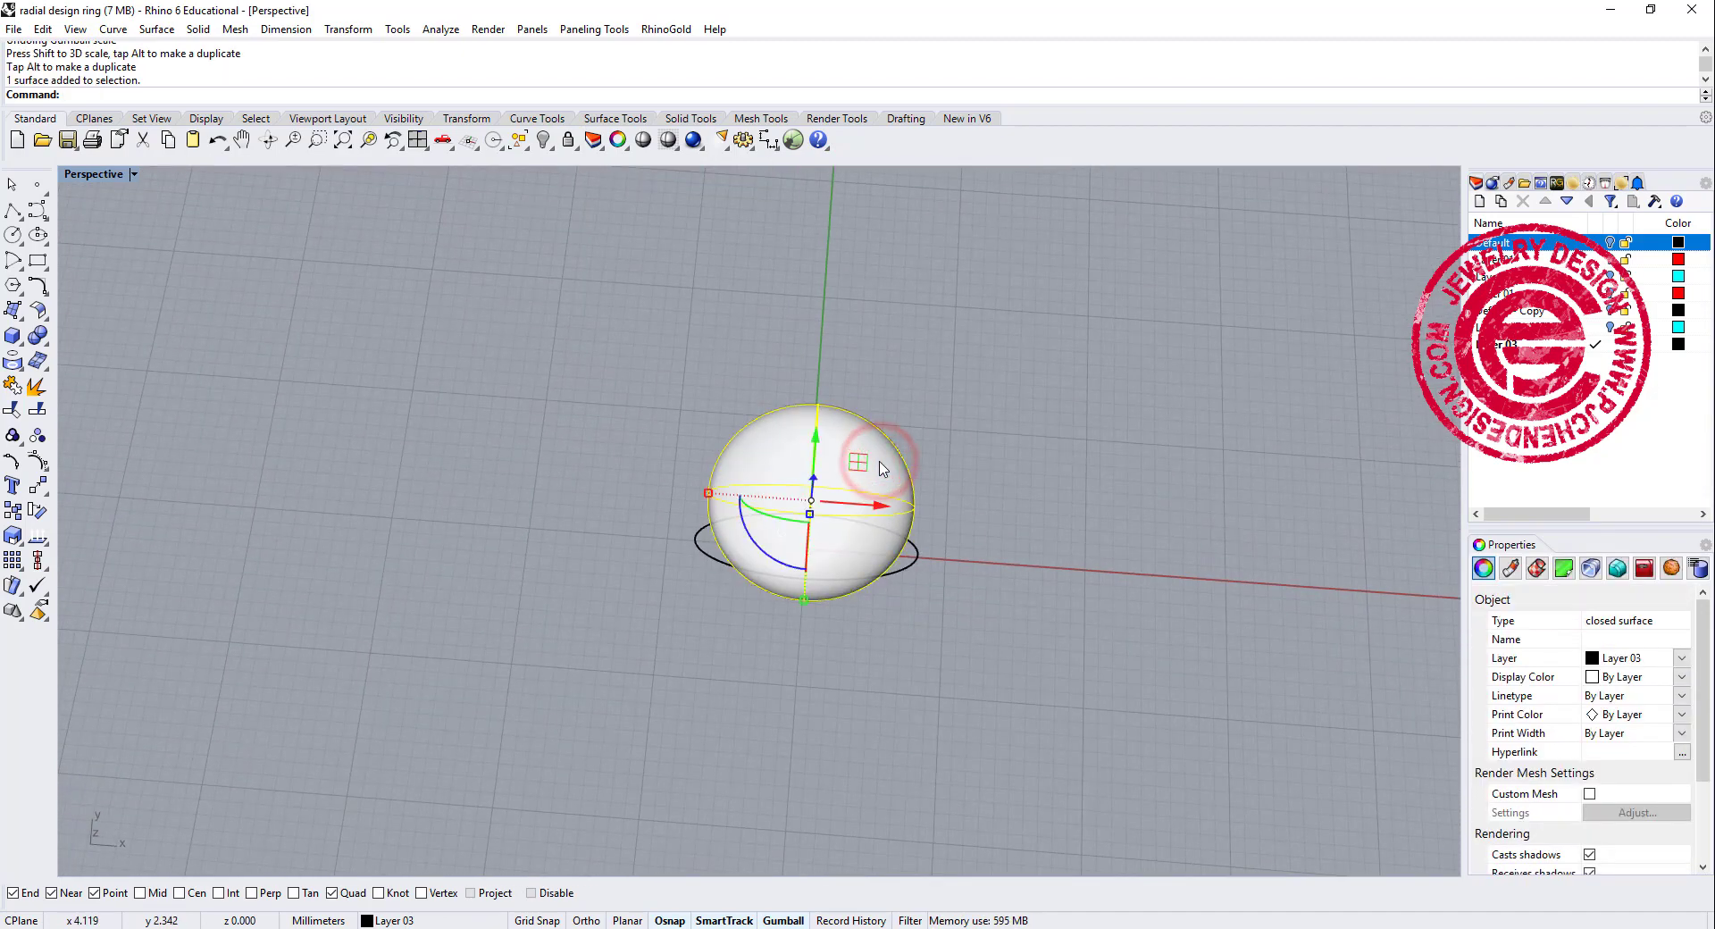
pyautogui.write('CreateUVCrv')
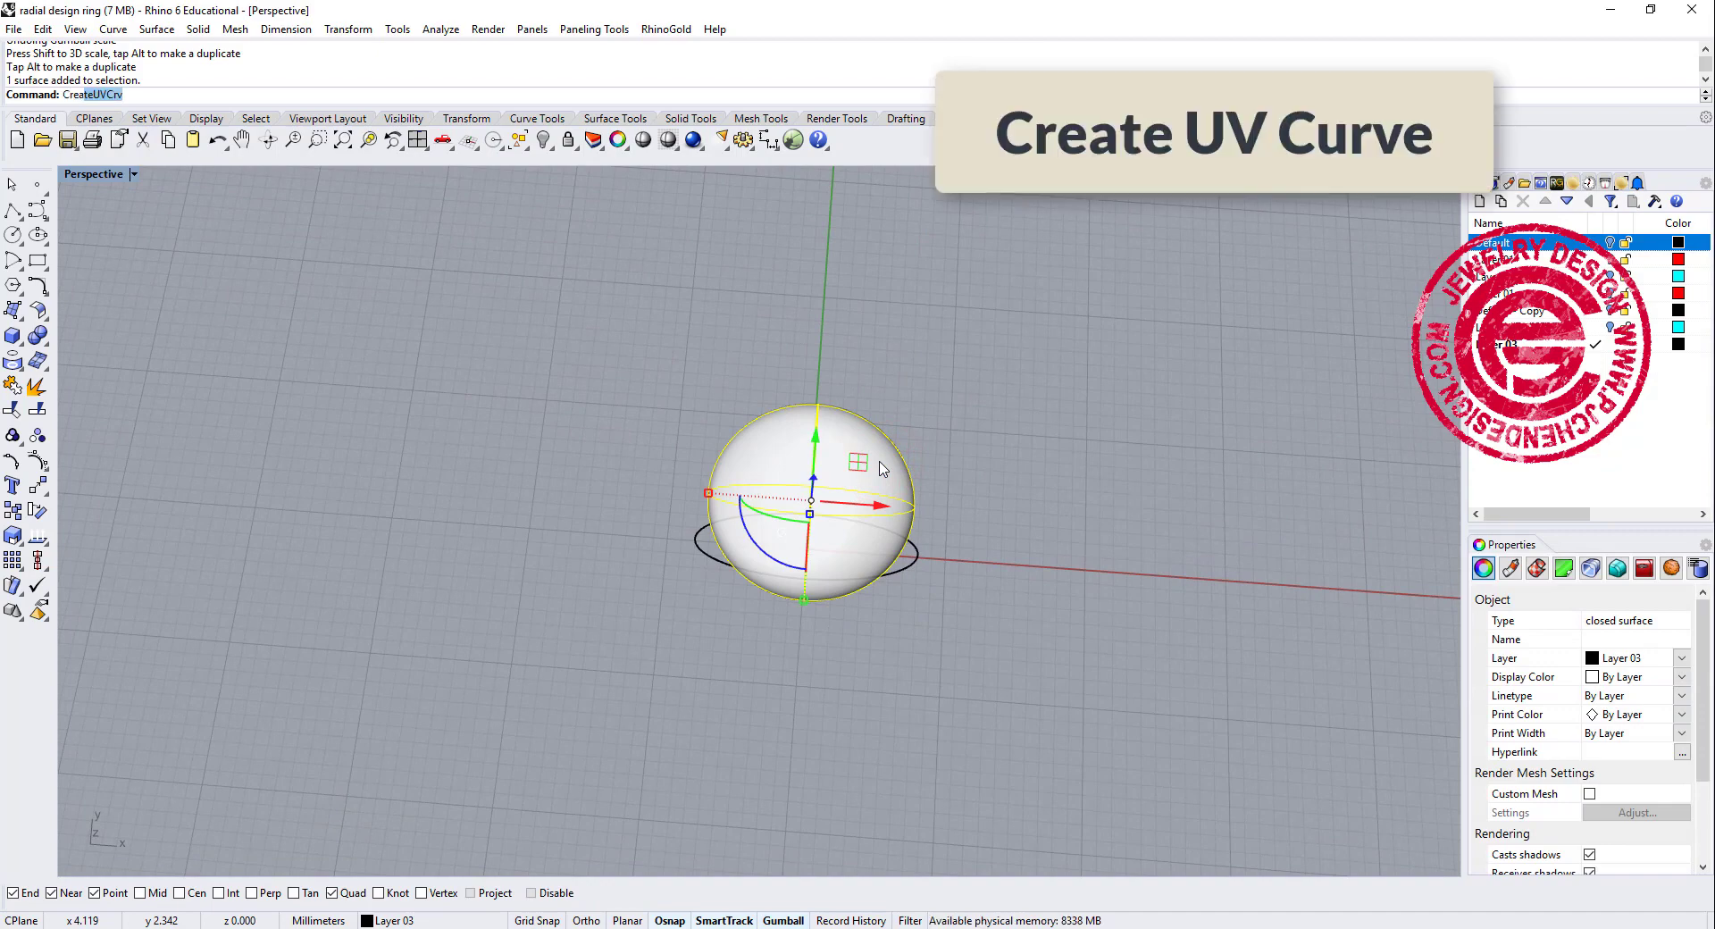
pyautogui.press('Return')
pyautogui.press('Return')
pyautogui.scroll(-3, 667, 485)
pyautogui.keyDown('shift'); pyautogui.moveTo(938, 501); pyautogui.dragTo(666, 485, button='right'); pyautogui.keyUp('shift')
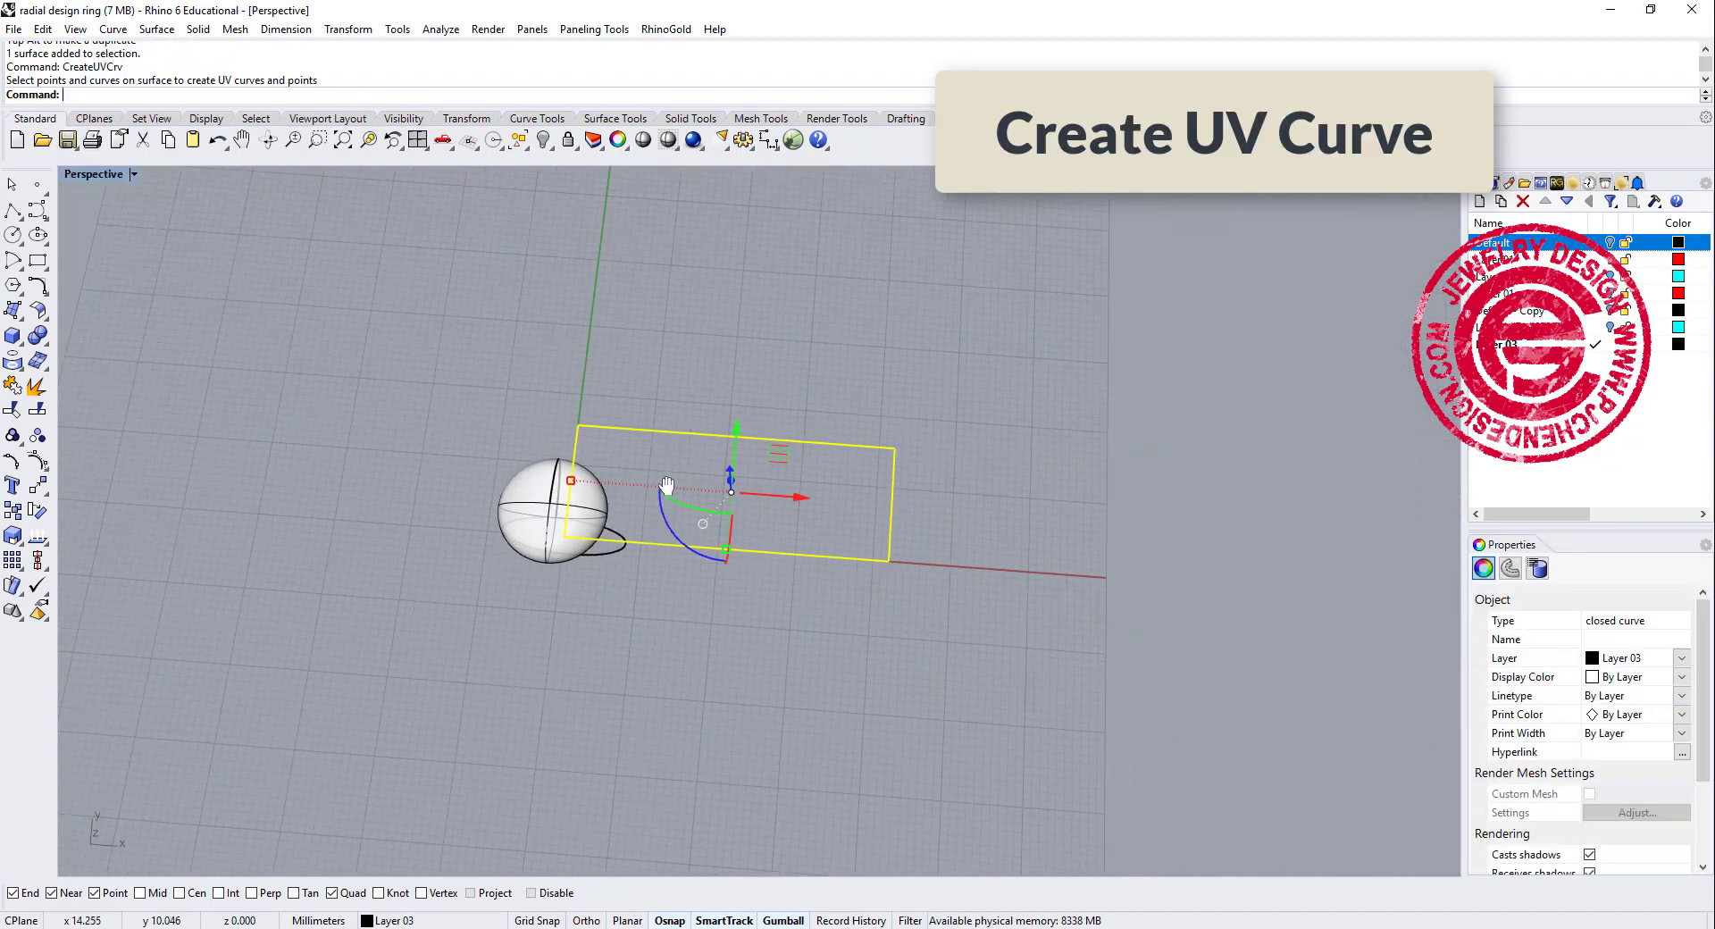
pyautogui.moveTo(731, 474); pyautogui.dragTo(734, 384)
pyautogui.click(756, 530)
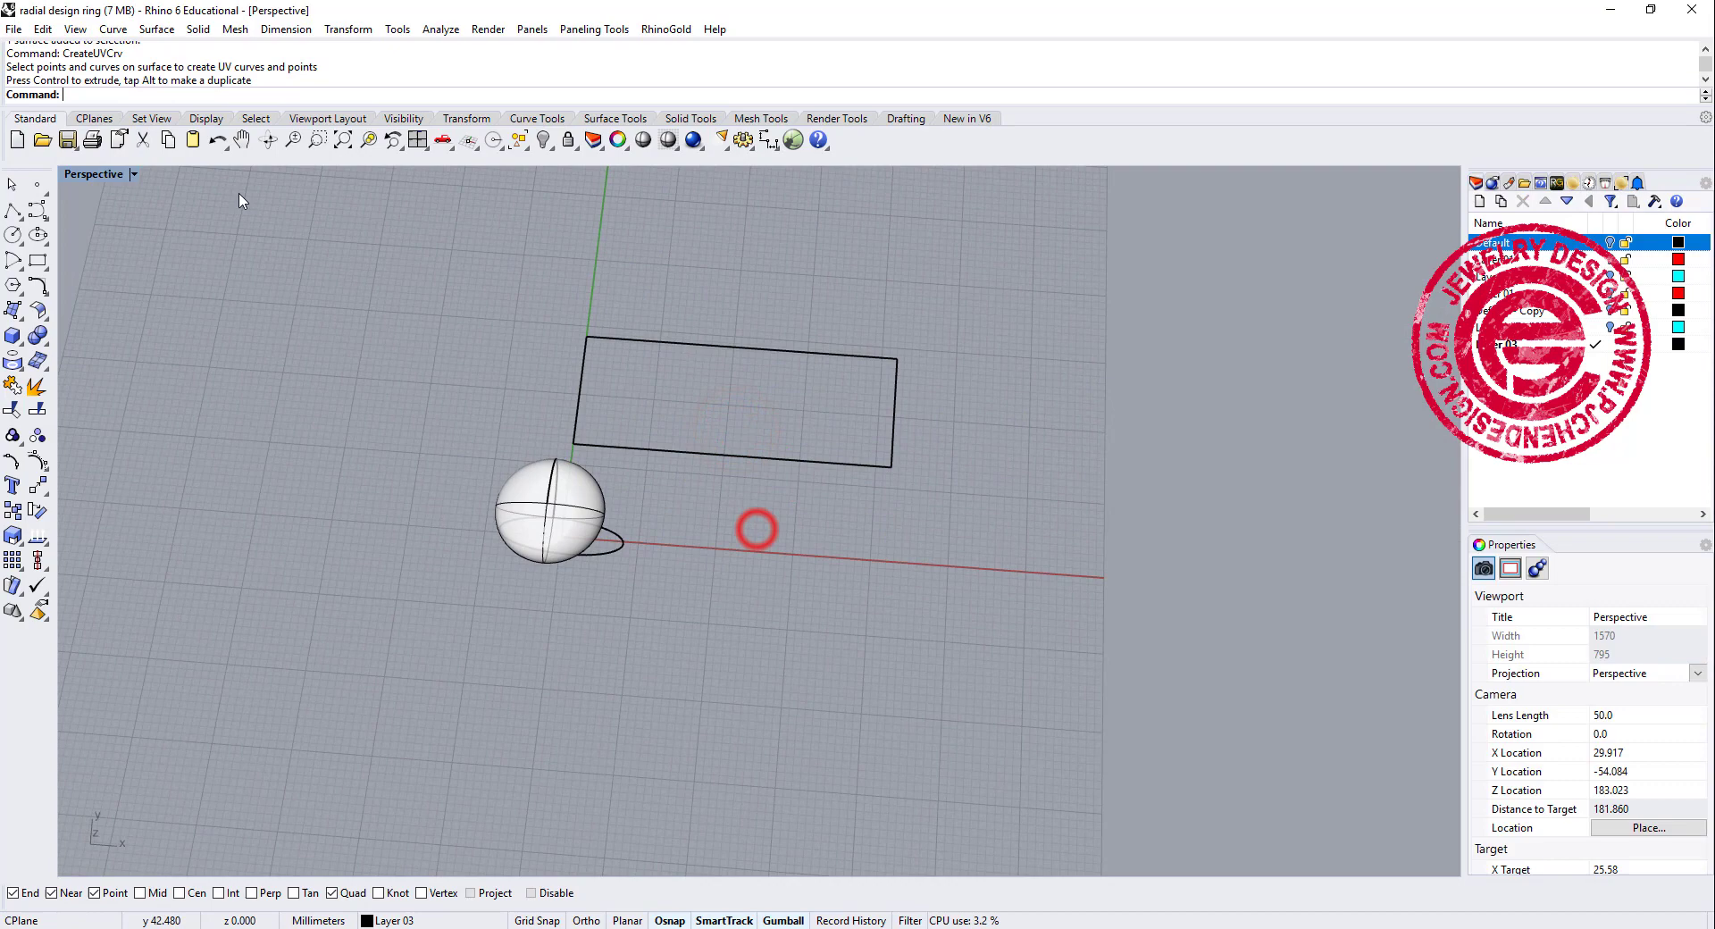
# In Top view, draw a polyline with Mid osnap between the rectangle's top and bottom edge midpoints.
pyautogui.hotkey('ctrl', 'F1')
pyautogui.click(14, 210)
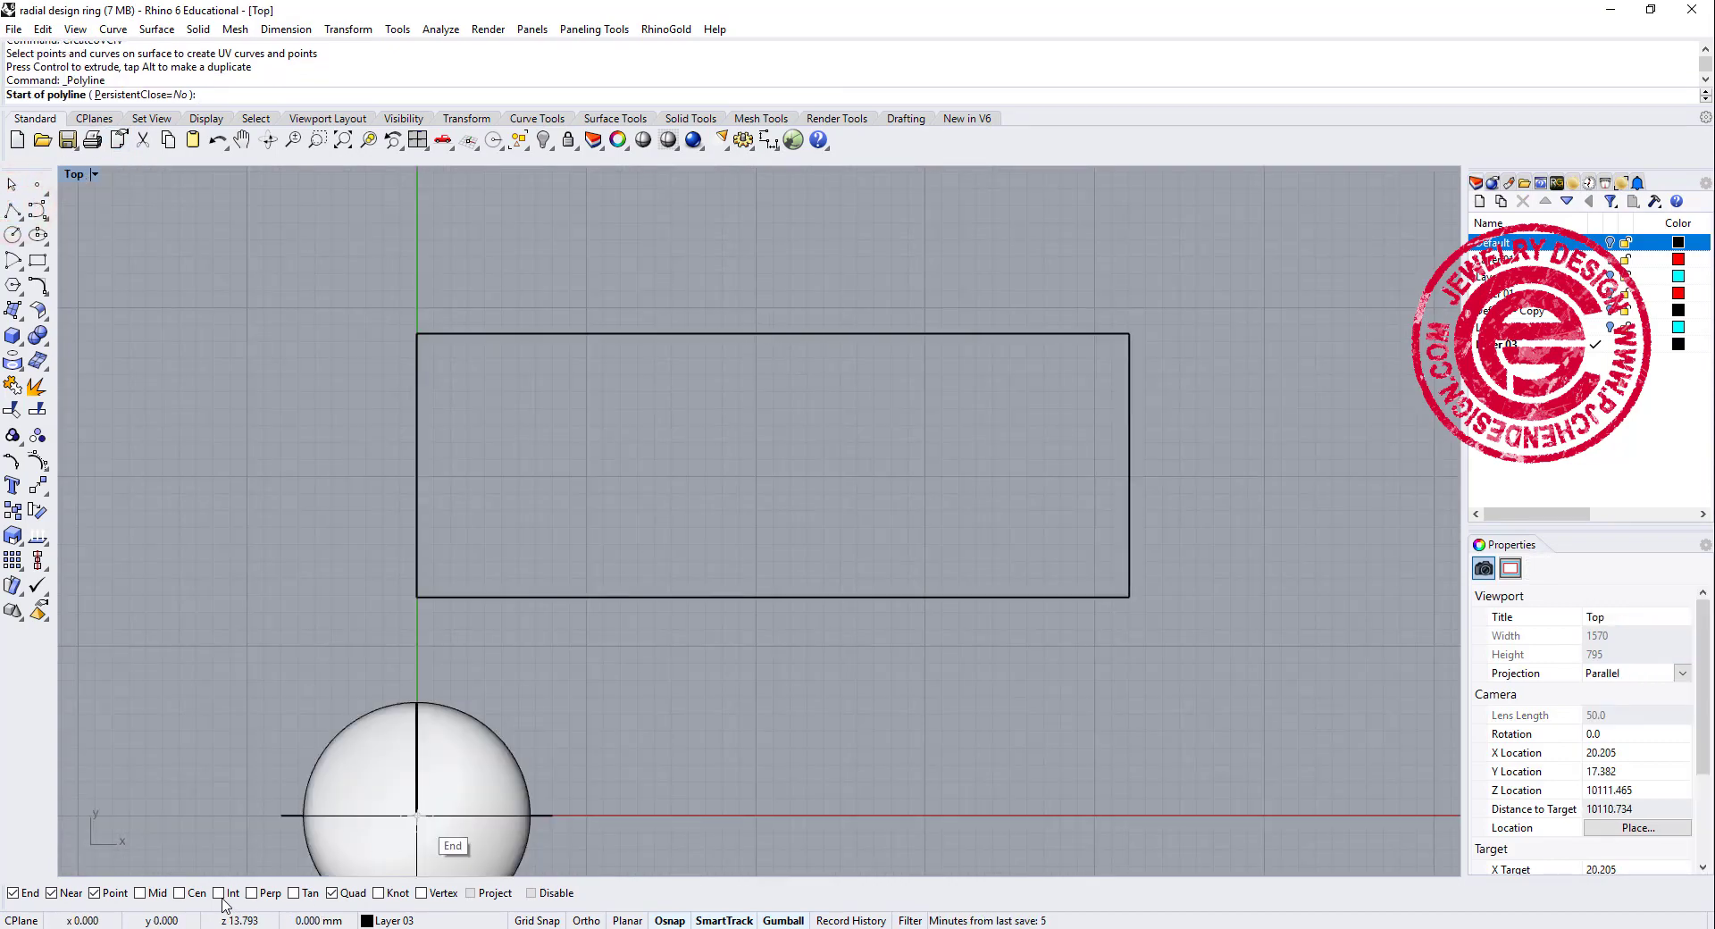
pyautogui.click(140, 893)
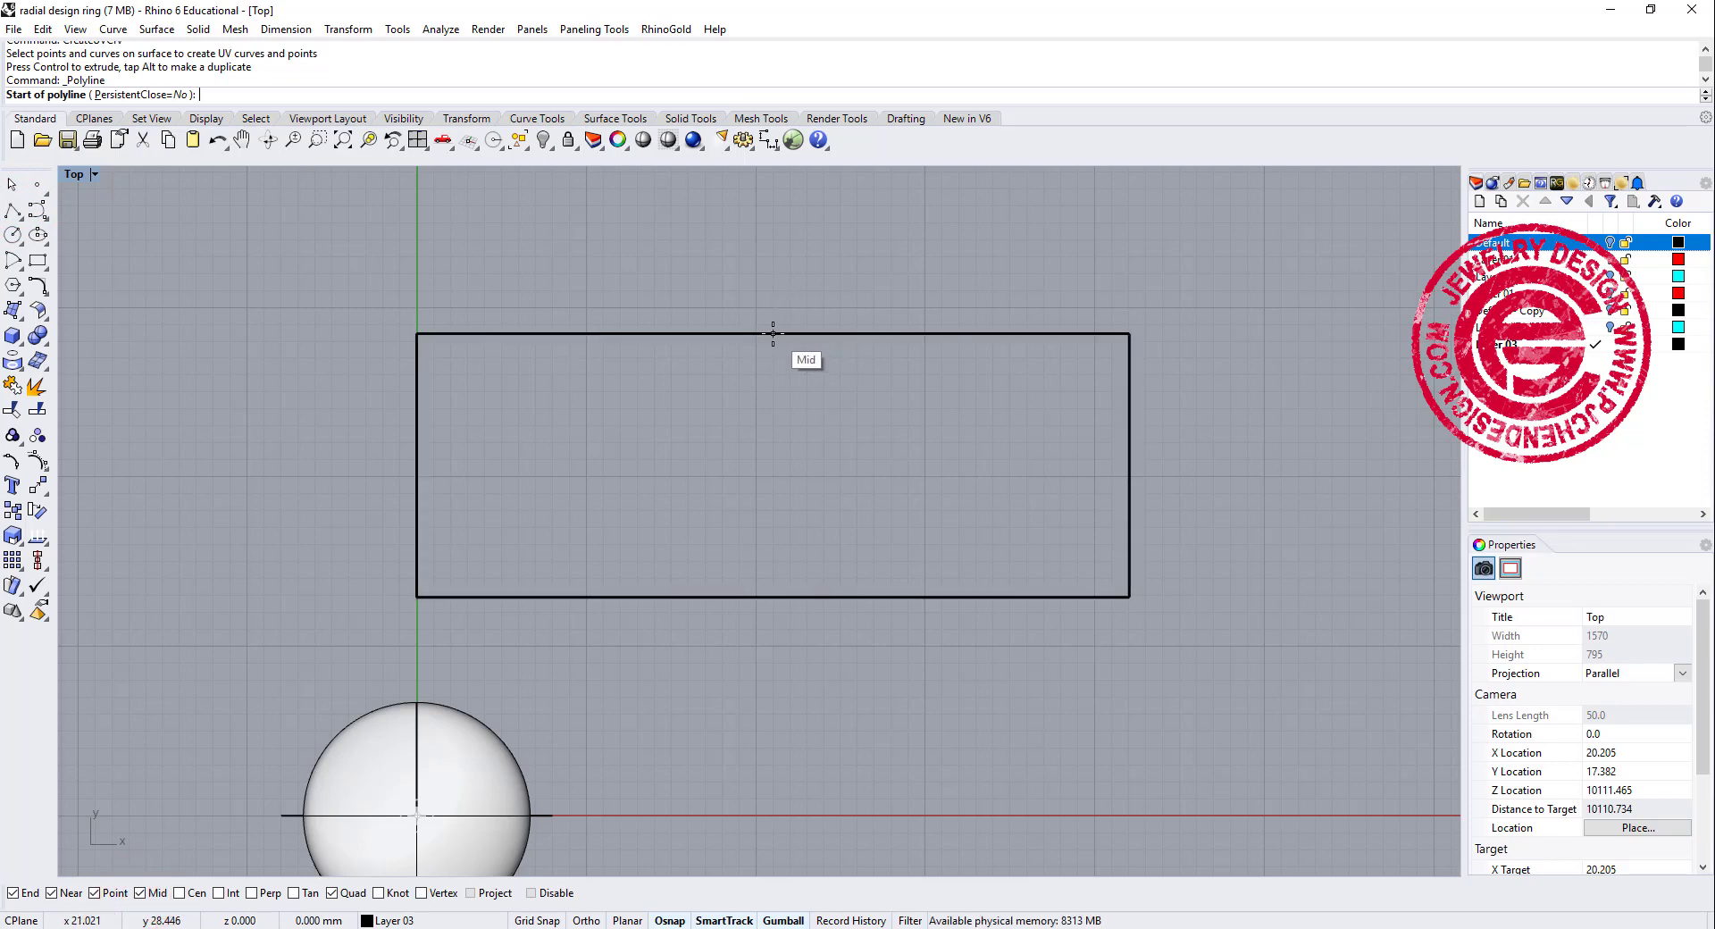
pyautogui.click(772, 333)
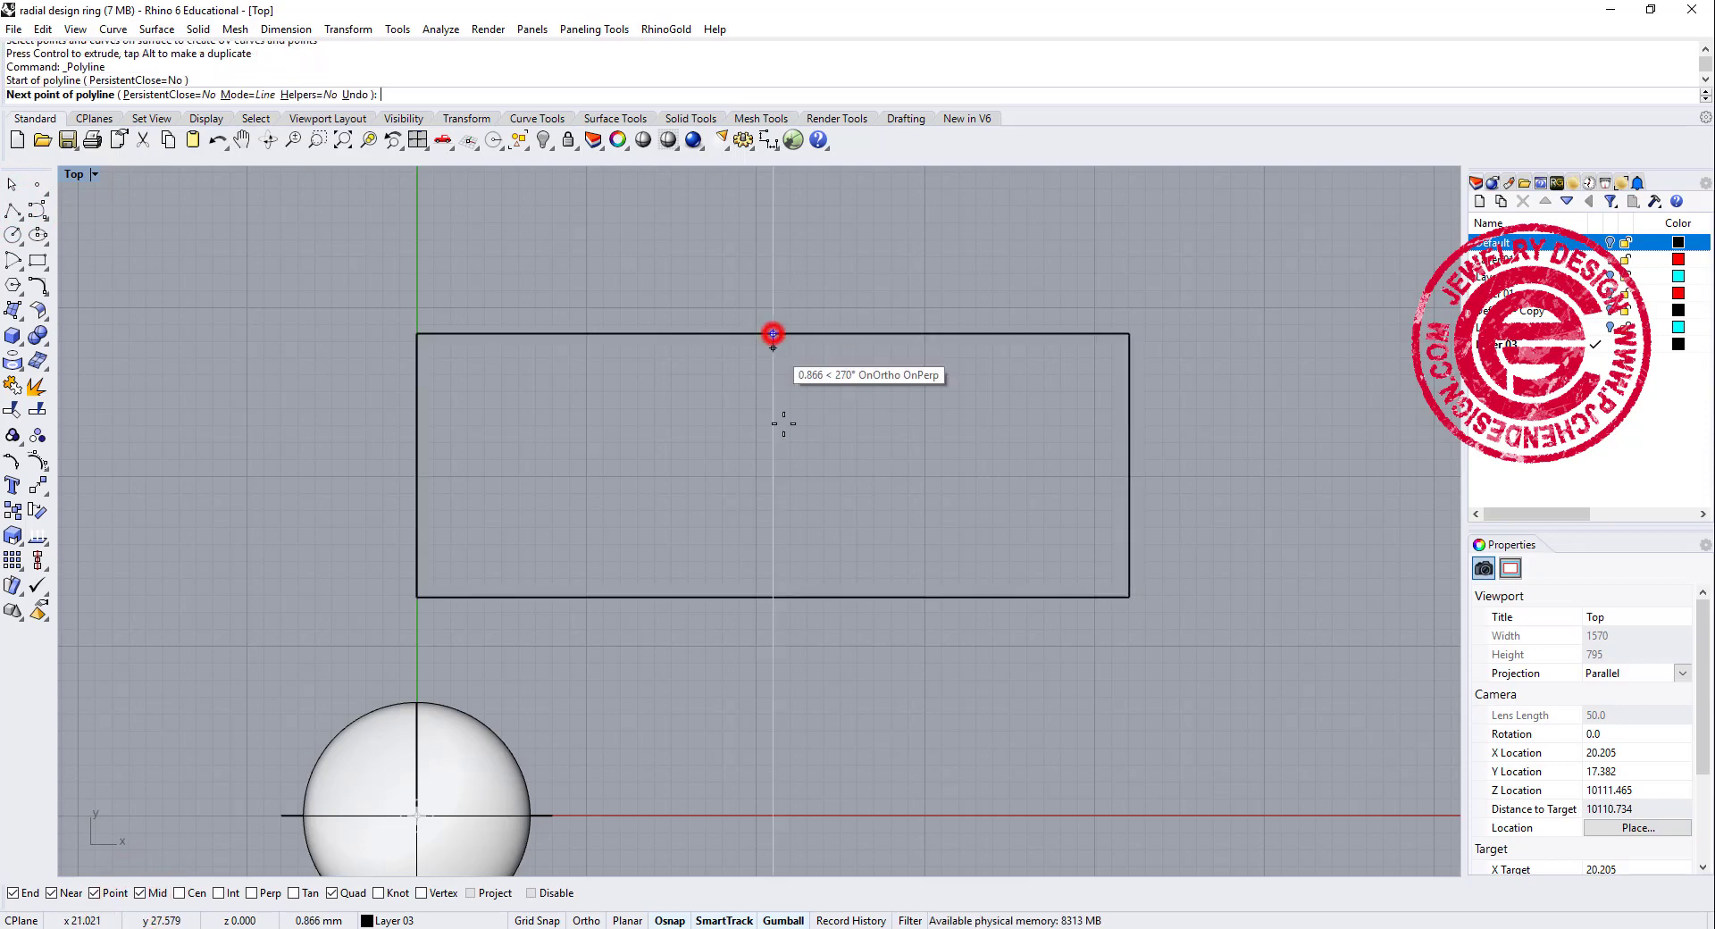
pyautogui.click(767, 591)
pyautogui.press('Return')
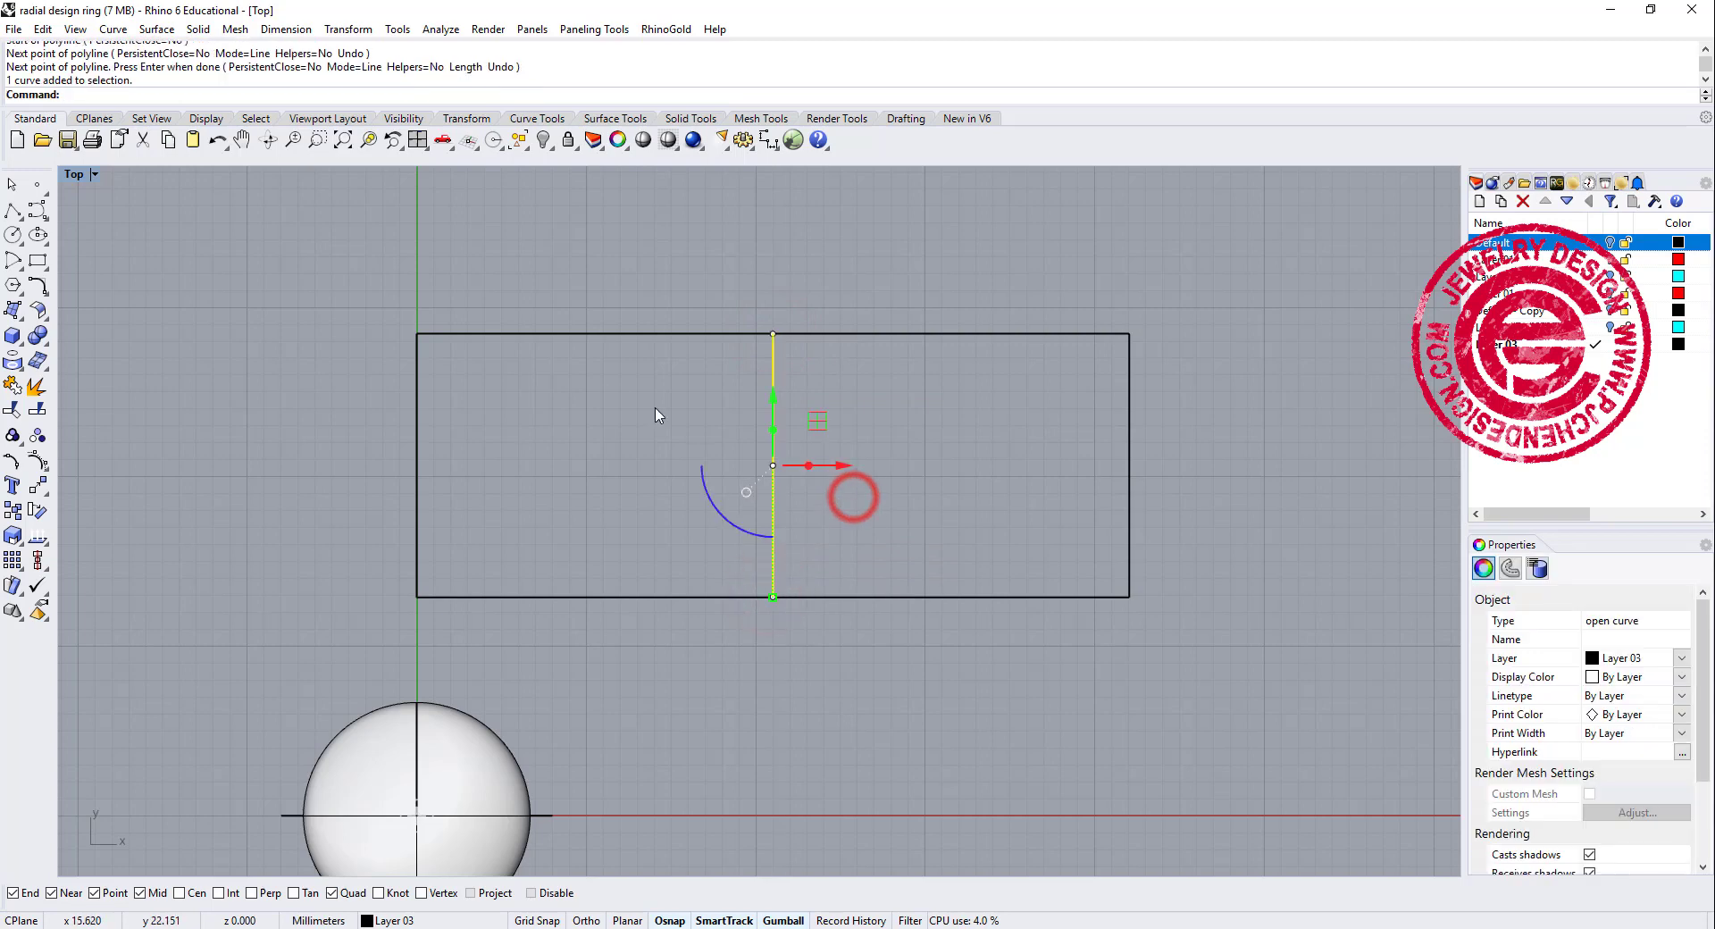
pyautogui.write('Reb')
# Rebuild the middle line to 9 points and drag alternating control points sideways into a wave.
pyautogui.press('Return')
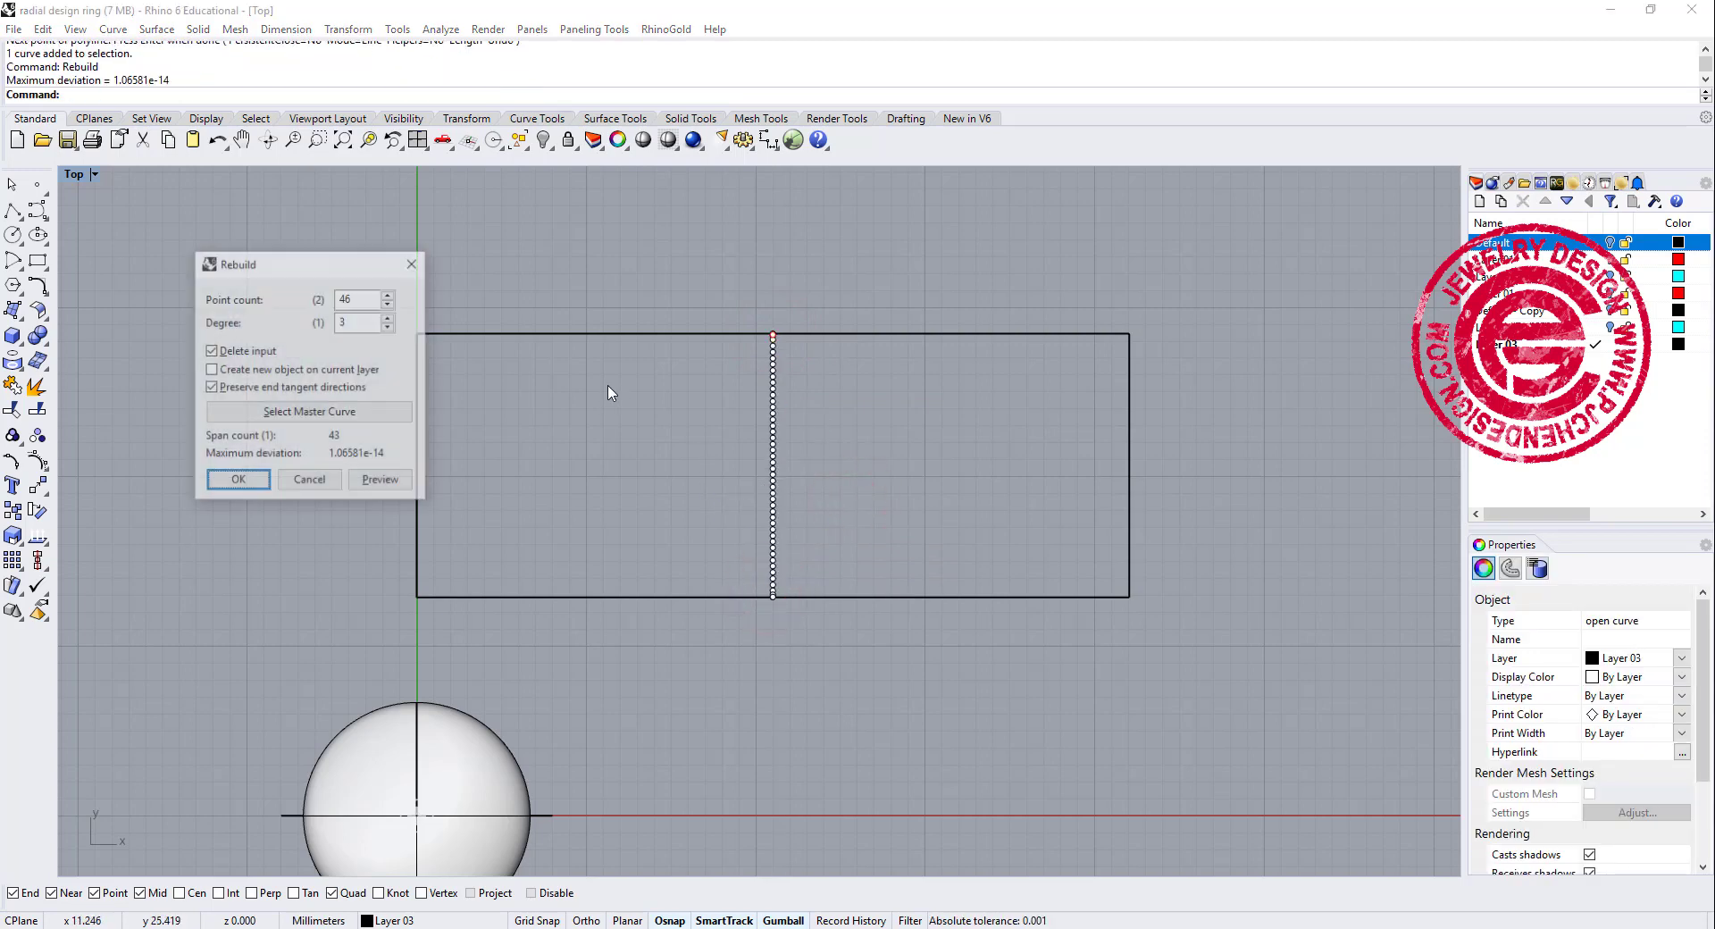
pyautogui.moveTo(349, 273)
pyautogui.mouseDown()
pyautogui.moveTo(1457, 286)
pyautogui.moveTo(1357, 249)
pyautogui.mouseUp()
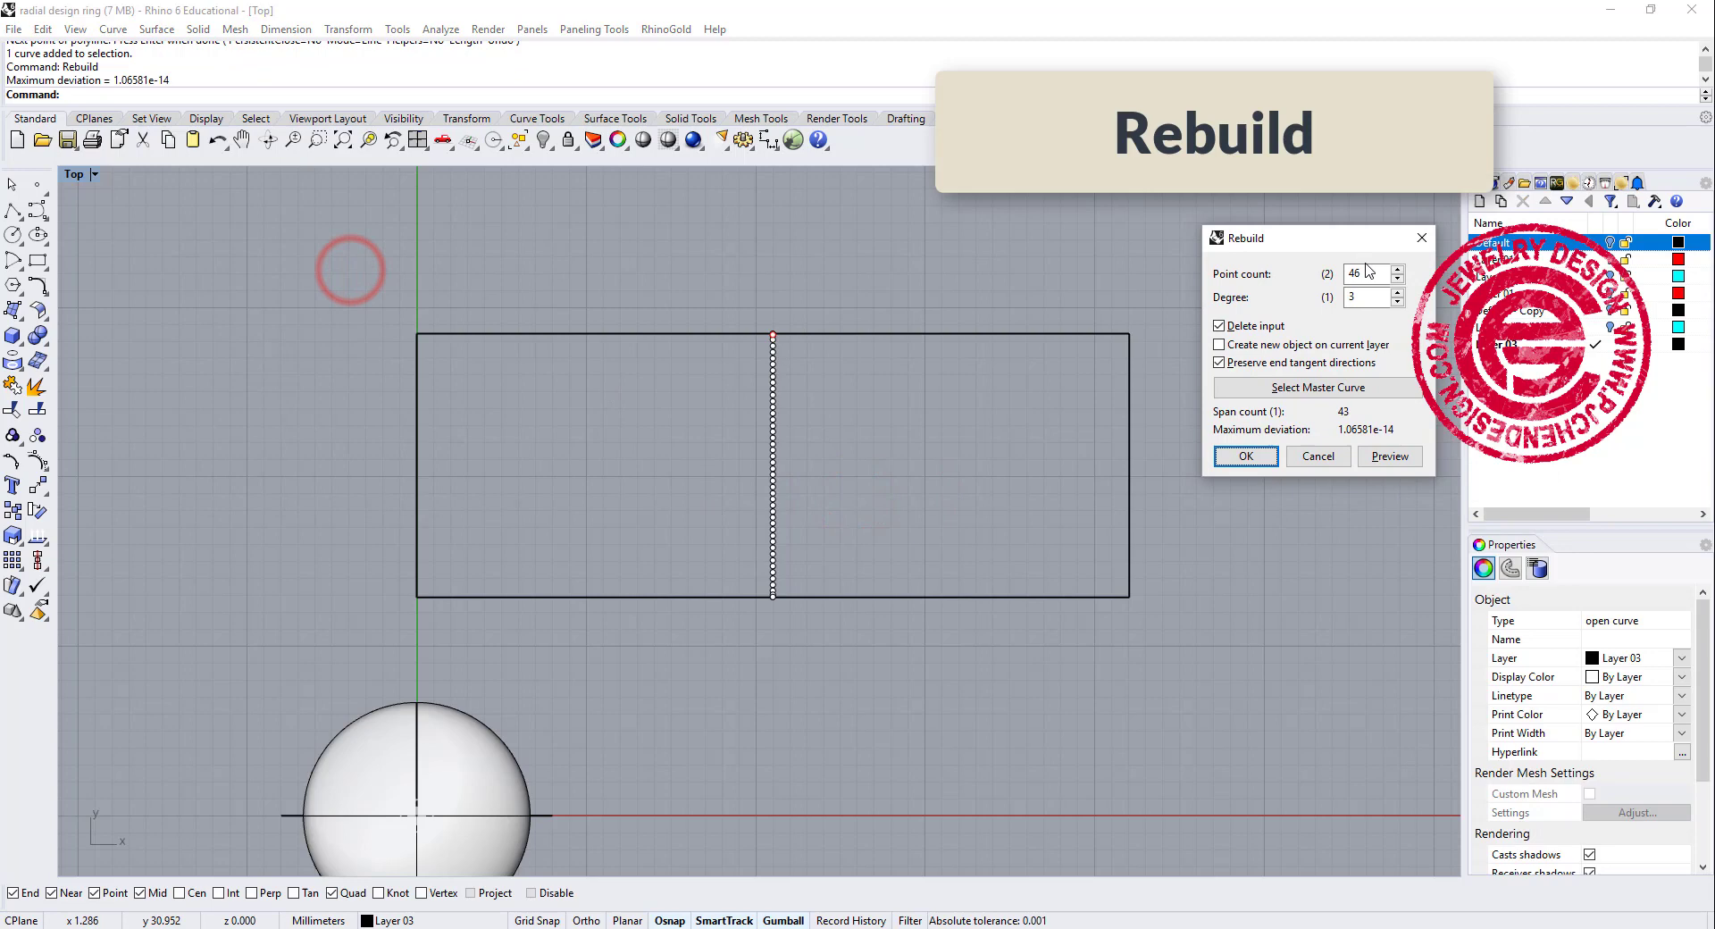
pyautogui.write('9')
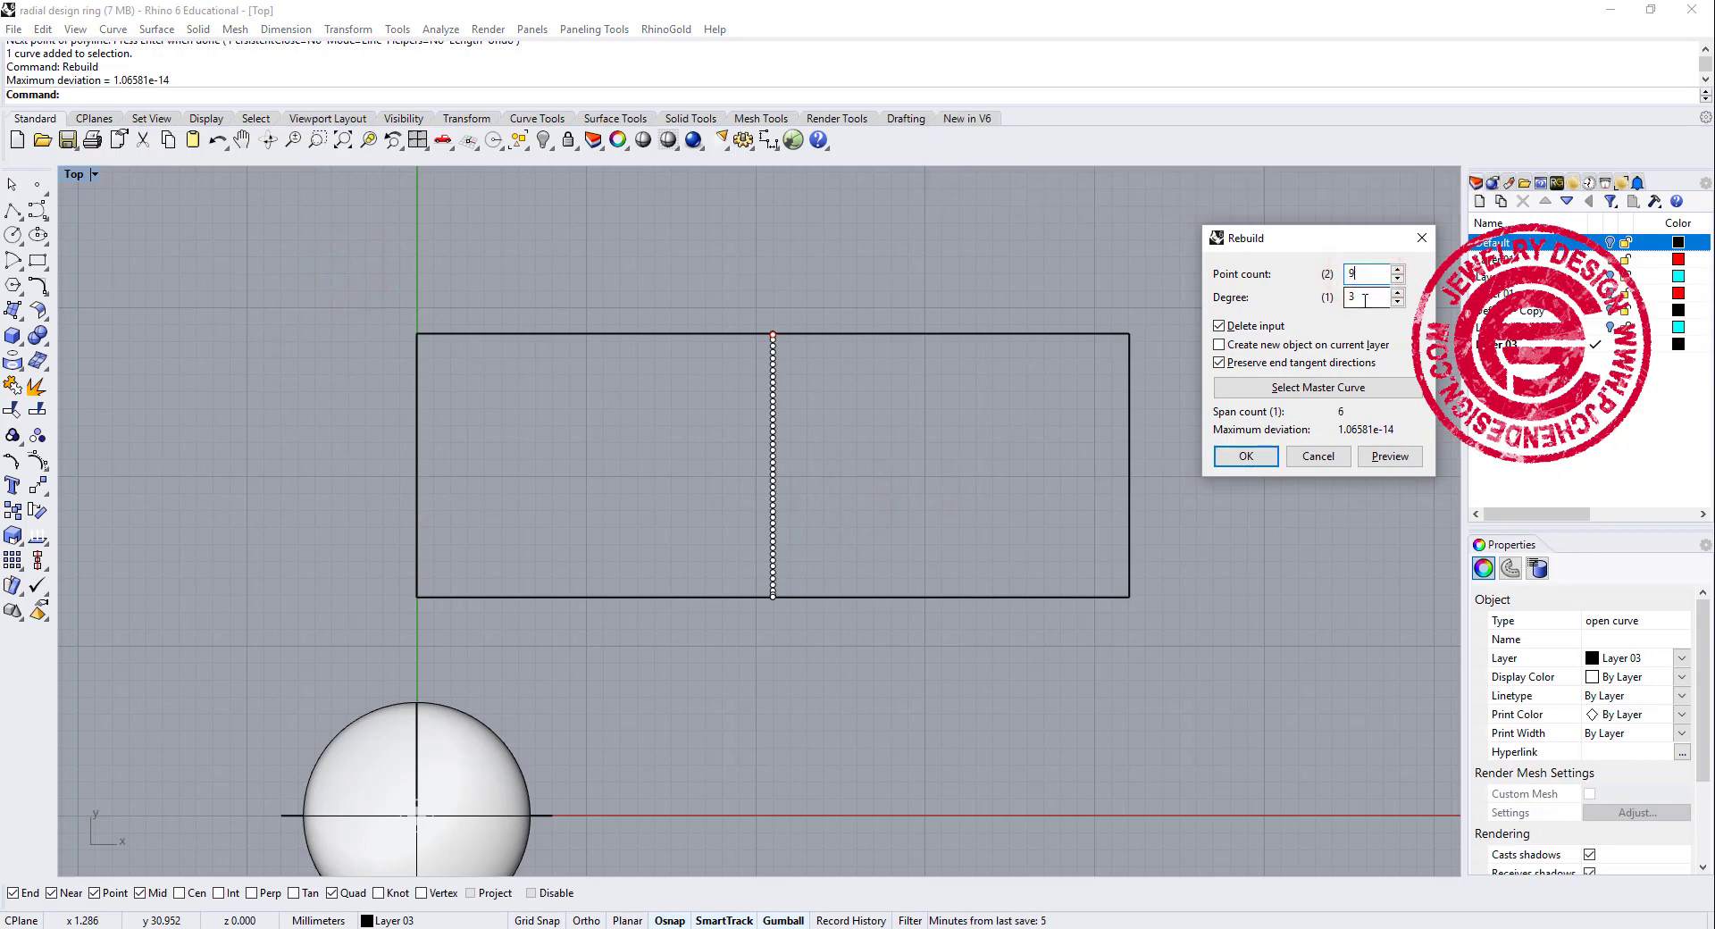
pyautogui.click(1247, 456)
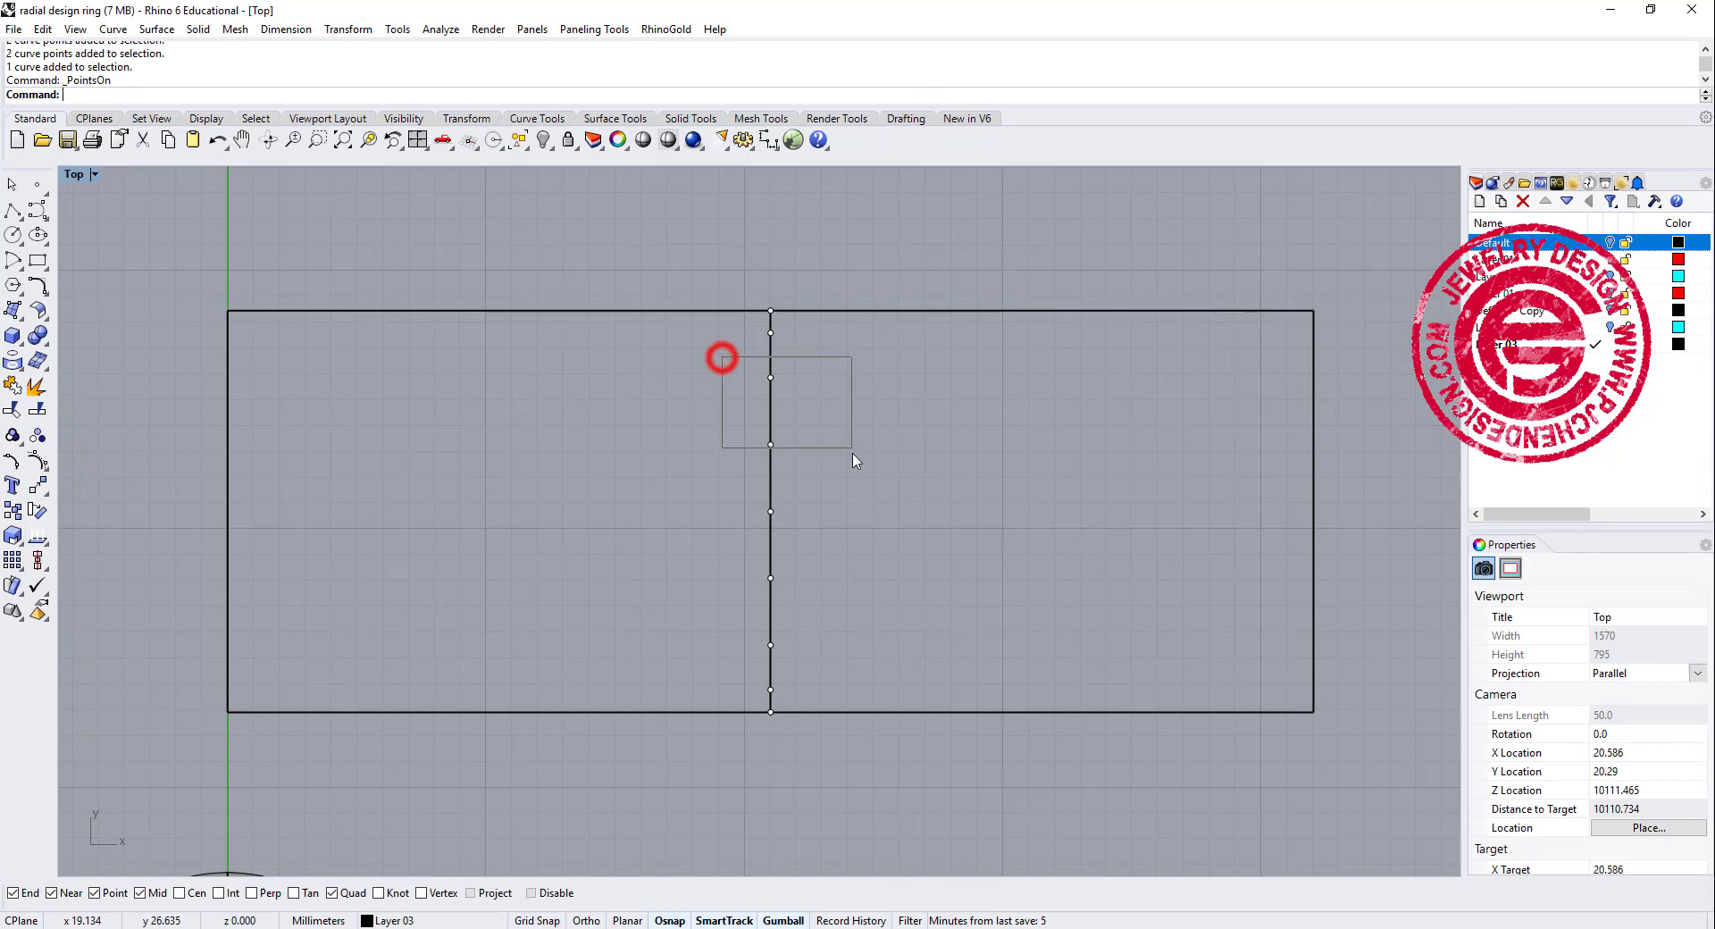
pyautogui.moveTo(722, 357)
pyautogui.mouseDown()
pyautogui.moveTo(854, 460)
pyautogui.moveTo(775, 526)
pyautogui.mouseUp()
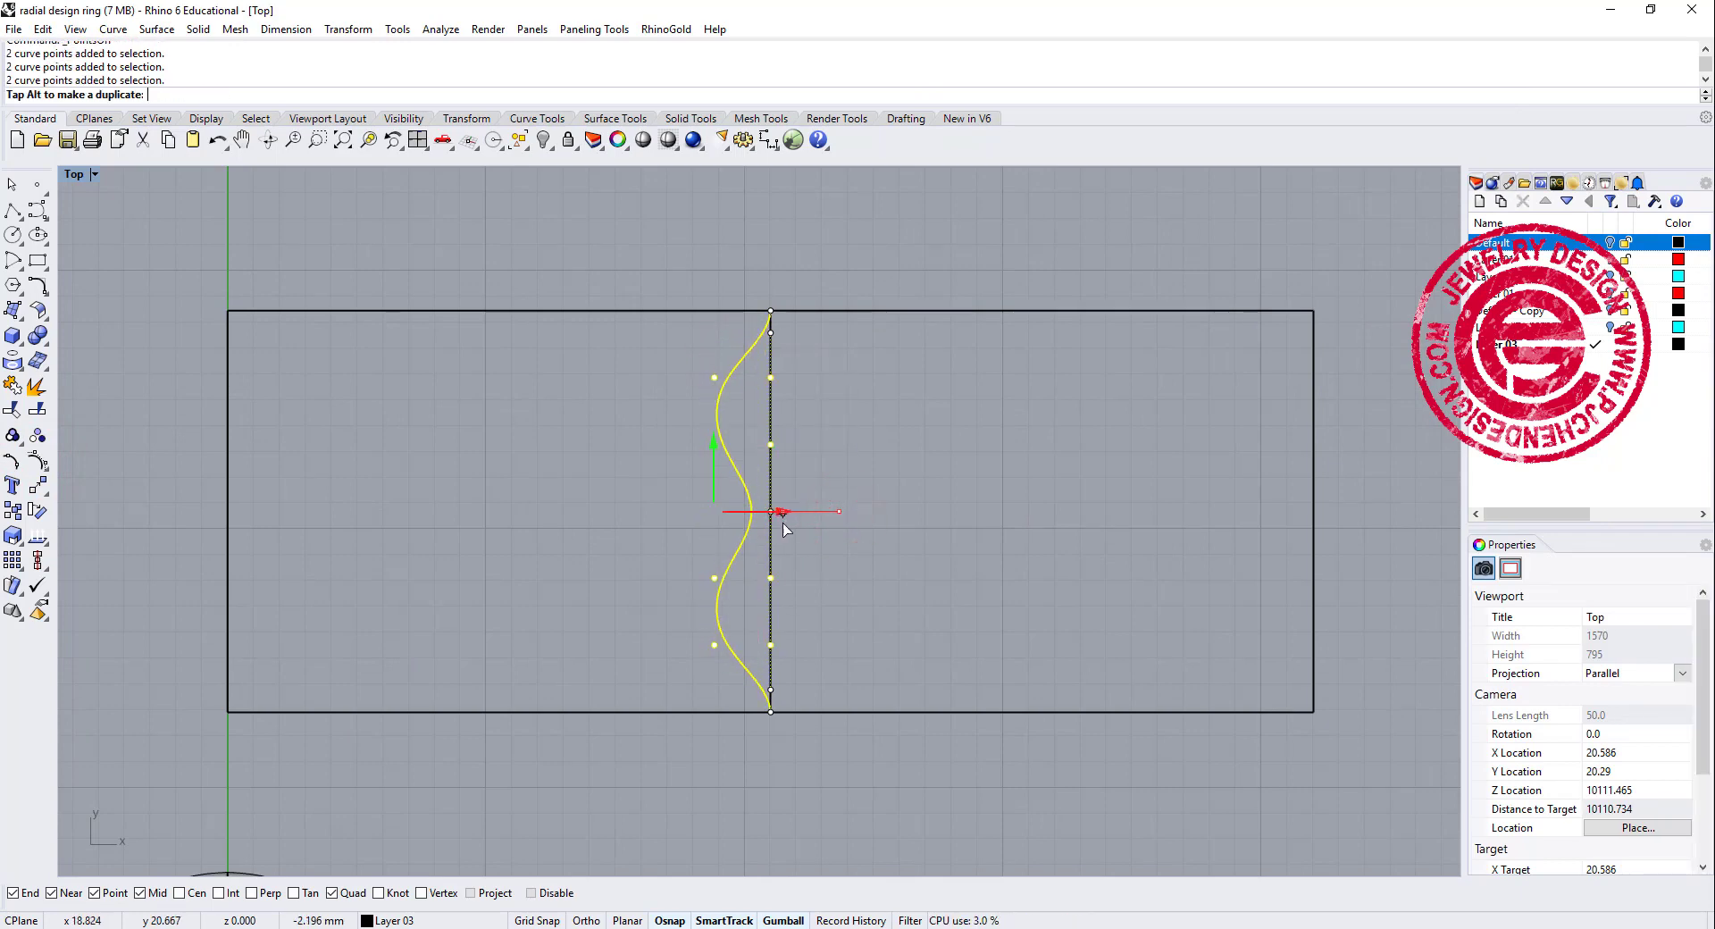
# Copy the wavy curve from its top end to a point just beside it.
pyautogui.click(838, 394)
pyautogui.click(753, 342)
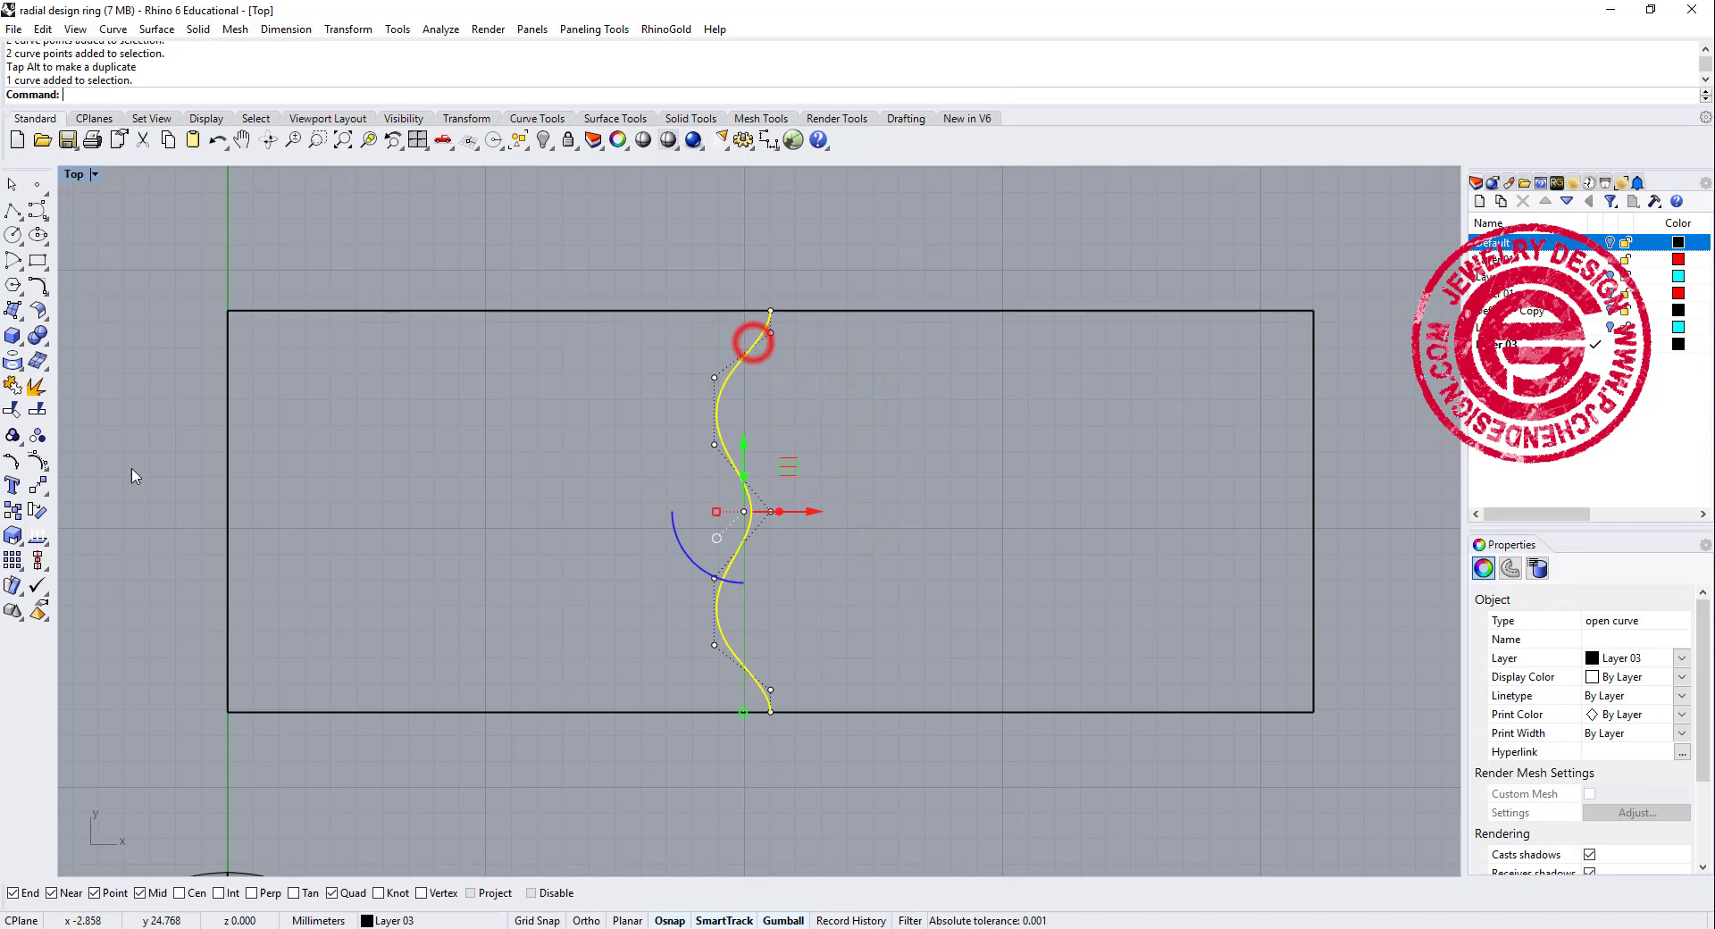
pyautogui.click(43, 491)
pyautogui.click(188, 492)
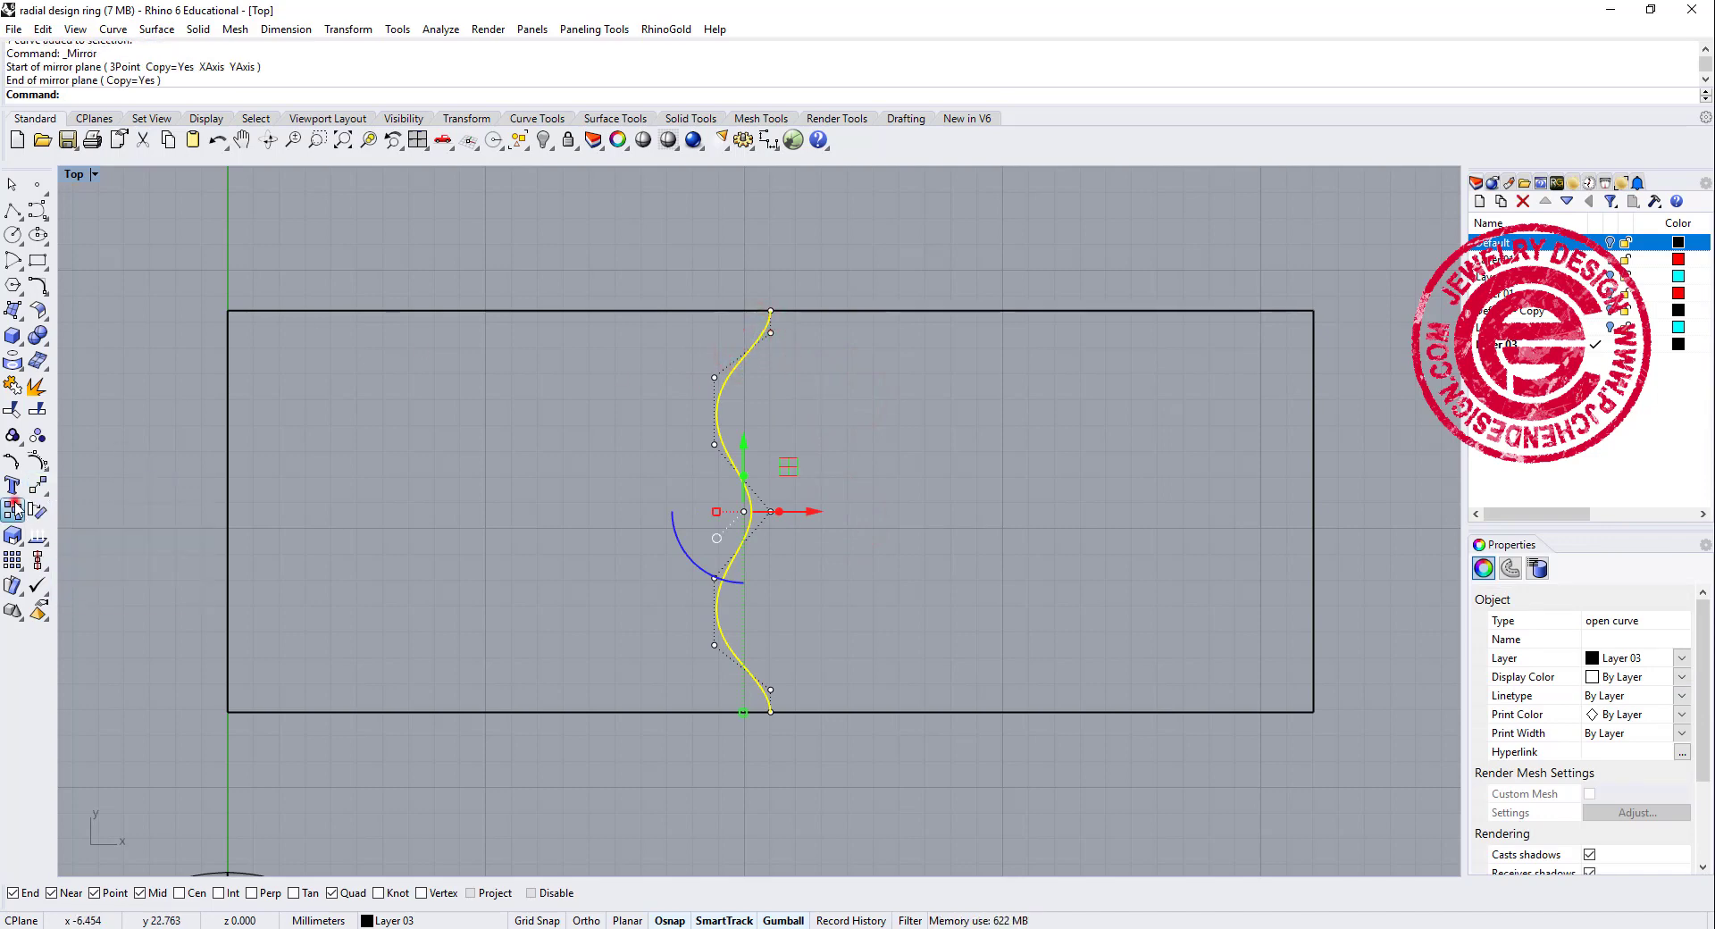
pyautogui.click(771, 310)
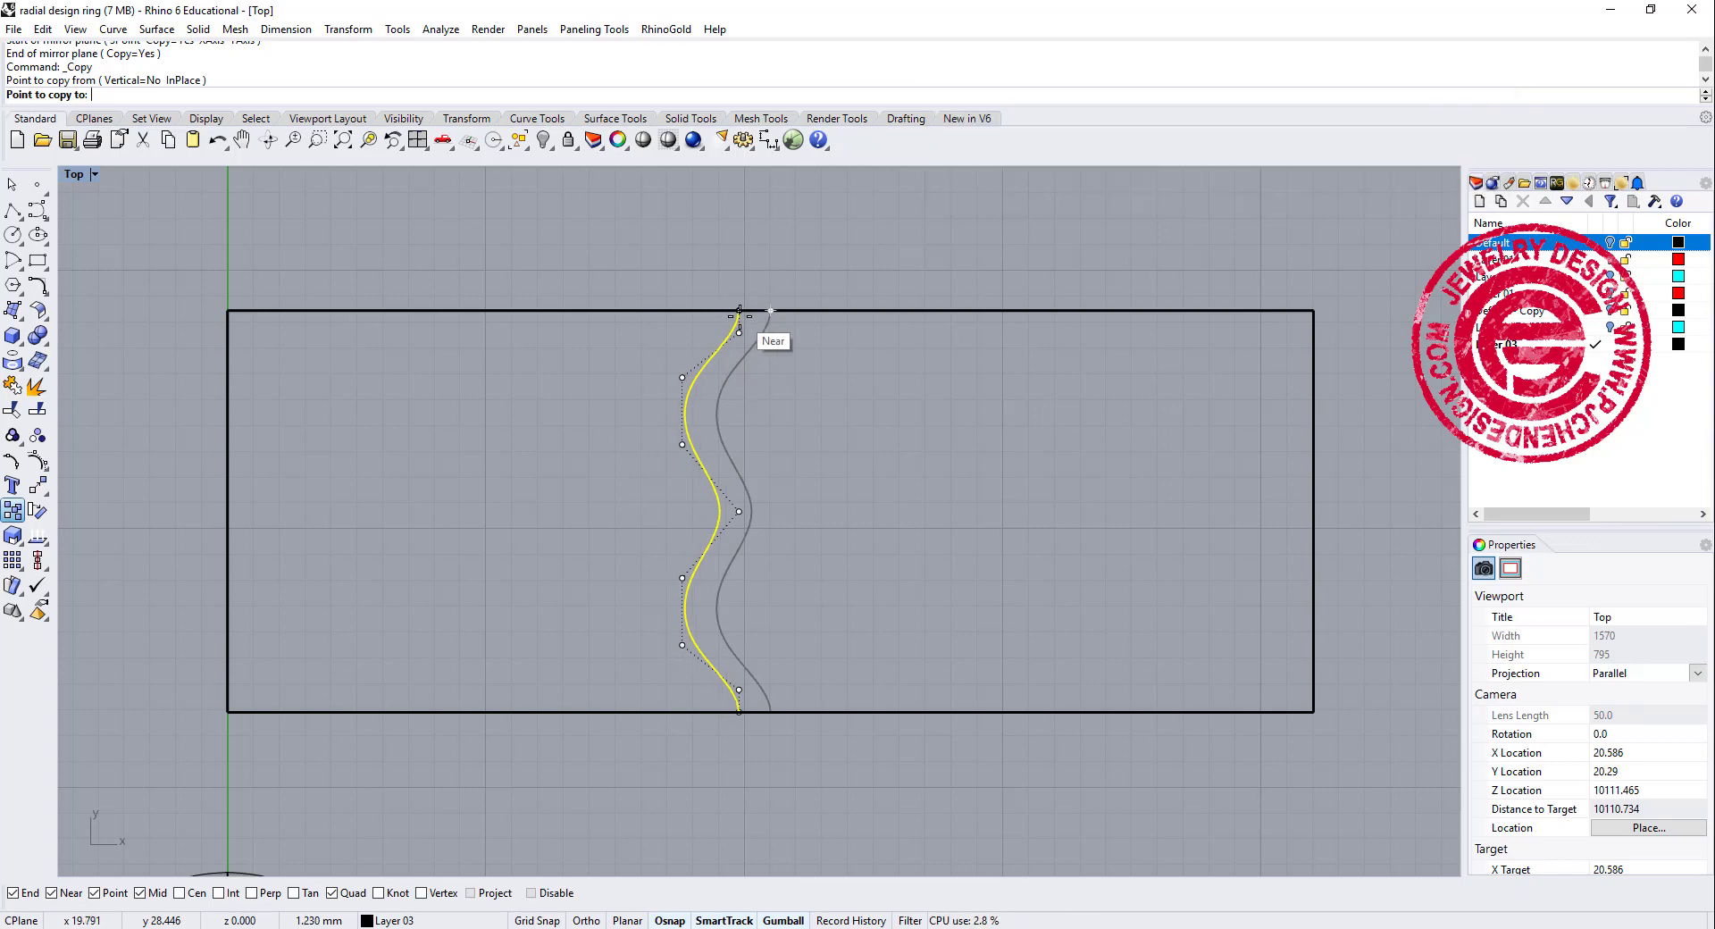
pyautogui.click(740, 312)
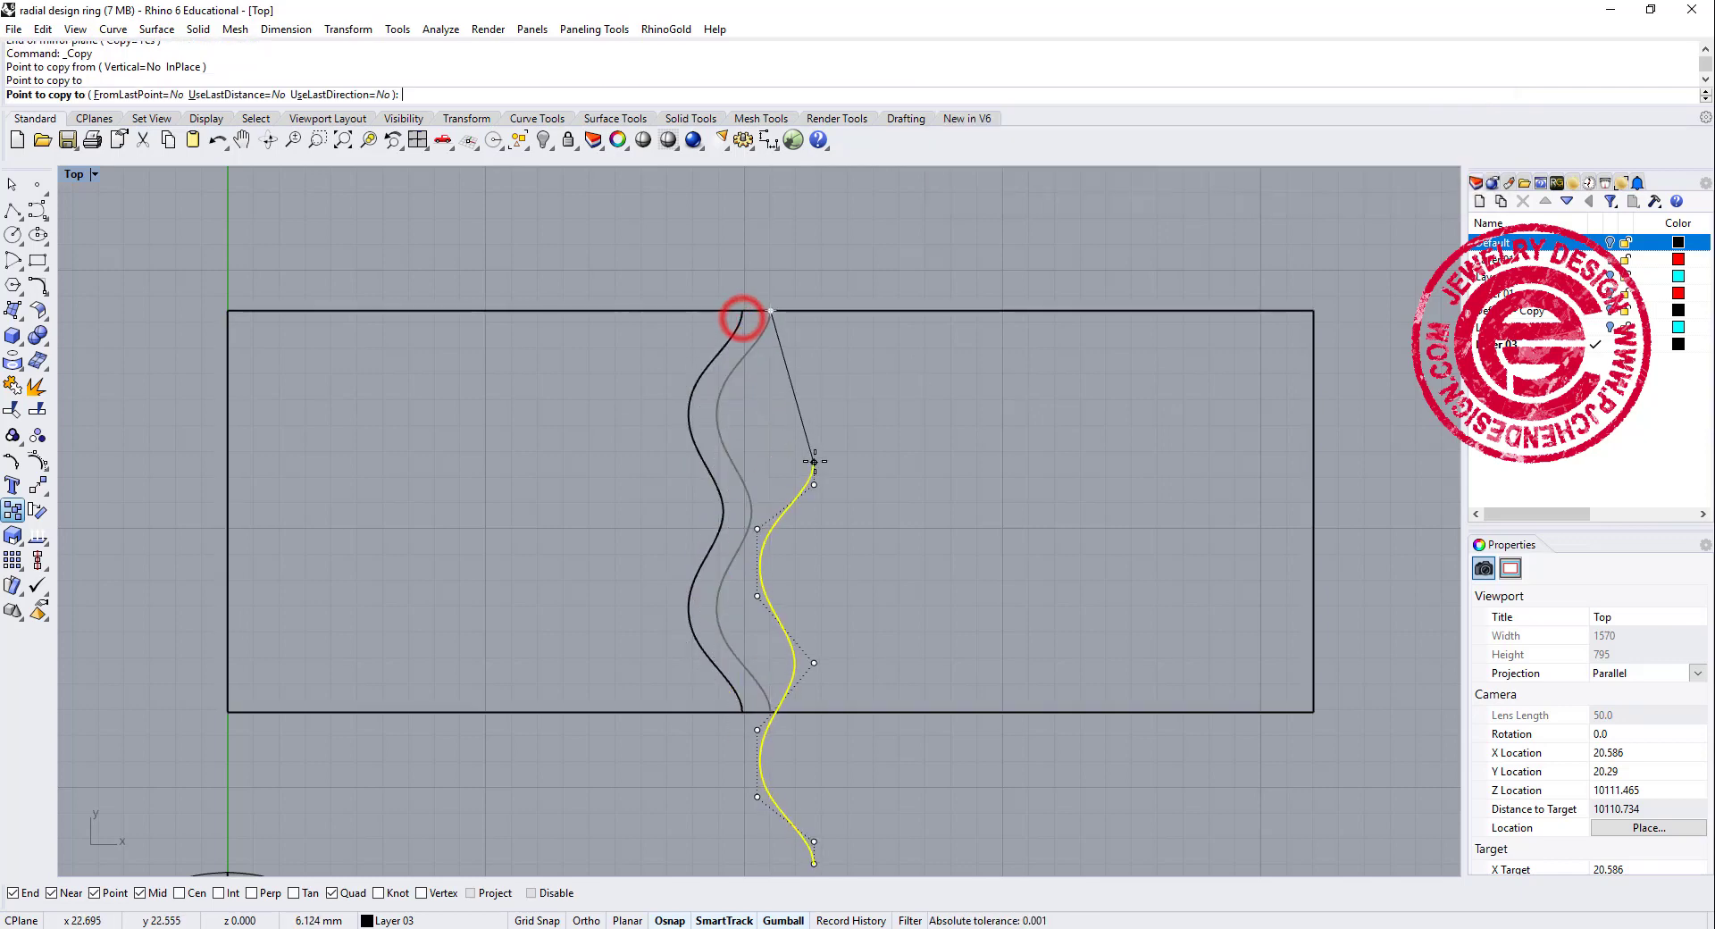
pyautogui.press('Return')
# Window-select both wavy curves for mirroring.
pyautogui.click(831, 390)
pyautogui.moveTo(832, 456); pyautogui.dragTo(421, 472)
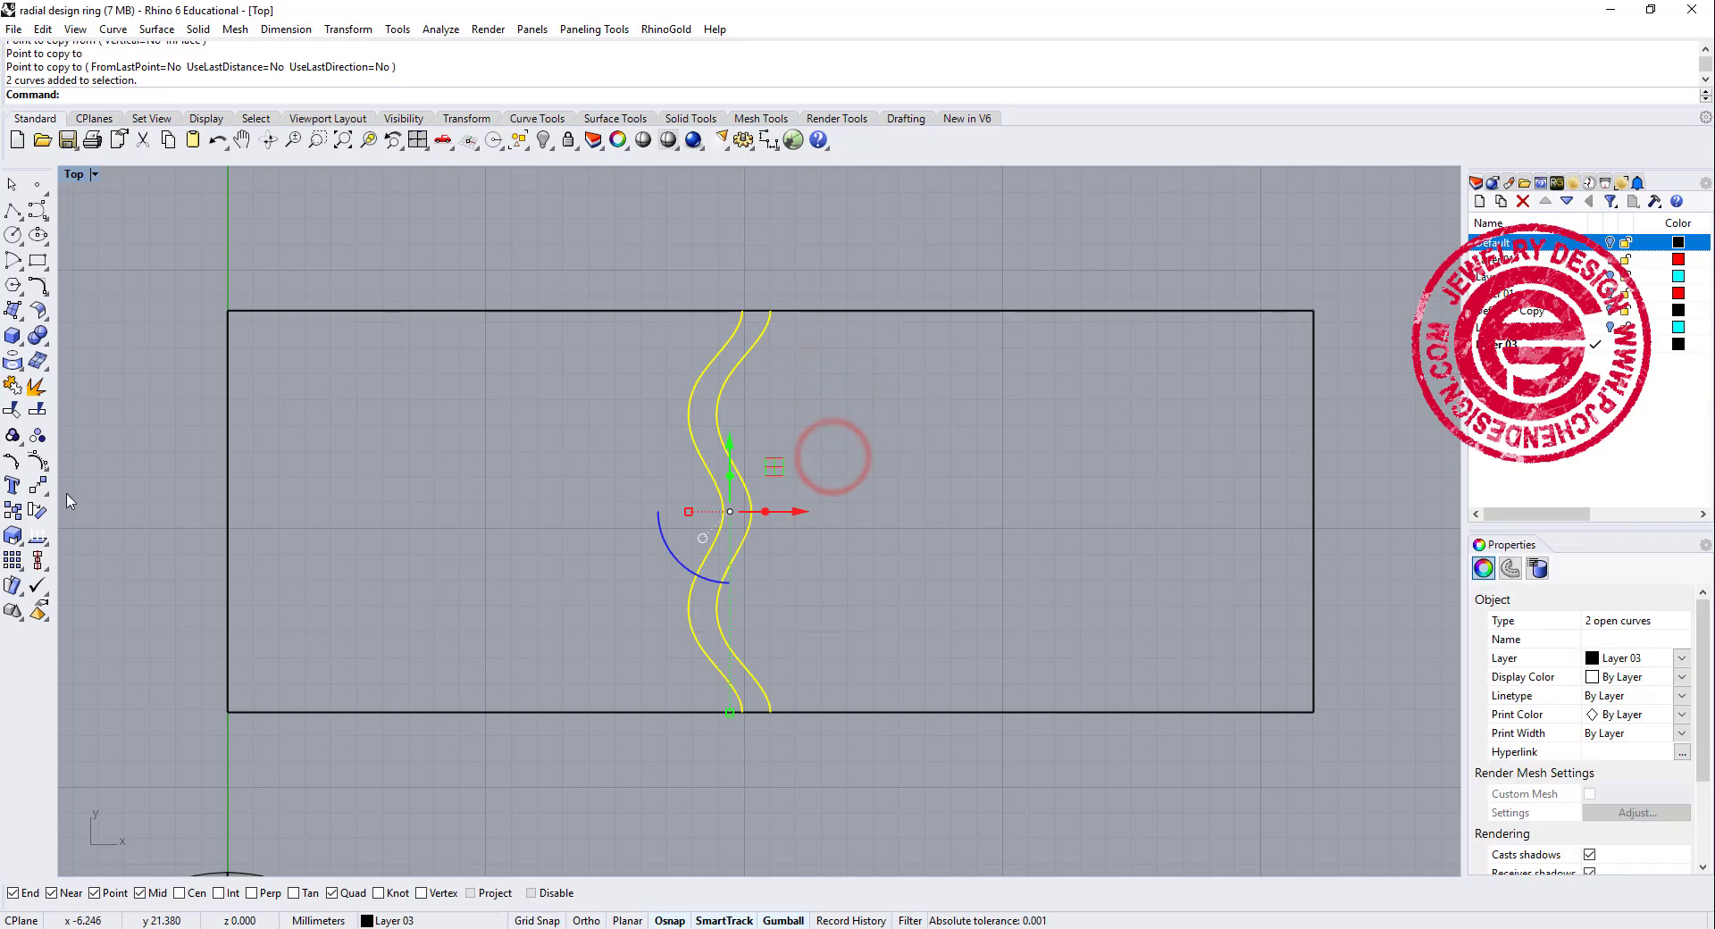
pyautogui.click(39, 487)
# Mirror the wavy pair about a plane through their top point.
pyautogui.click(192, 485)
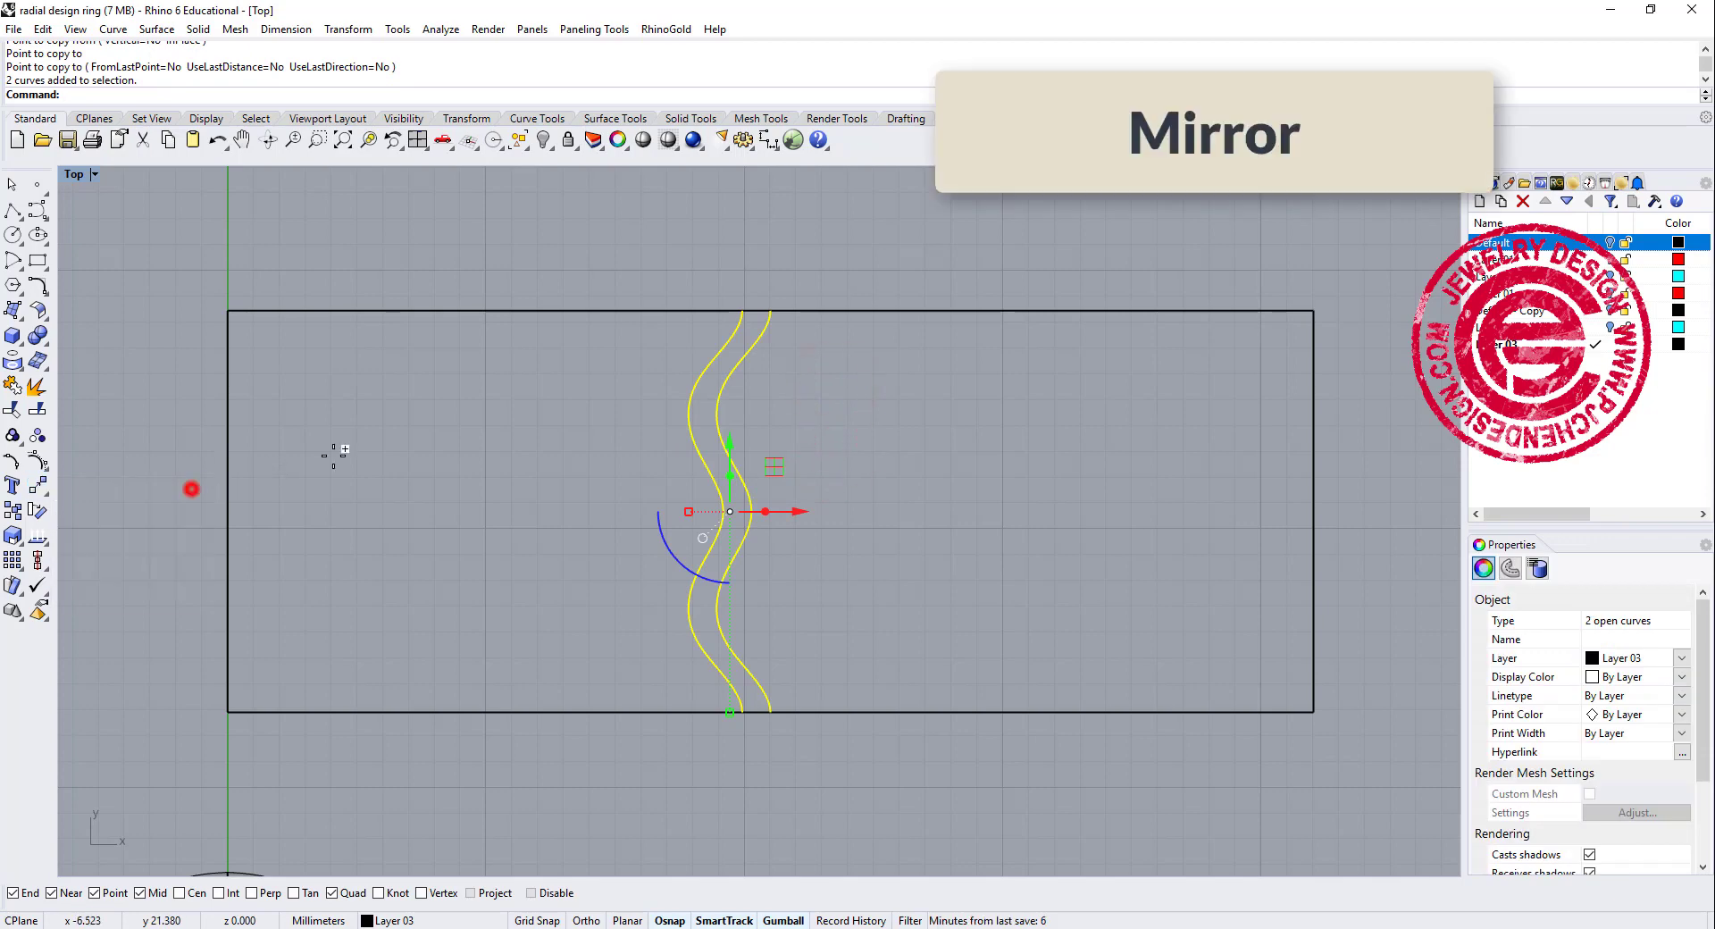
pyautogui.click(777, 310)
pyautogui.click(965, 558)
pyautogui.scroll(4, 775, 350)
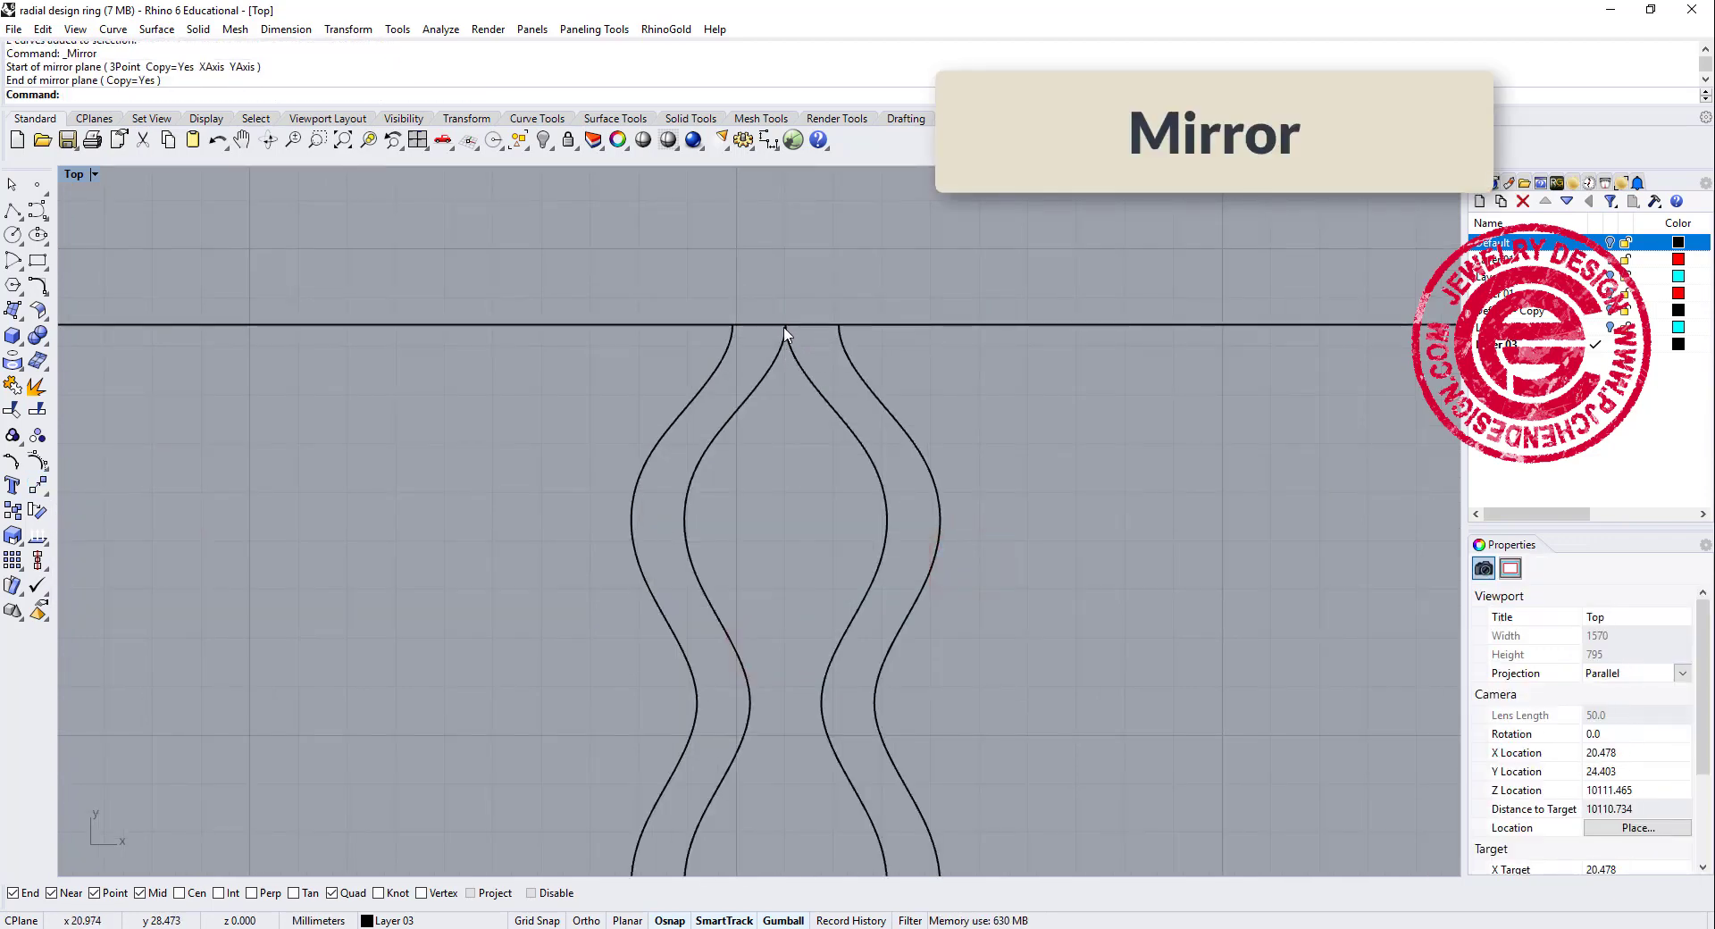
pyautogui.scroll(2, 785, 335)
pyautogui.scroll(2, 785, 344)
pyautogui.scroll(-2, 788, 352)
pyautogui.scroll(-2, 795, 371)
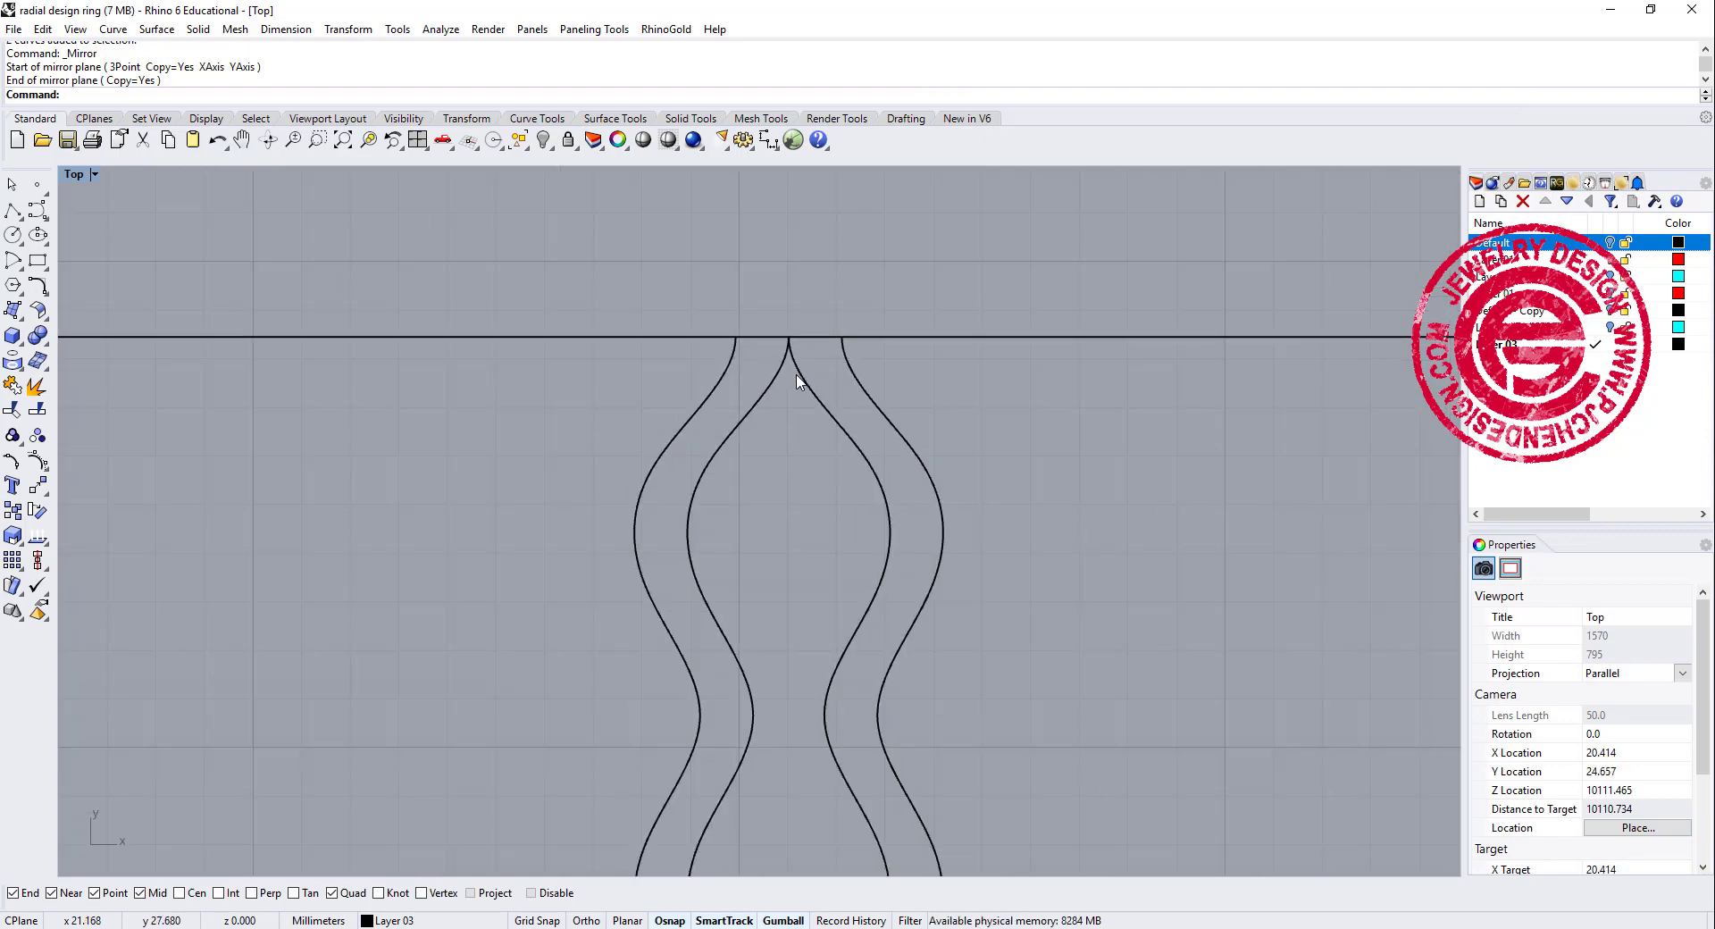
pyautogui.press('Delete')
pyautogui.hotkey('ctrl', 'z')
pyautogui.scroll(-2, 798, 382)
# Draw a horizontal line across the two inner curves near the top.
pyautogui.click(13, 210)
pyautogui.scroll(2, 727, 291)
pyautogui.scroll(2, 807, 352)
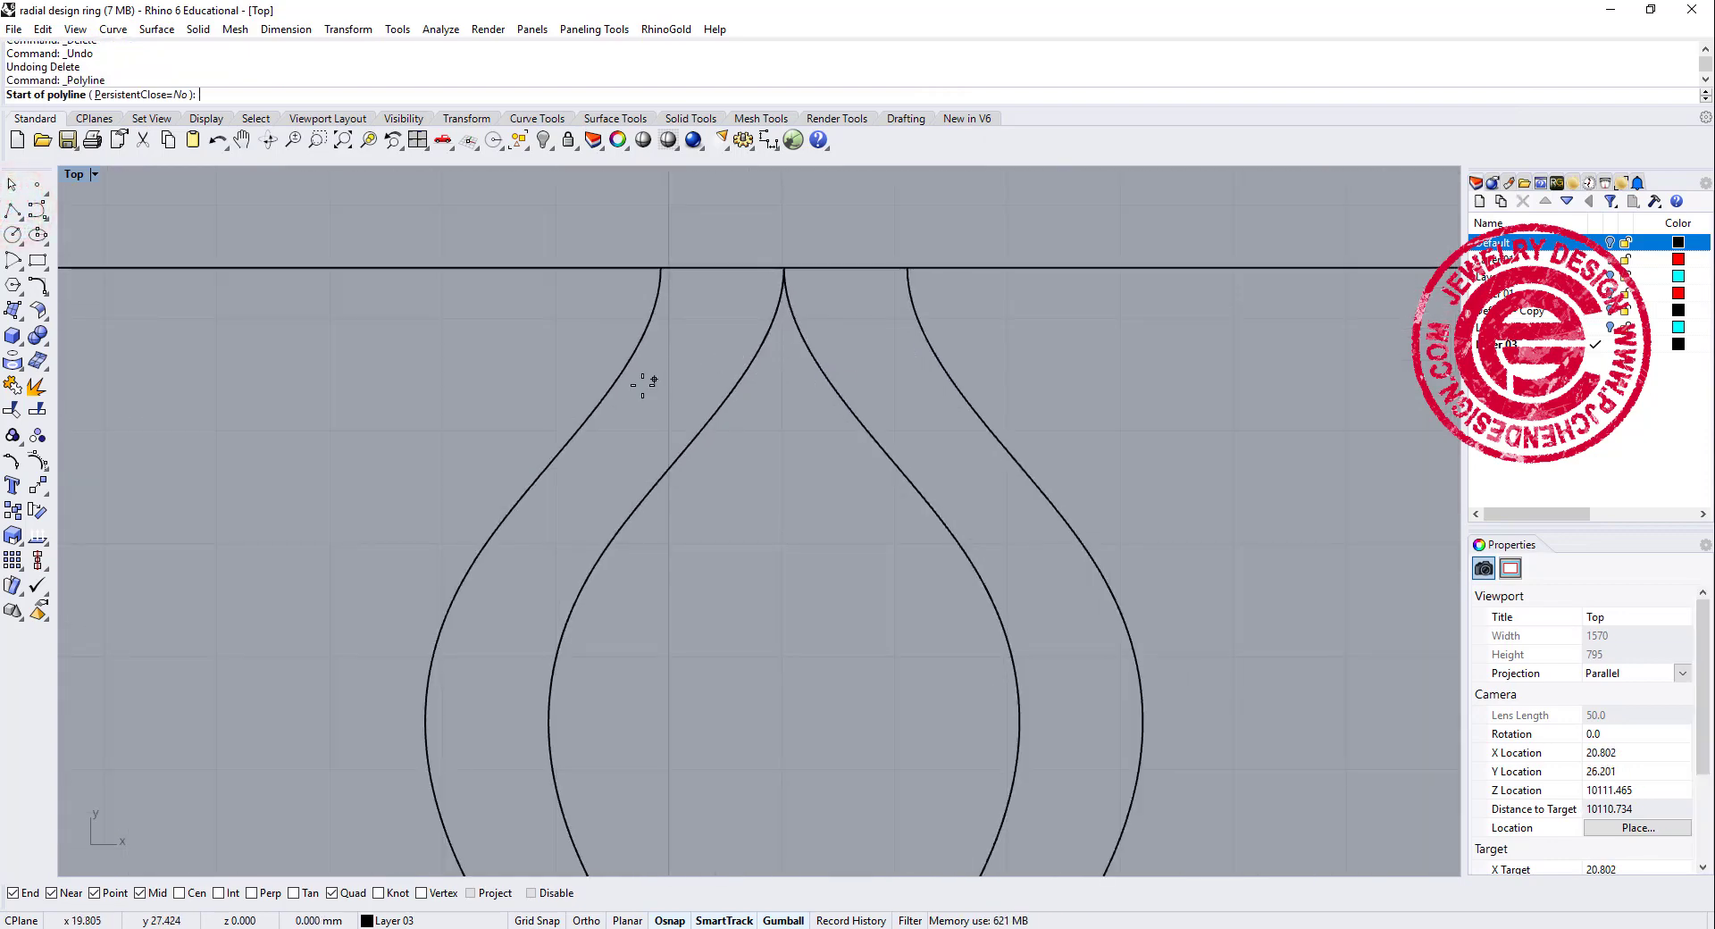
pyautogui.click(650, 430)
pyautogui.click(912, 431)
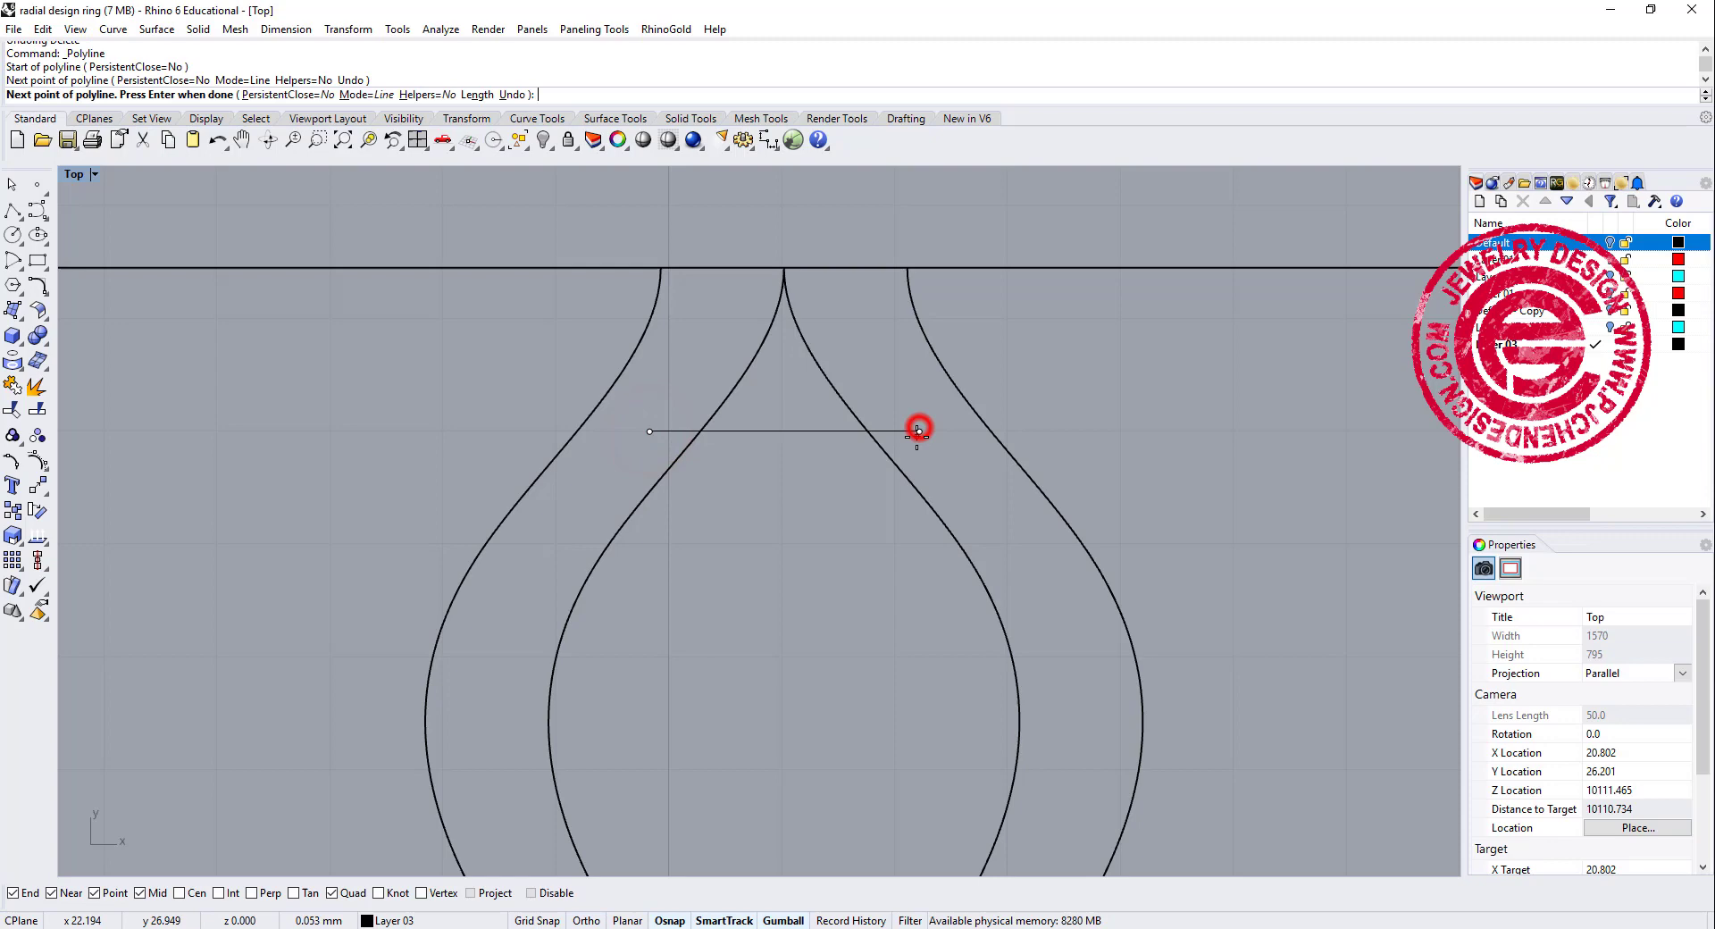
pyautogui.press('Return')
pyautogui.click(913, 435)
pyautogui.scroll(-8, 913, 435)
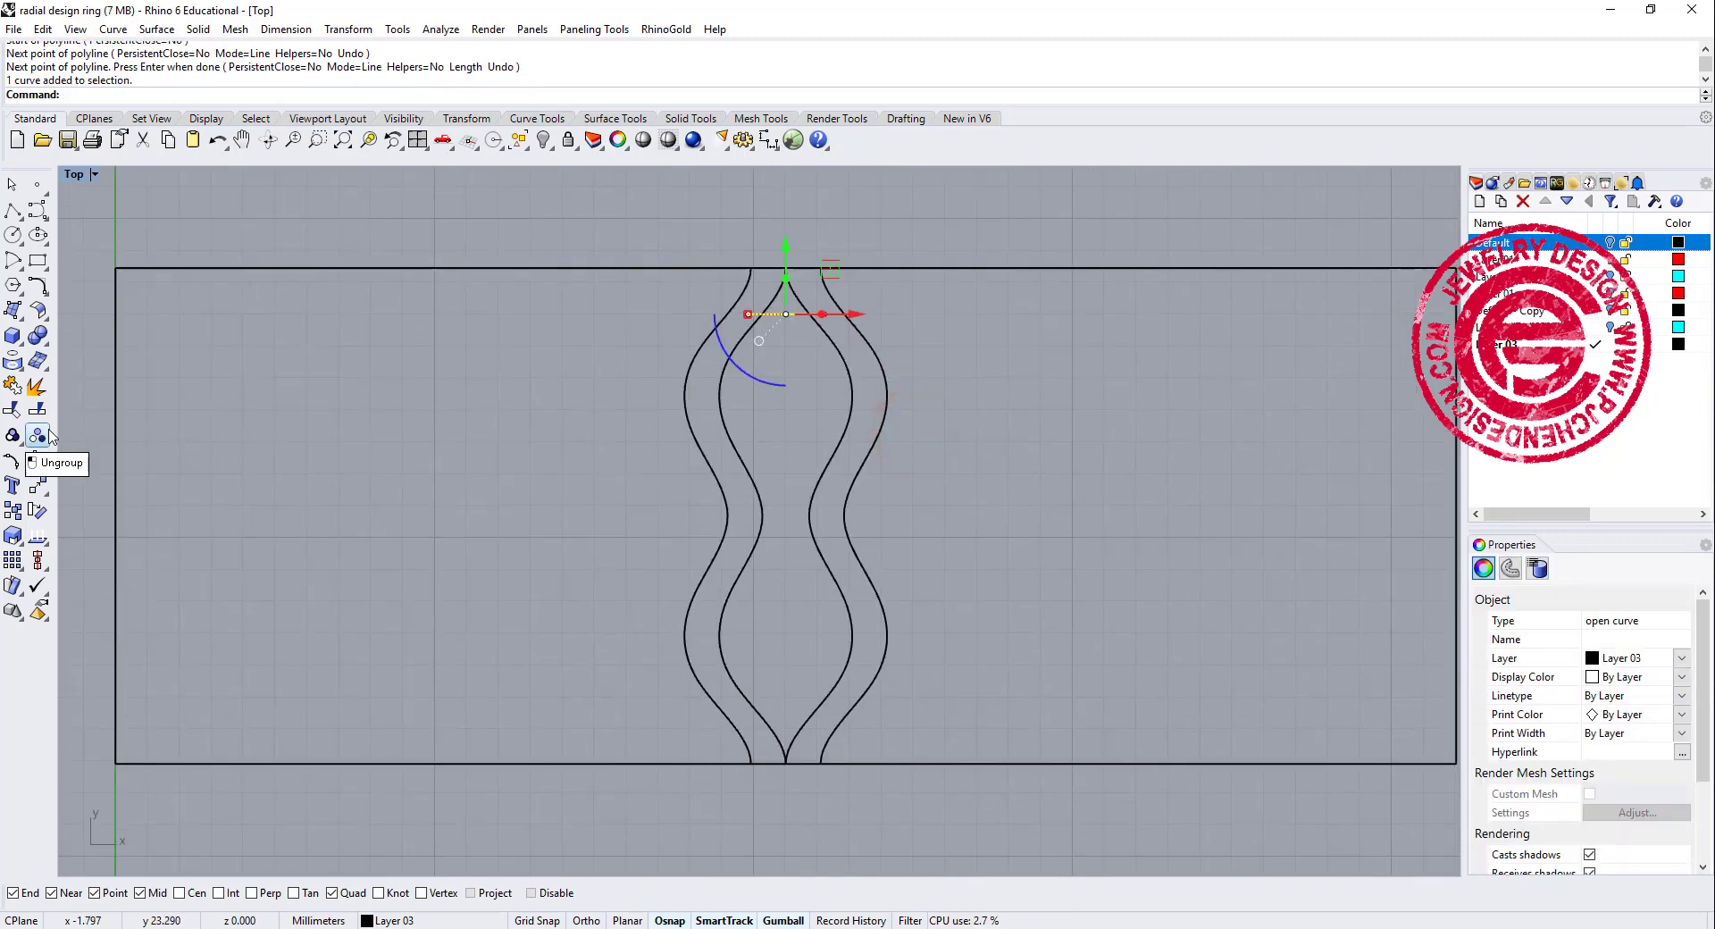
# Mirror the horizontal line about the outline's middle to get a matching bottom line.
pyautogui.click(40, 487)
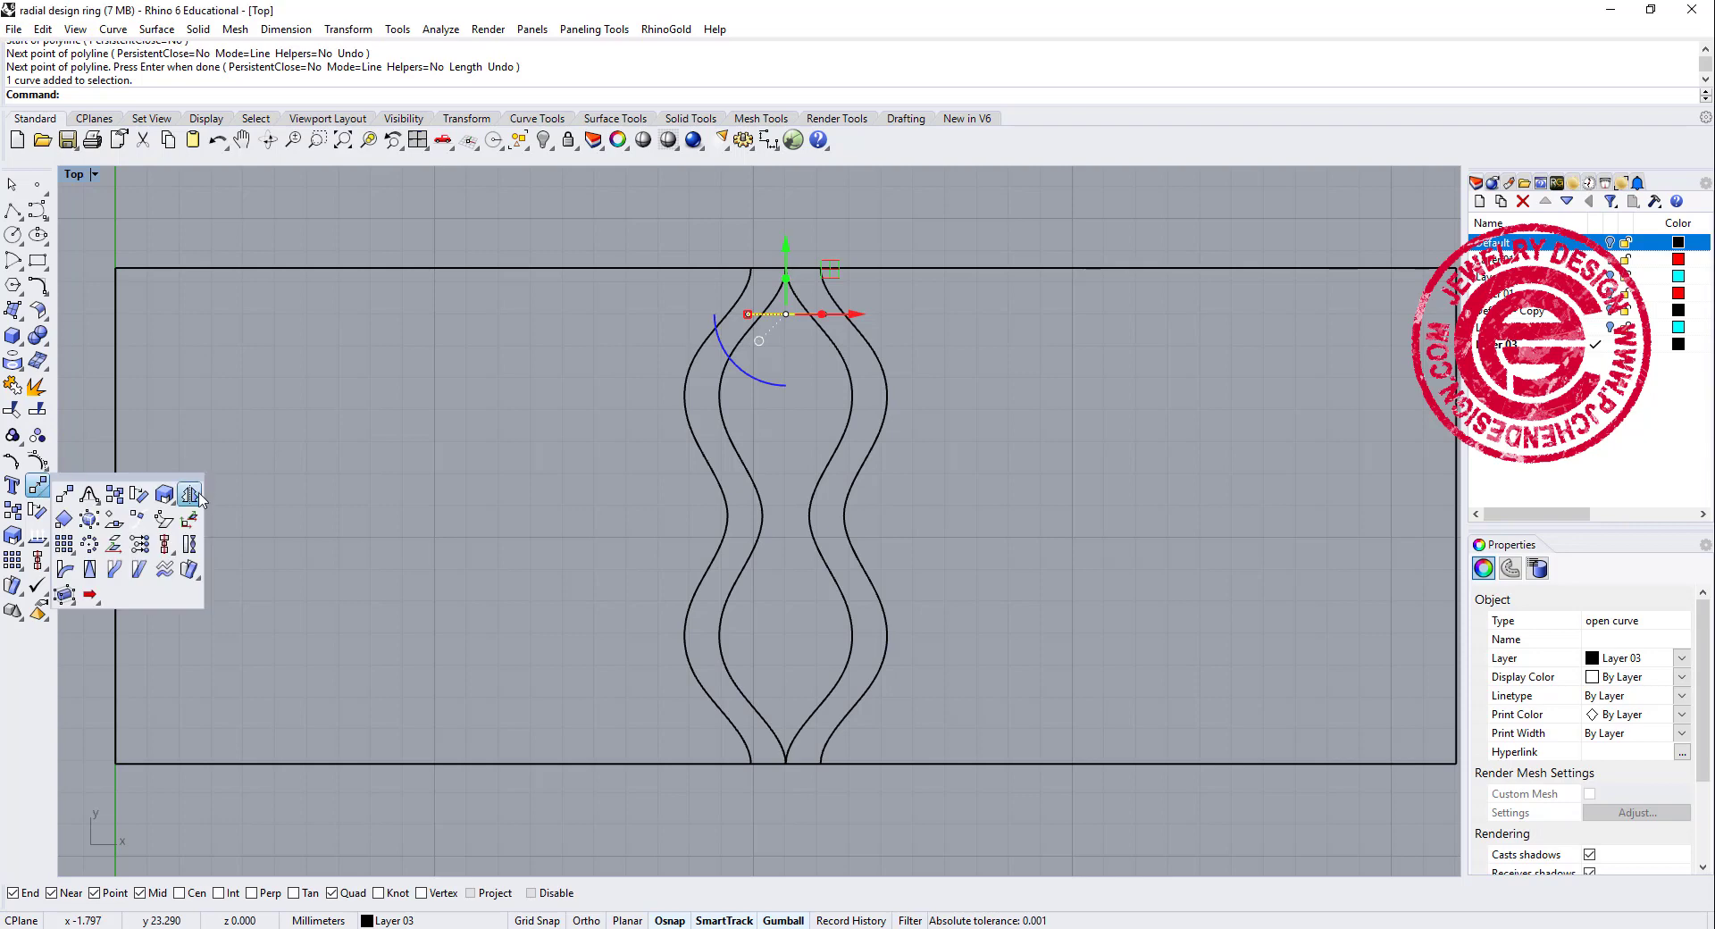
pyautogui.click(192, 494)
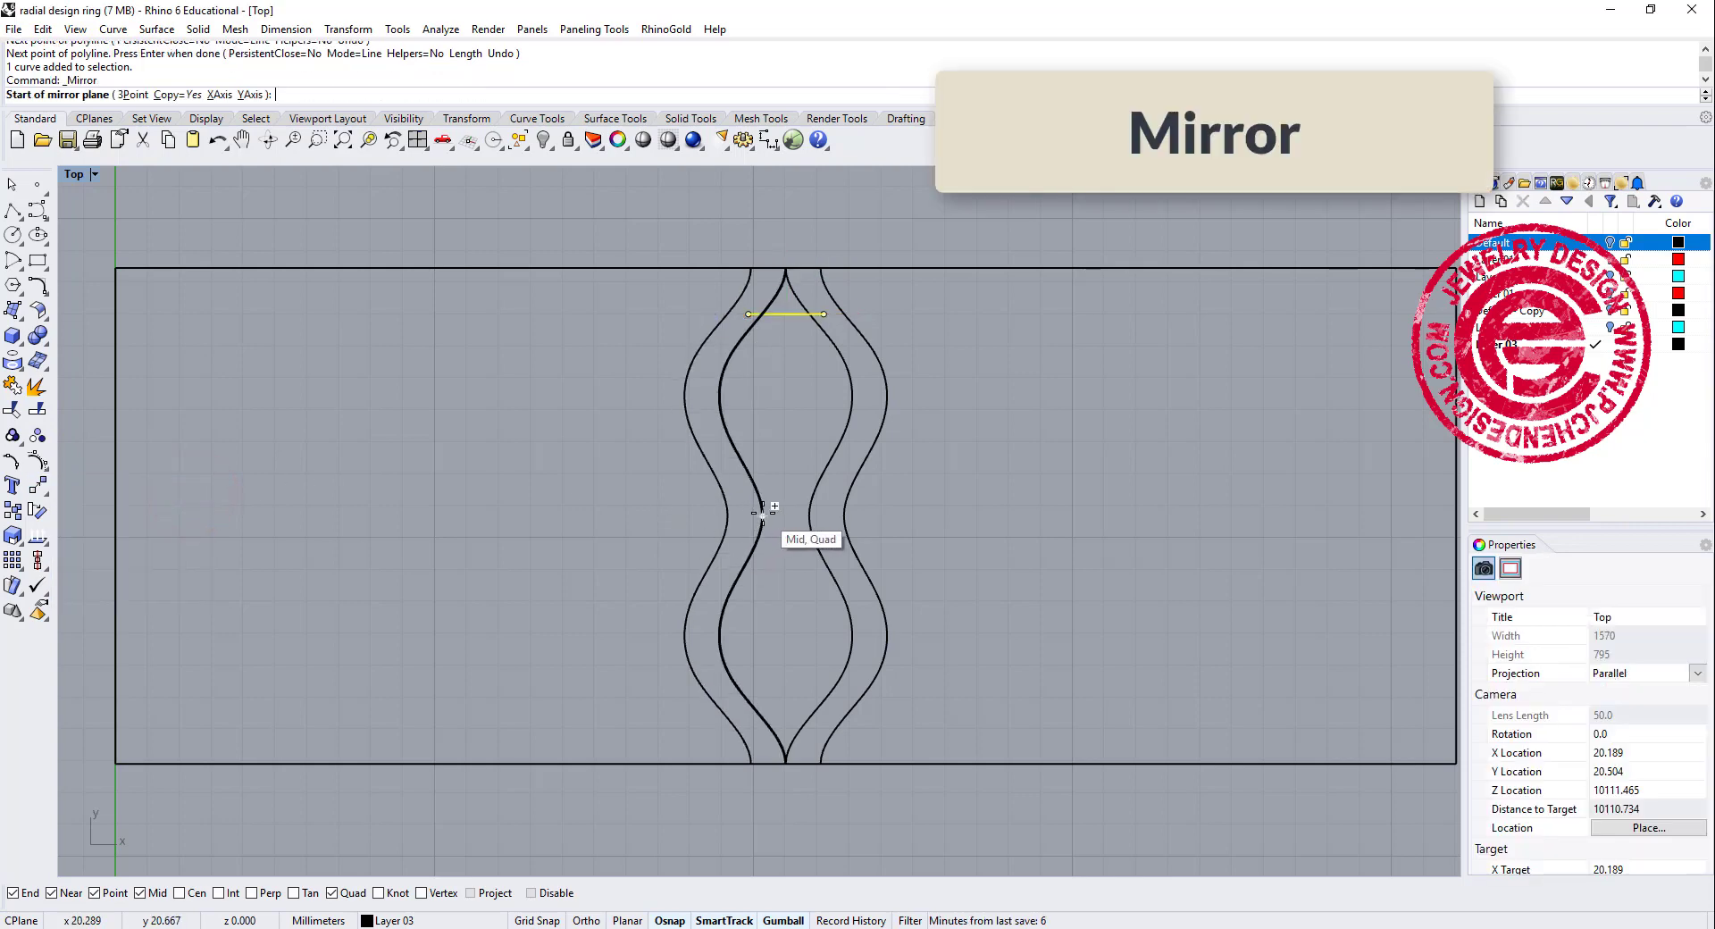
pyautogui.click(762, 512)
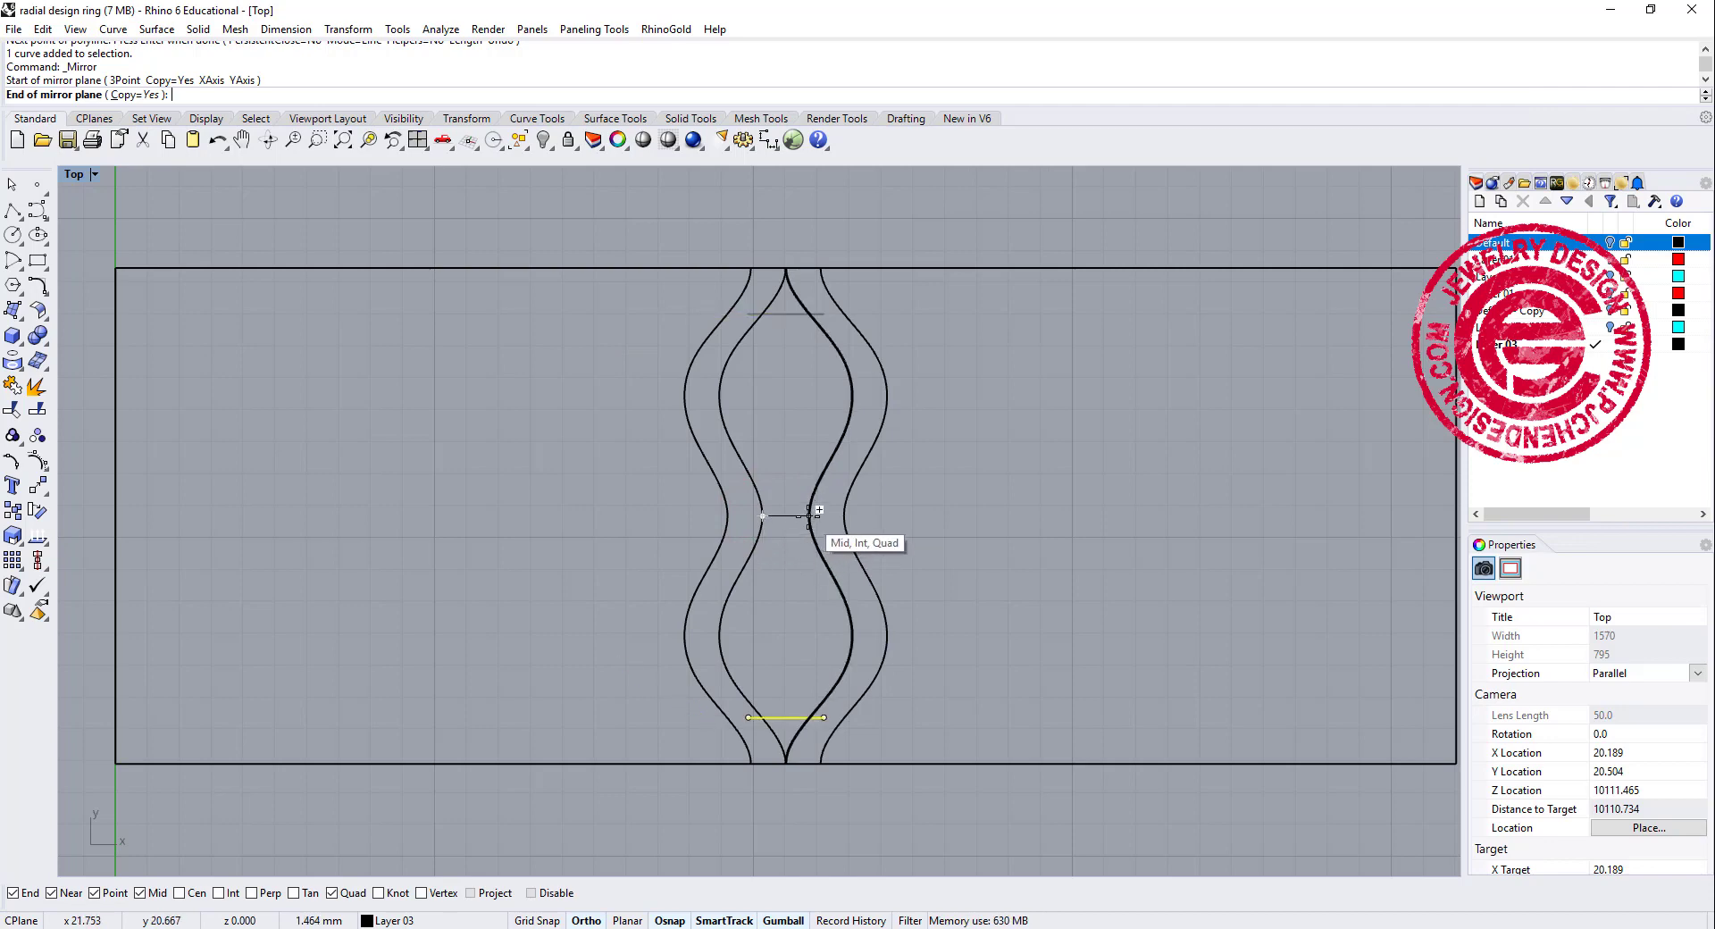
pyautogui.click(807, 517)
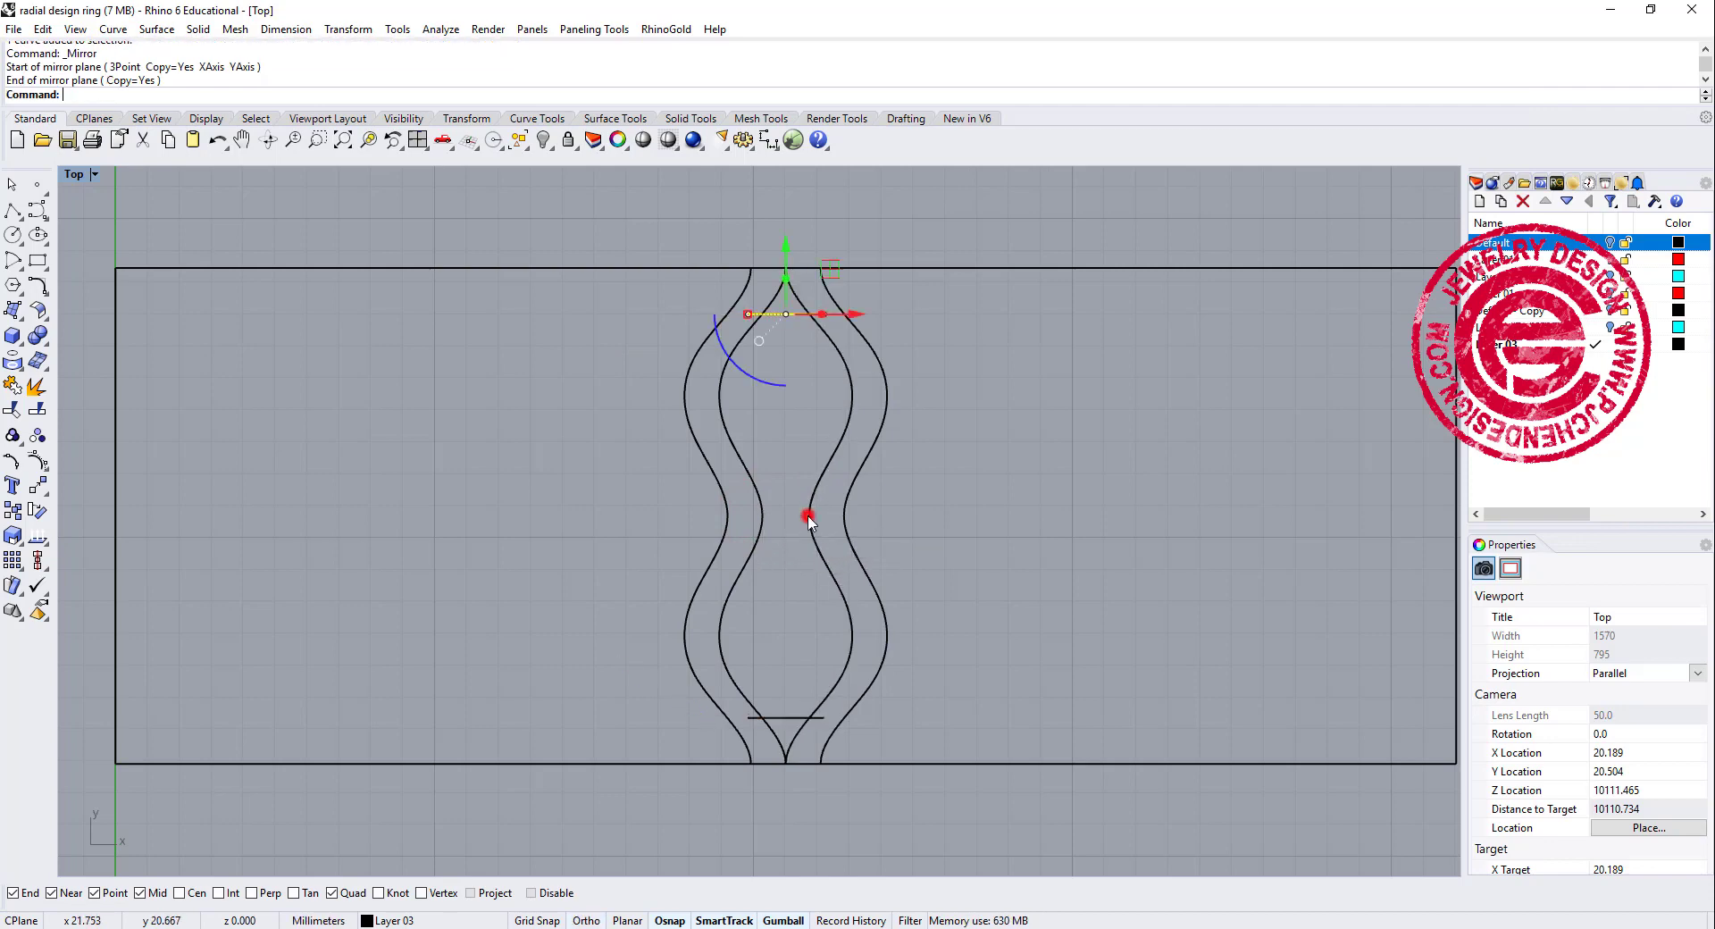
pyautogui.keyDown('shift'); pyautogui.click(791, 717); pyautogui.keyUp('shift')
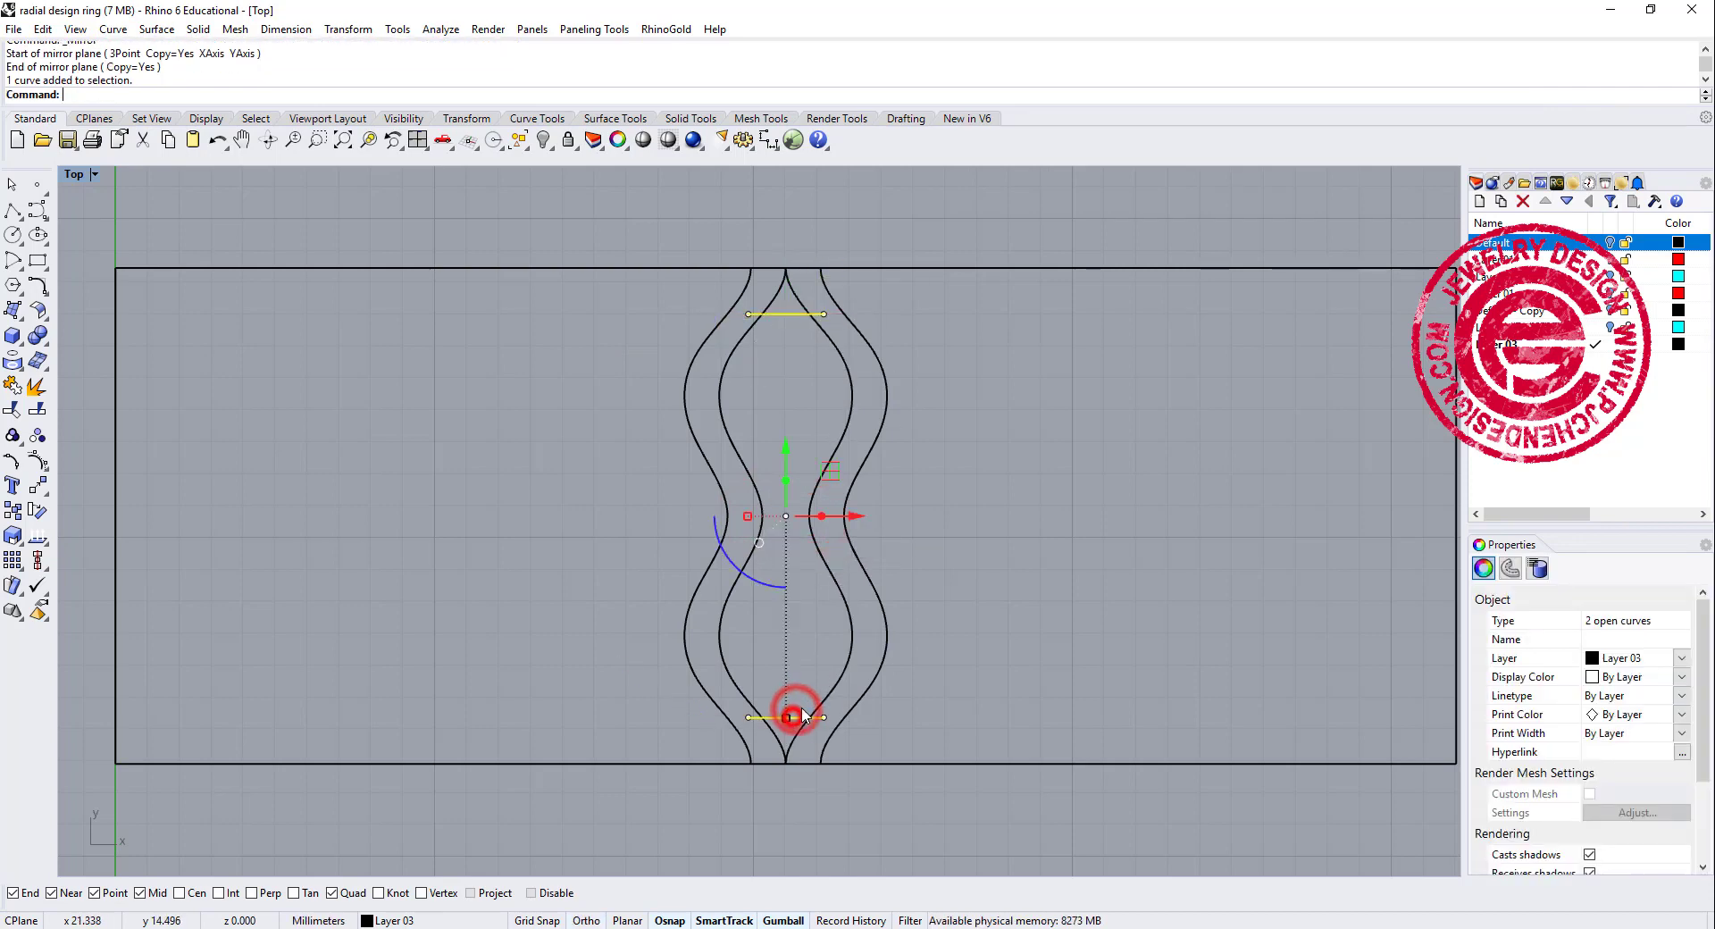
# Trim the inner curves' tips above the top line and below the bottom line.
pyautogui.click(12, 409)
pyautogui.scroll(3, 823, 313)
pyautogui.click(860, 308)
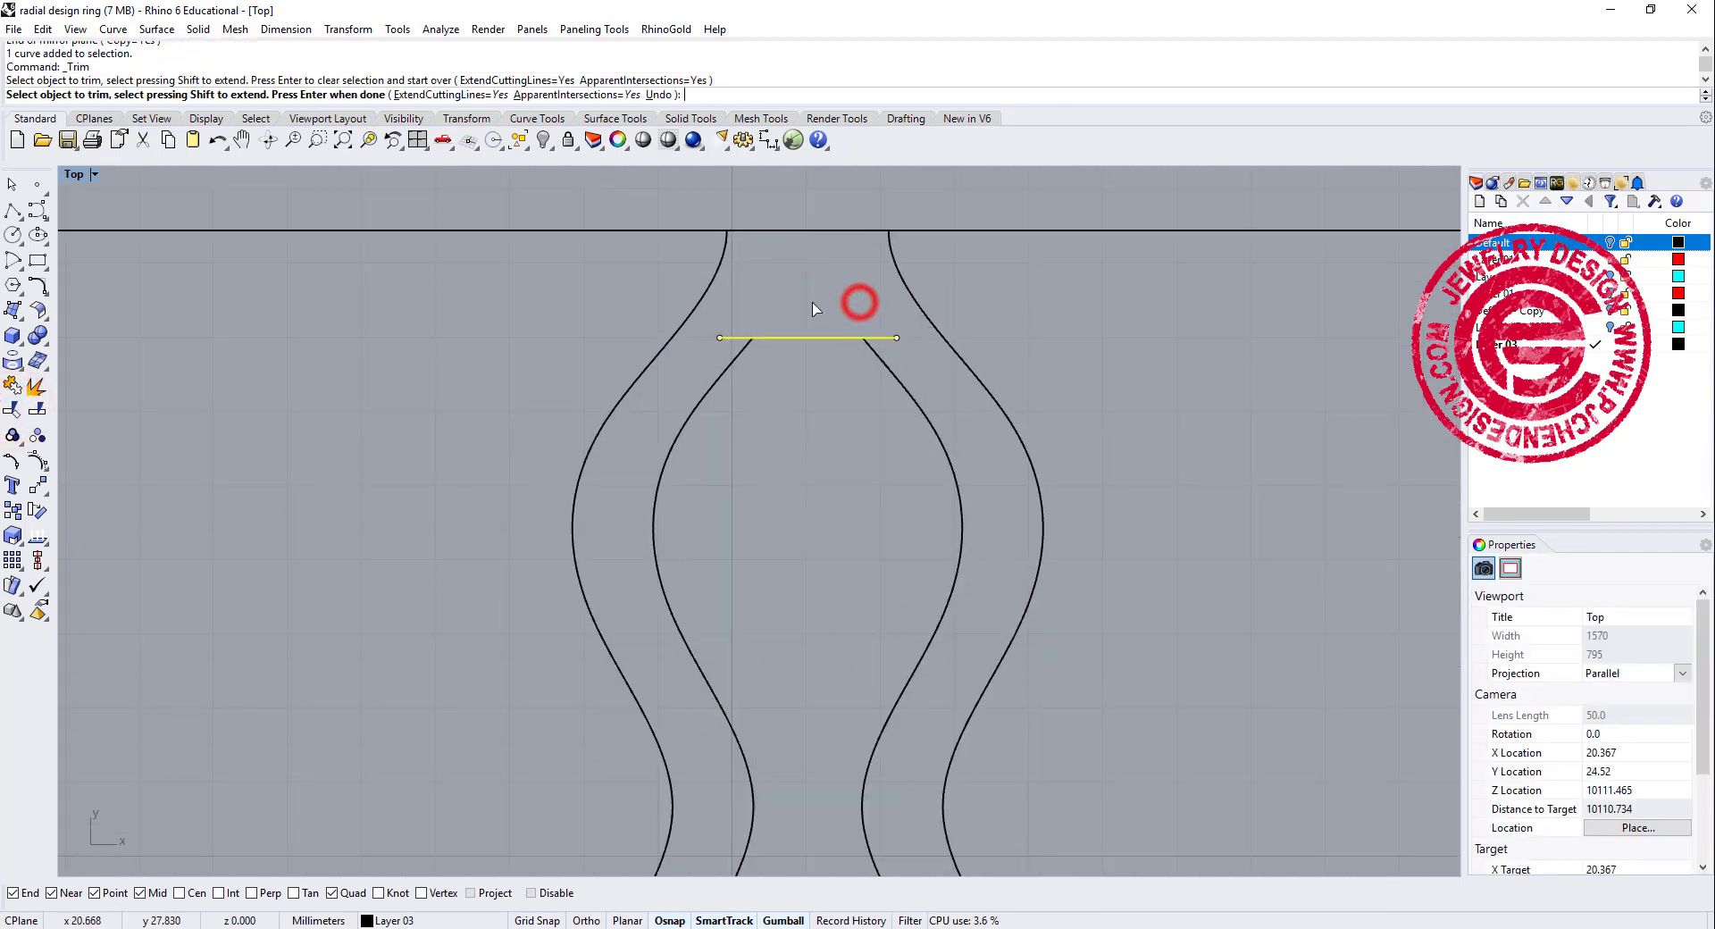
pyautogui.scroll(-4, 858, 300)
pyautogui.scroll(1, 847, 563)
pyautogui.scroll(3, 847, 564)
pyautogui.click(843, 562)
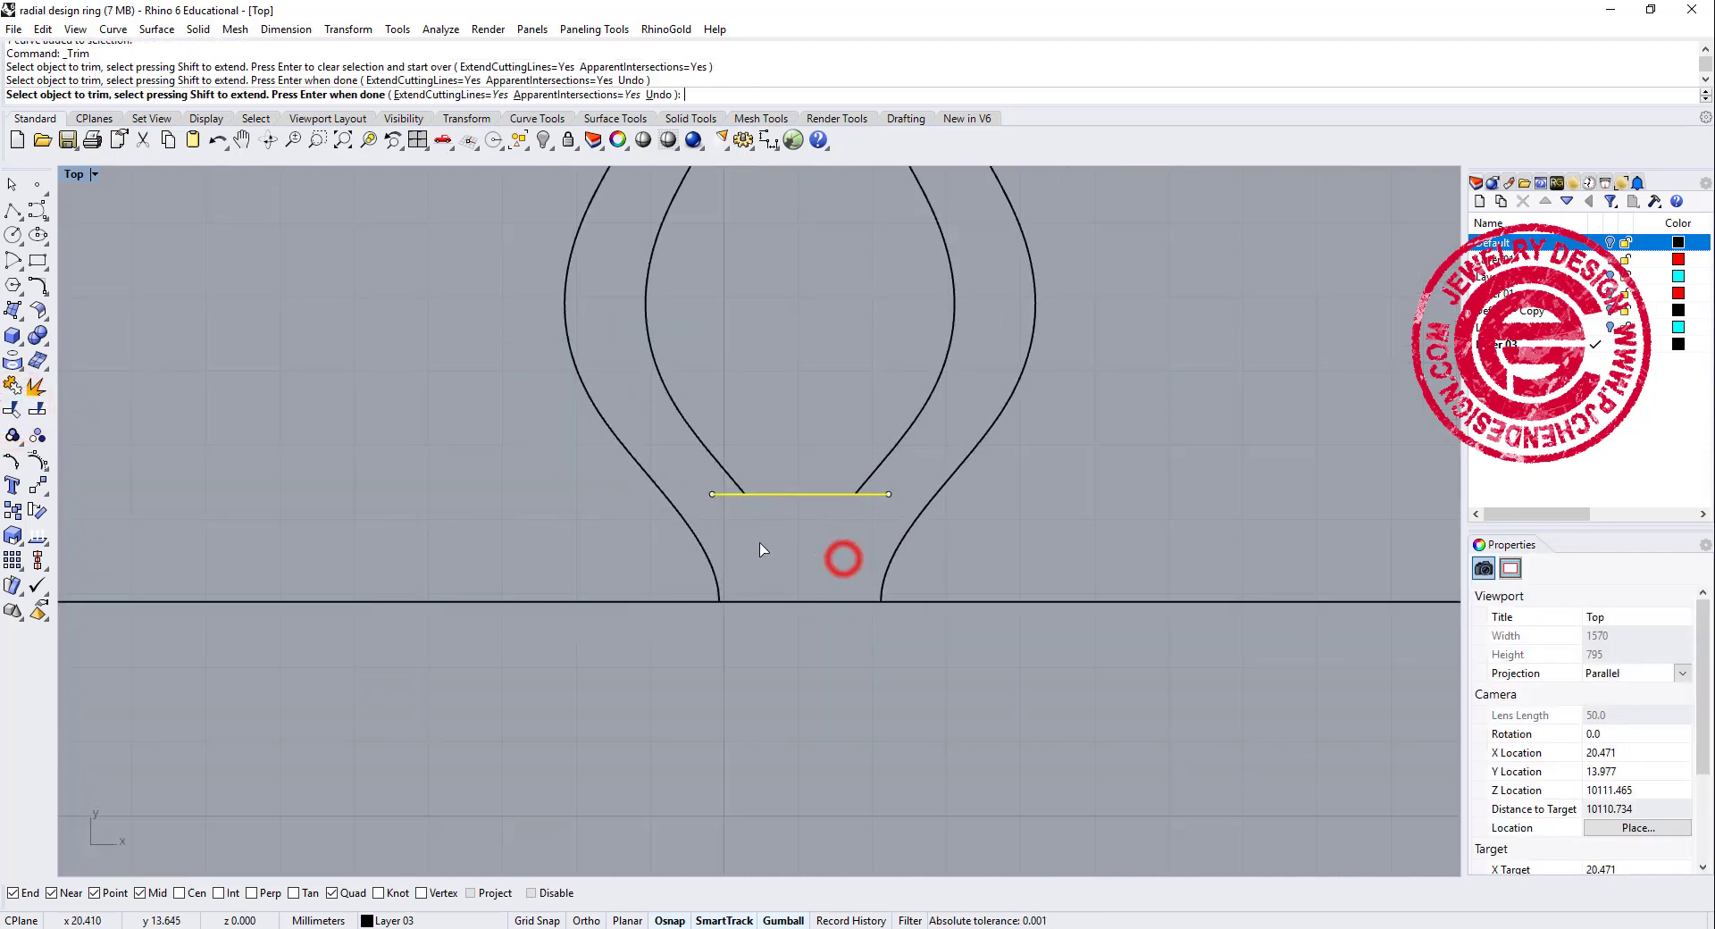
pyautogui.scroll(-3, 764, 550)
pyautogui.rightClick(784, 554)
# Delete the top and bottom cutting lines.
pyautogui.click(784, 554)
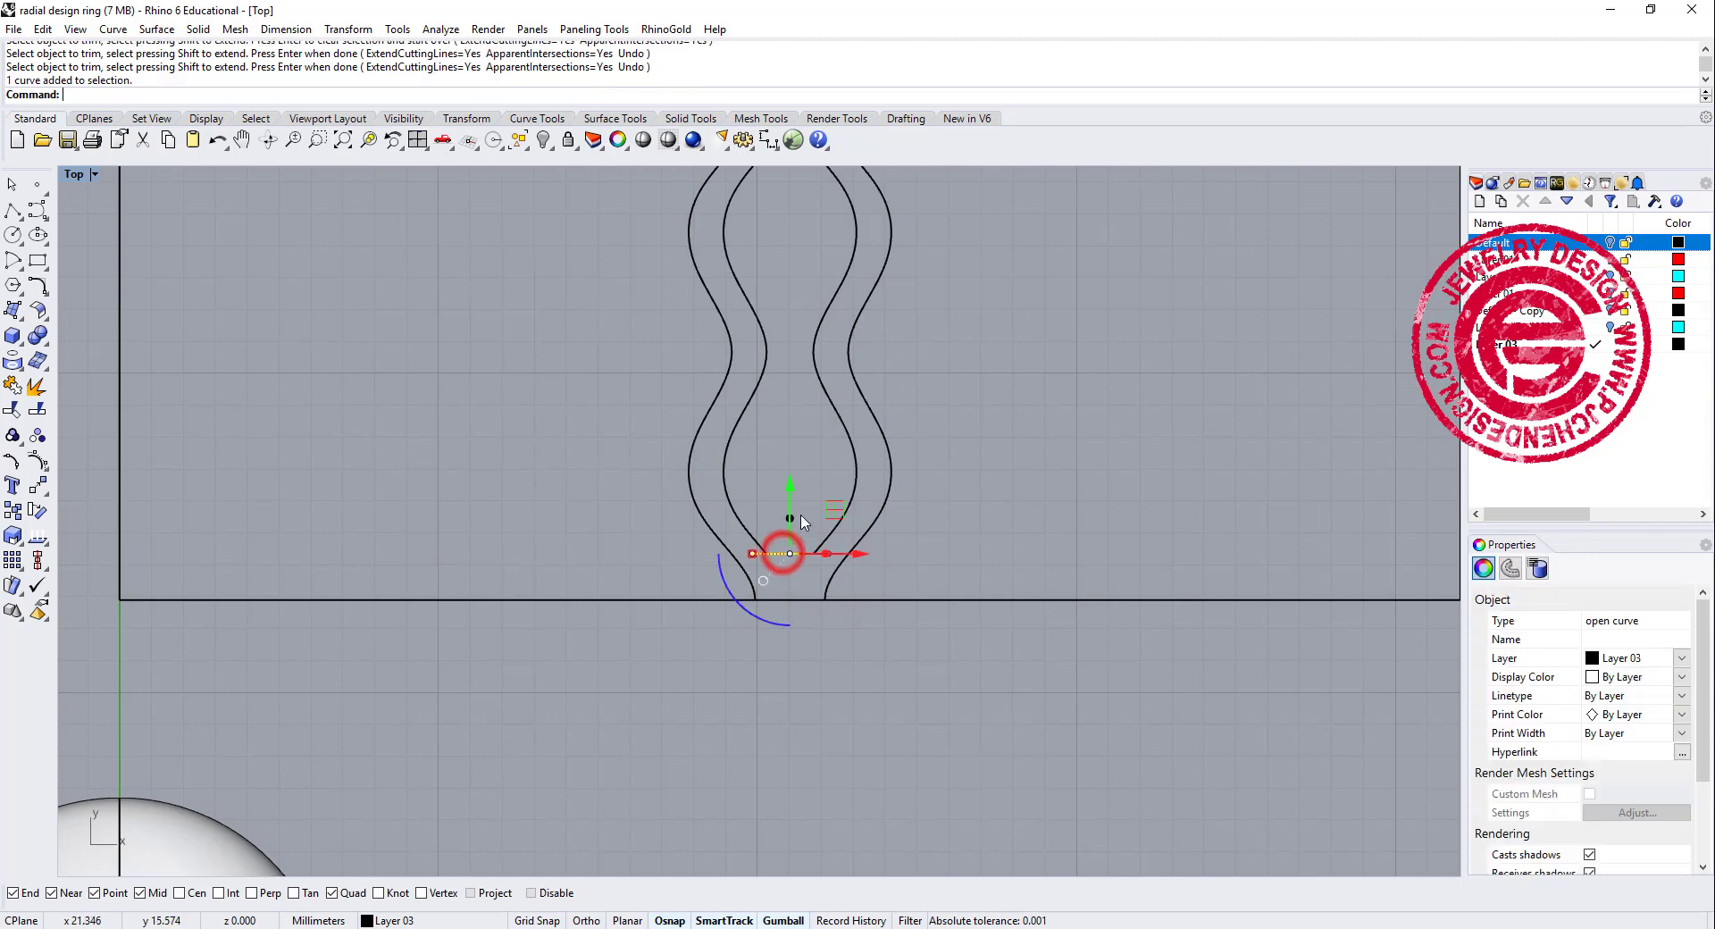
pyautogui.press('Delete')
pyautogui.scroll(-2, 831, 447)
pyautogui.click(802, 337)
pyautogui.press('Delete')
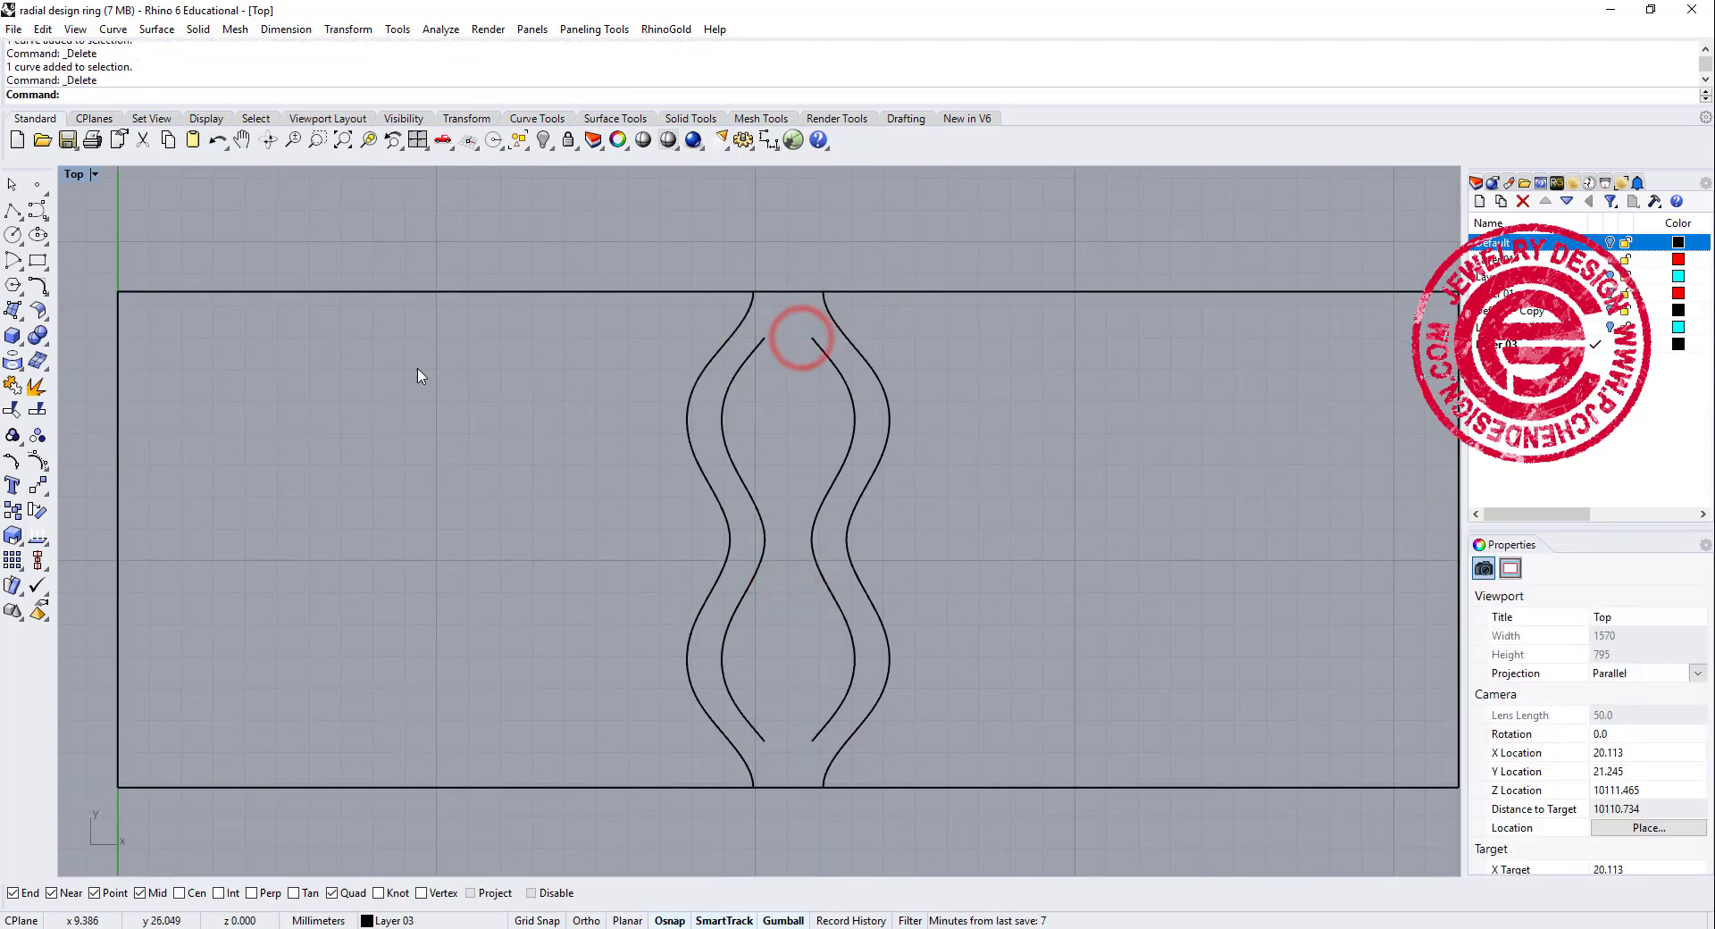
pyautogui.click(38, 285)
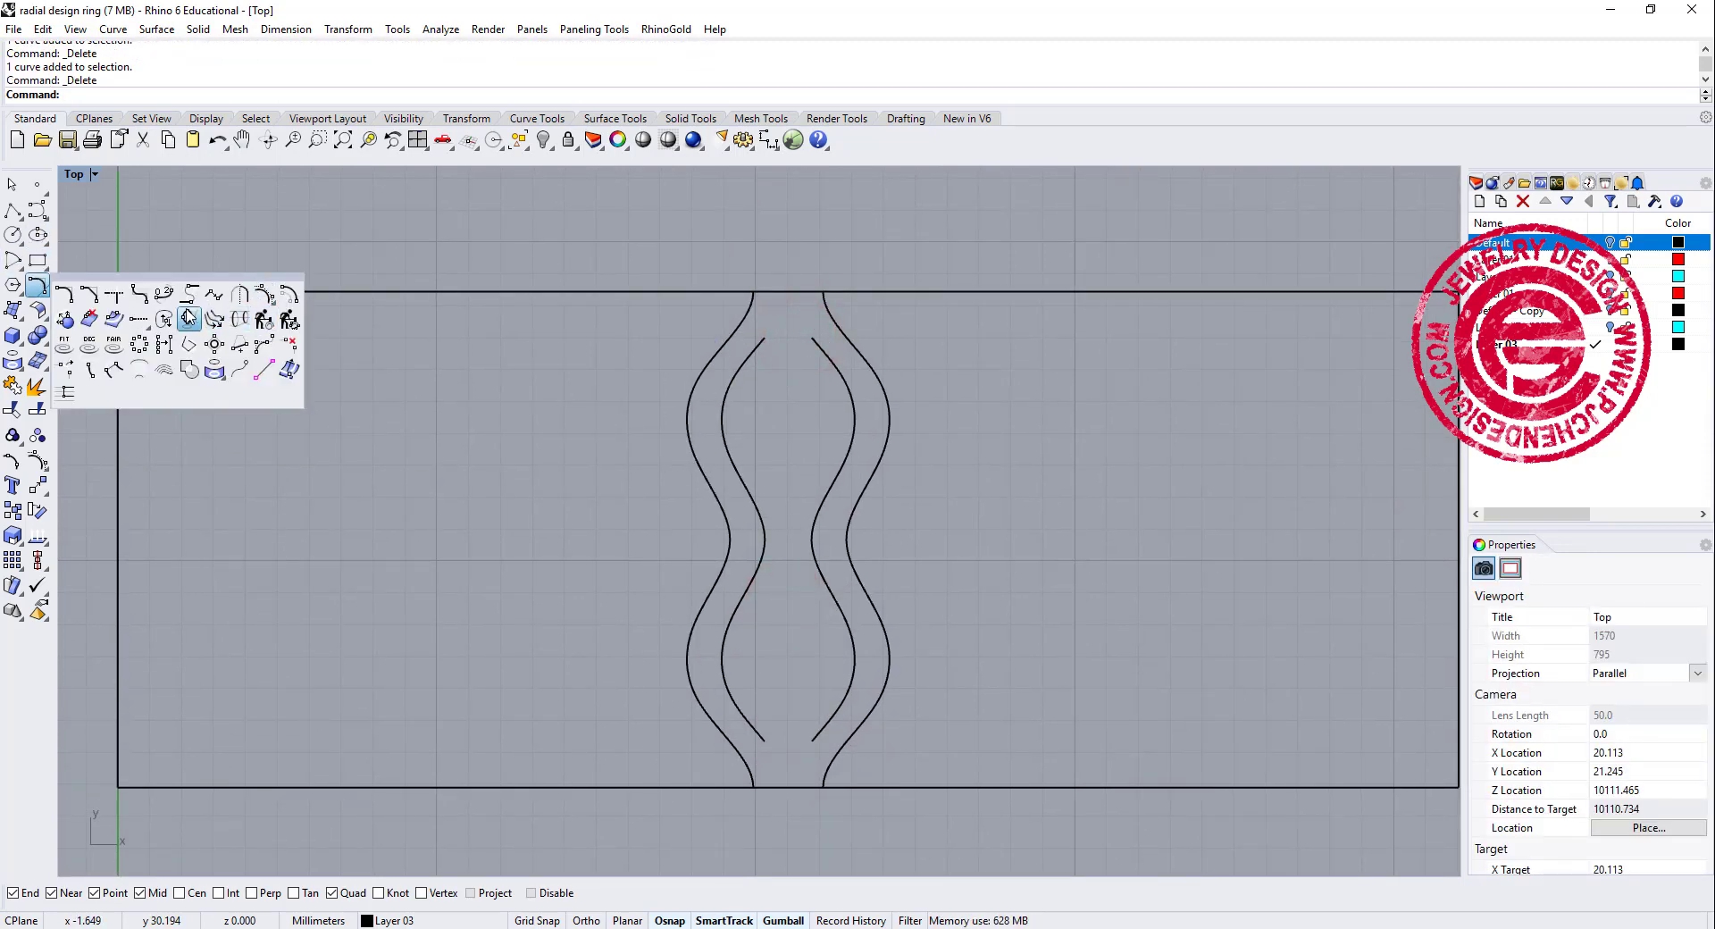
# Blend between the inner curves' top ends and between their bottom ends.
pyautogui.click(169, 291)
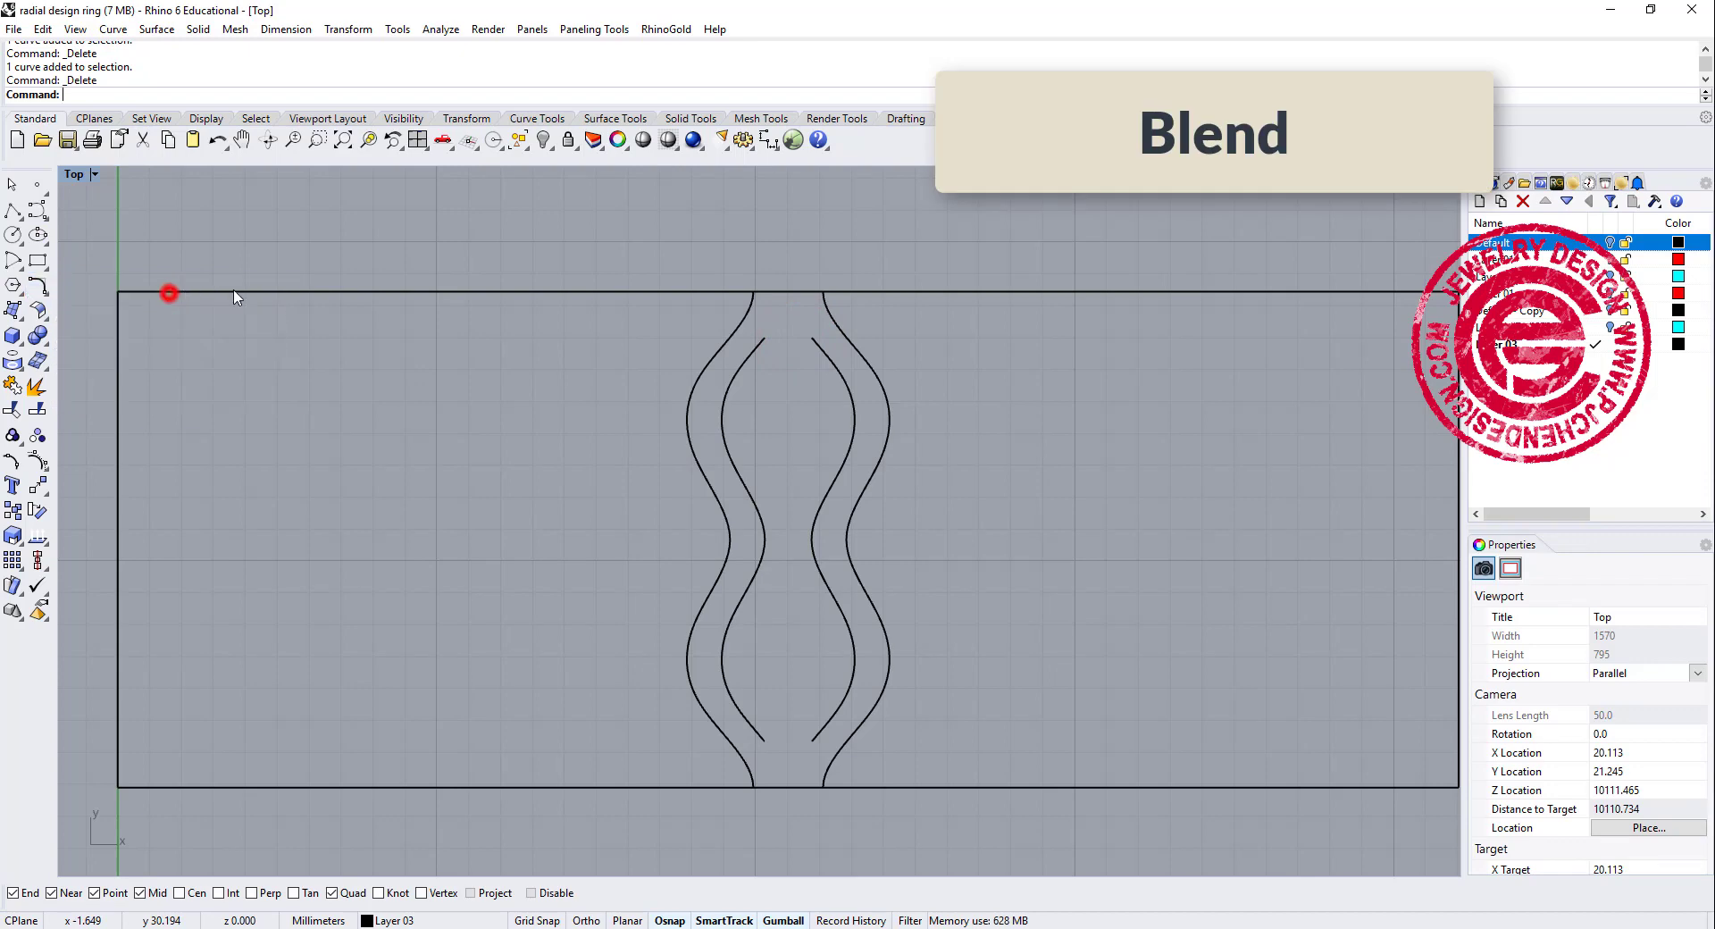
pyautogui.click(762, 343)
pyautogui.click(814, 340)
pyautogui.press('Return')
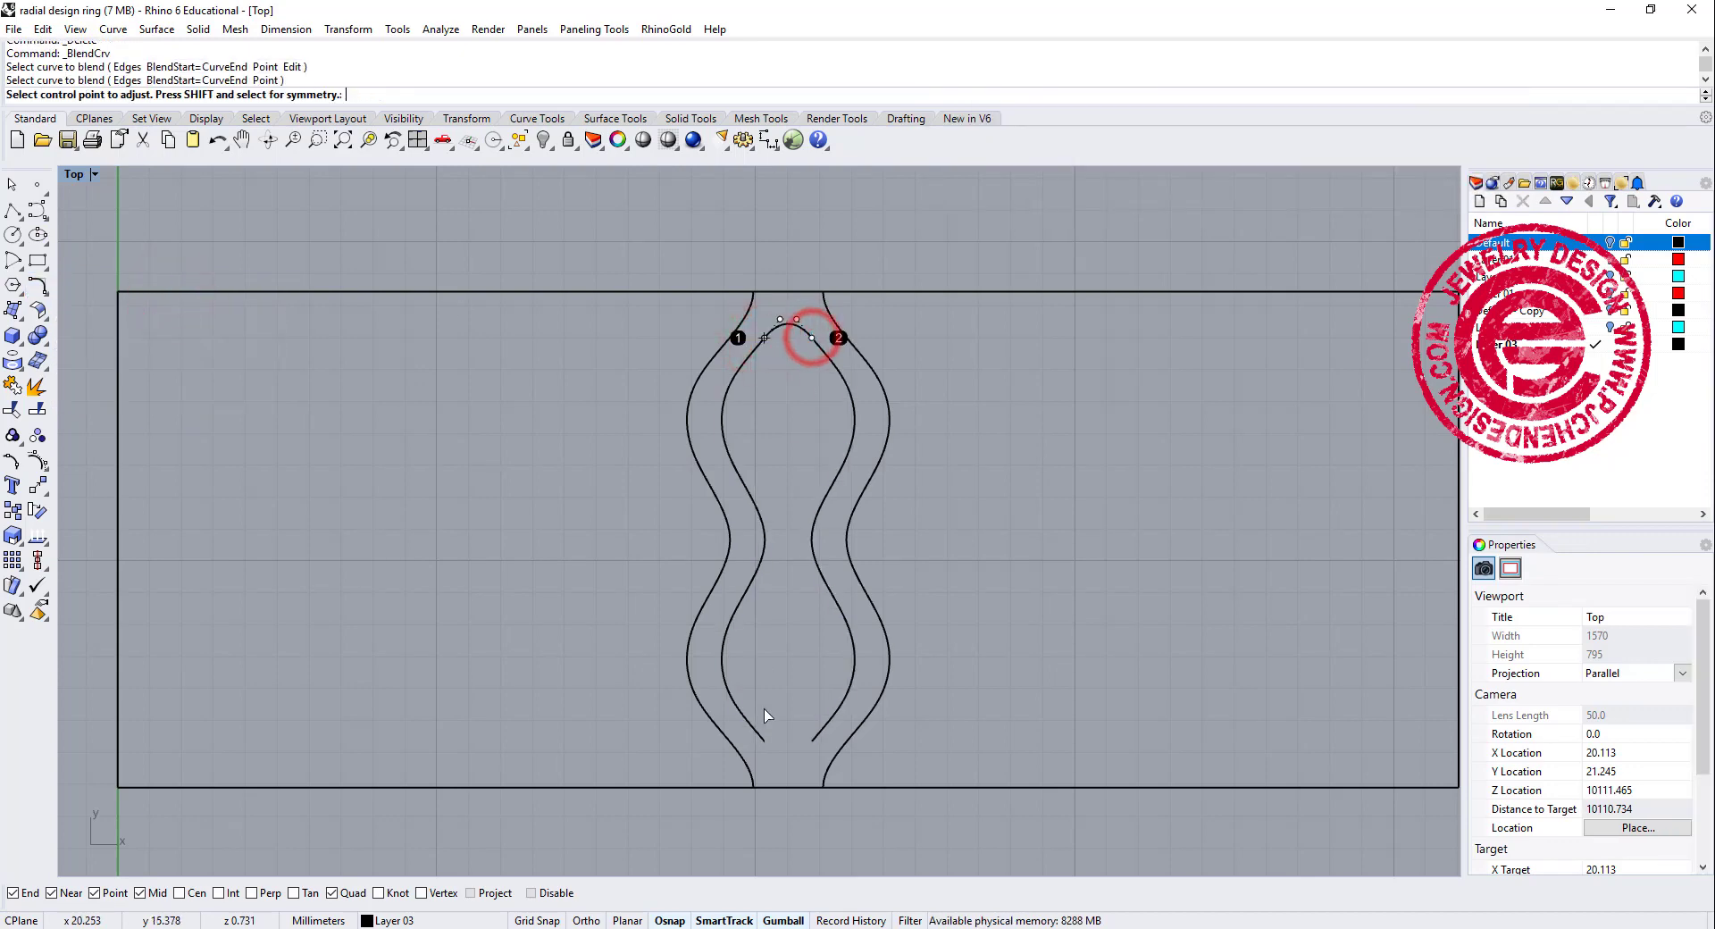
pyautogui.press('Return')
pyautogui.click(758, 738)
pyautogui.click(814, 738)
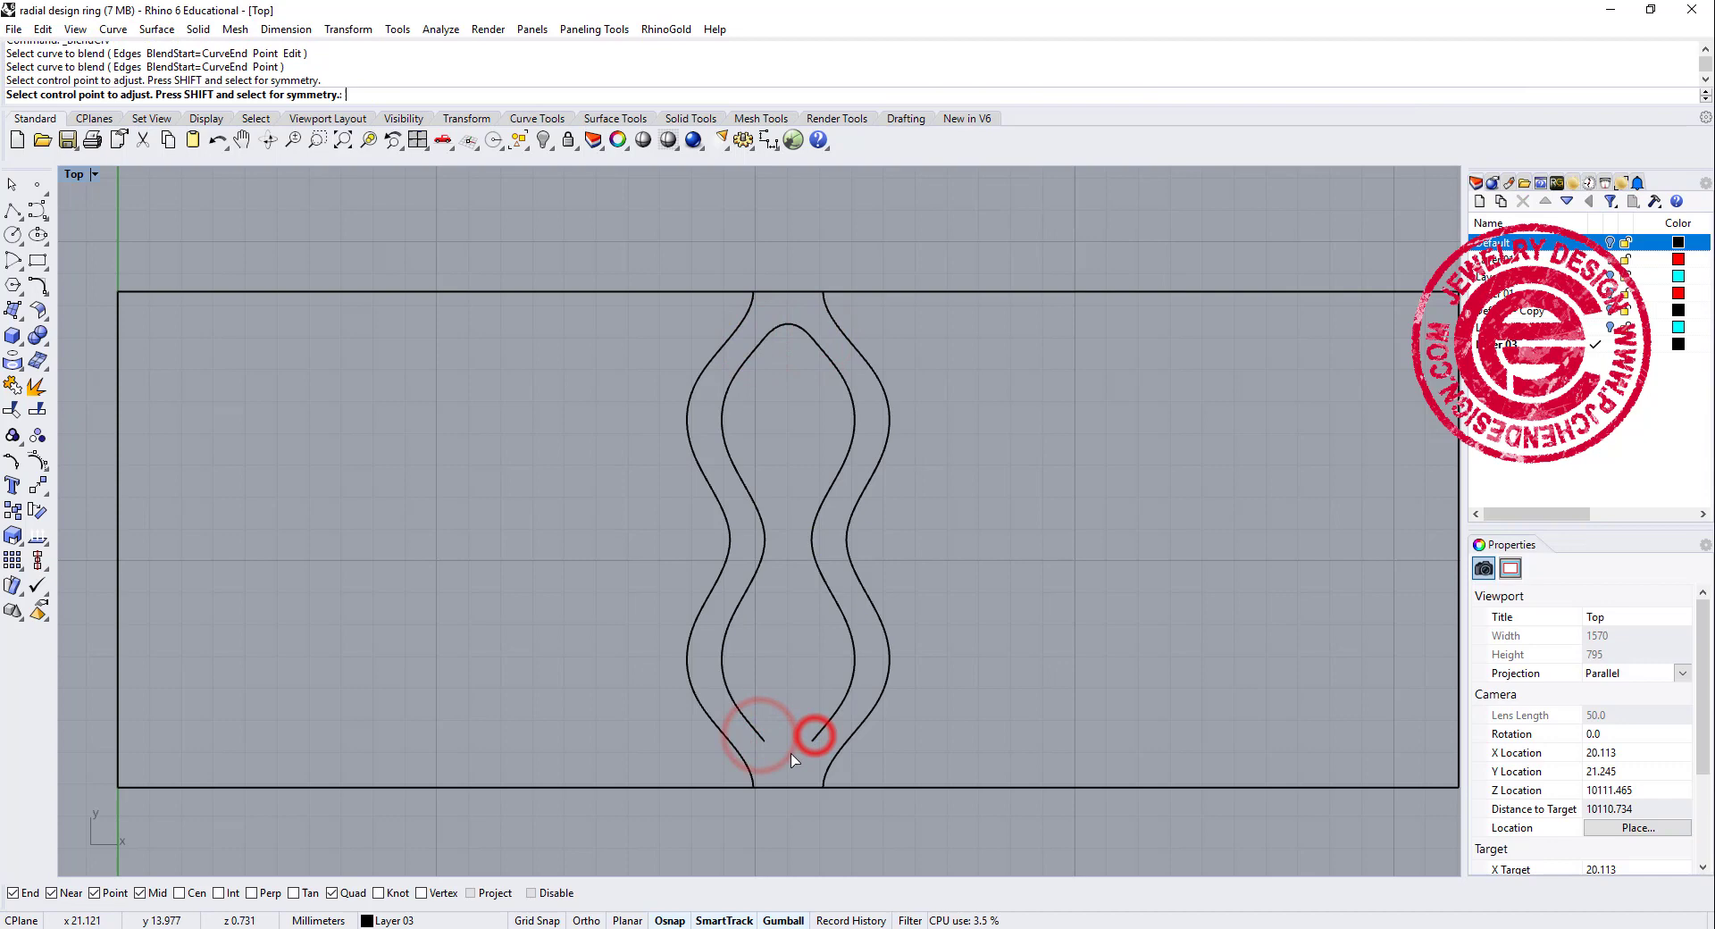
pyautogui.press('Return')
# Window-select all the shank profile curves and join them.
pyautogui.scroll(-4, 983, 510)
pyautogui.moveTo(723, 287); pyautogui.dragTo(930, 665)
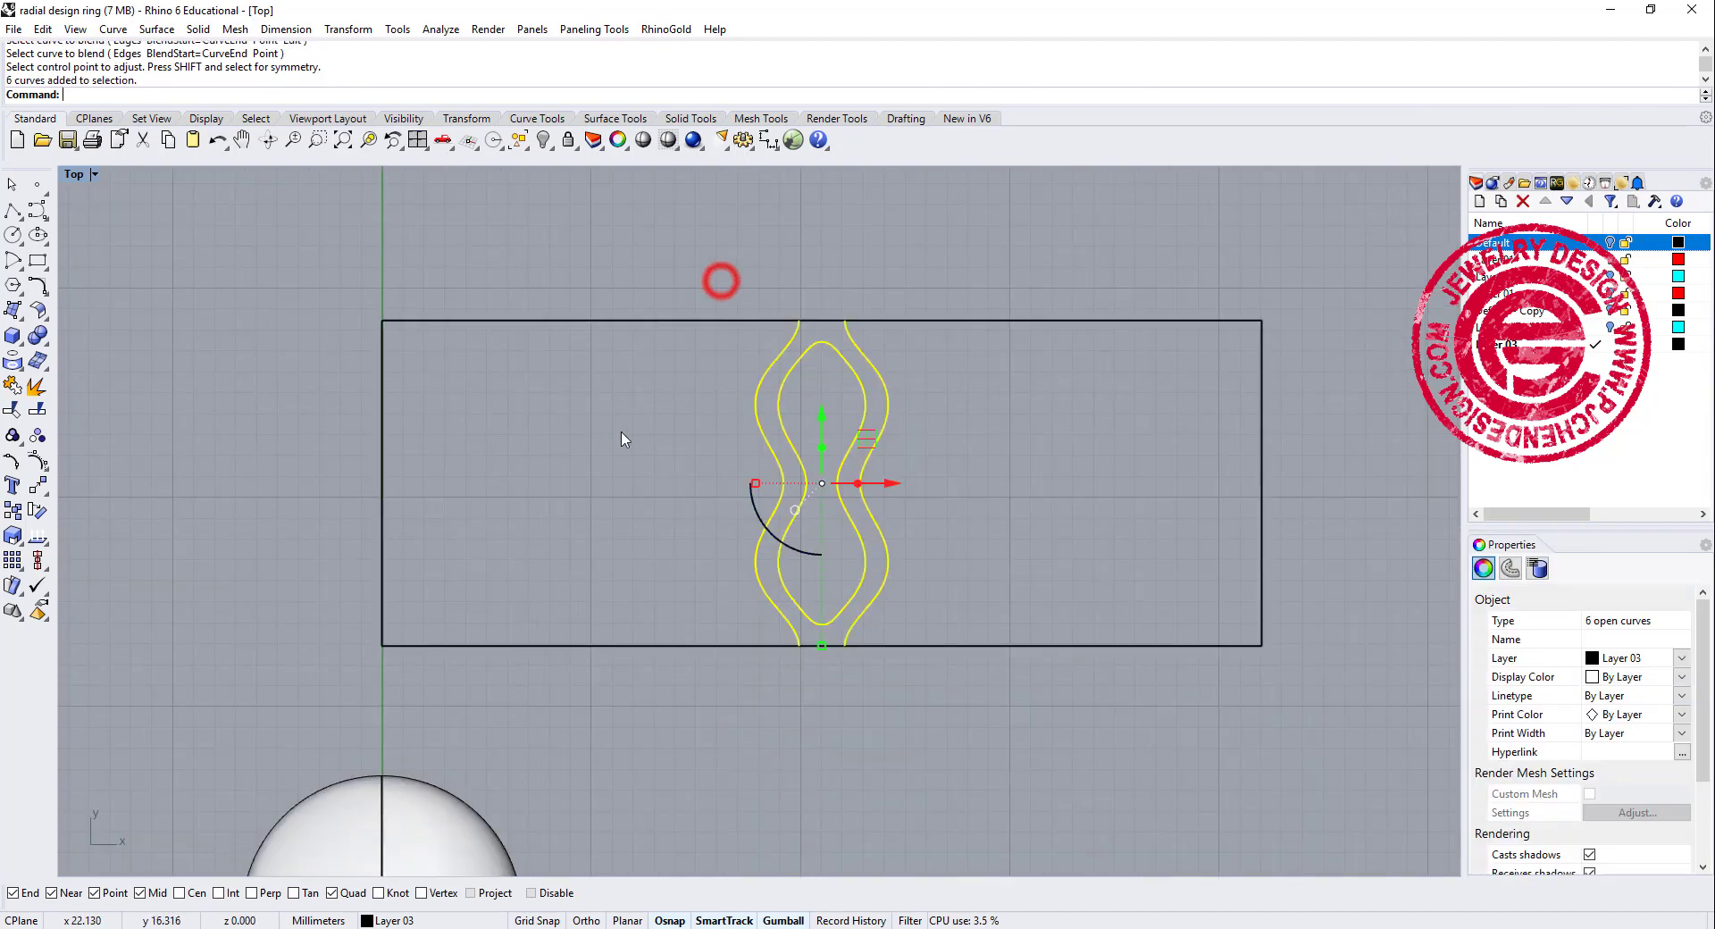
pyautogui.click(14, 384)
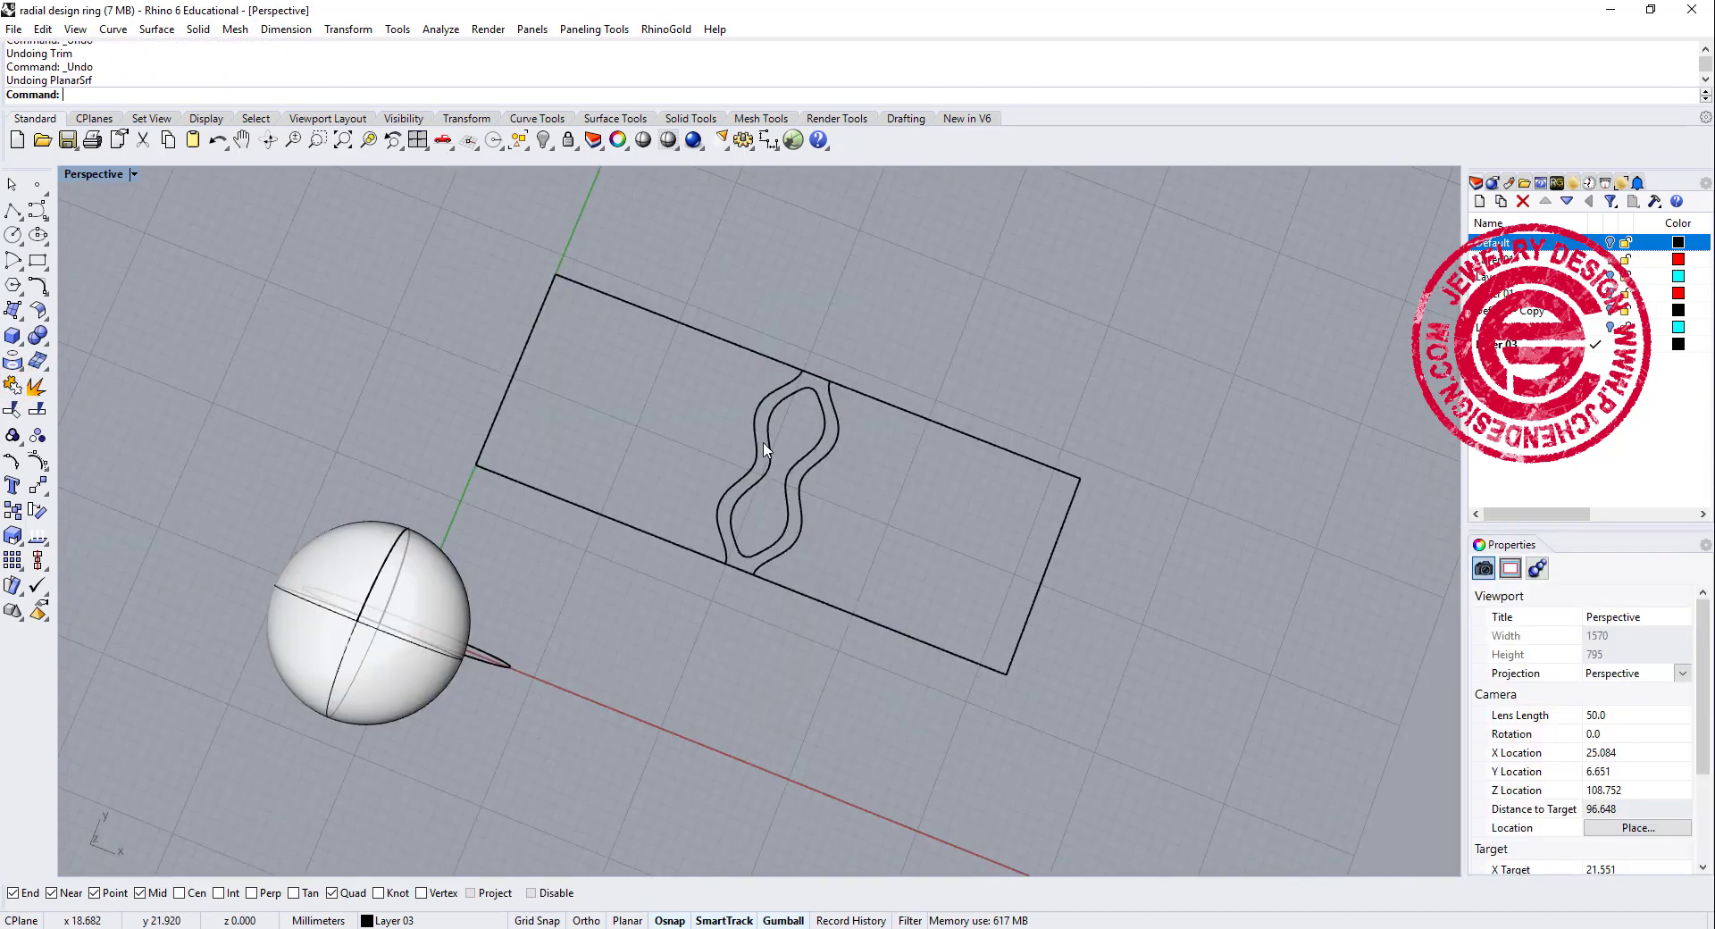
pyautogui.moveTo(896, 532); pyautogui.dragTo(836, 480)
pyautogui.click(458, 337)
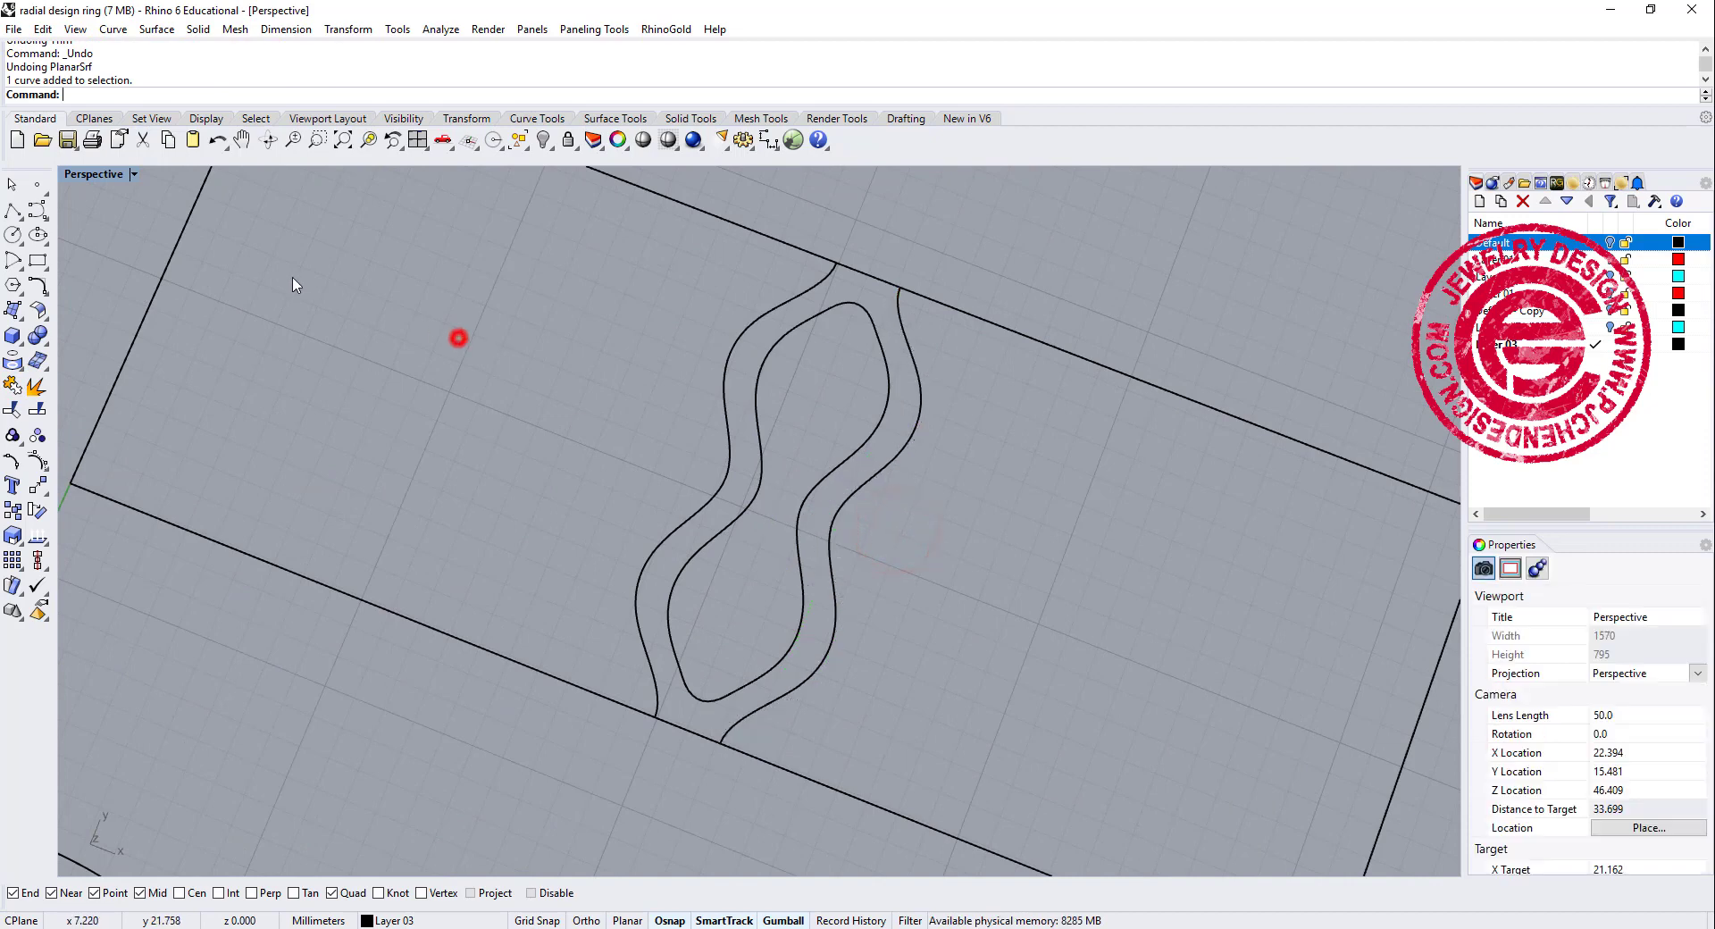
# Draw closing lines at the lower curve ends and from the upper ends to the rectangle edge, then select the outline.
pyautogui.click(13, 210)
pyautogui.click(657, 715)
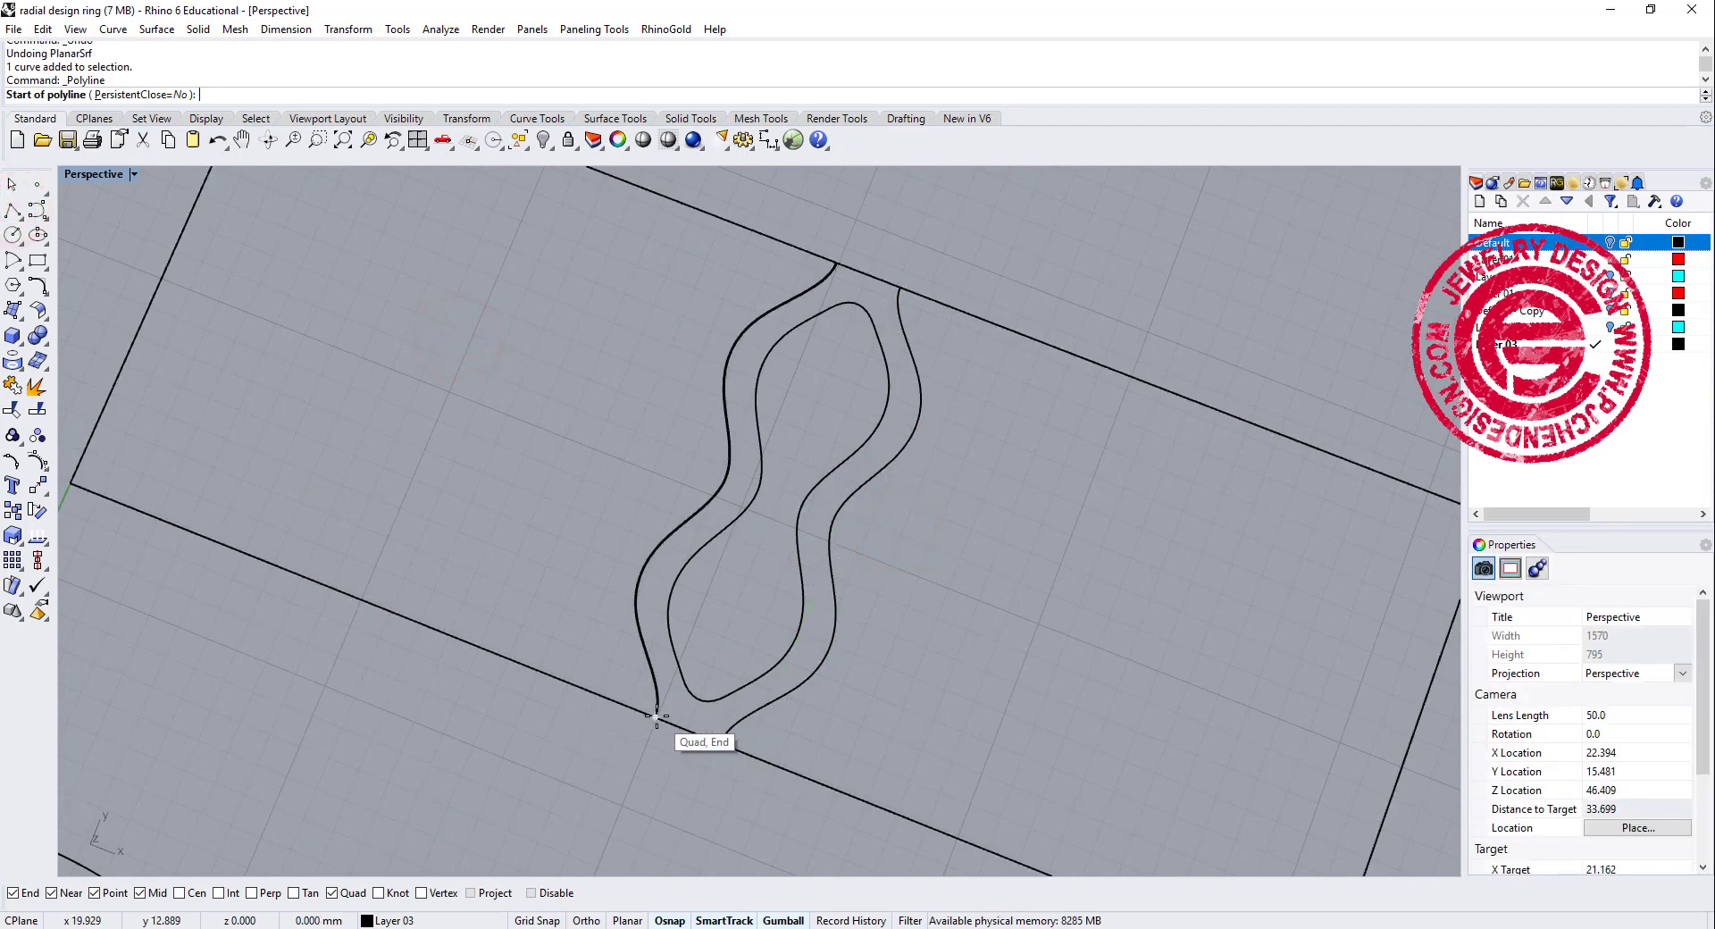
pyautogui.click(704, 740)
pyautogui.press('Return')
pyautogui.press('Return')
pyautogui.keyDown('shift'); pyautogui.moveTo(606, 738); pyautogui.dragTo(552, 876, button='right'); pyautogui.keyUp('shift')
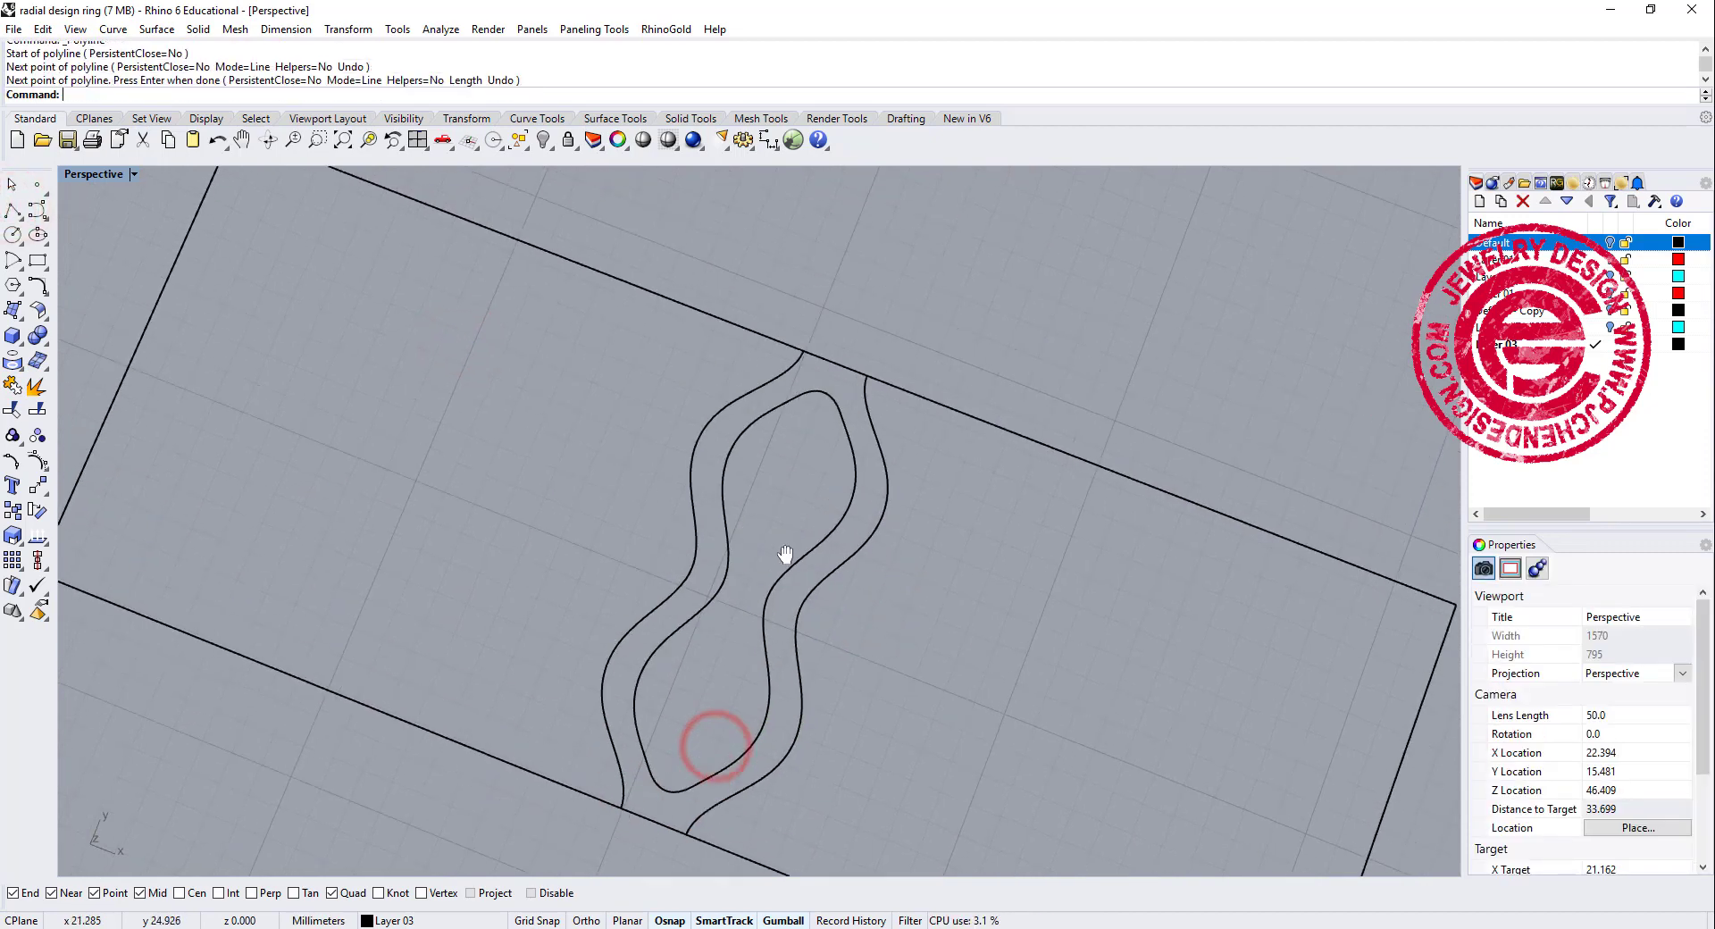
pyautogui.click(782, 407)
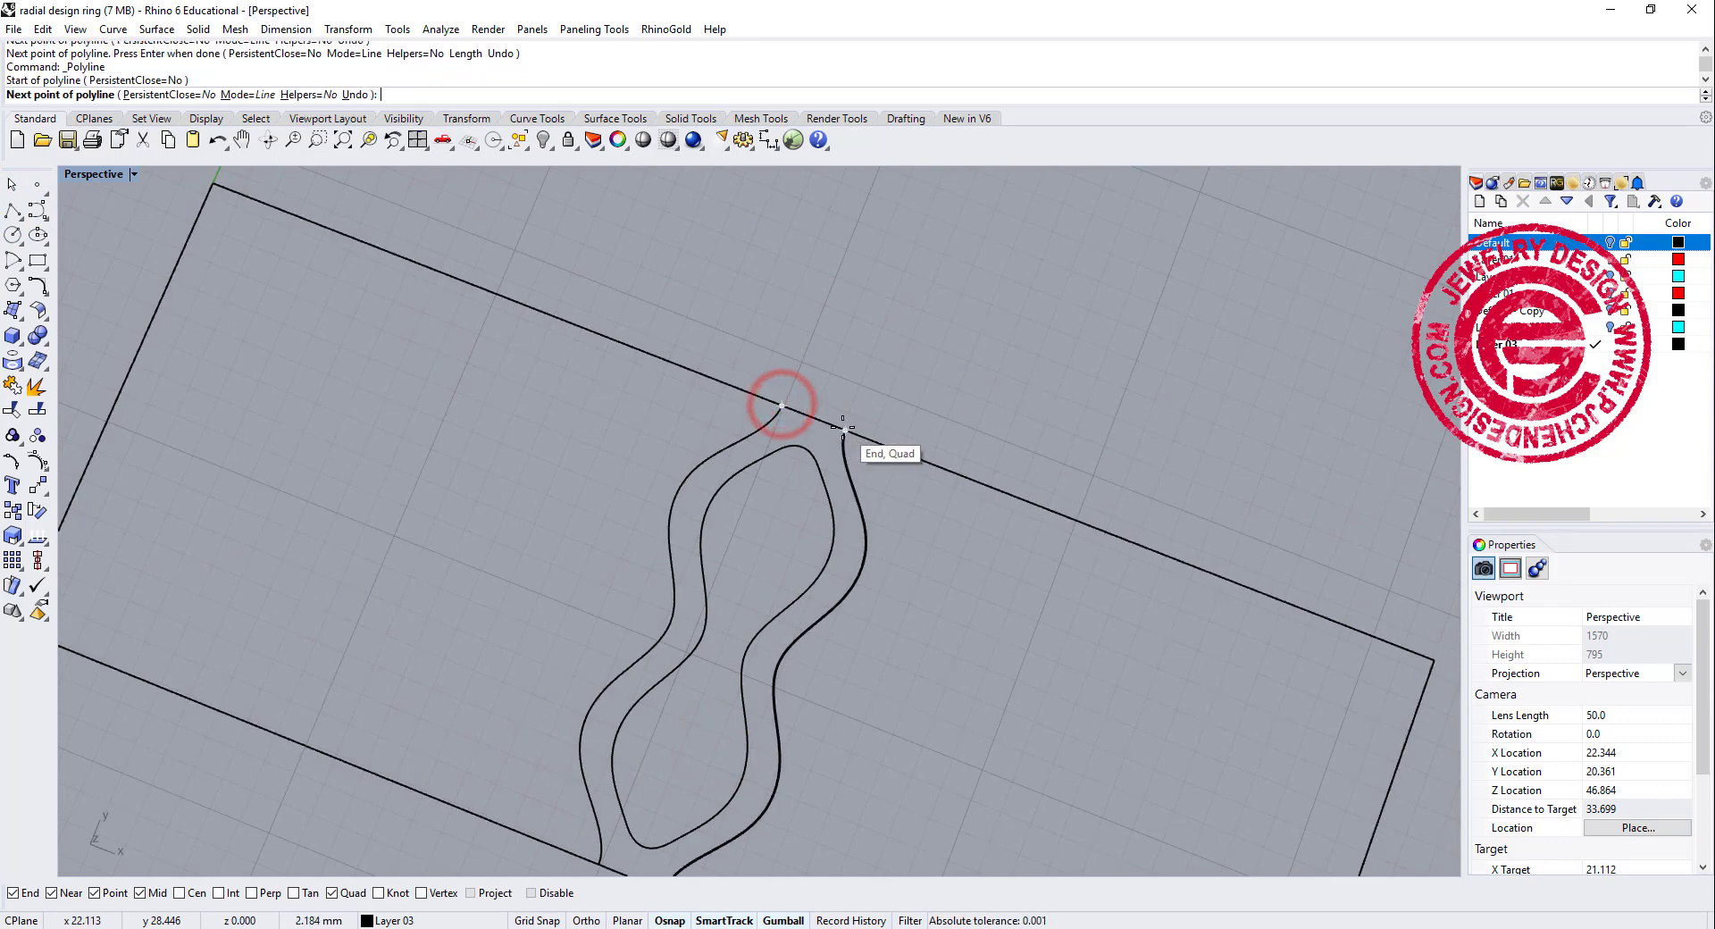
pyautogui.click(843, 430)
pyautogui.scroll(-5, 871, 519)
pyautogui.press('Return')
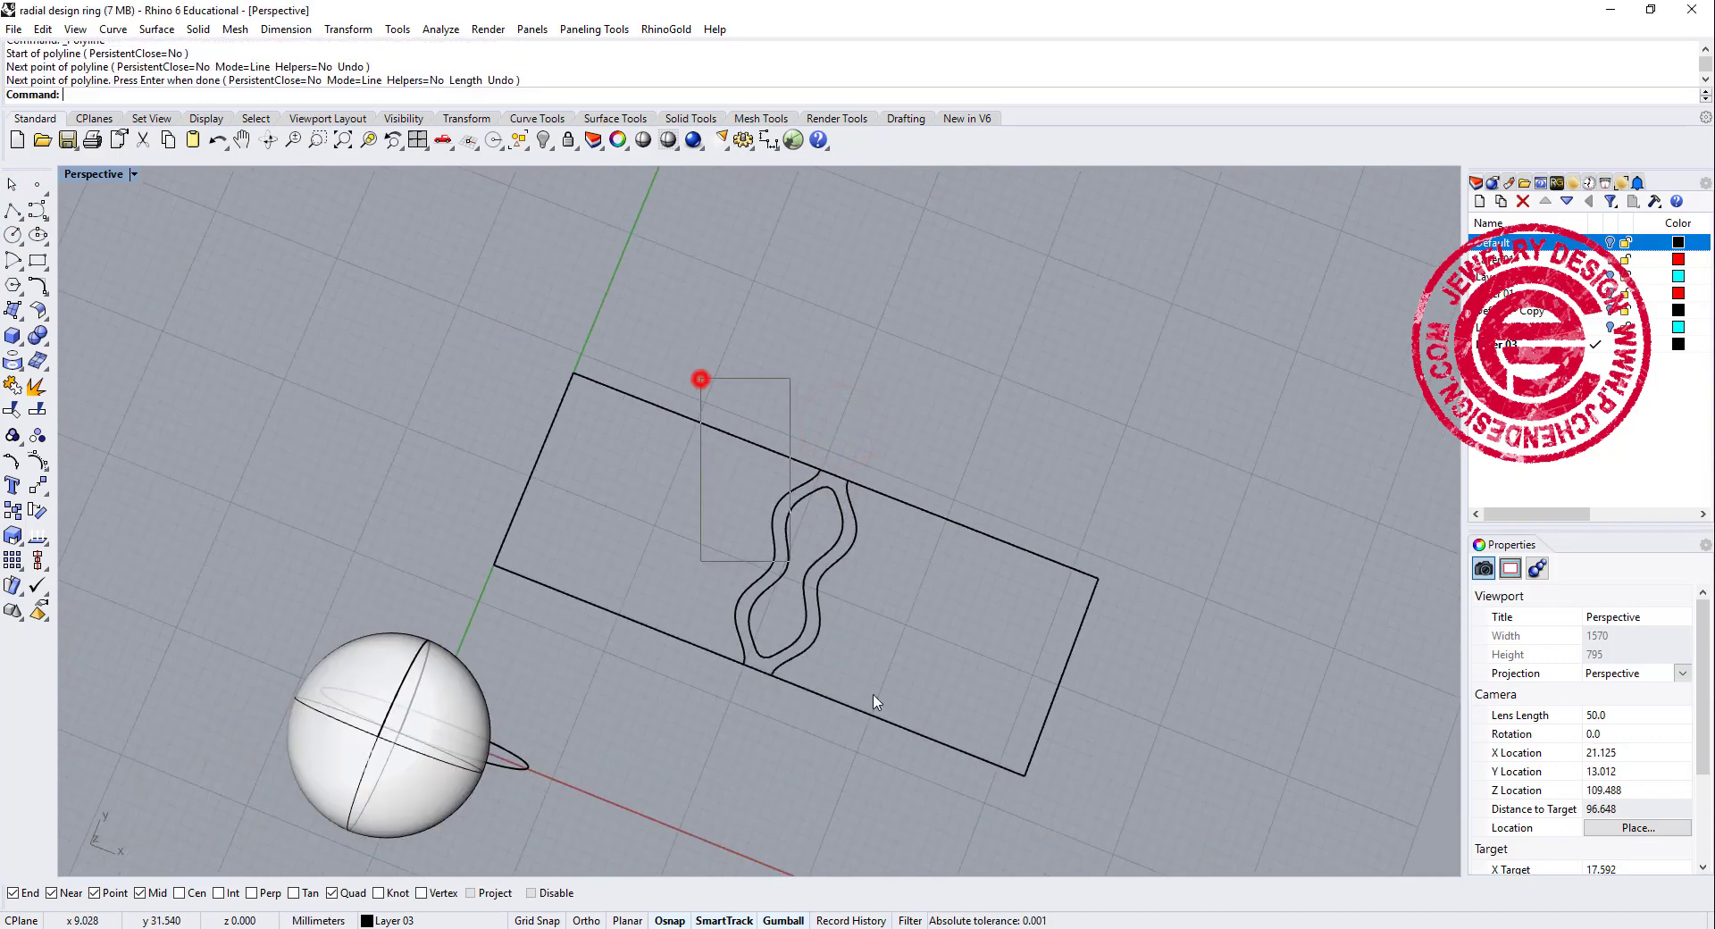
pyautogui.moveTo(700, 379); pyautogui.dragTo(875, 702)
# Extrude the selected outline curves 0.8 to one side with BothSides=No.
pyautogui.click(13, 385)
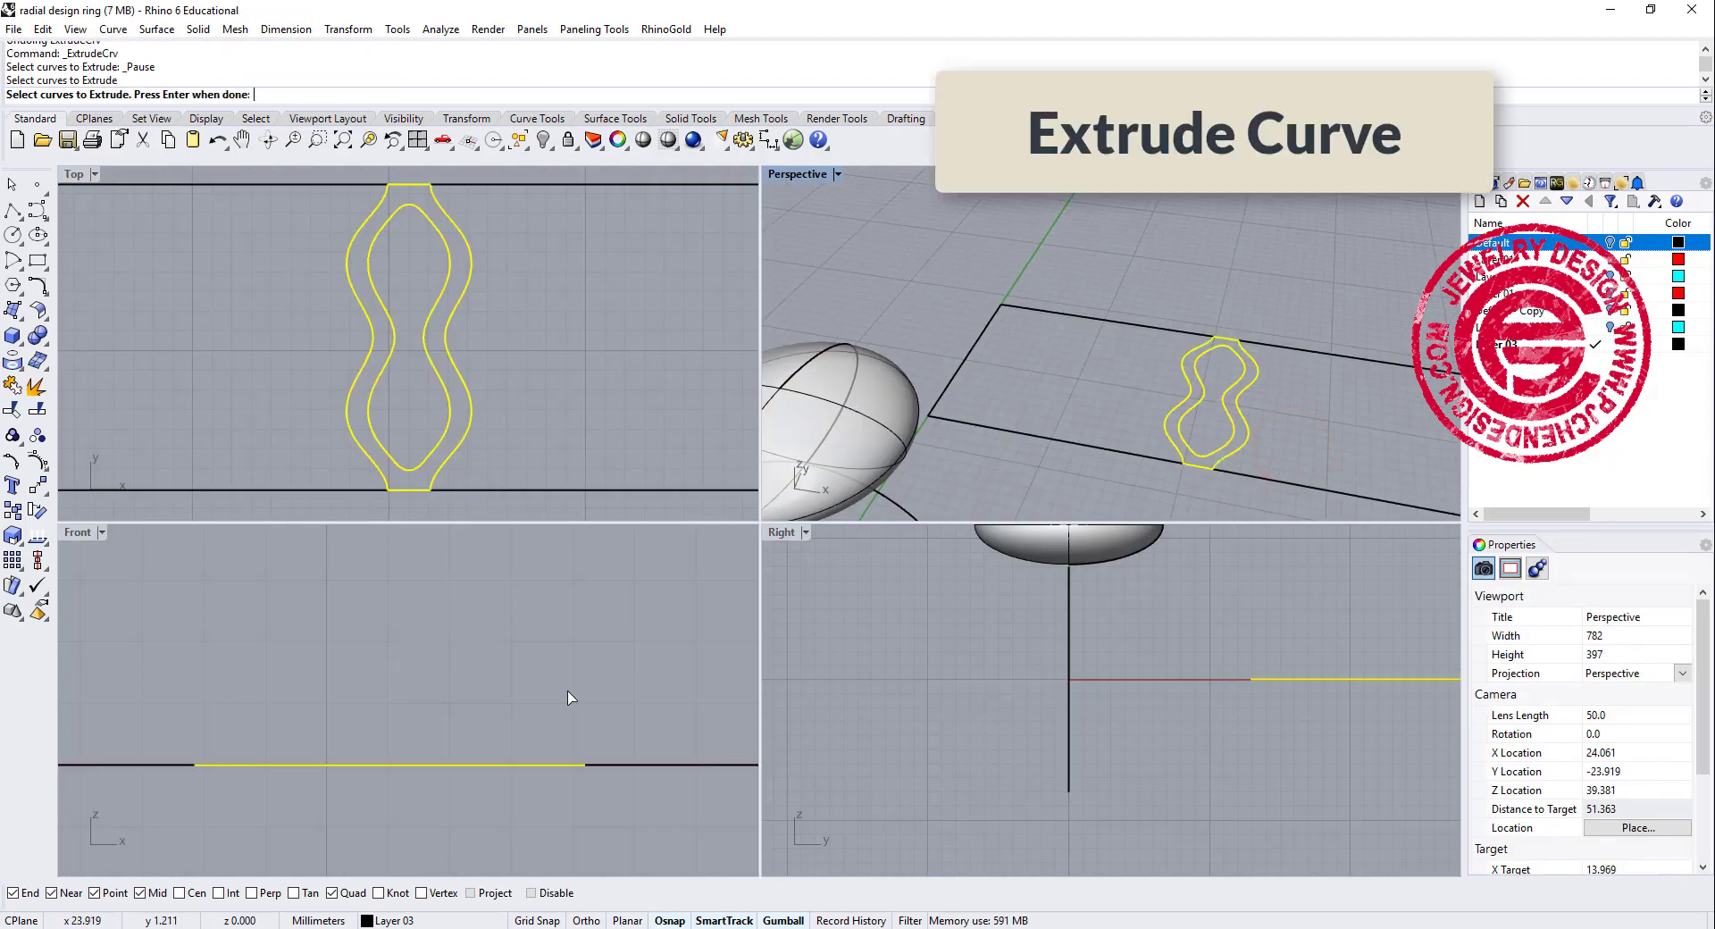
pyautogui.press('Return')
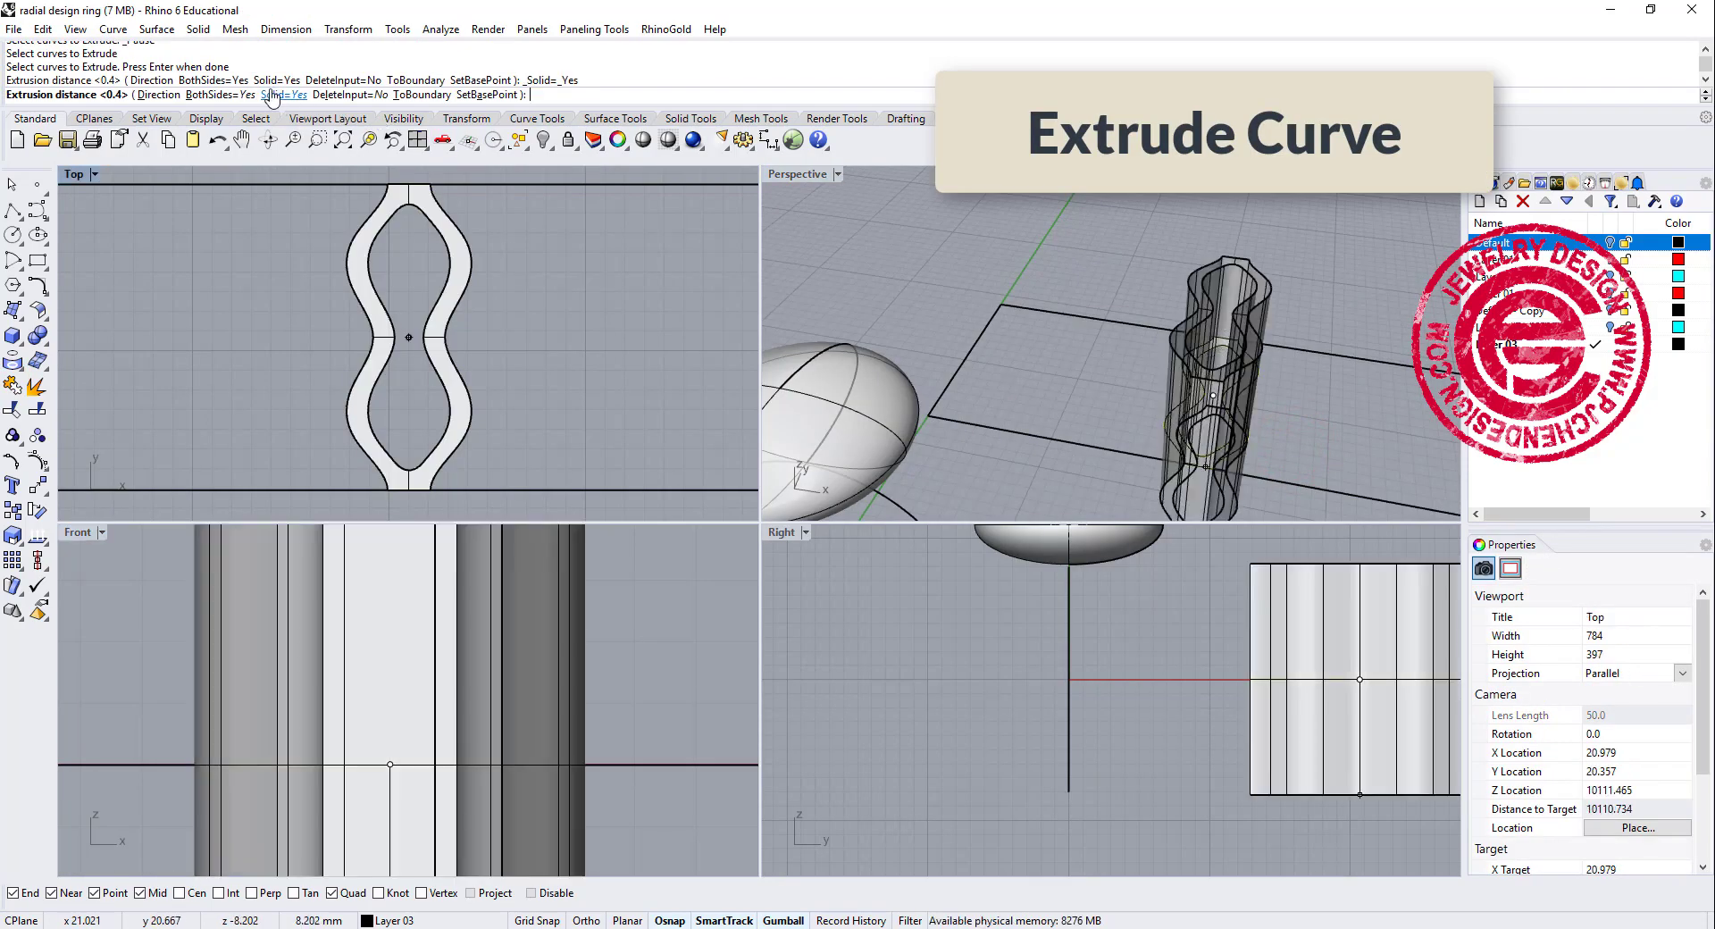
pyautogui.click(230, 95)
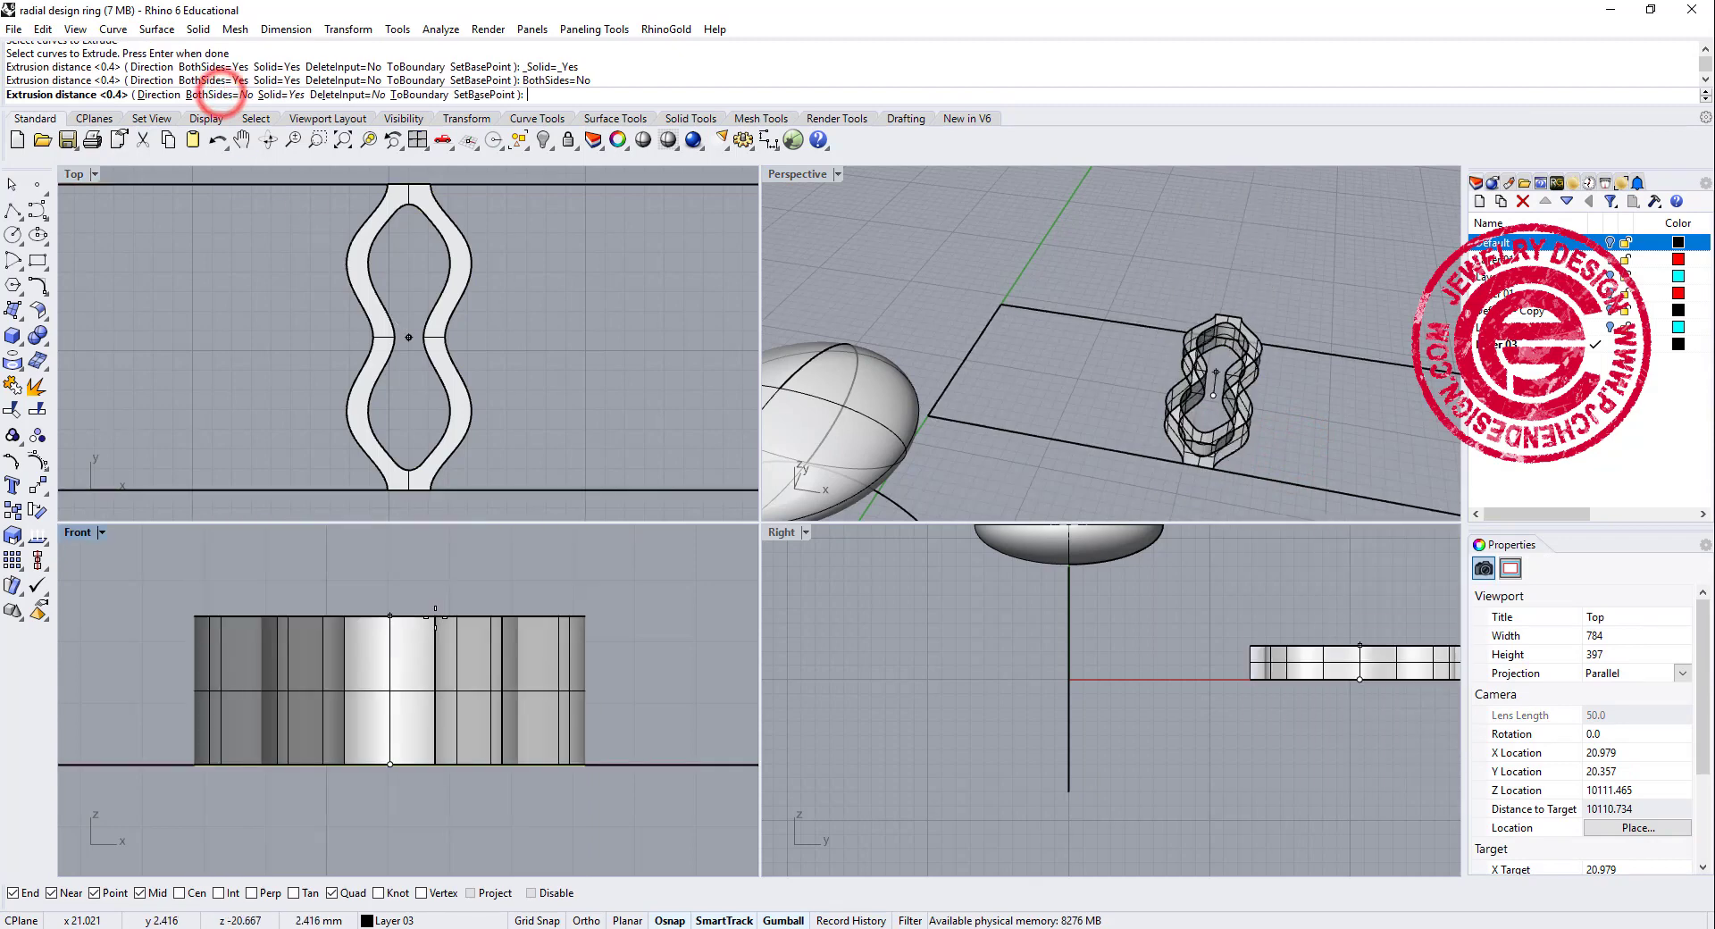
pyautogui.write('0.8')
pyautogui.press('Return')
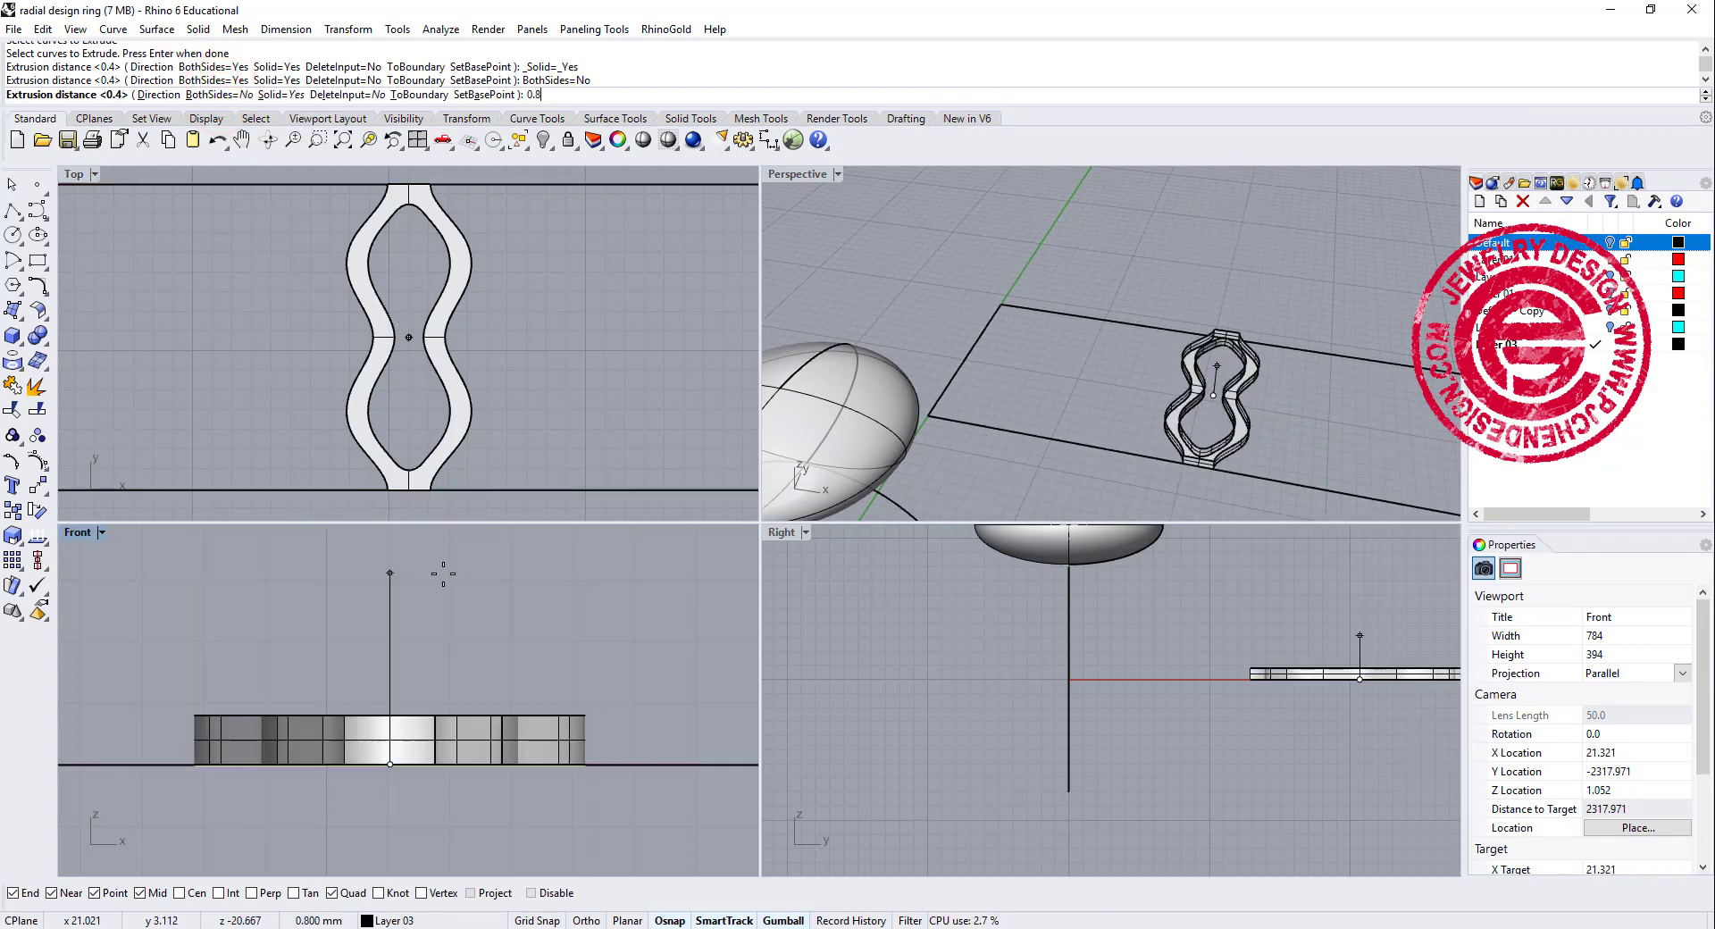
# Maximize the Perspective view and orbit to inspect the 0.8 mm wavy solid.
pyautogui.moveTo(1196, 362); pyautogui.dragTo(1258, 371, button='right')
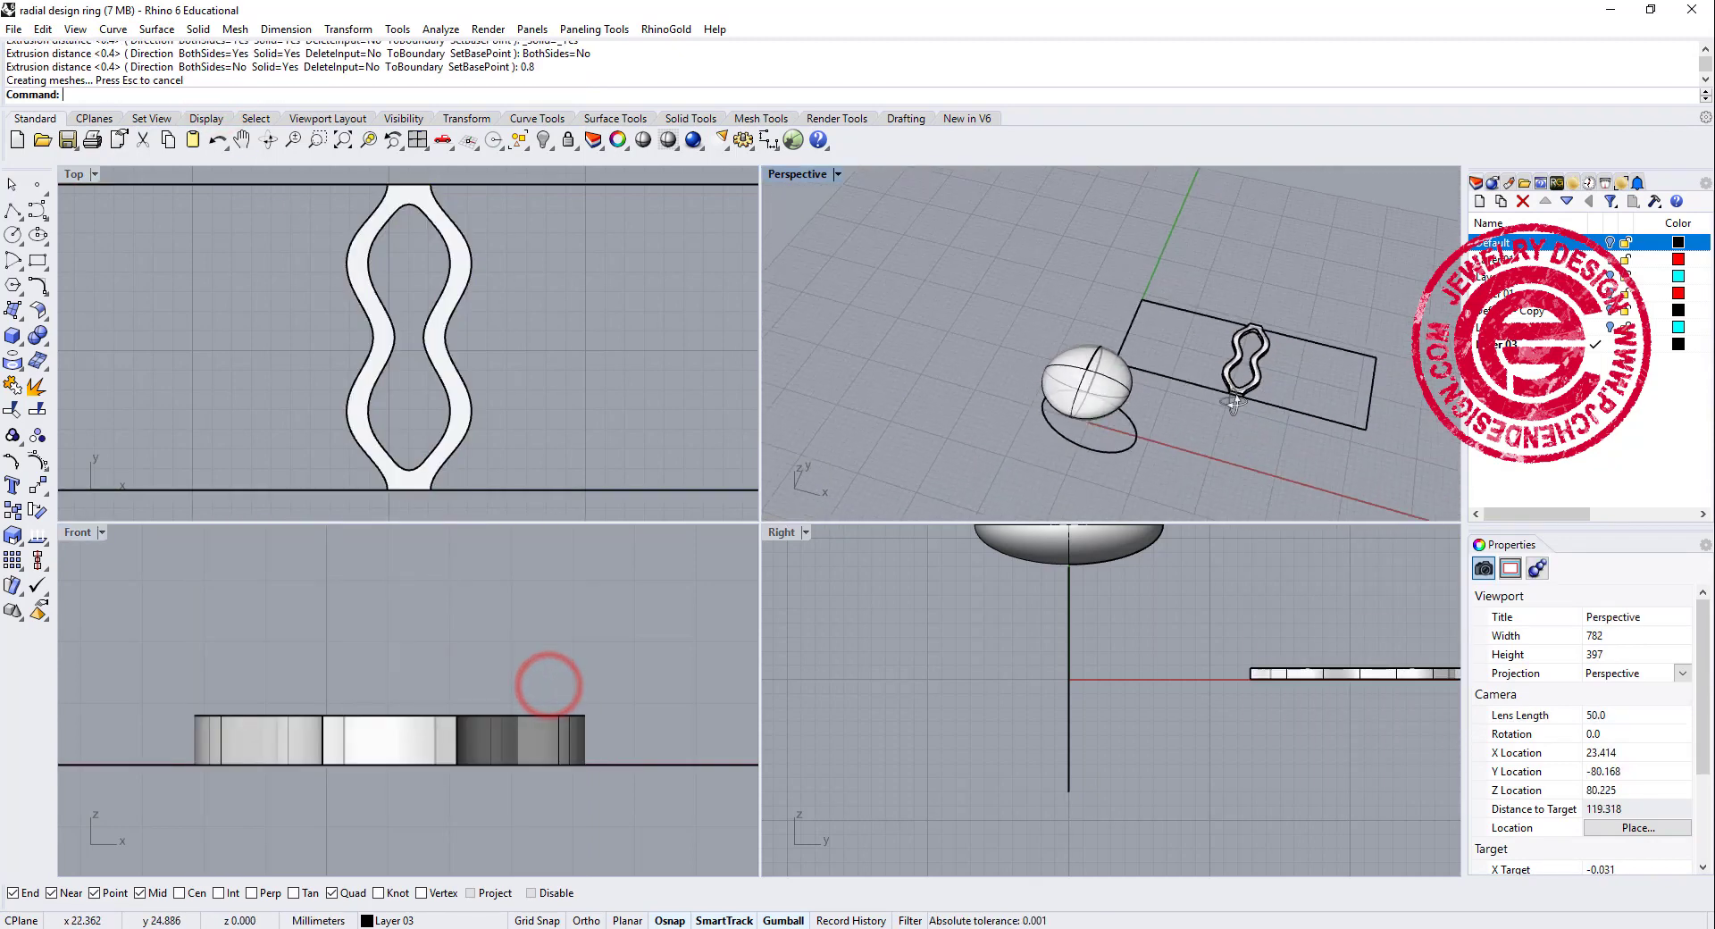
pyautogui.click(1258, 371)
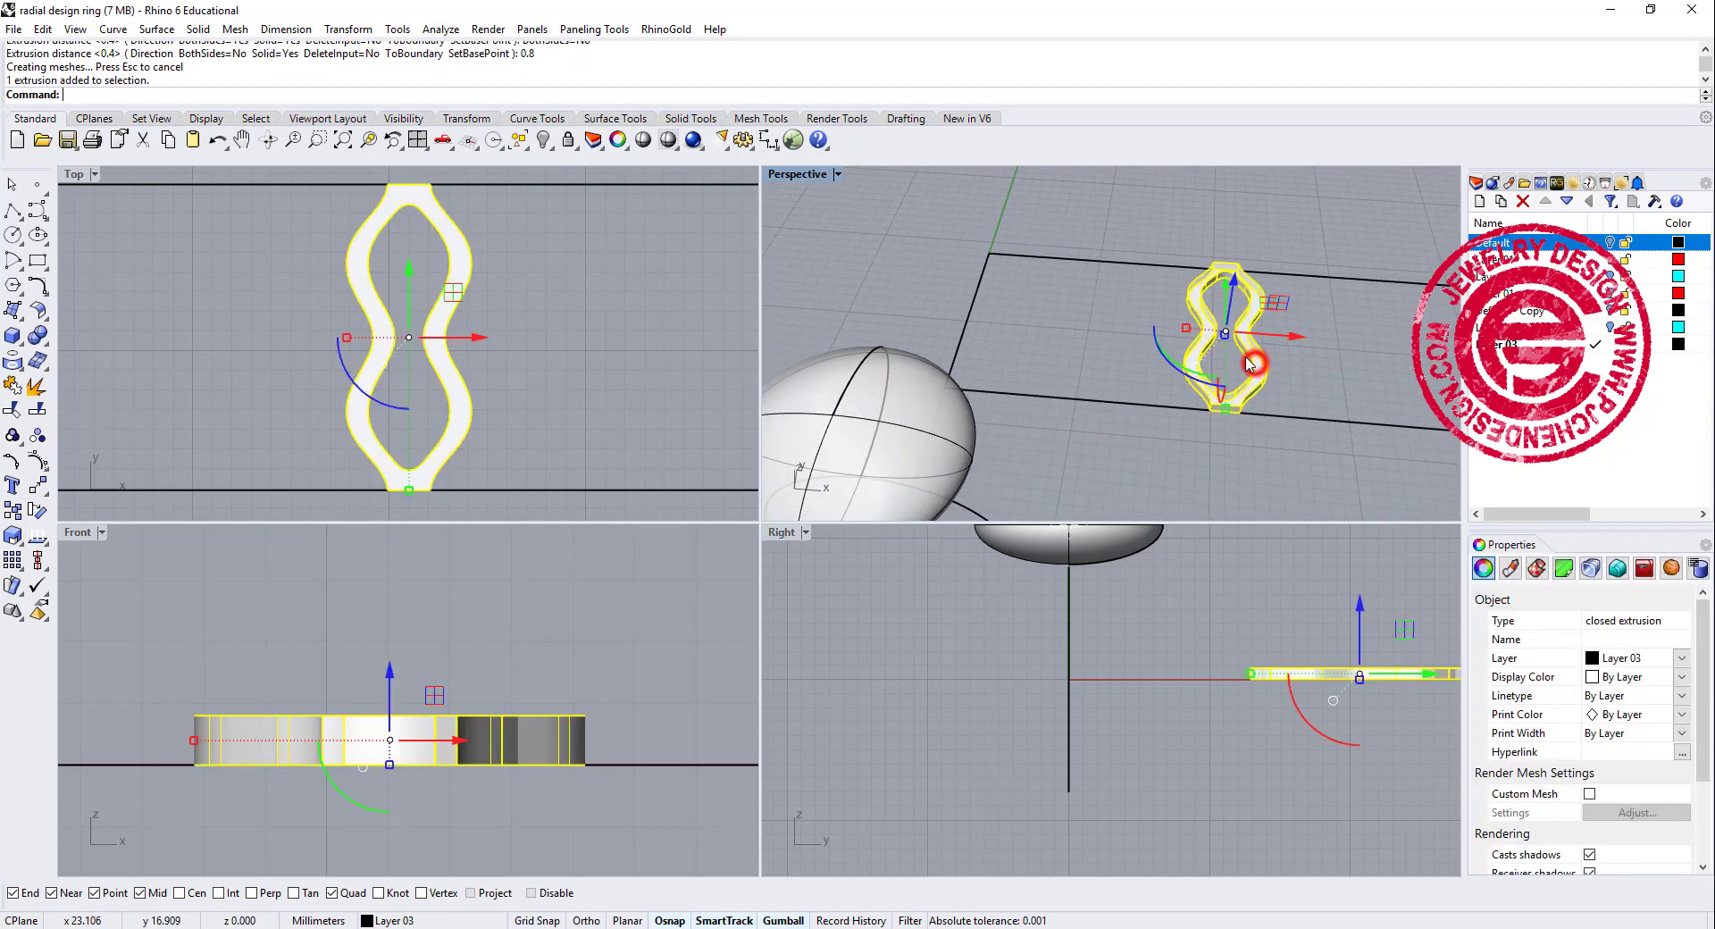
pyautogui.click(1076, 311)
pyautogui.moveTo(1076, 312); pyautogui.dragTo(1036, 323, button='right')
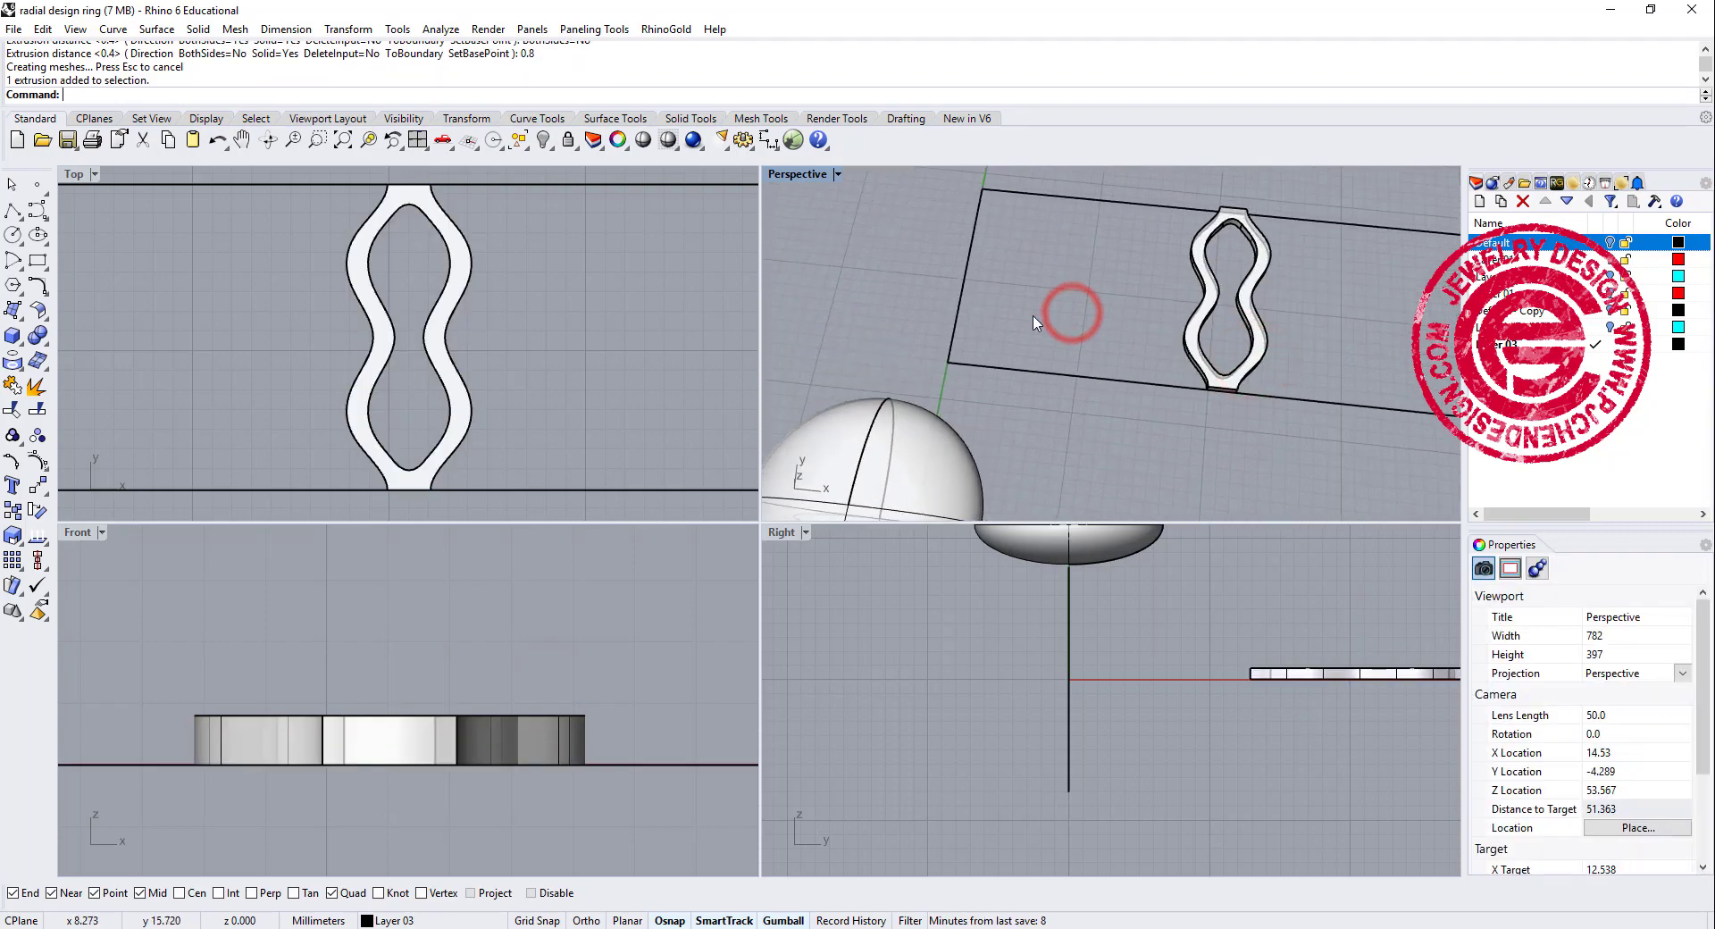
pyautogui.doubleClick(791, 176)
pyautogui.moveTo(626, 625); pyautogui.dragTo(627, 581, button='right')
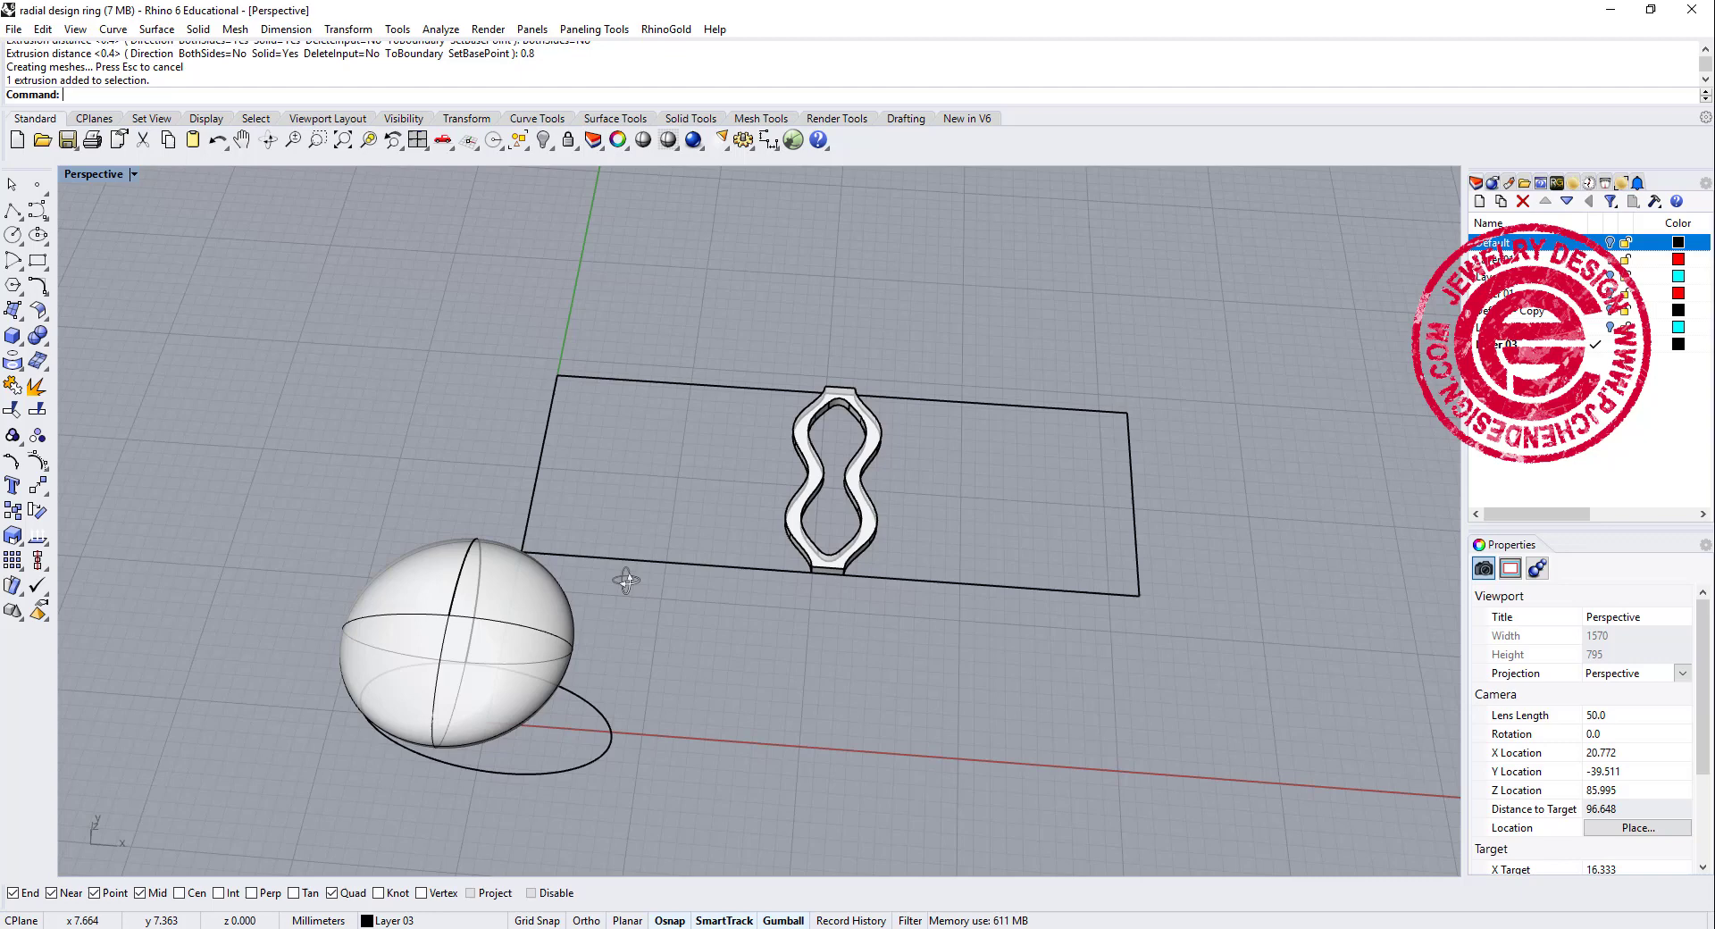
# Fill the UV rectangle with a surface from planar curves.
pyautogui.click(17, 315)
pyautogui.click(19, 316)
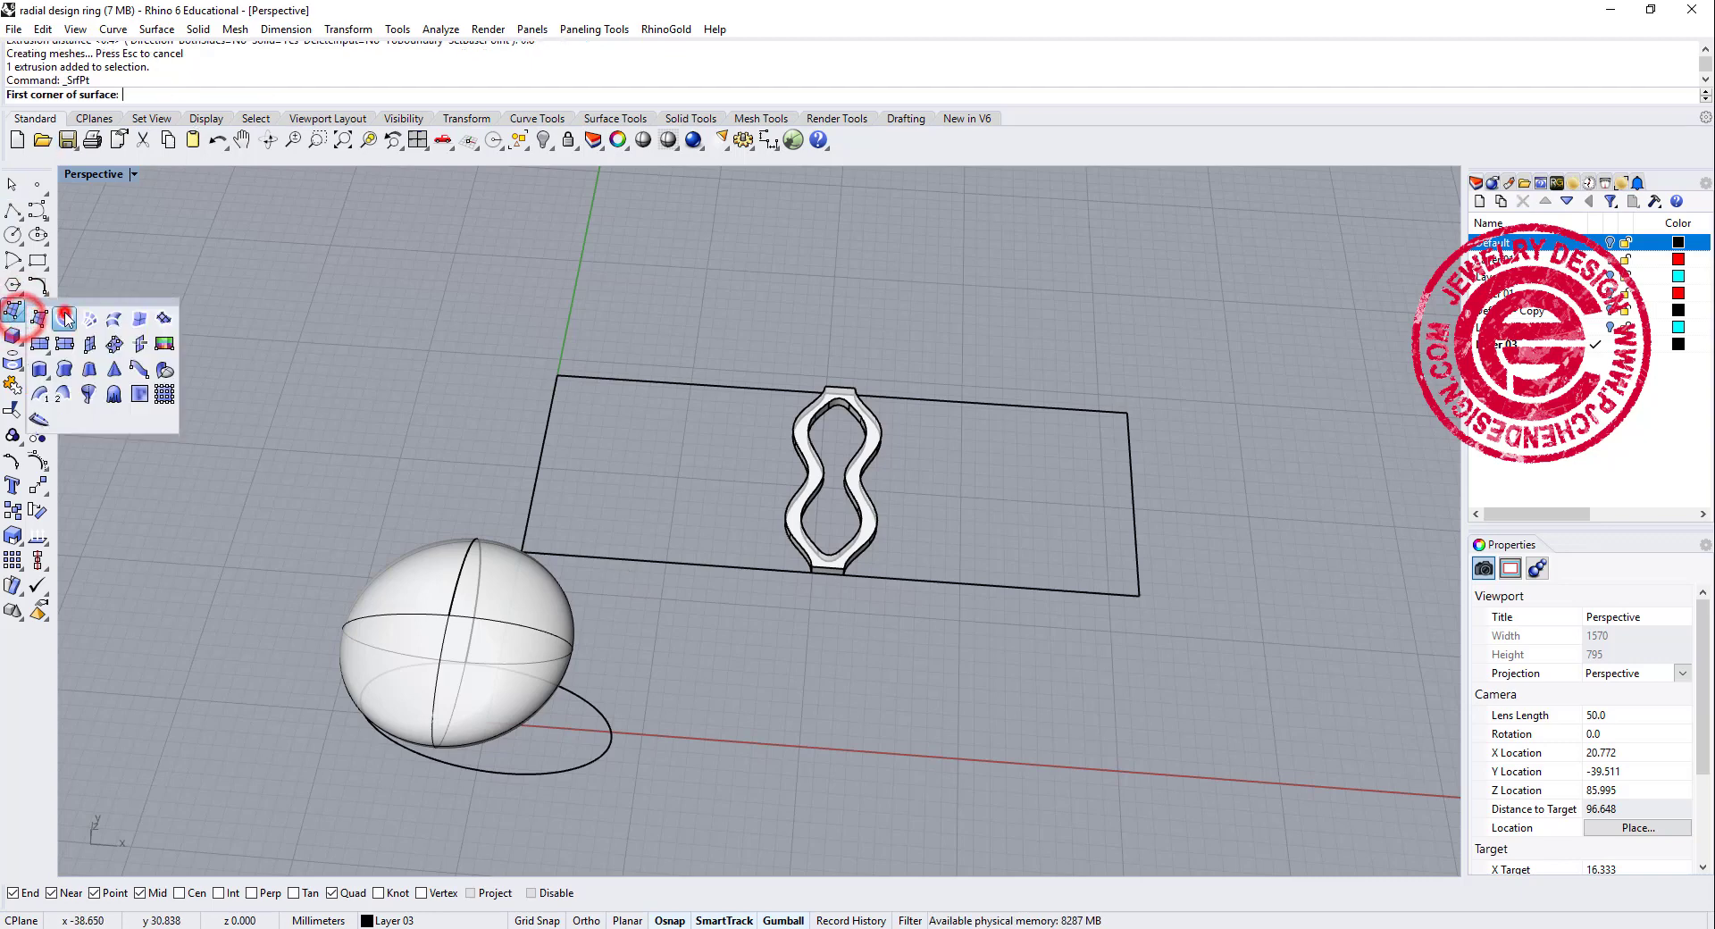
pyautogui.click(65, 318)
pyautogui.click(597, 378)
pyautogui.press('Return')
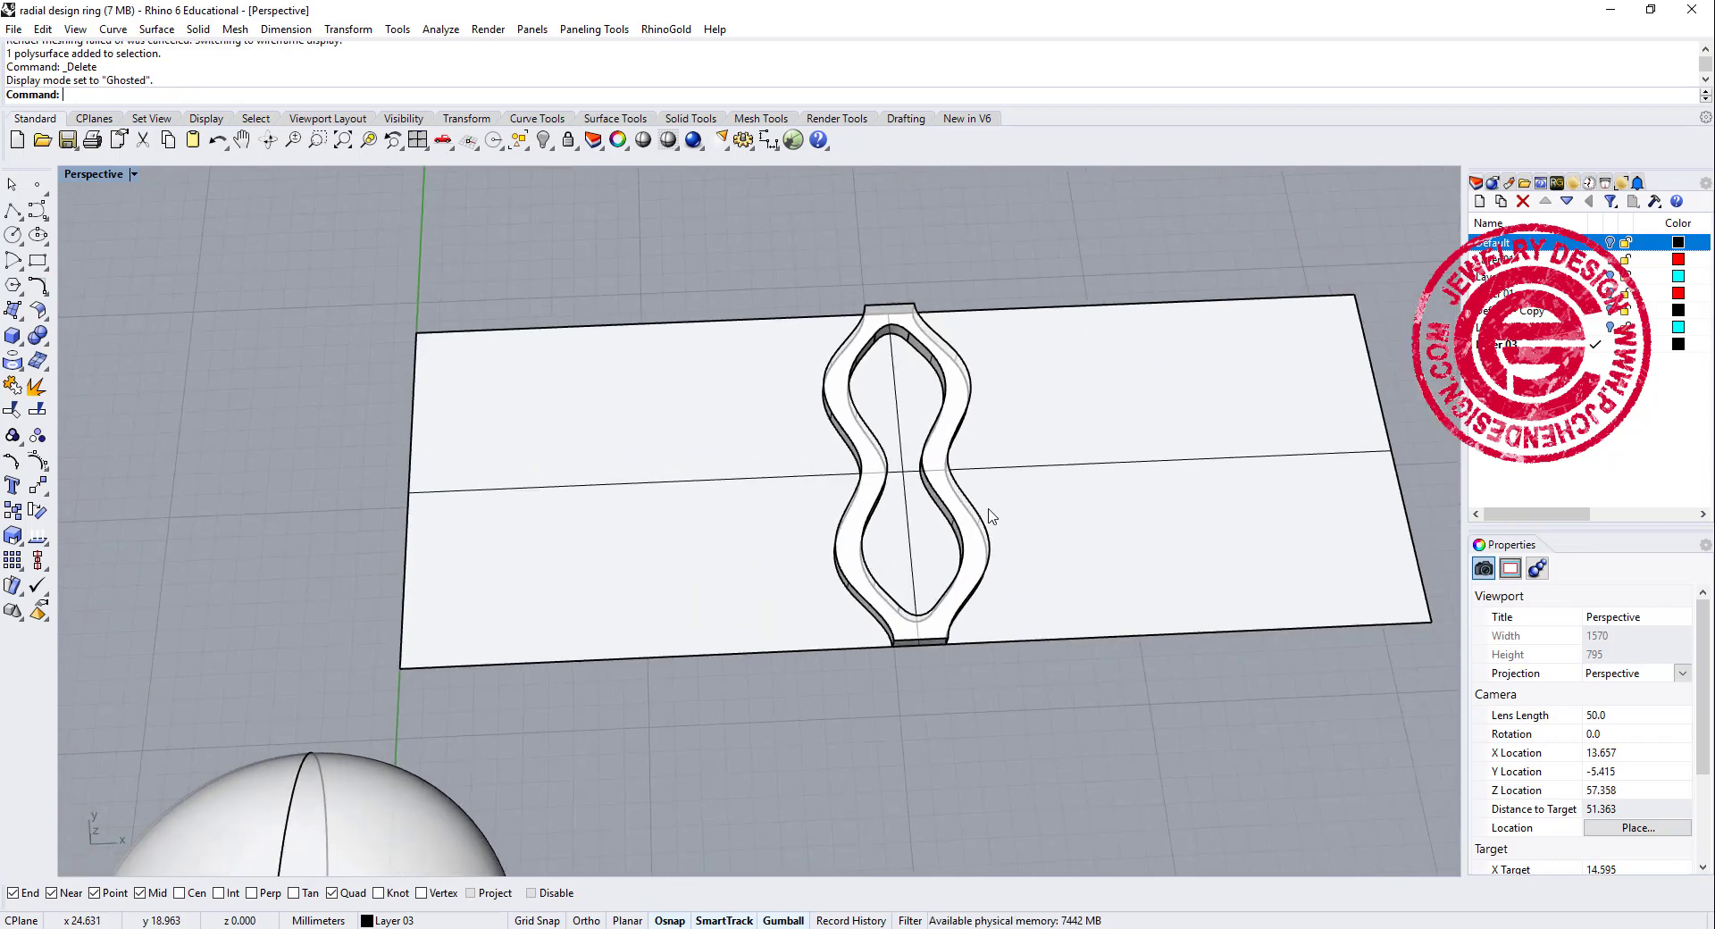
# Scale the extruded wavy piece down slightly in two gumball drags.
pyautogui.scroll(3, 989, 516)
pyautogui.click(956, 556)
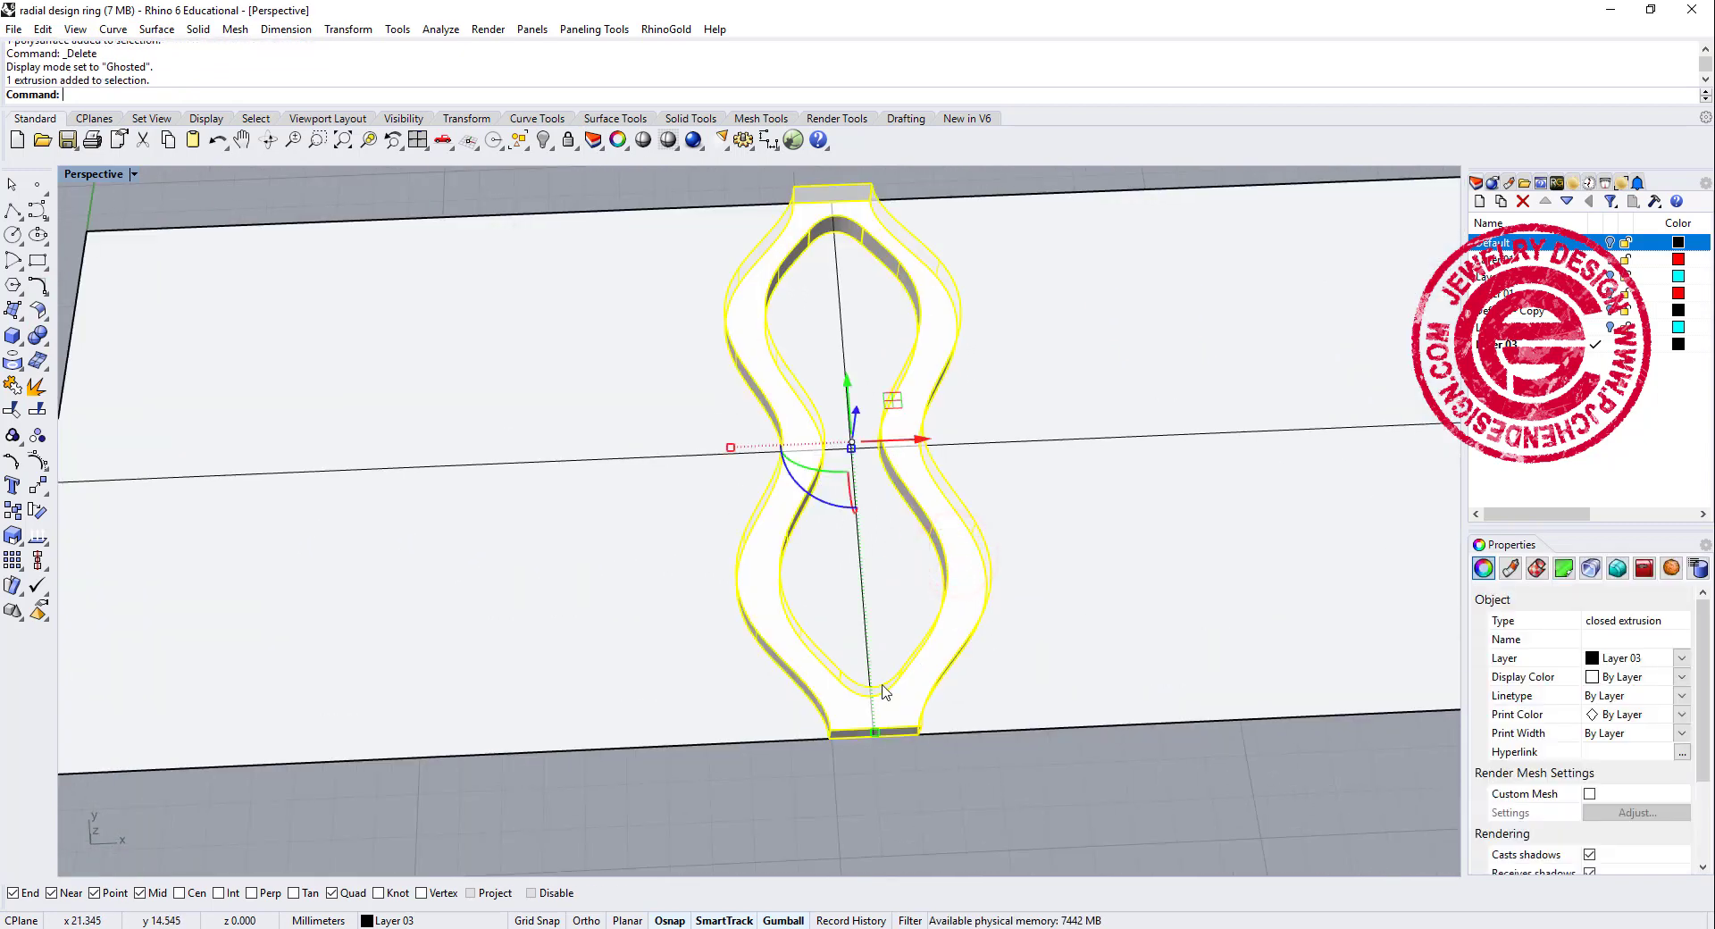
pyautogui.moveTo(876, 735); pyautogui.dragTo(880, 710)
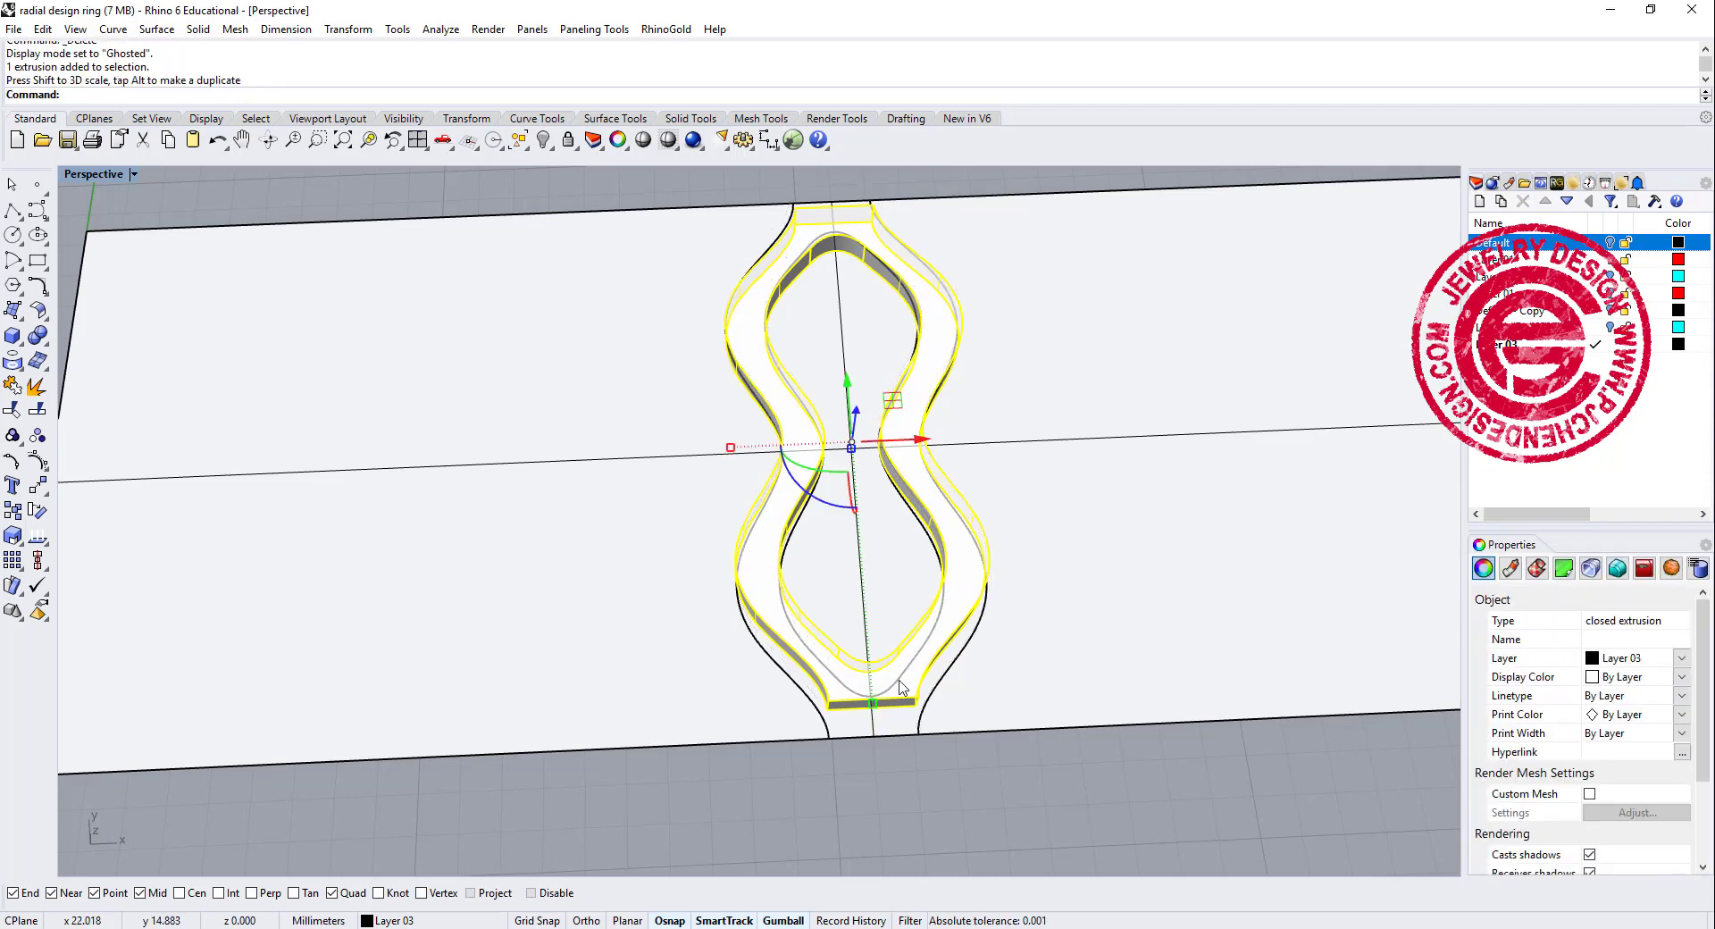
pyautogui.moveTo(874, 710); pyautogui.dragTo(874, 698)
pyautogui.moveTo(995, 642); pyautogui.dragTo(1053, 444, button='right')
pyautogui.scroll(-3, 1024, 591)
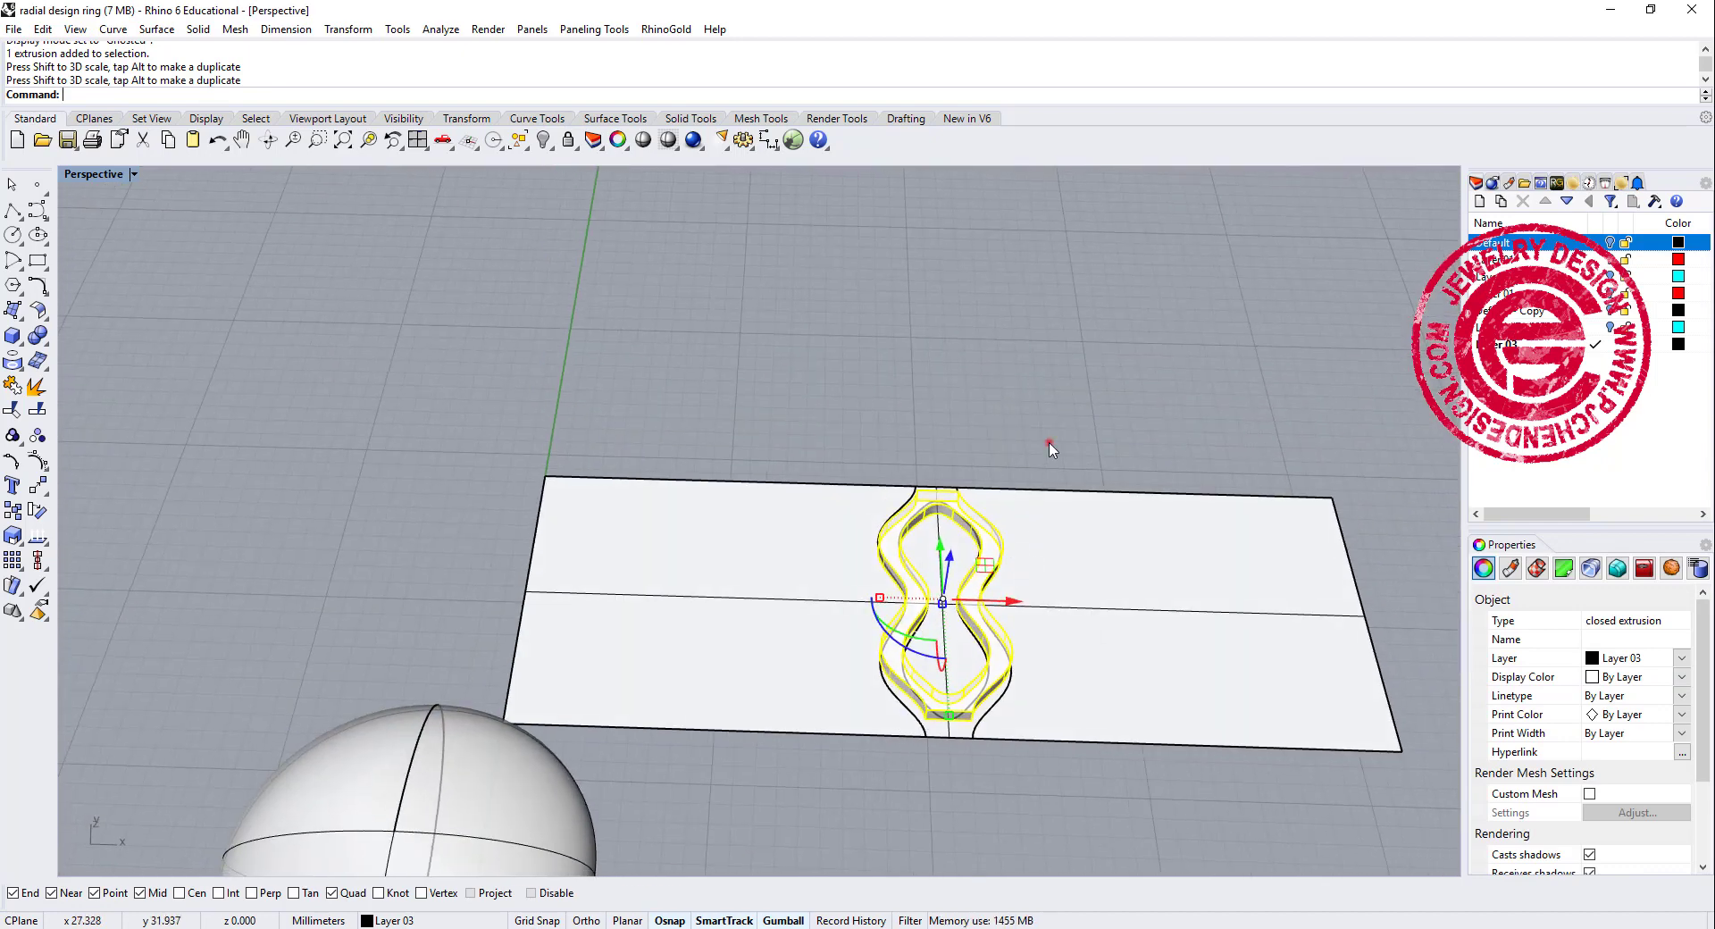
# Flow the extruded wavy piece from the flat base surface onto the sphere.
pyautogui.click(1047, 444)
pyautogui.click(424, 38)
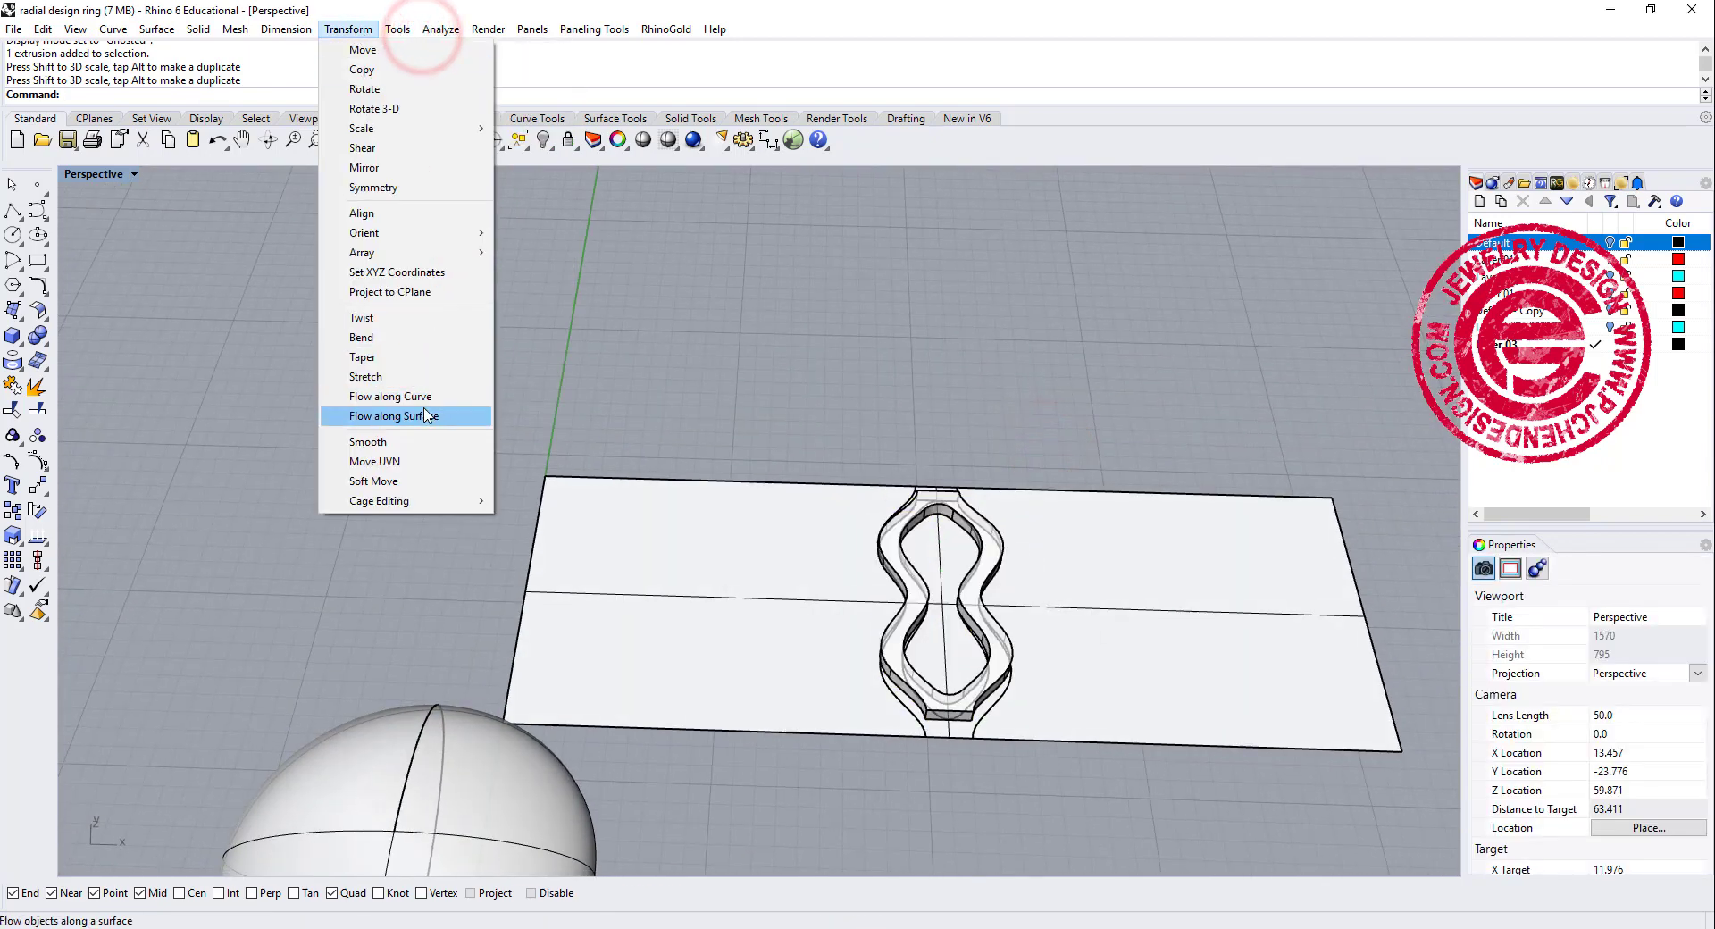
pyautogui.click(424, 415)
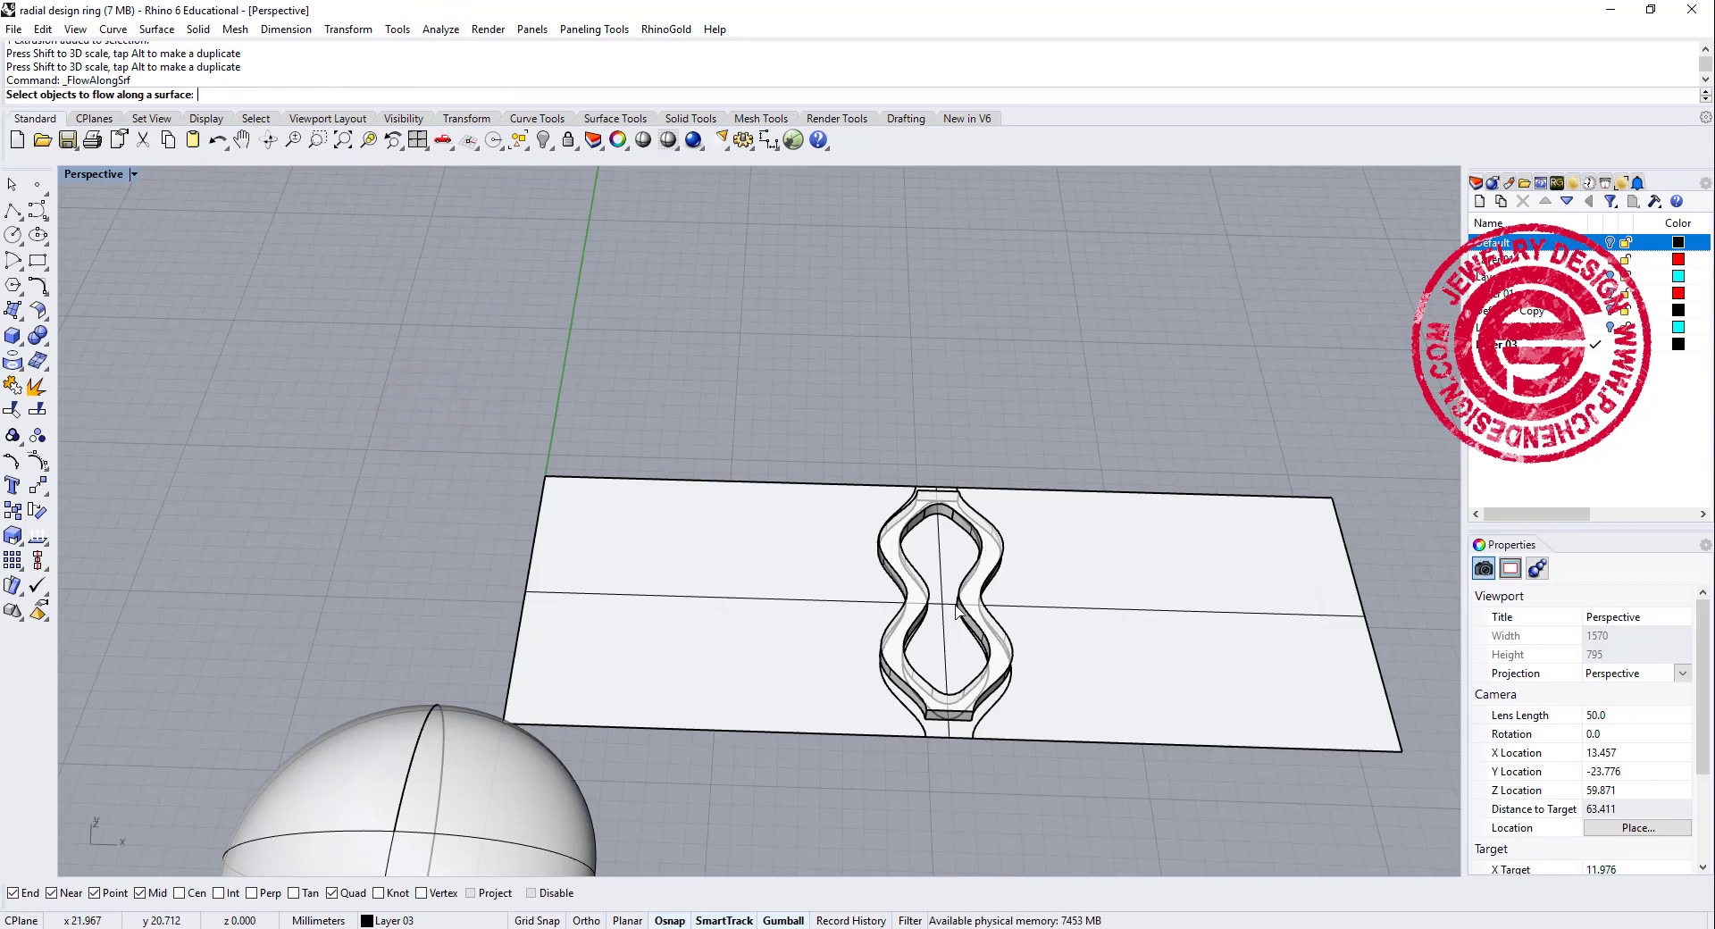
pyautogui.click(920, 613)
pyautogui.click(907, 613)
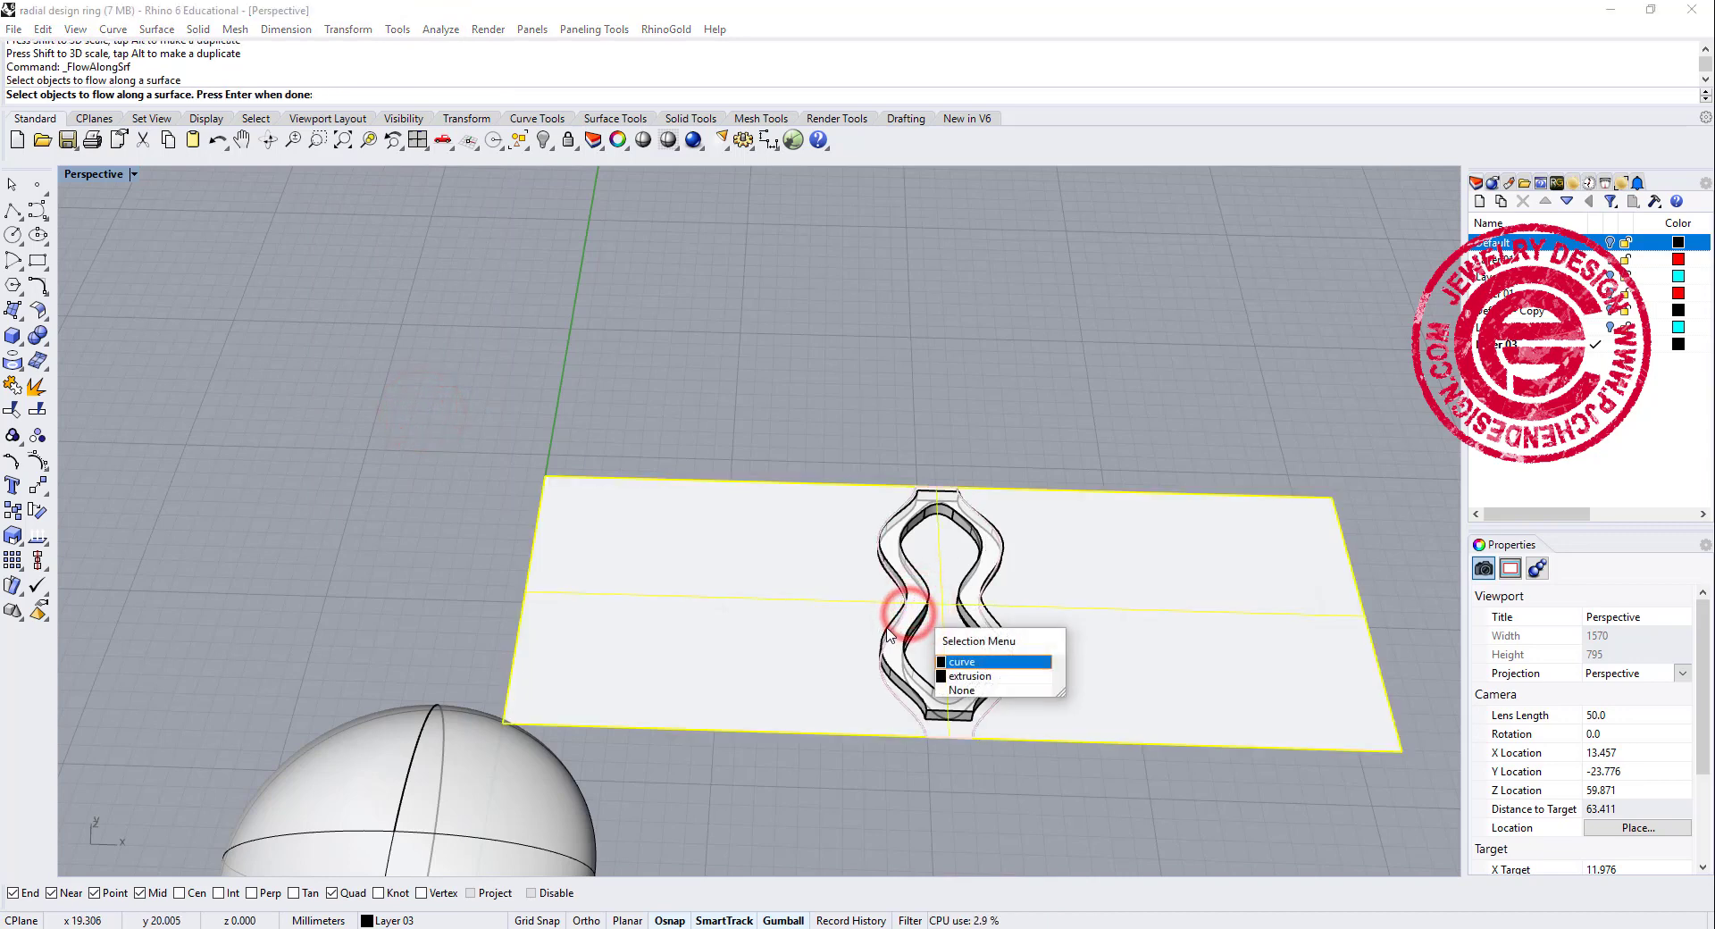
pyautogui.click(949, 677)
pyautogui.rightClick(812, 658)
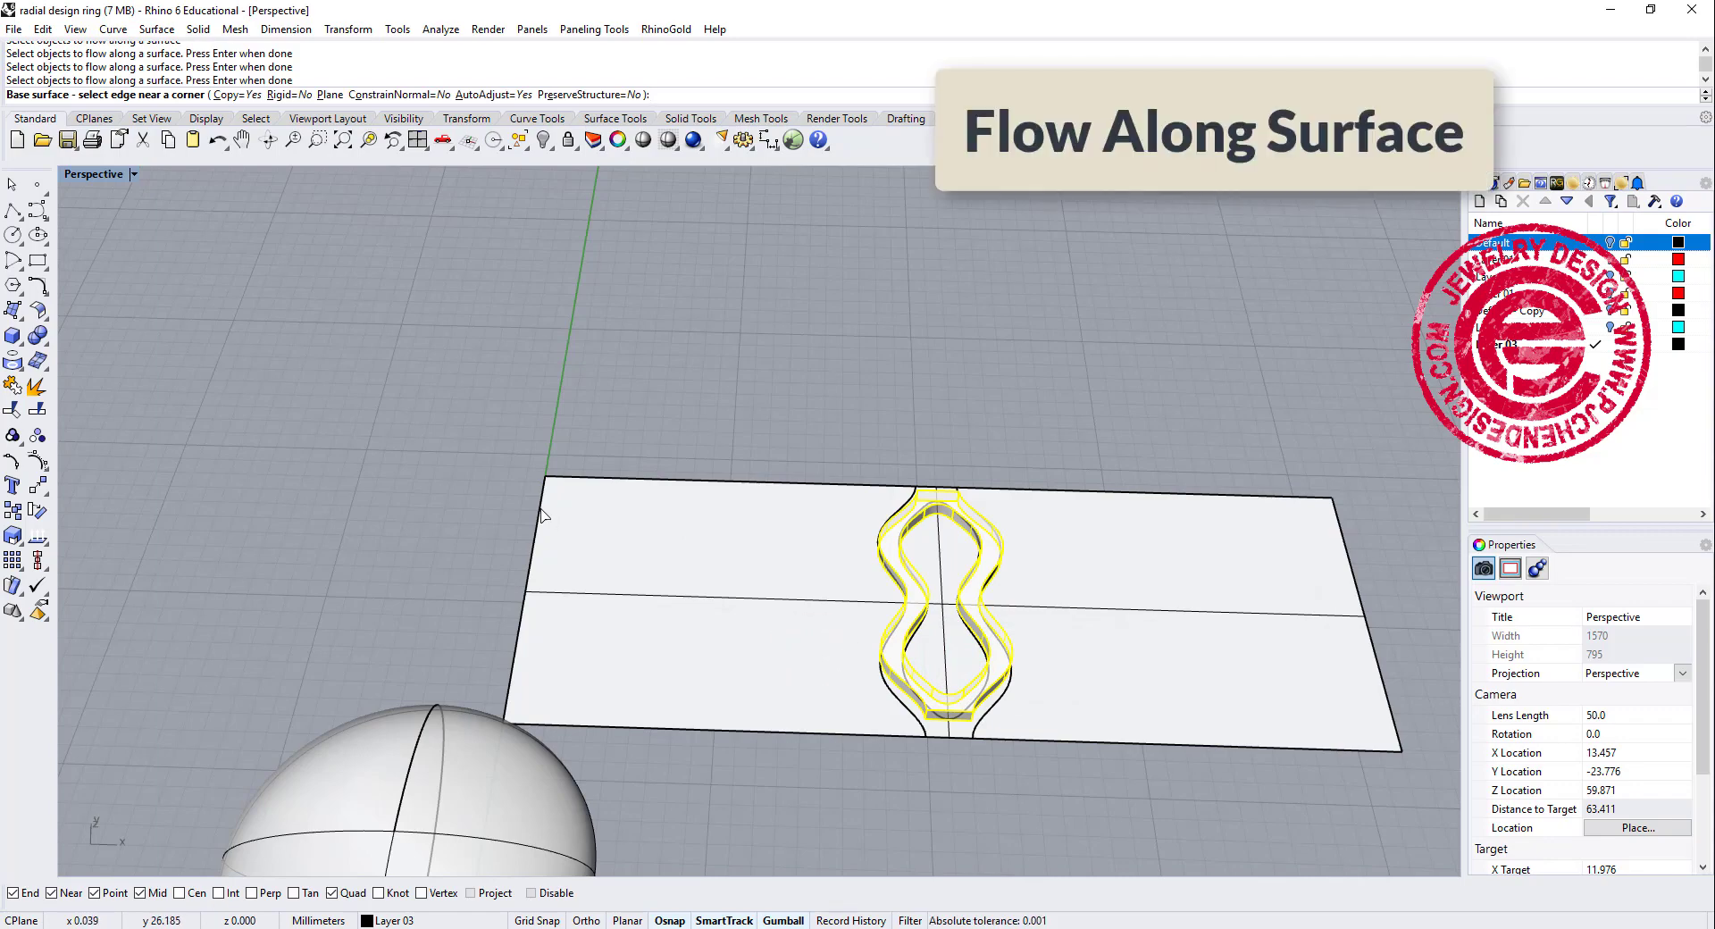
pyautogui.click(543, 514)
pyautogui.scroll(-3, 540, 506)
pyautogui.moveTo(540, 506)
pyautogui.mouseDown(button='right')
pyautogui.moveTo(539, 601)
pyautogui.moveTo(1089, 539)
pyautogui.mouseUp(button='right')
pyautogui.scroll(5, 999, 480)
pyautogui.click(1008, 475)
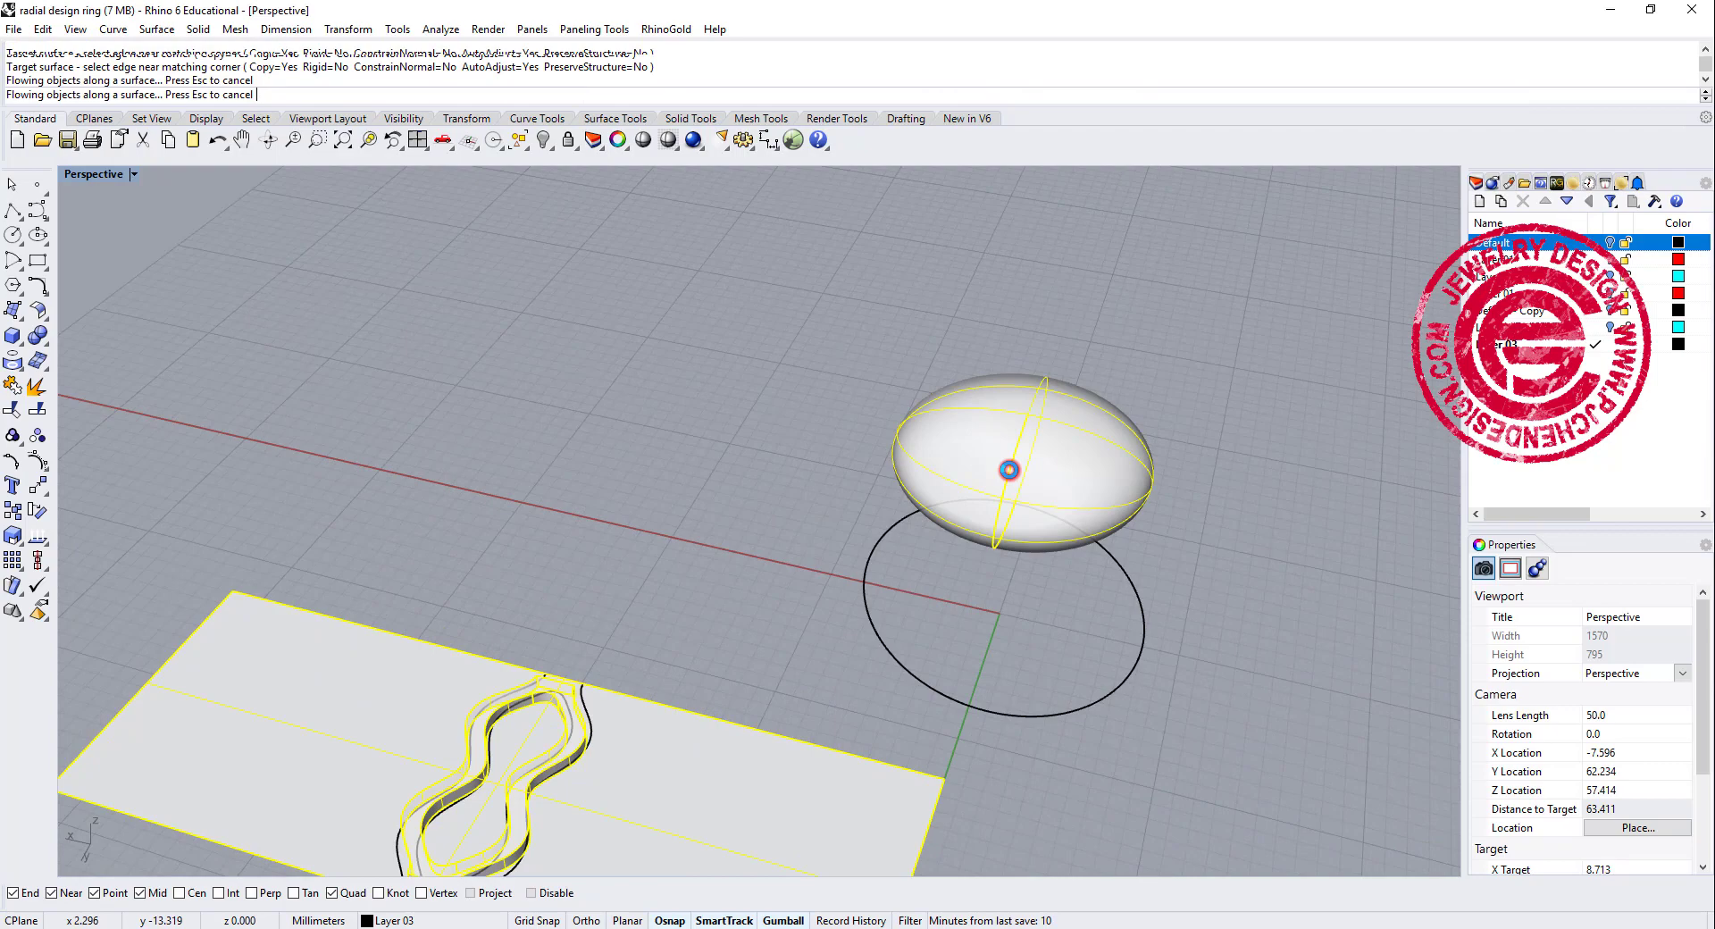
# Inspect the result and delete the wrongly flowed arch piece.
pyautogui.moveTo(1118, 561)
pyautogui.mouseDown(button='right')
pyautogui.moveTo(834, 510)
pyautogui.moveTo(729, 543)
pyautogui.moveTo(711, 643)
pyautogui.mouseUp(button='right')
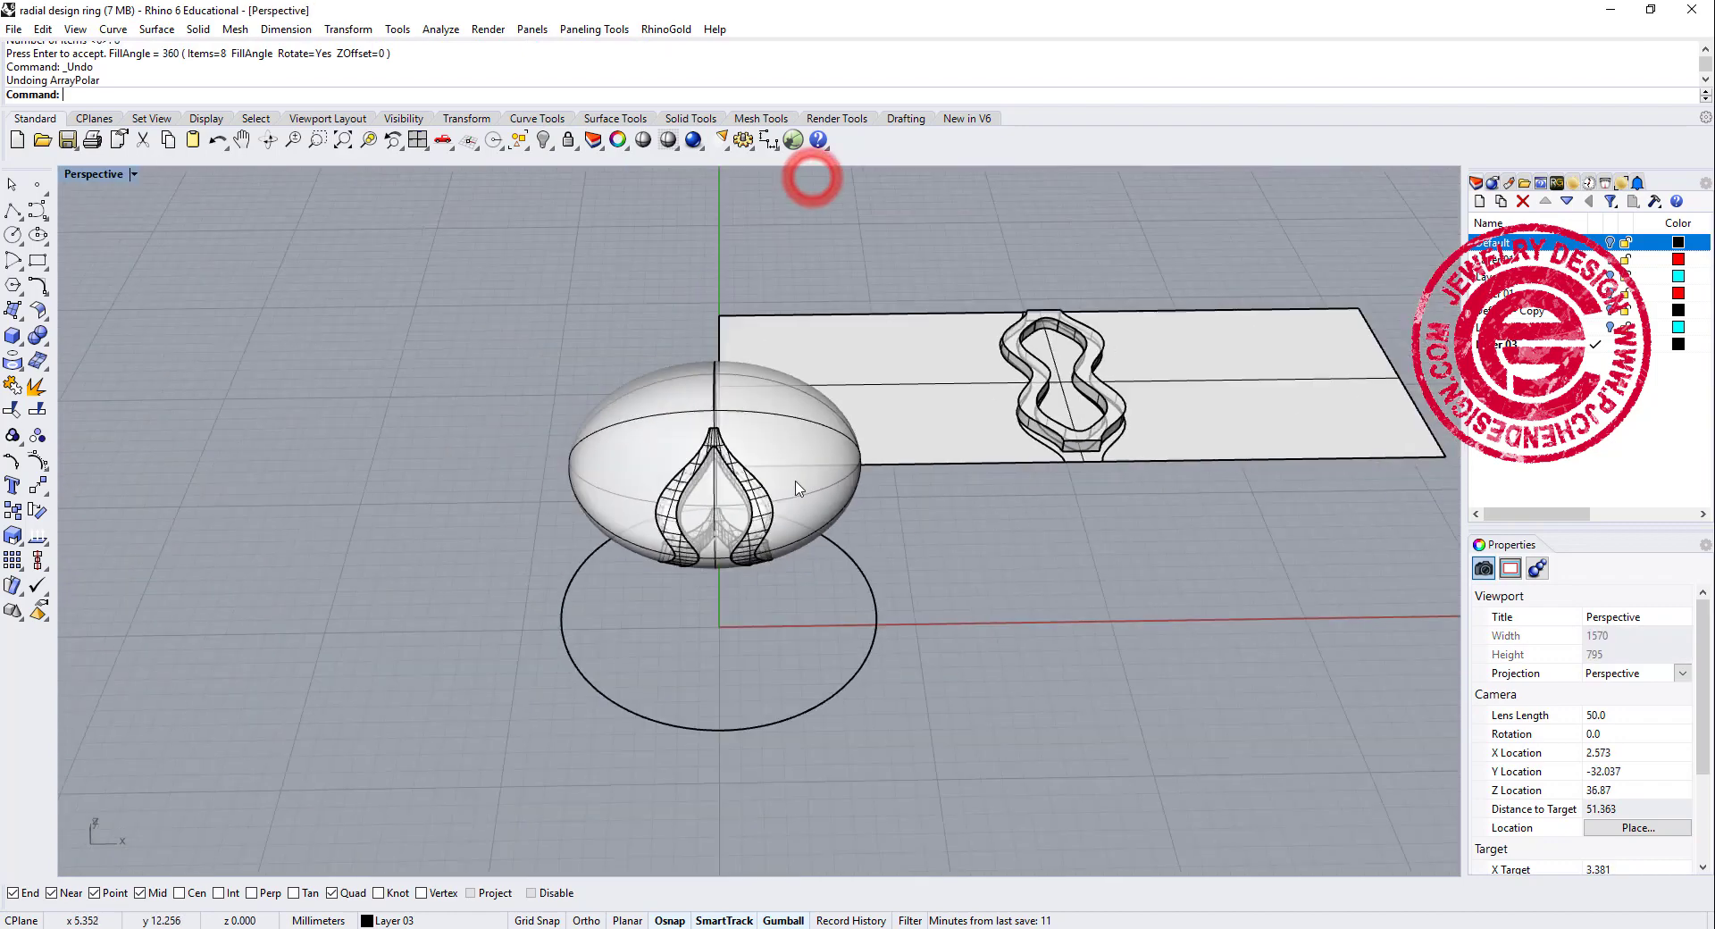
pyautogui.scroll(2, 747, 444)
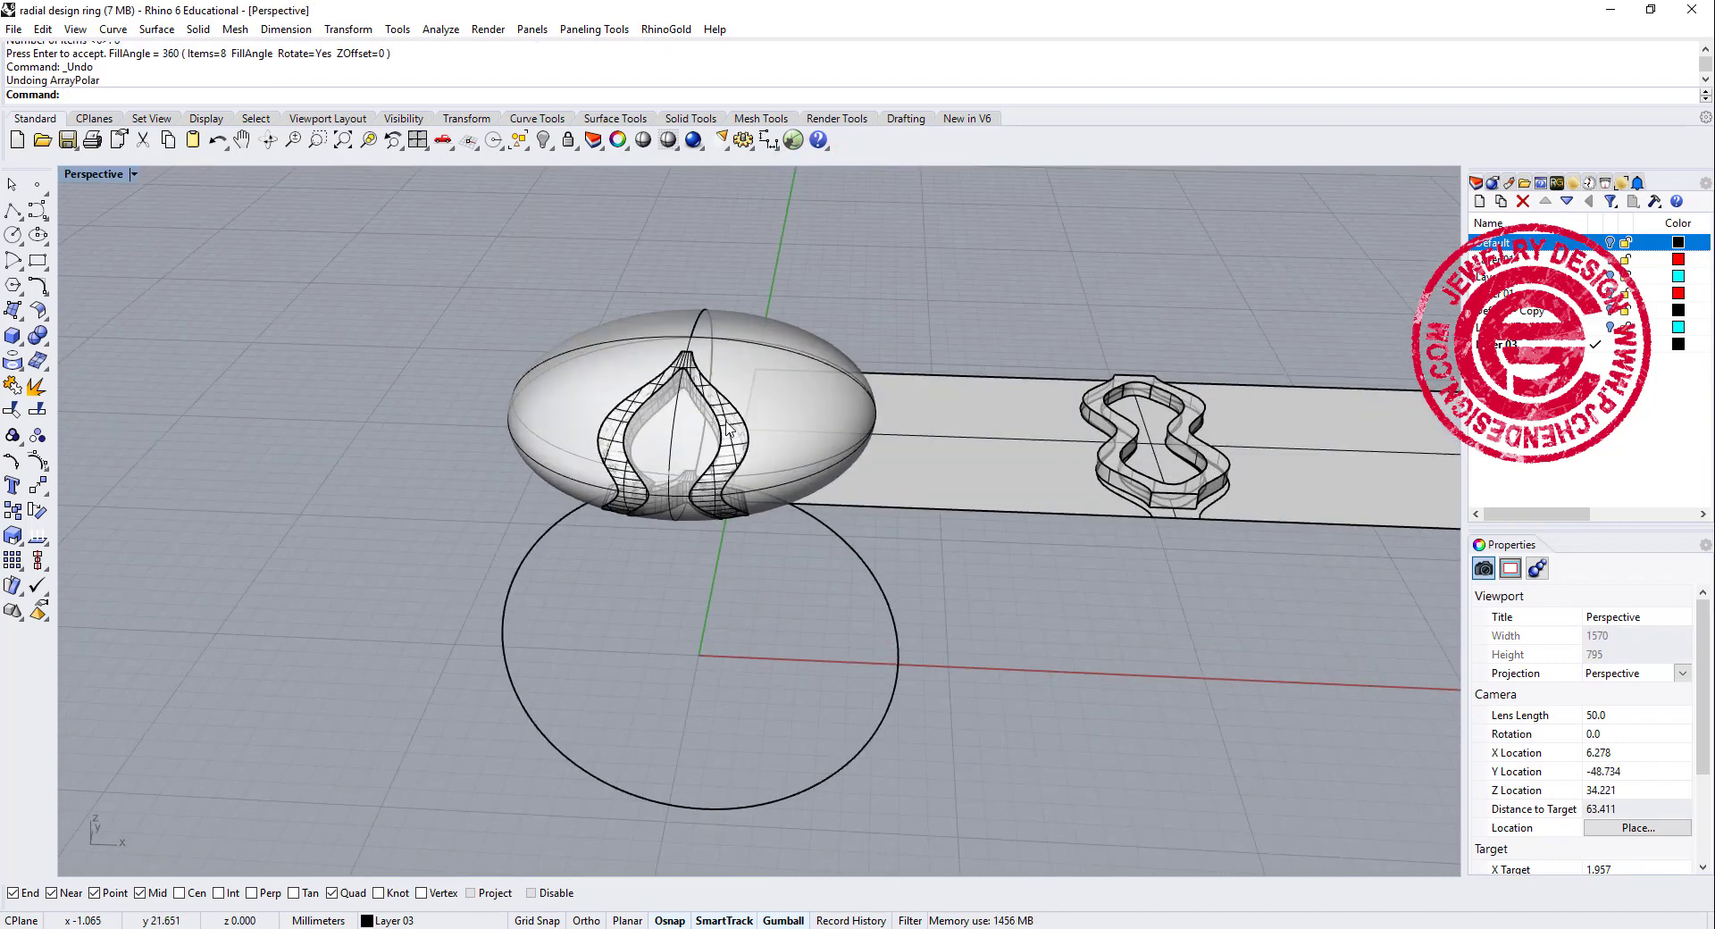
pyautogui.scroll(4, 728, 429)
pyautogui.click(737, 418)
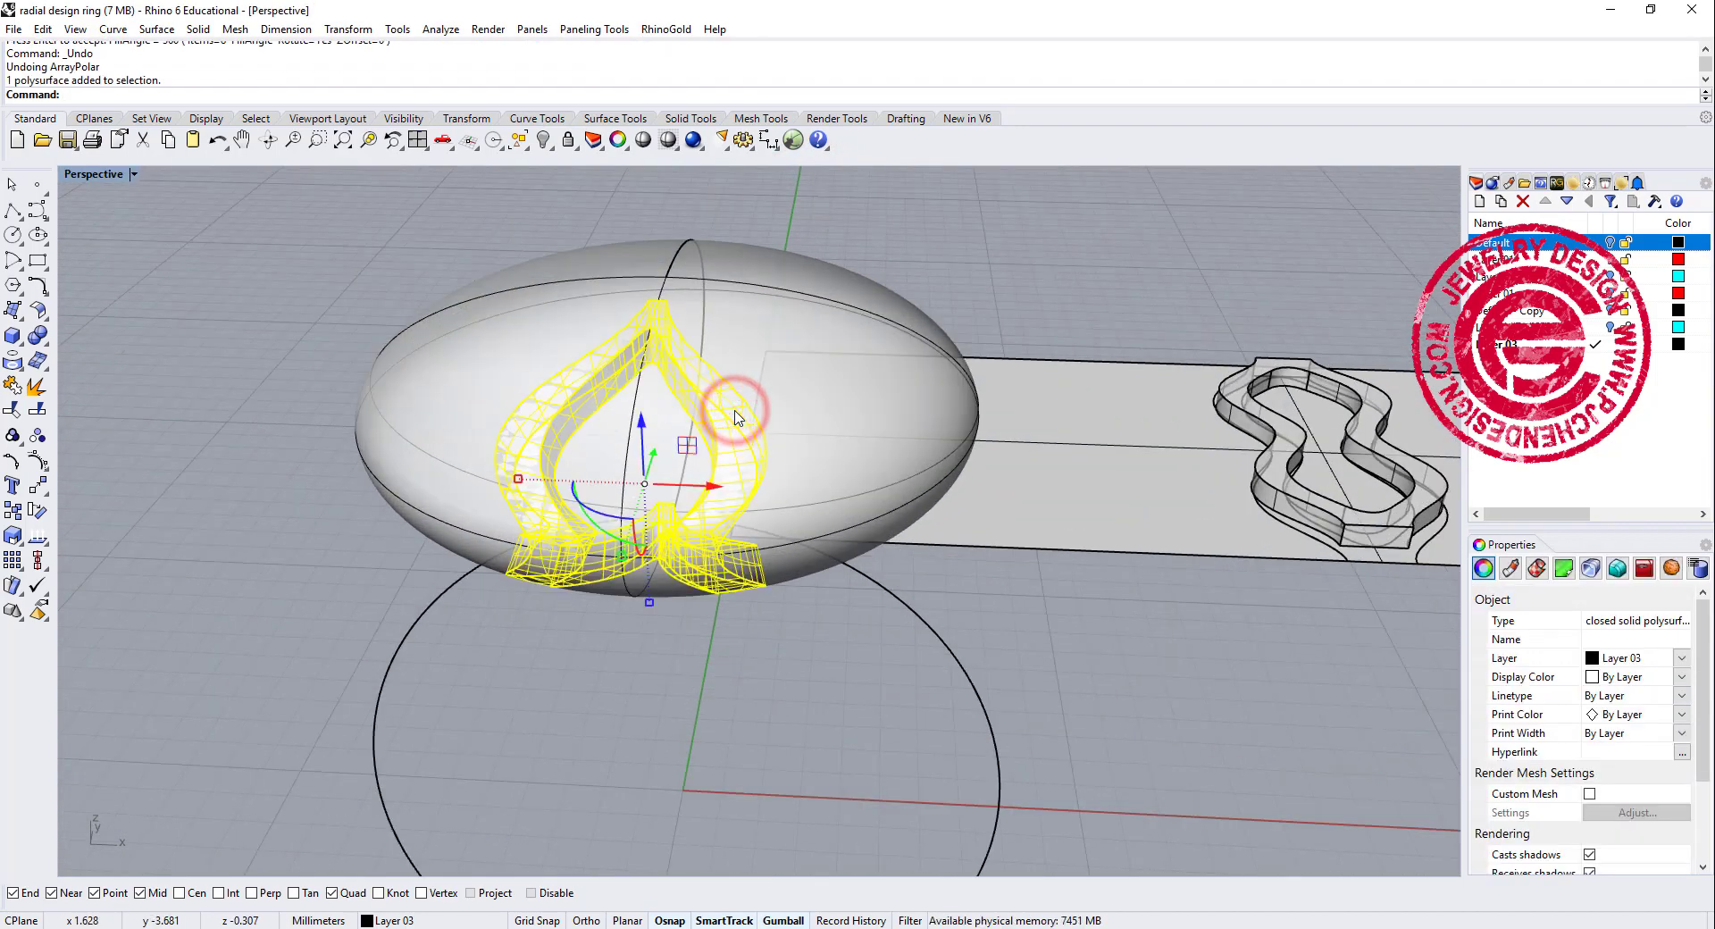
pyautogui.press('Delete')
pyautogui.scroll(-3, 800, 387)
pyautogui.scroll(-3, 969, 374)
pyautogui.moveTo(970, 373); pyautogui.dragTo(515, 275, button='right')
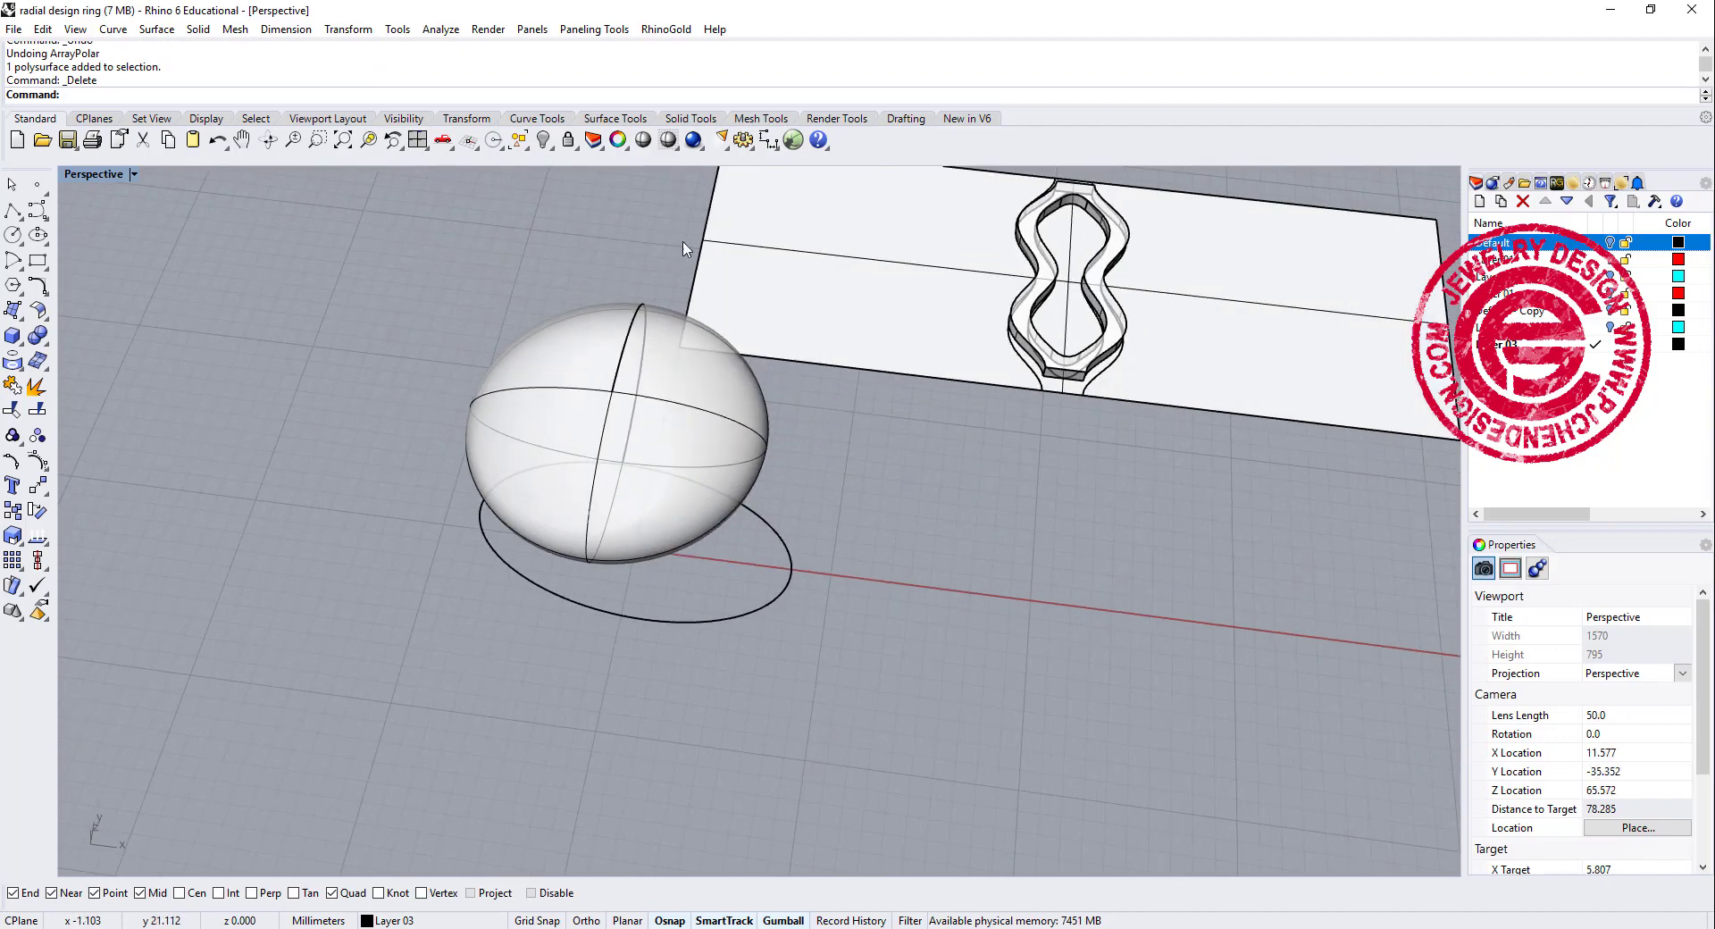
# Redo the flow using the sphere's matching edge so the band wraps as a teardrop.
pyautogui.click(344, 28)
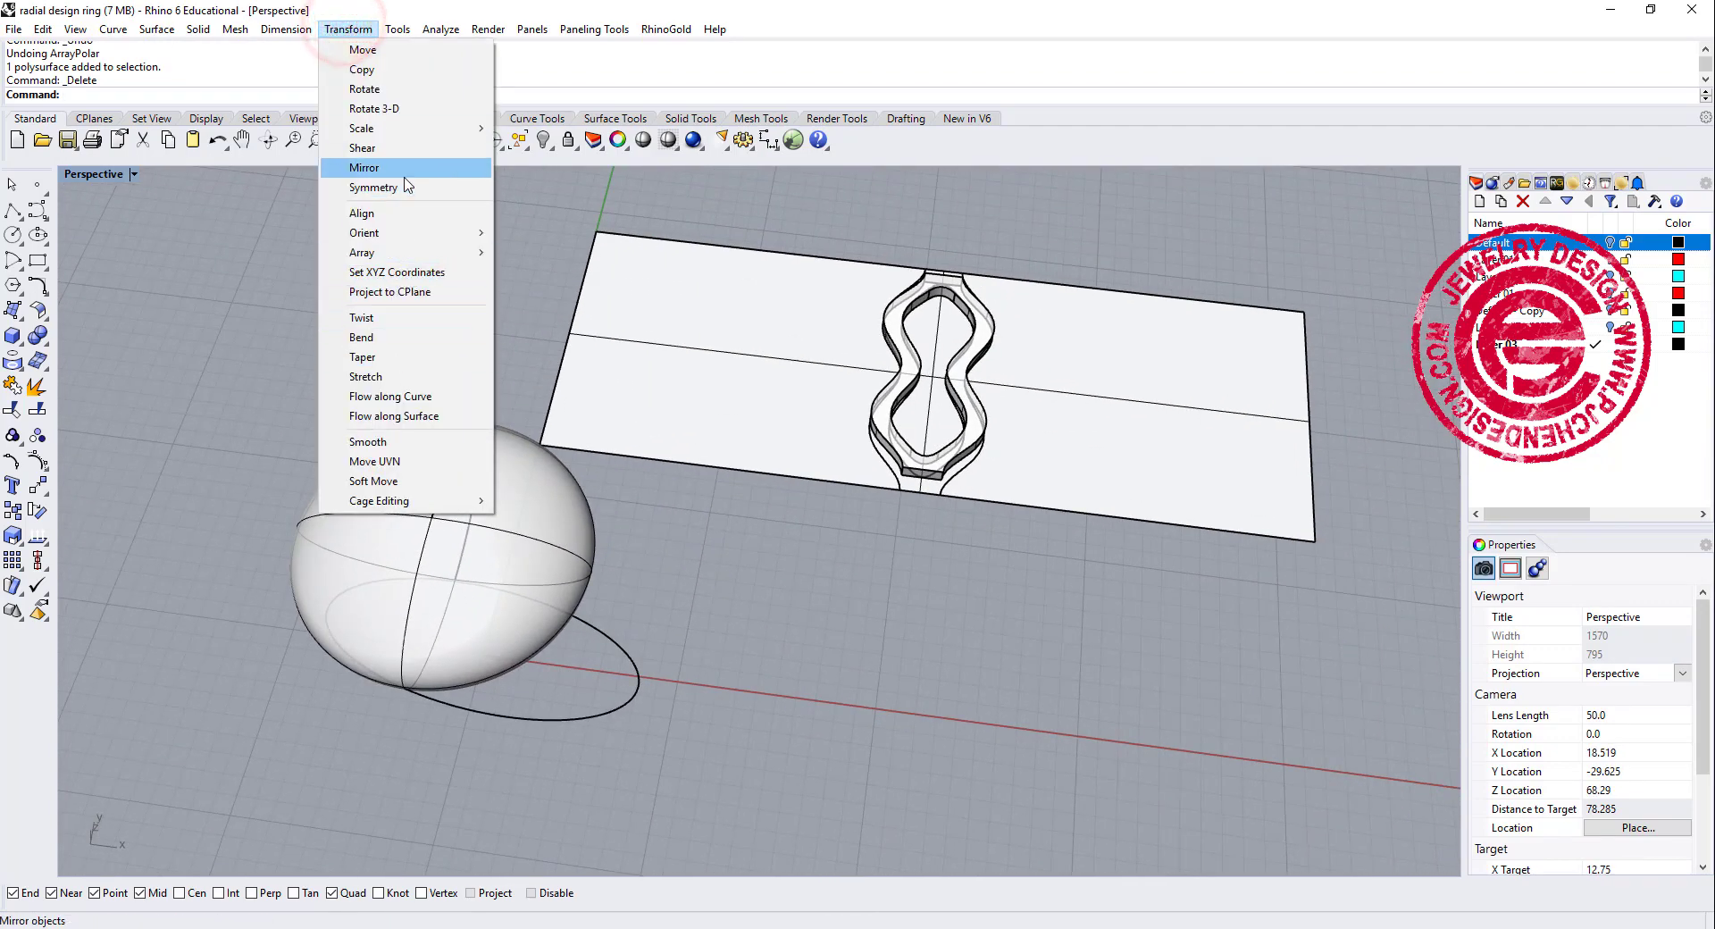
pyautogui.click(415, 416)
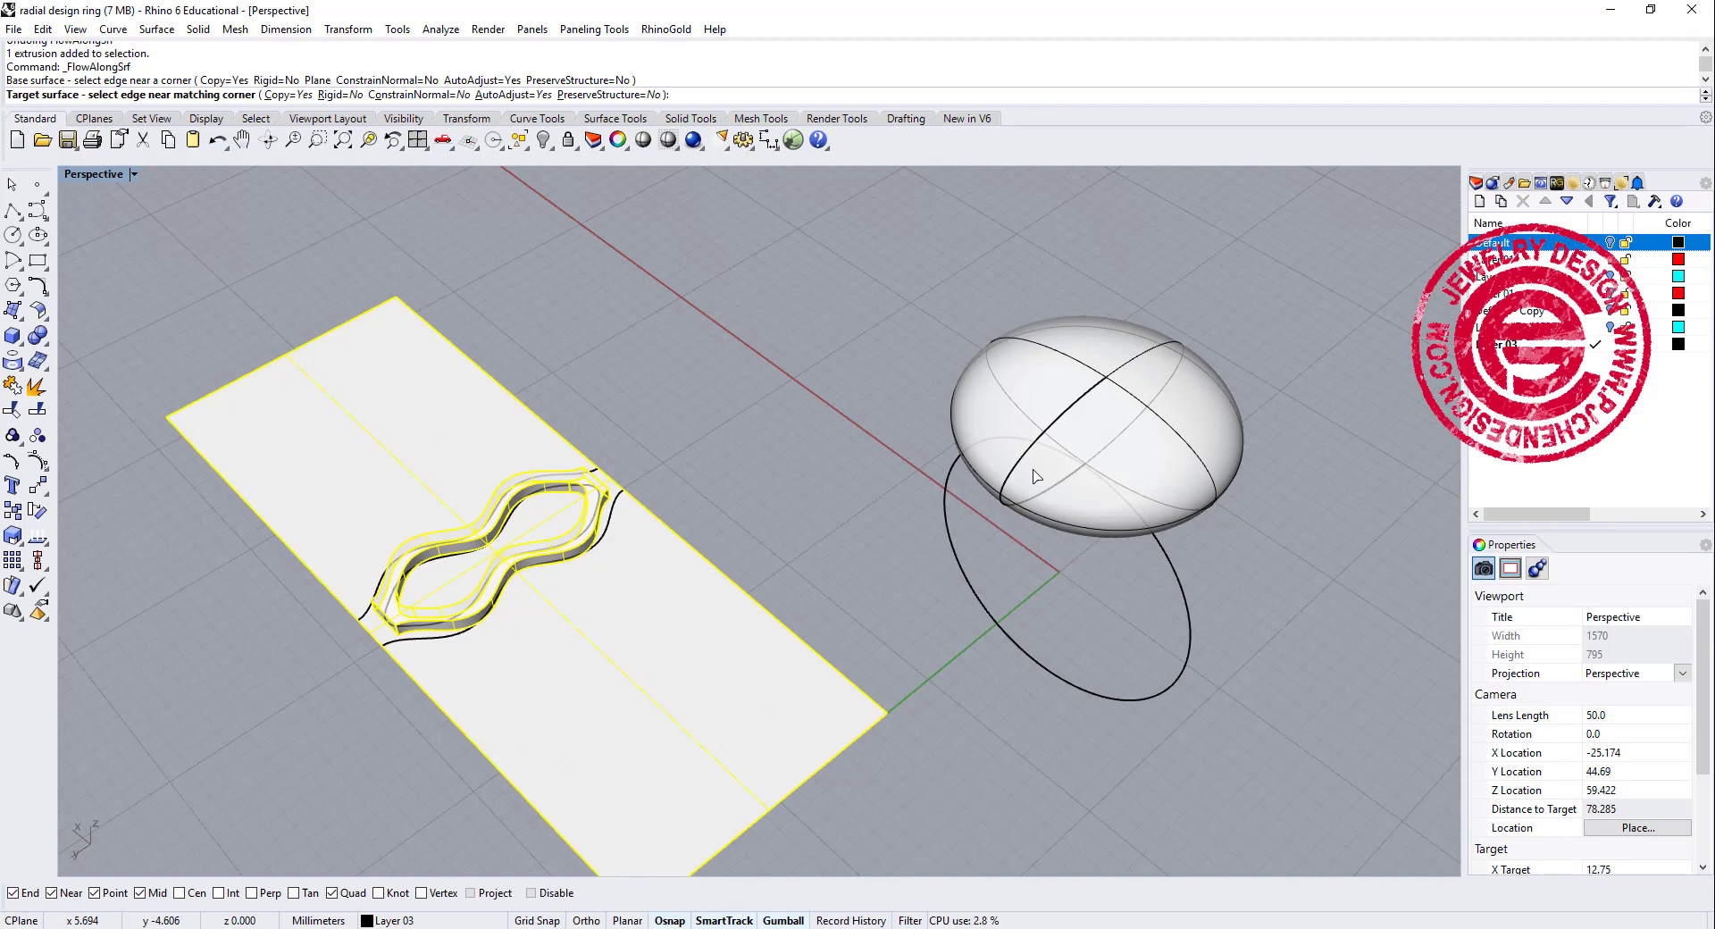
pyautogui.click(1032, 466)
pyautogui.moveTo(1088, 514)
pyautogui.mouseDown(button='right')
pyautogui.moveTo(527, 565)
pyautogui.moveTo(512, 608)
pyautogui.moveTo(650, 563)
pyautogui.mouseUp(button='right')
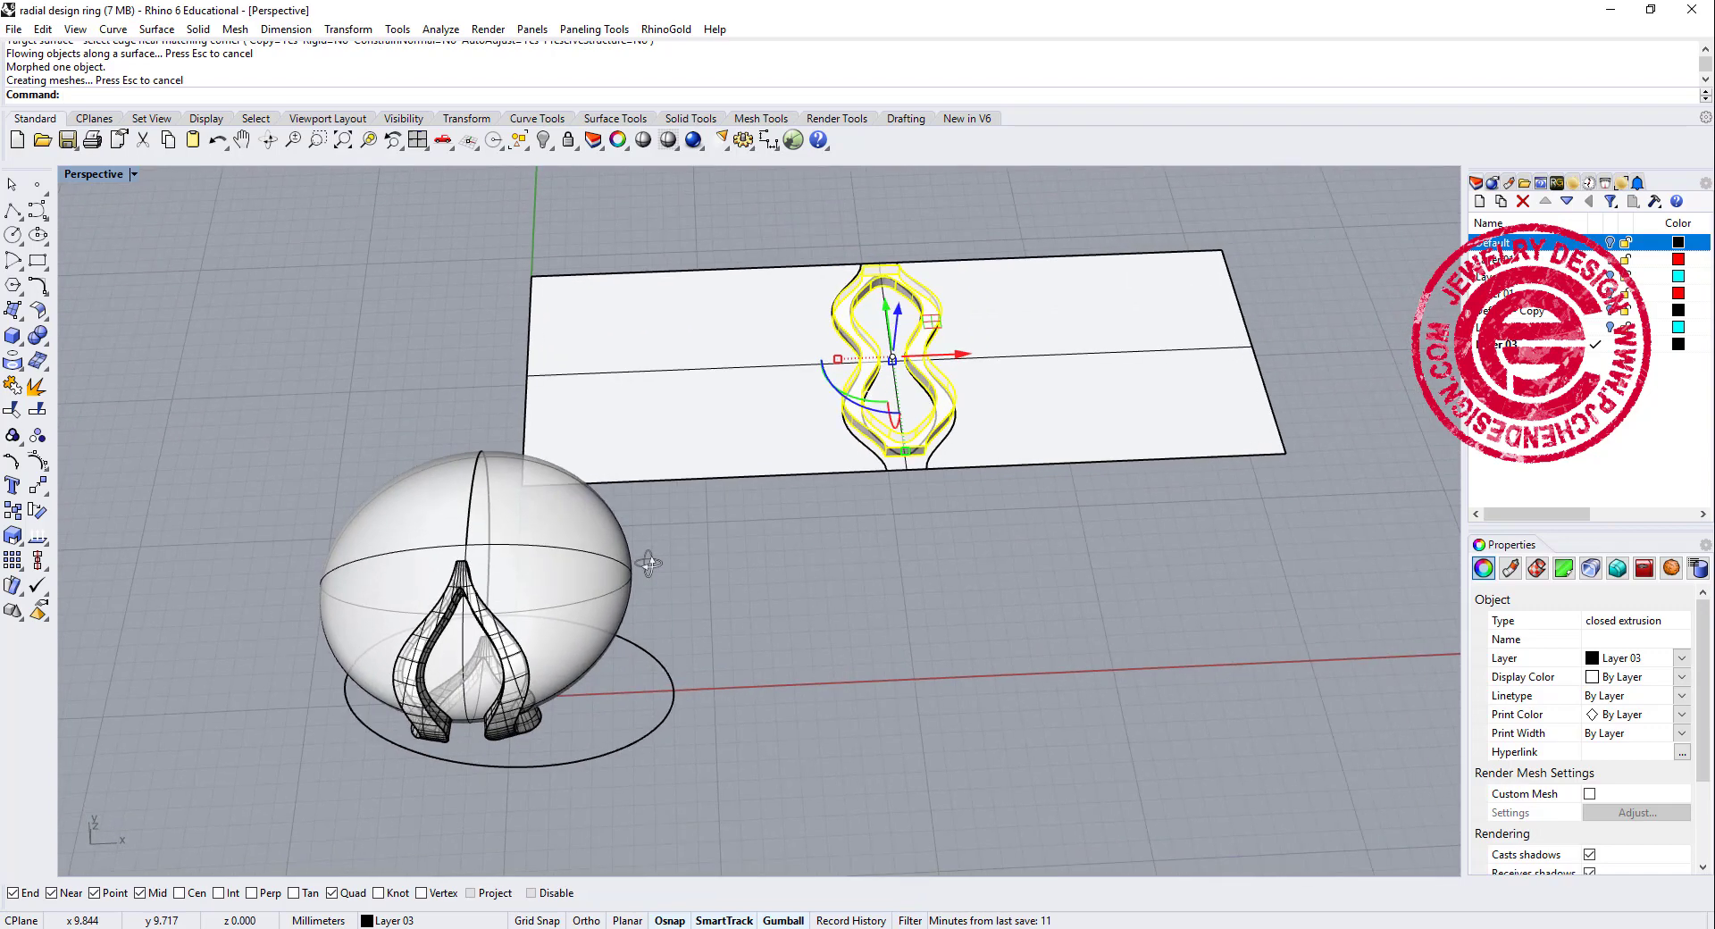
pyautogui.moveTo(522, 587); pyautogui.dragTo(523, 470, button='right')
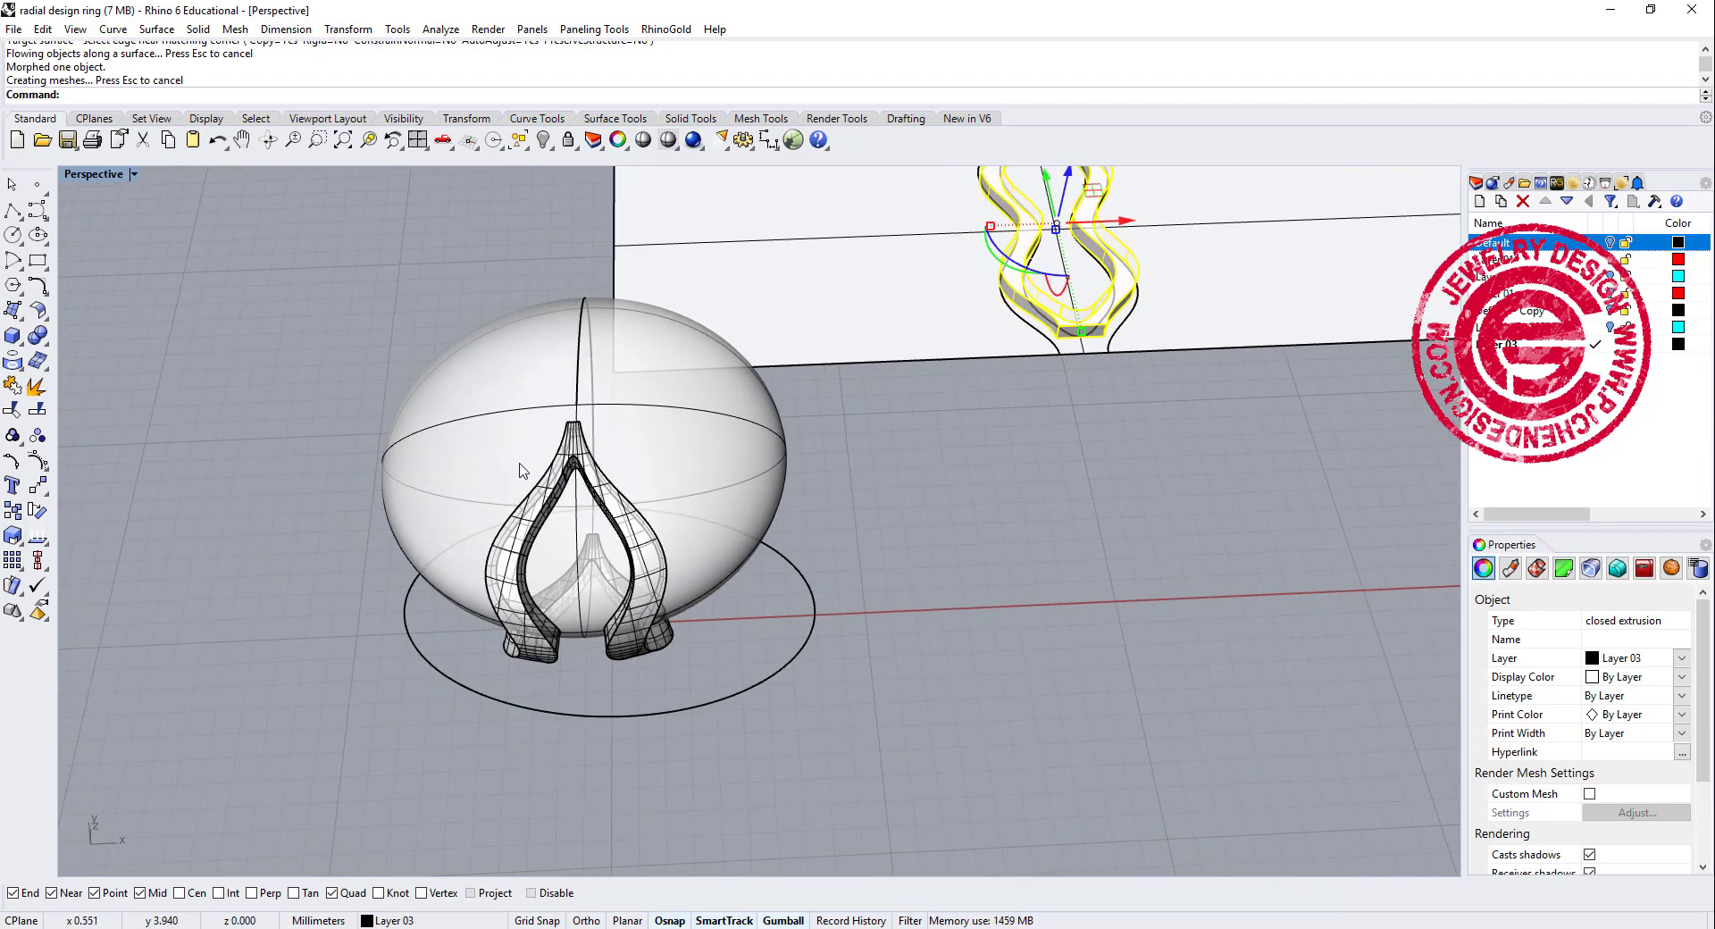
# Polar-array the flowed petal piece into 8 copies over 360° around the origin.
pyautogui.doubleClick(95, 177)
pyautogui.click(281, 411)
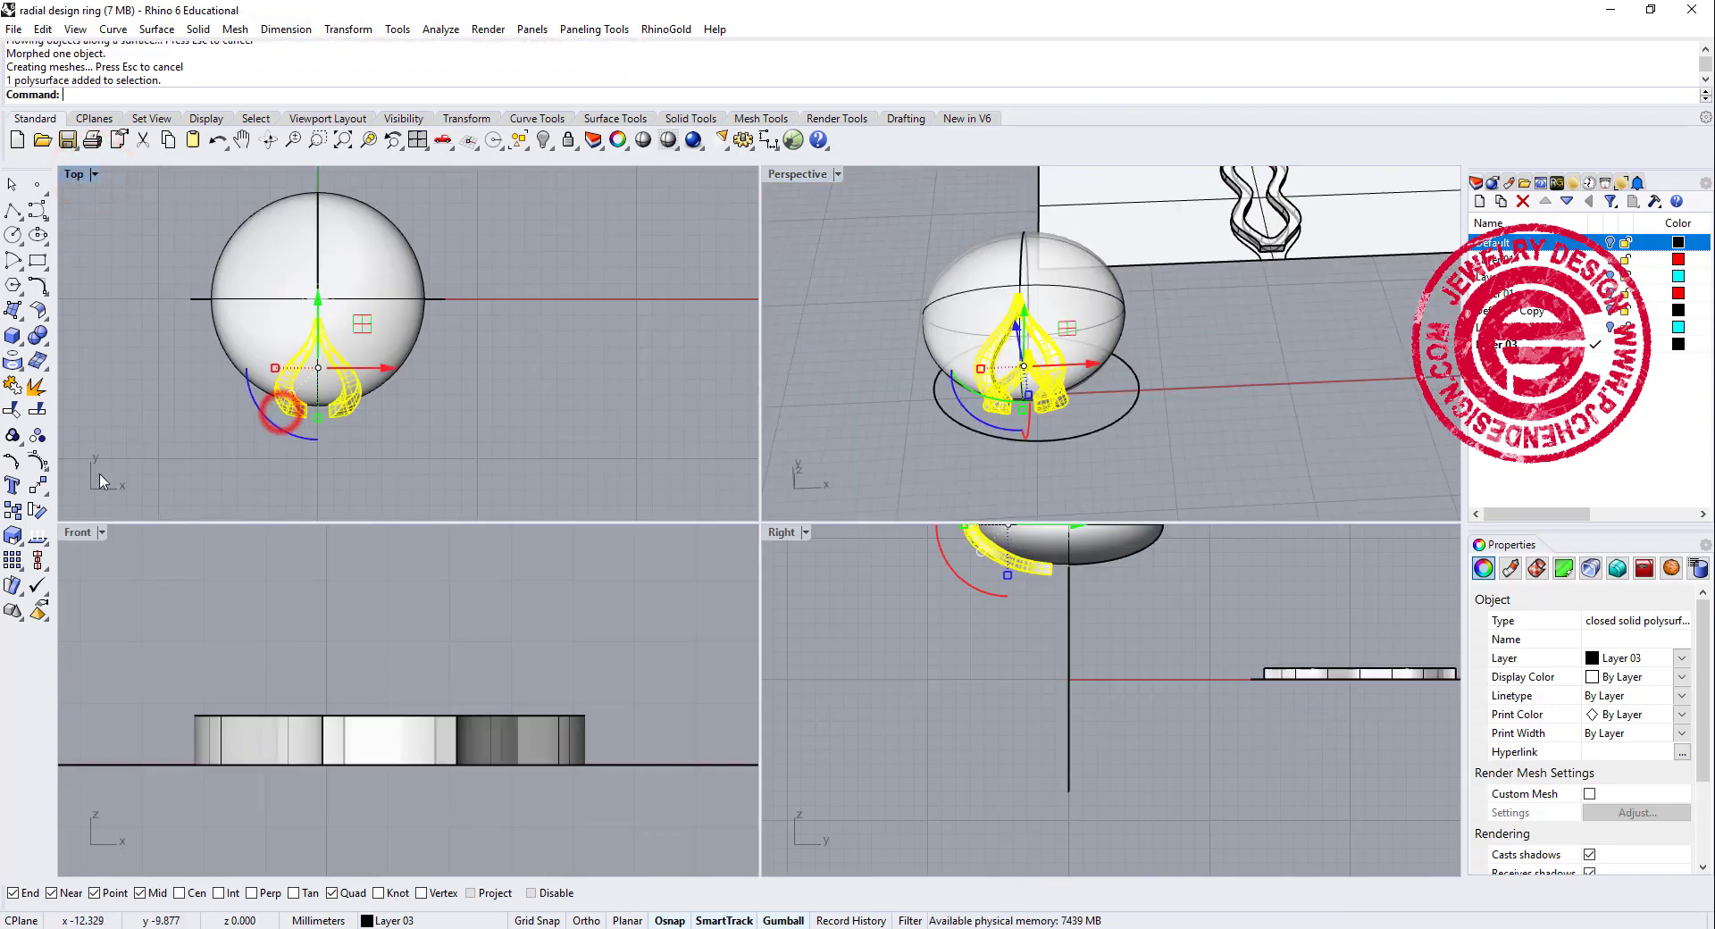
pyautogui.click(19, 568)
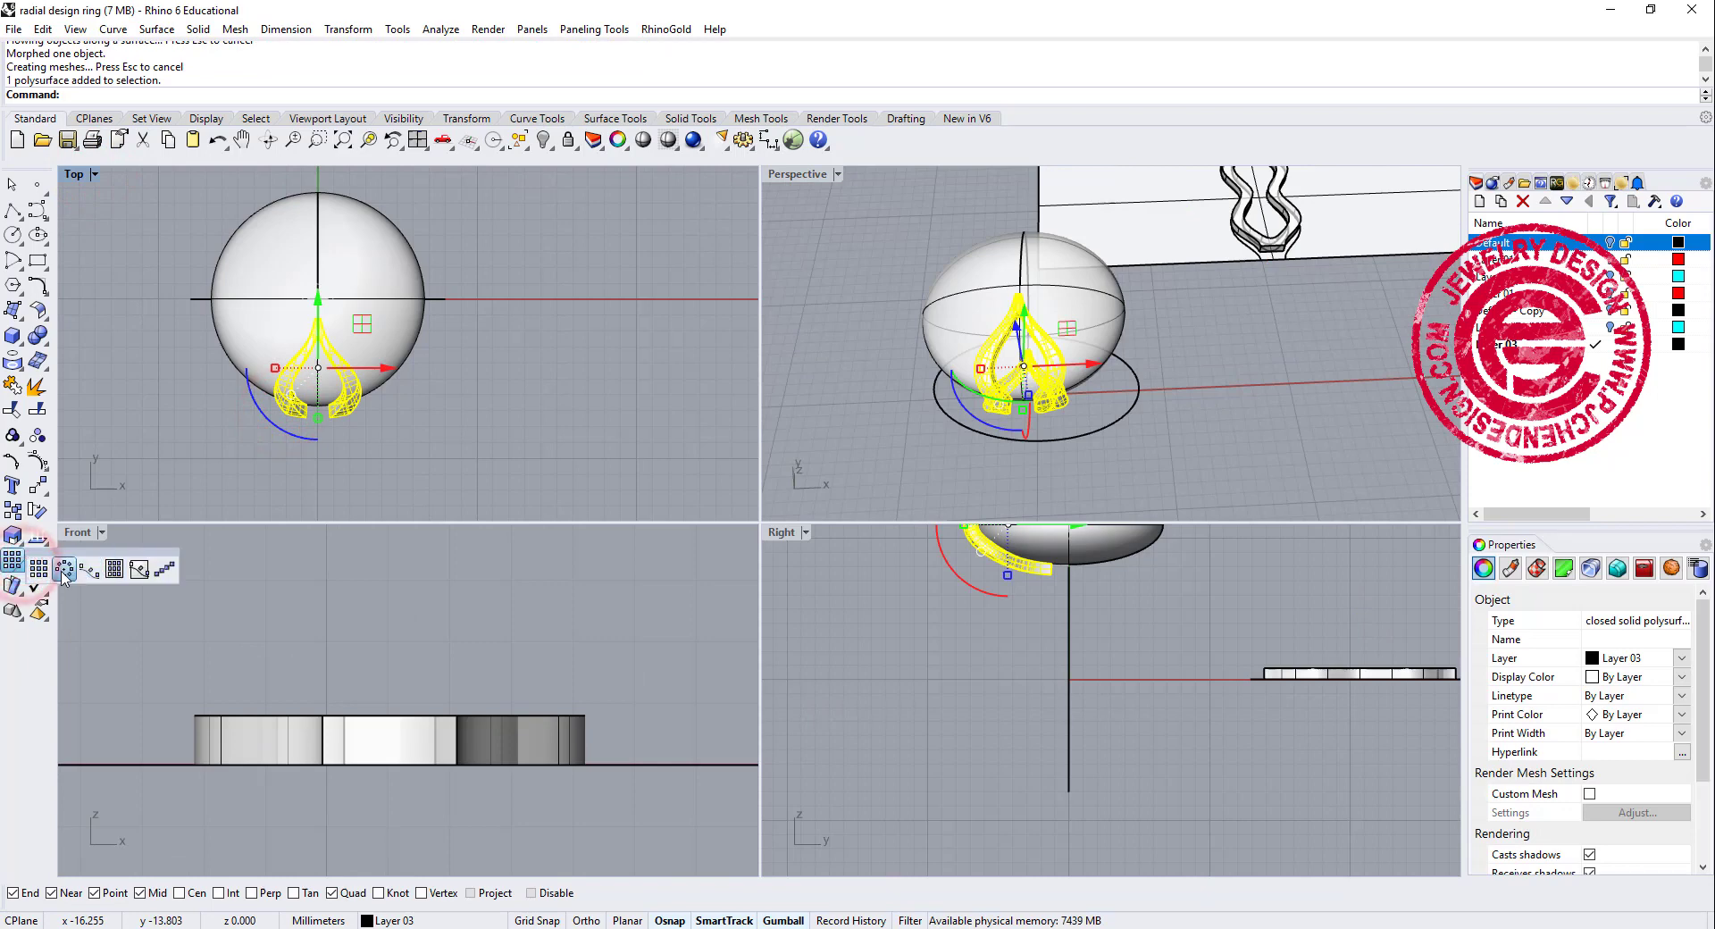
pyautogui.click(58, 570)
pyautogui.write('0')
pyautogui.press('Return')
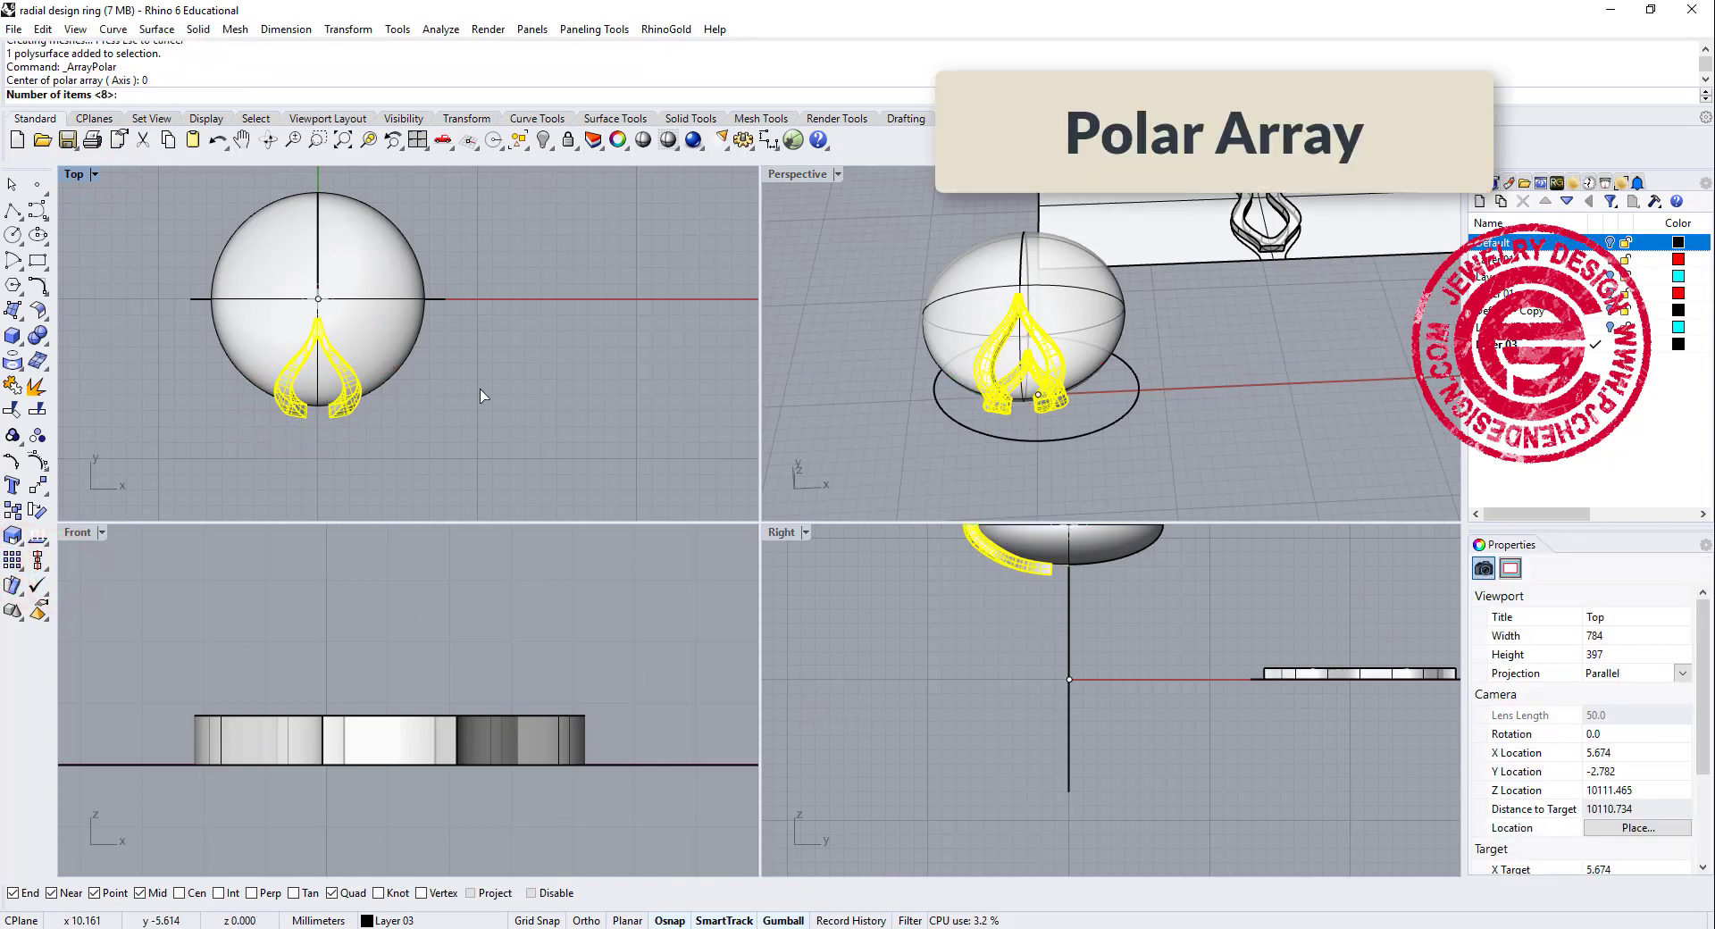
pyautogui.press('Return')
pyautogui.press('Return')
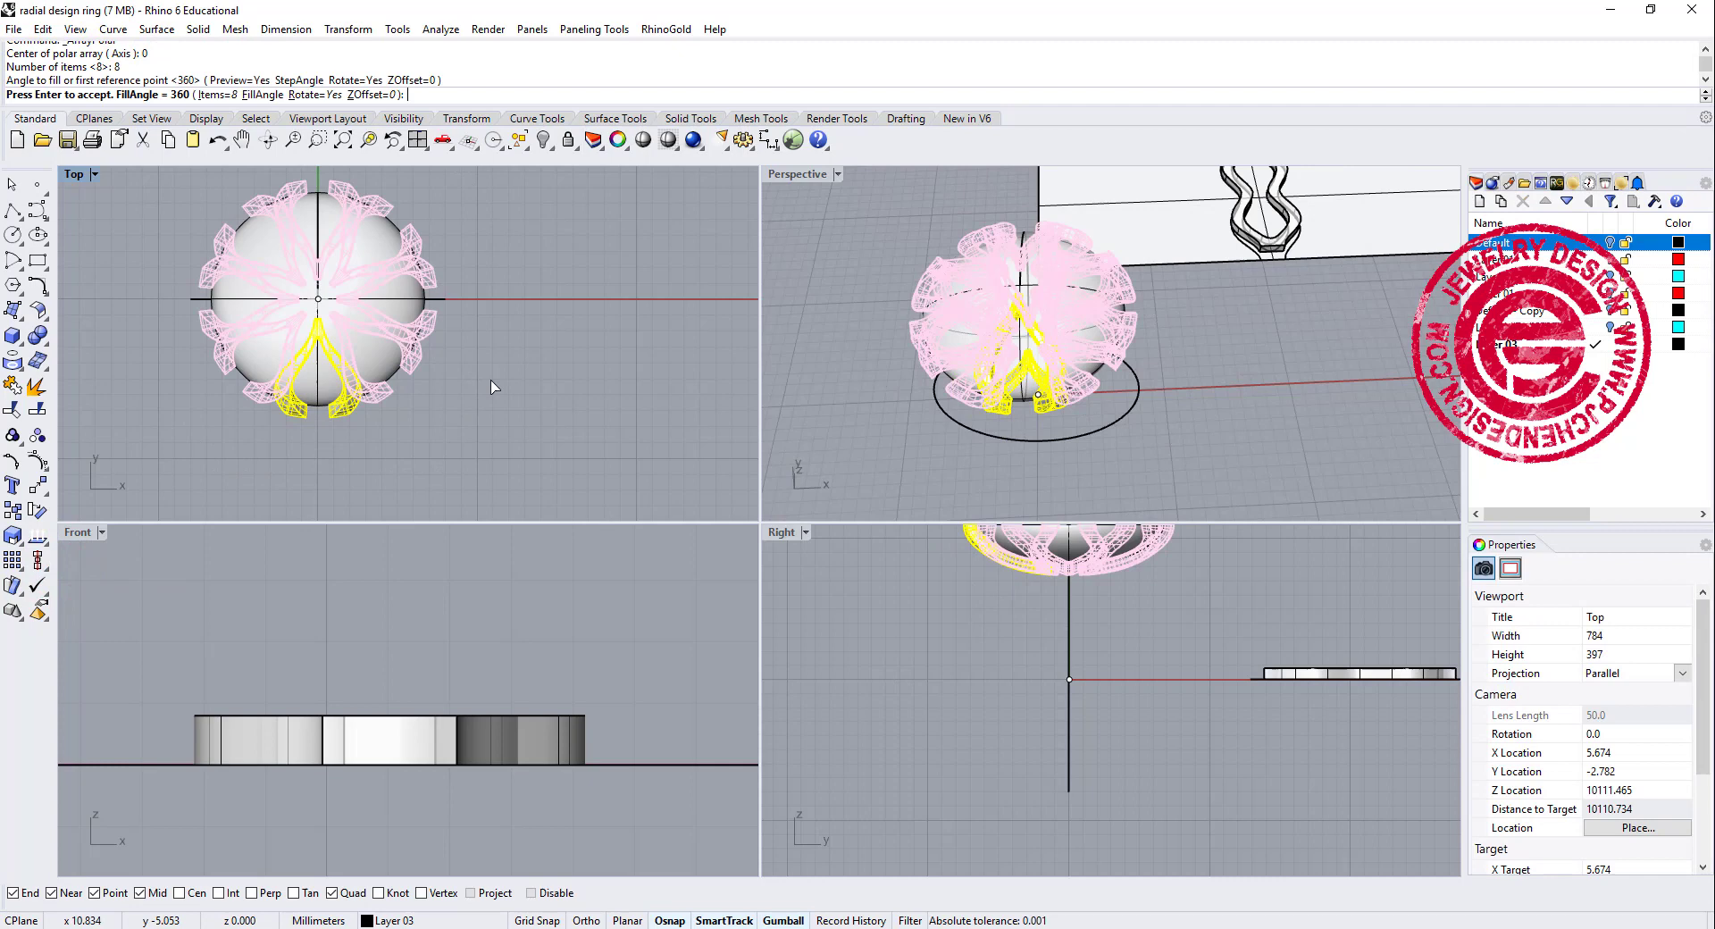
pyautogui.press('Return')
pyautogui.click(528, 397)
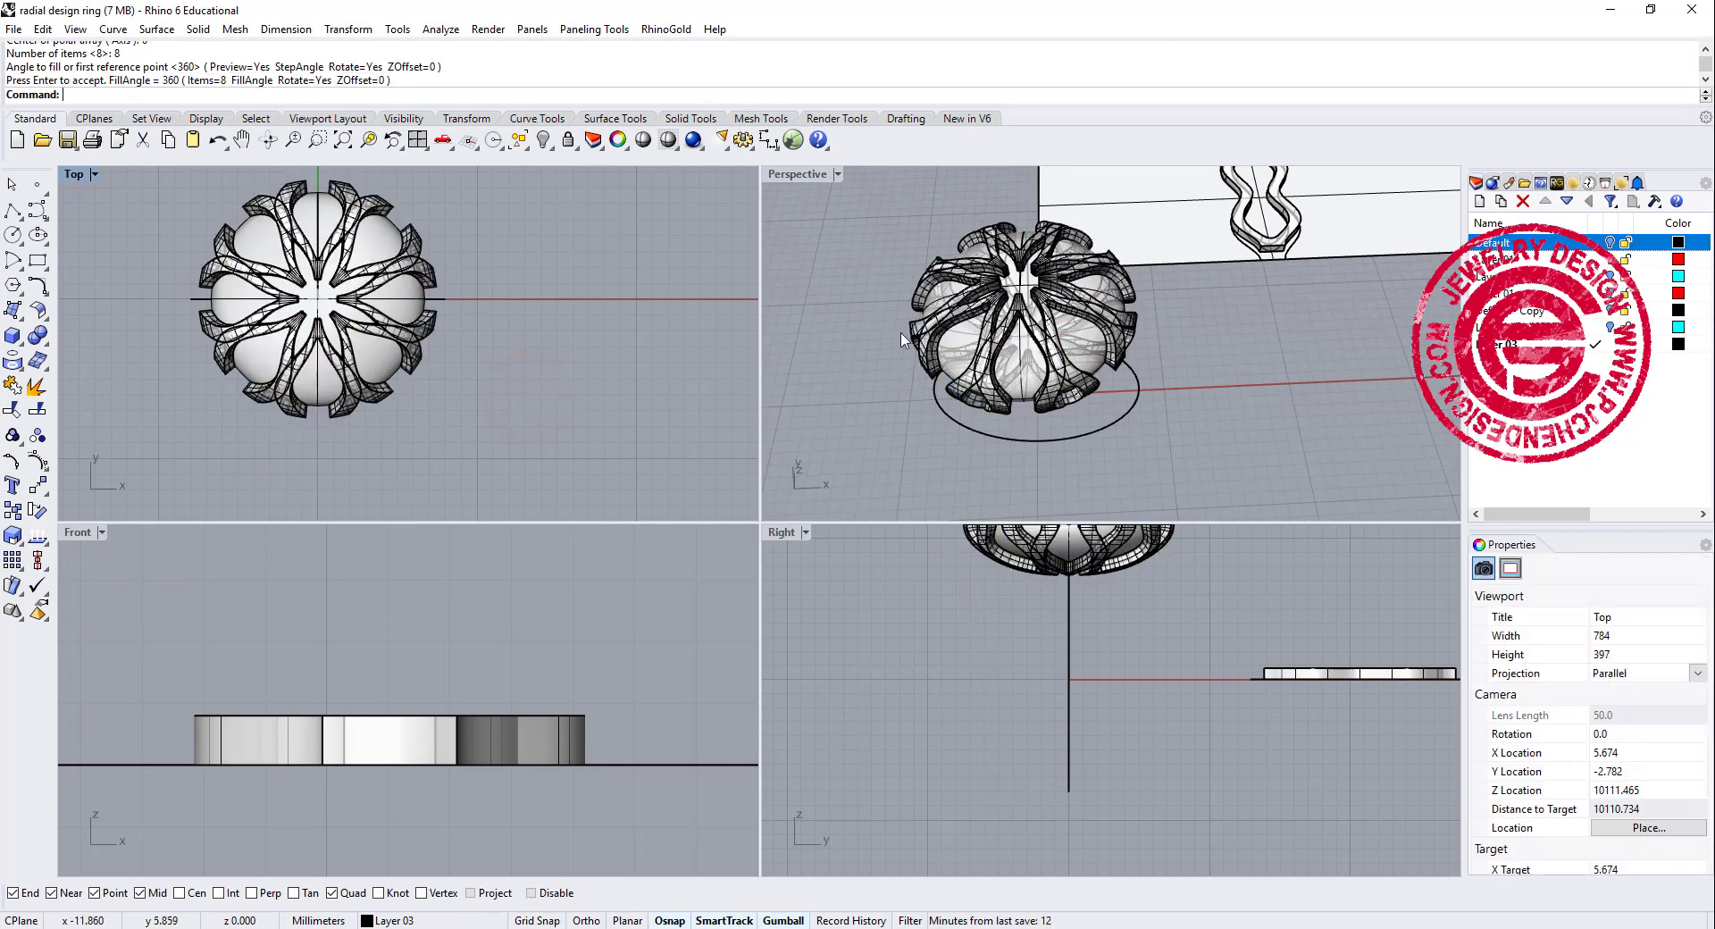
pyautogui.moveTo(903, 340); pyautogui.dragTo(936, 332, button='right')
pyautogui.moveTo(647, 409); pyautogui.dragTo(594, 372, button='right')
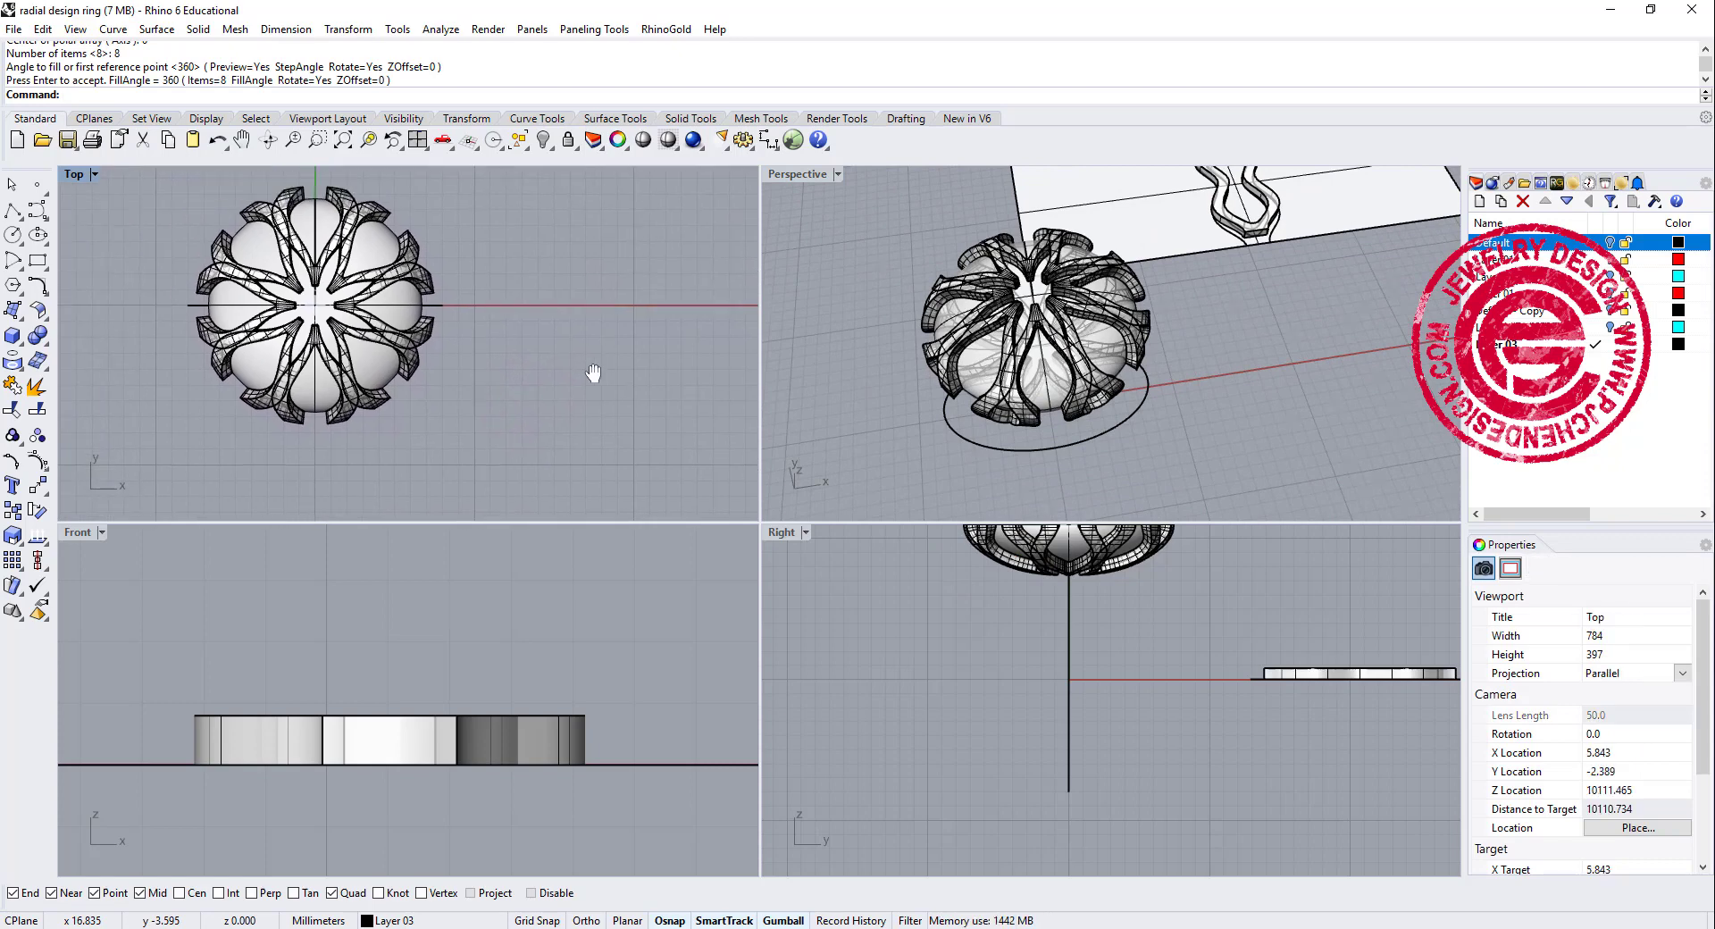
pyautogui.moveTo(498, 427); pyautogui.dragTo(523, 411, button='right')
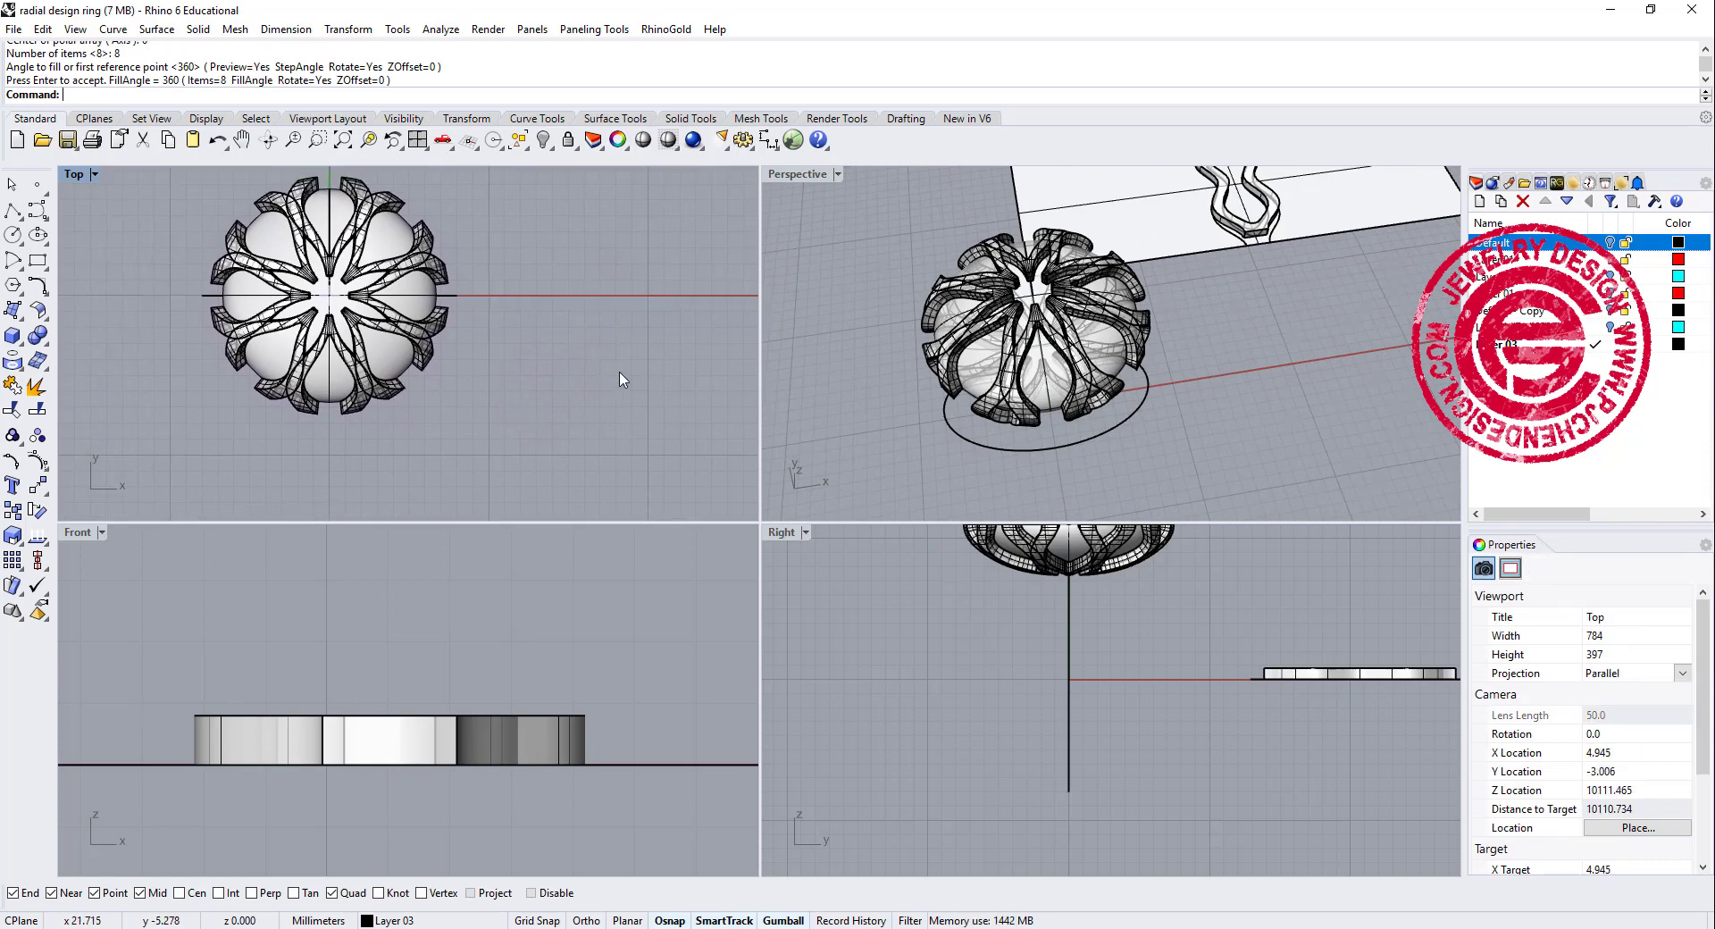
pyautogui.scroll(-2, 424, 356)
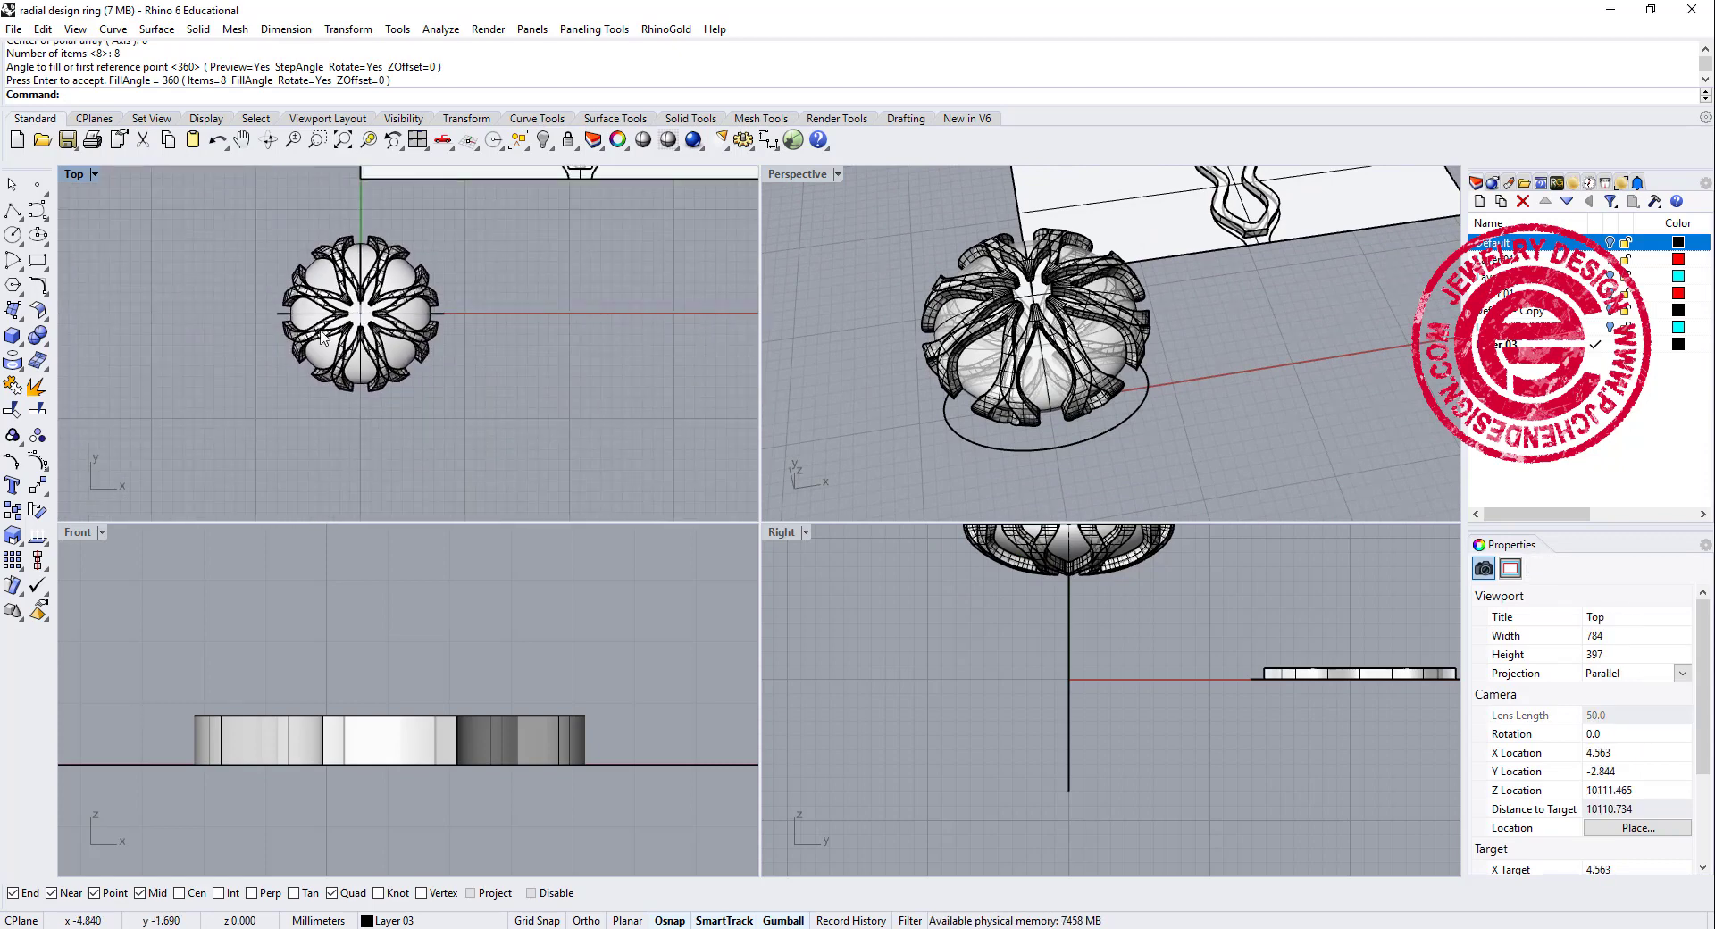
# Hide the leftover reference objects and maximize the Front view on the ring.
pyautogui.click(544, 139)
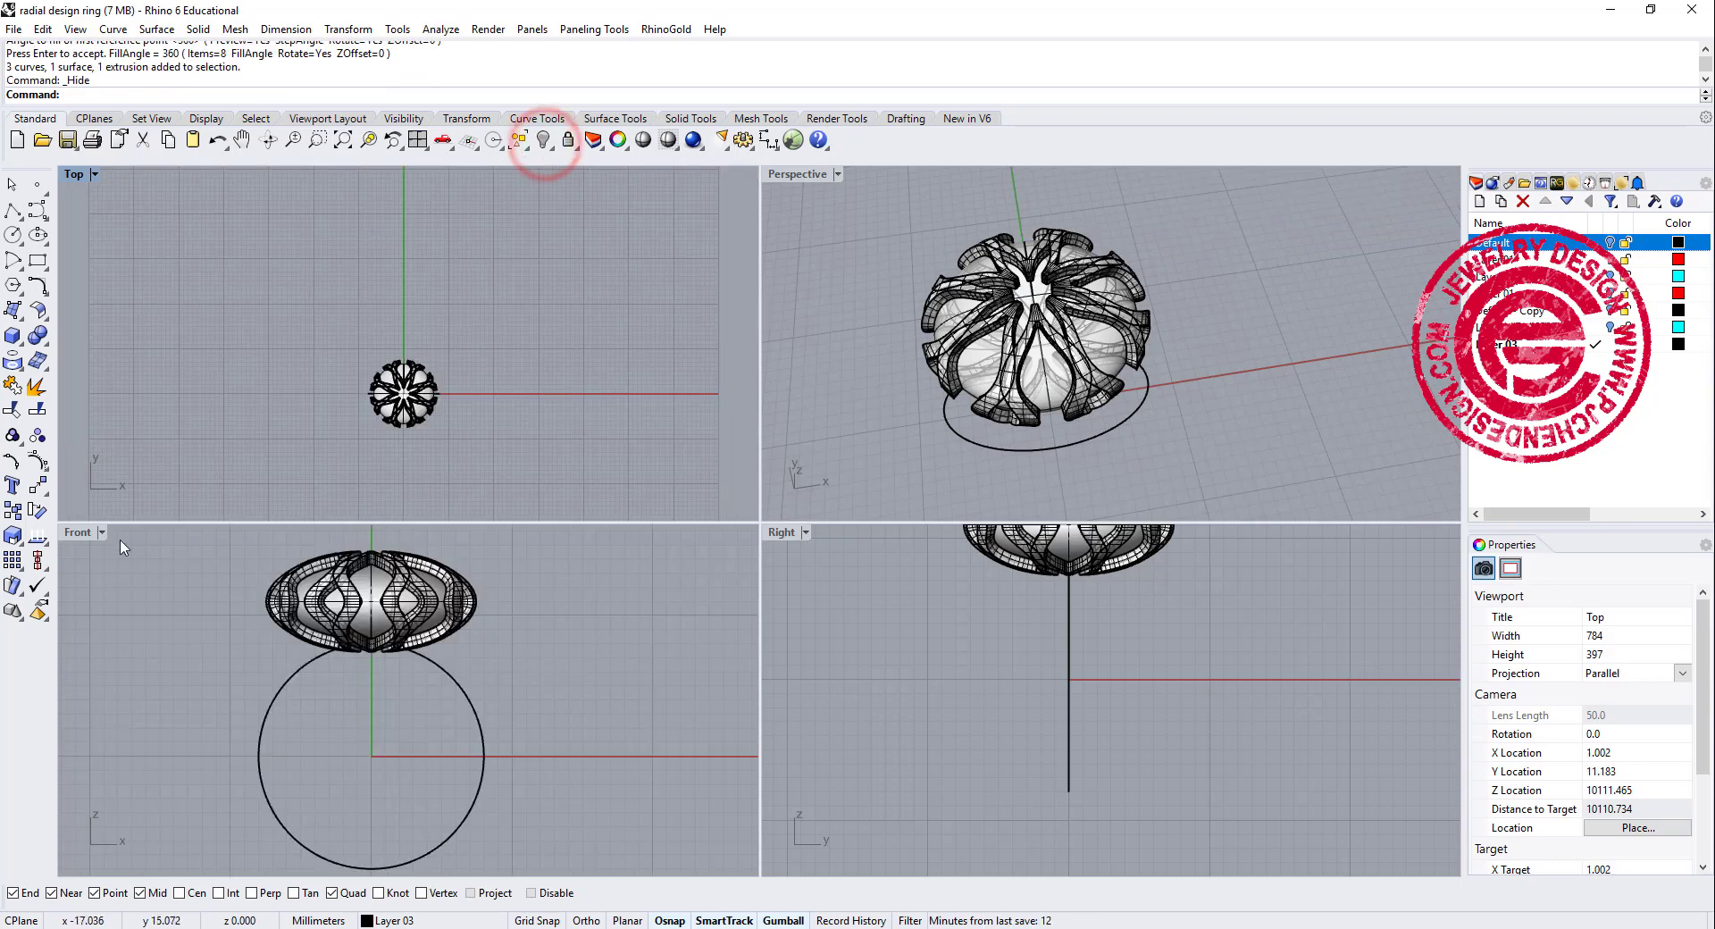
pyautogui.doubleClick(85, 536)
pyautogui.moveTo(643, 605); pyautogui.dragTo(752, 536, button='right')
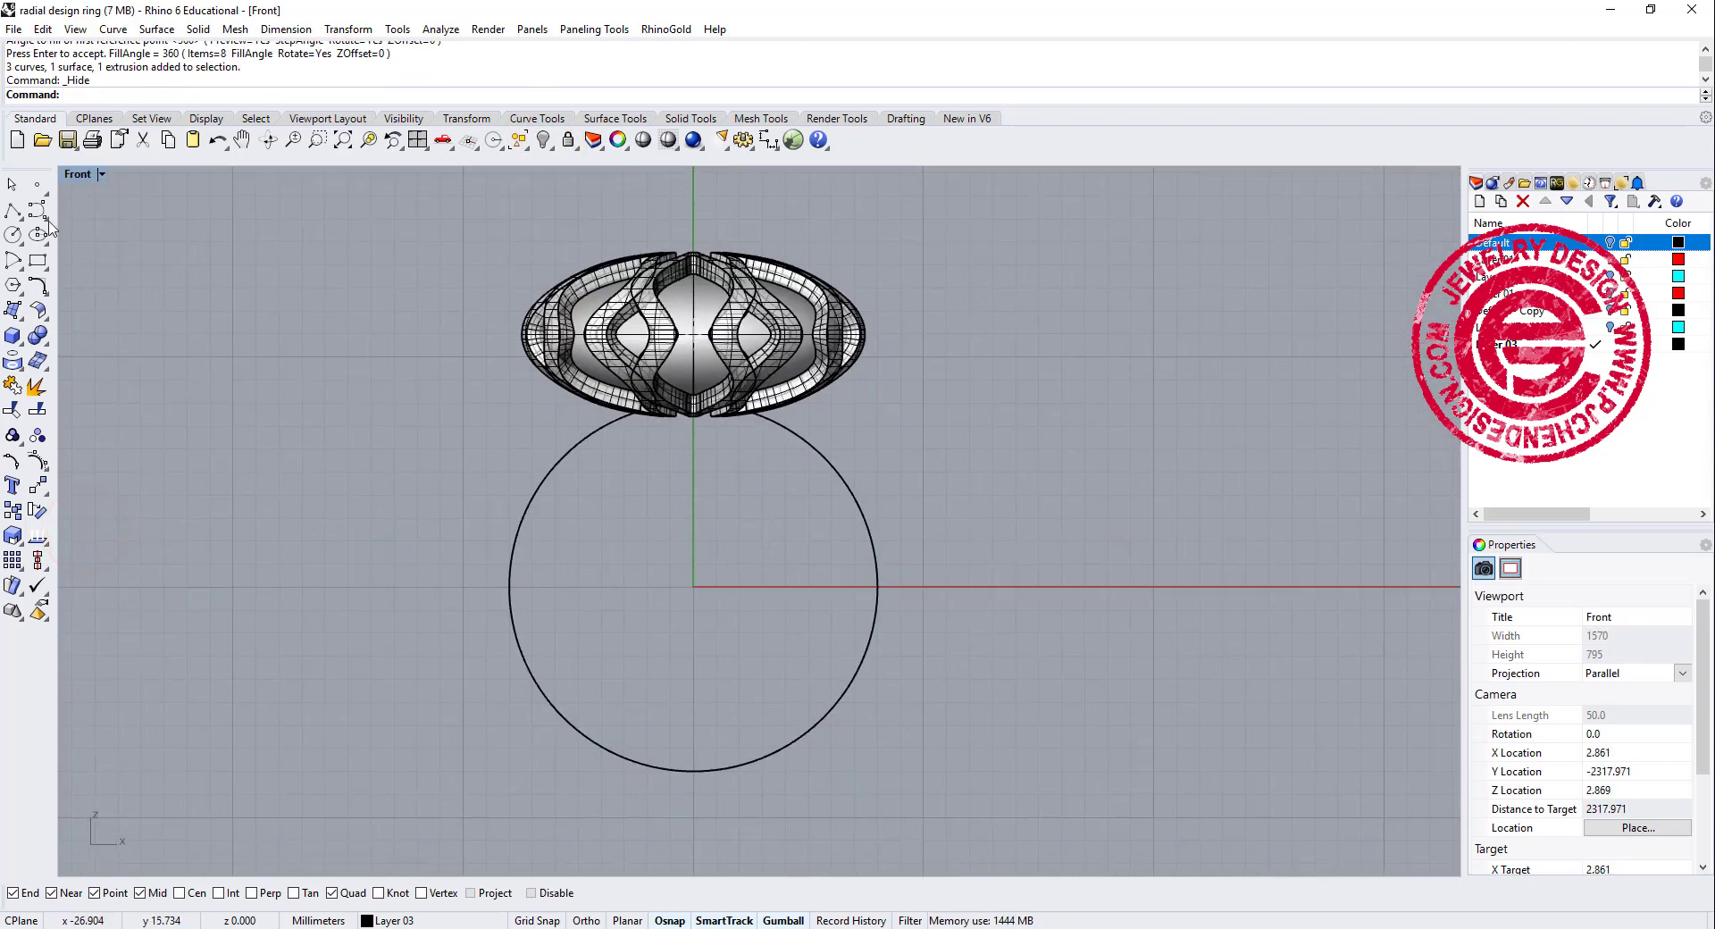
# Draw a half-arc centred at 0 from the circle's left side round to its right.
pyautogui.click(12, 260)
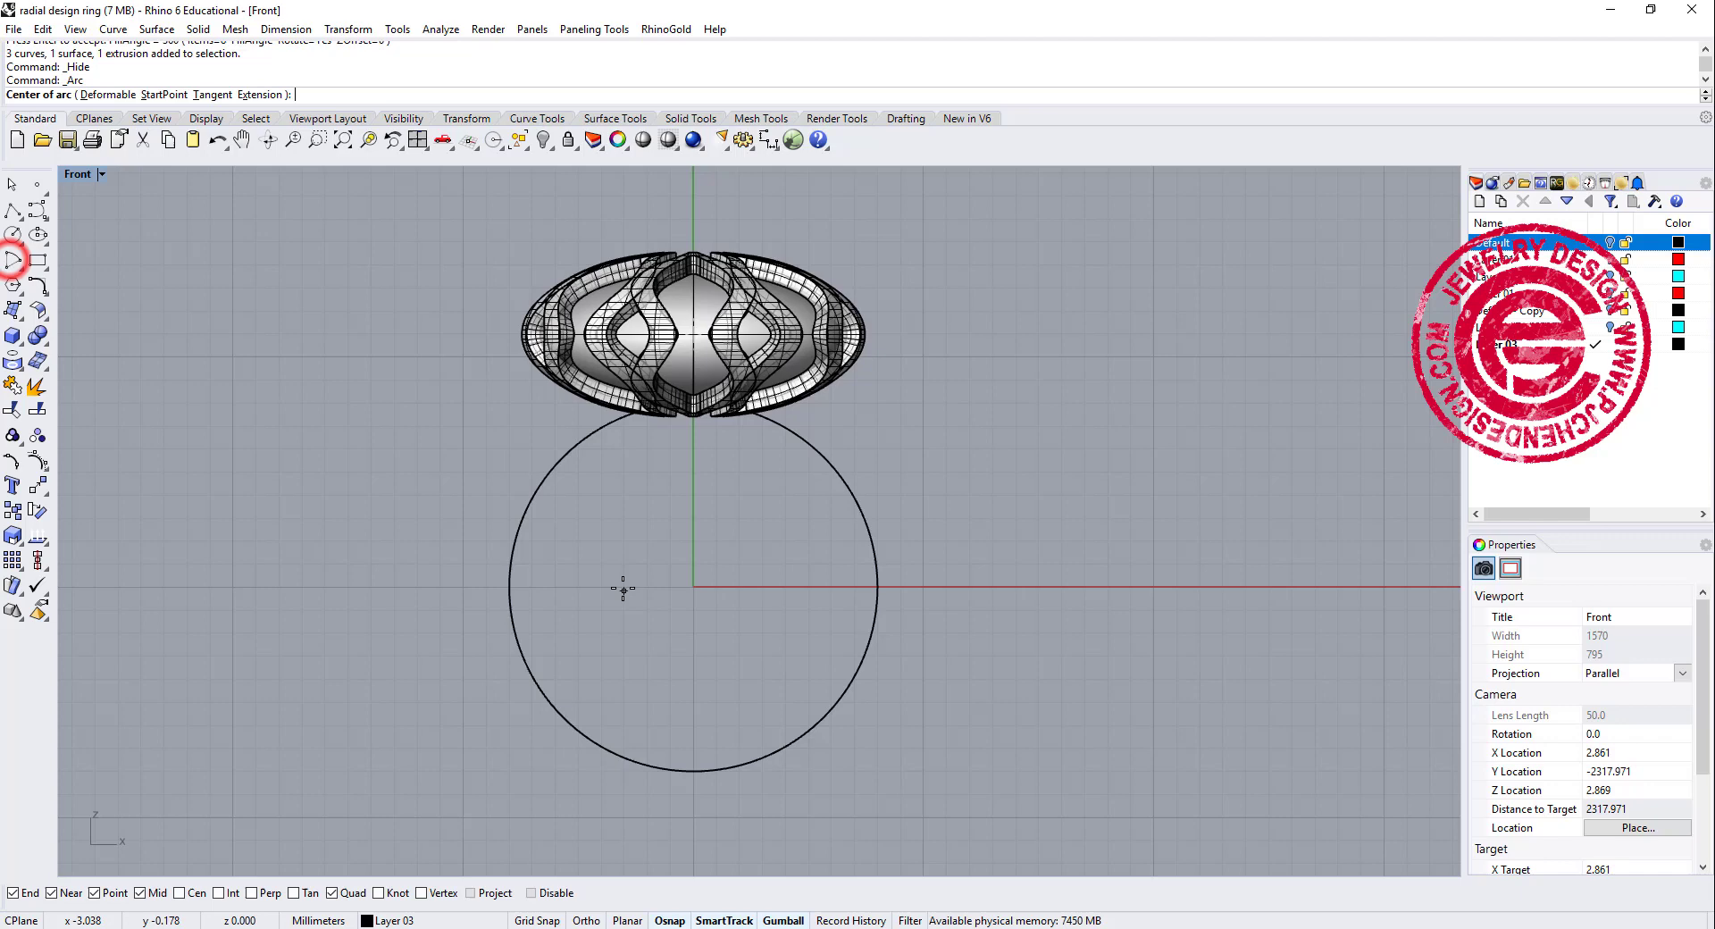
pyautogui.write('0')
pyautogui.press('Return')
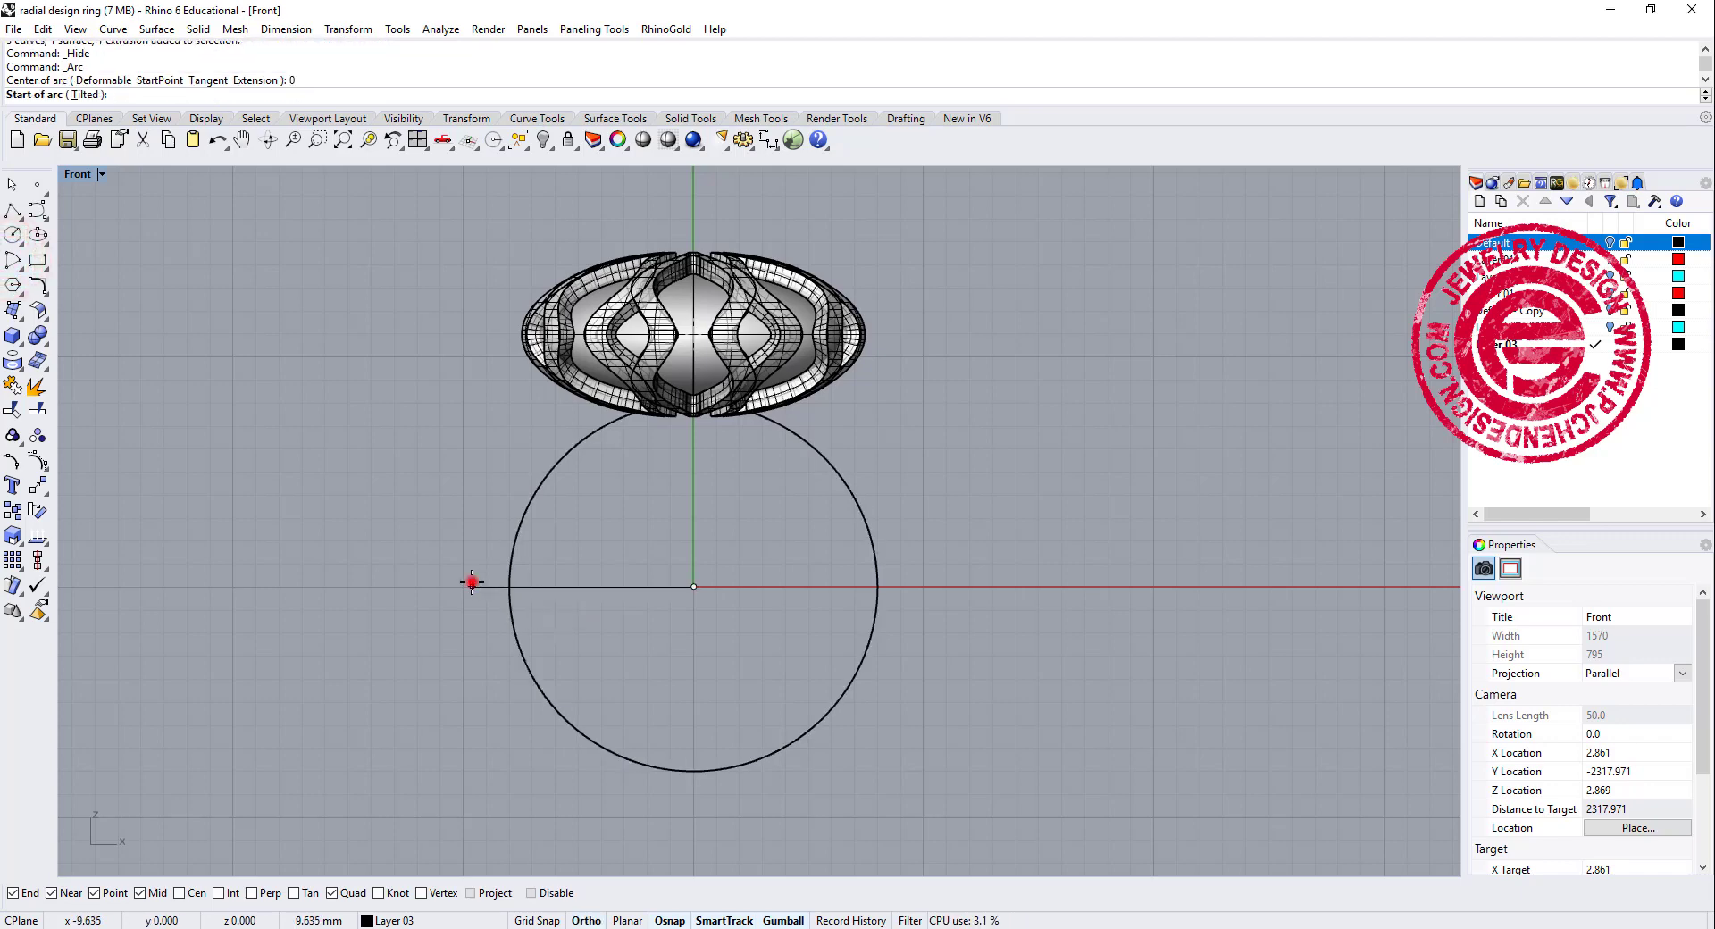
pyautogui.click(472, 583)
pyautogui.click(923, 576)
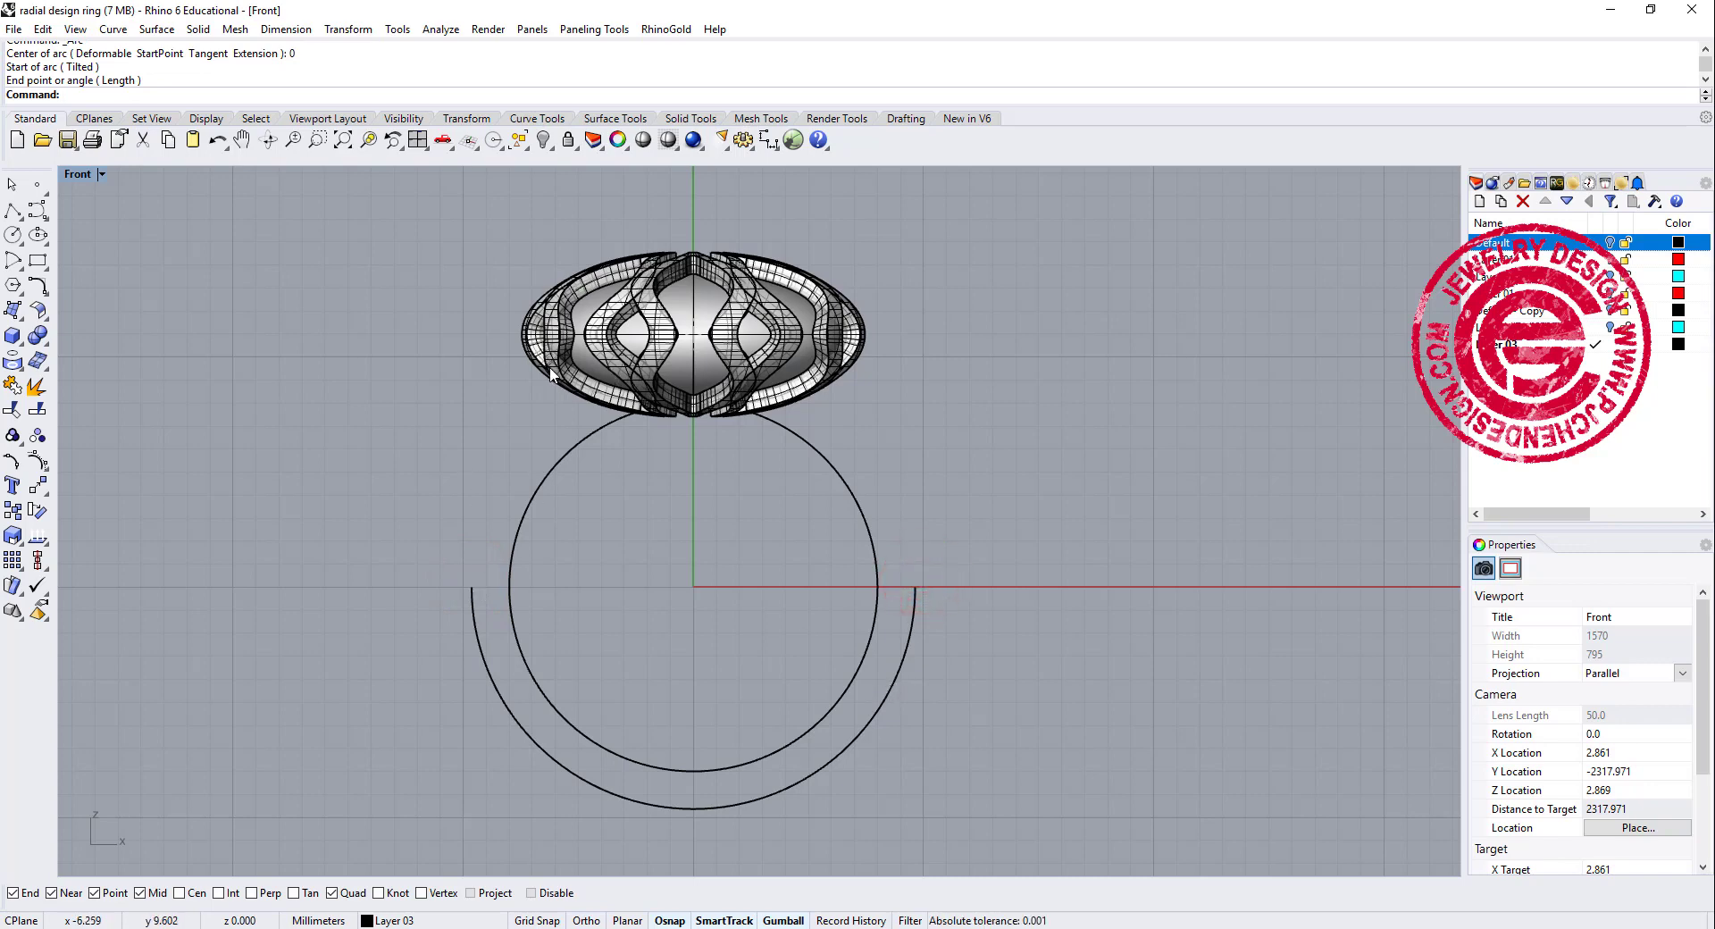
pyautogui.click(47, 212)
# Start a polyline at the head's left edge, then cancel the misplaced attempt.
pyautogui.scroll(2, 560, 357)
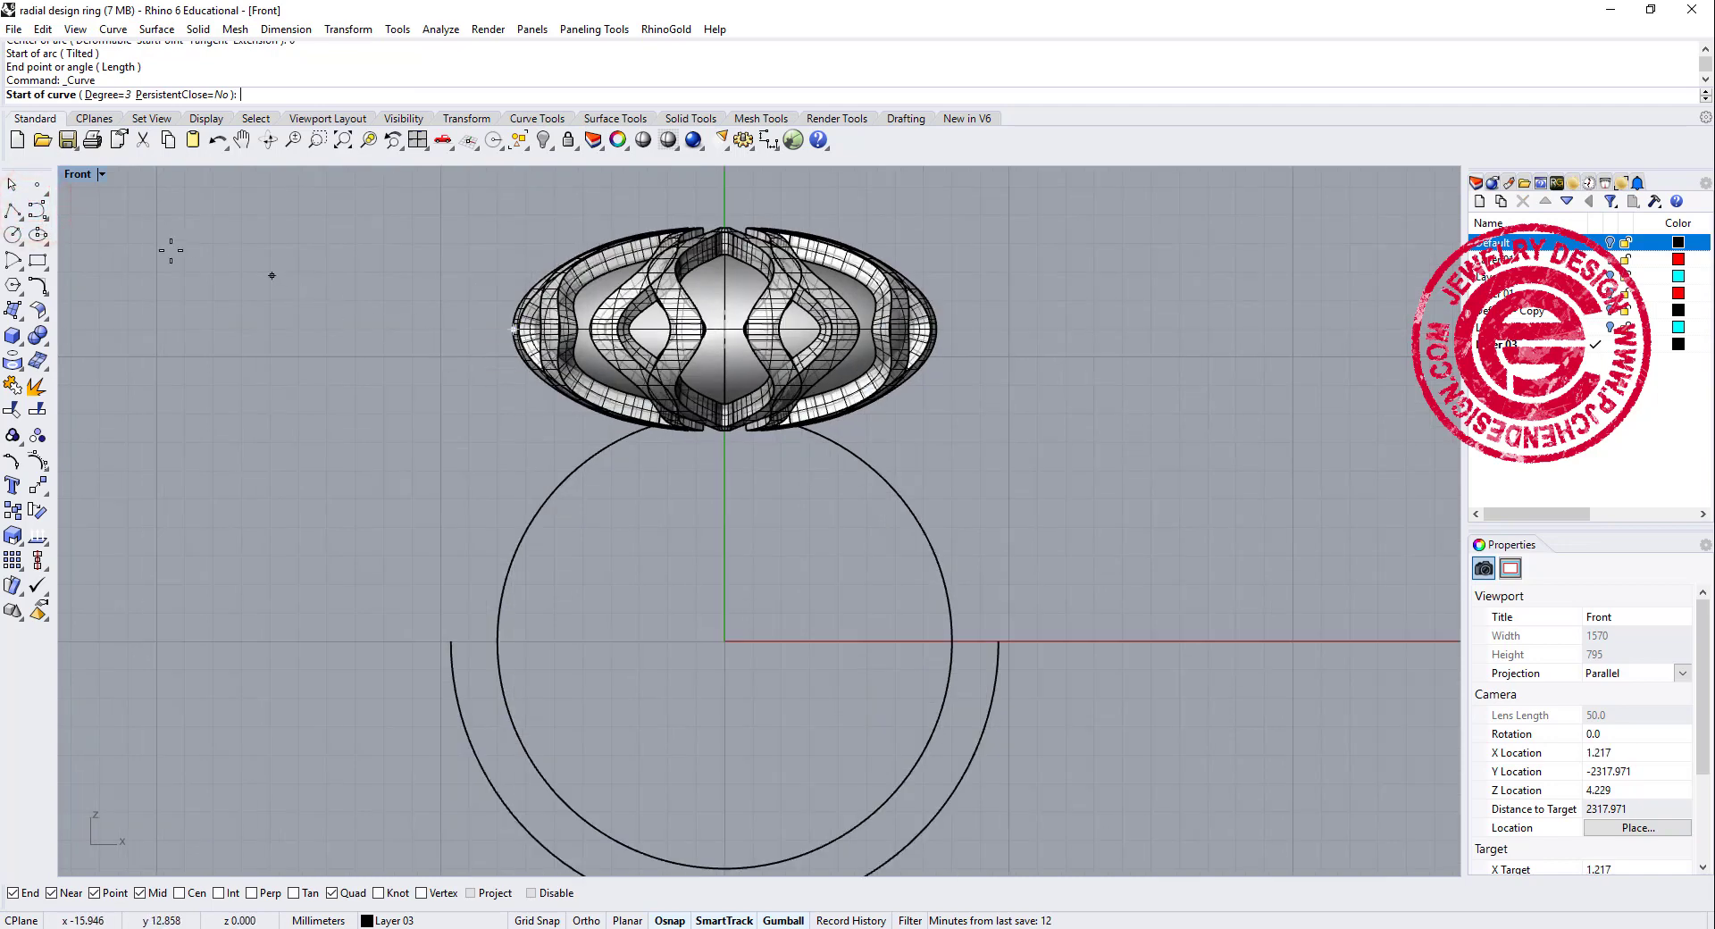
pyautogui.click(11, 212)
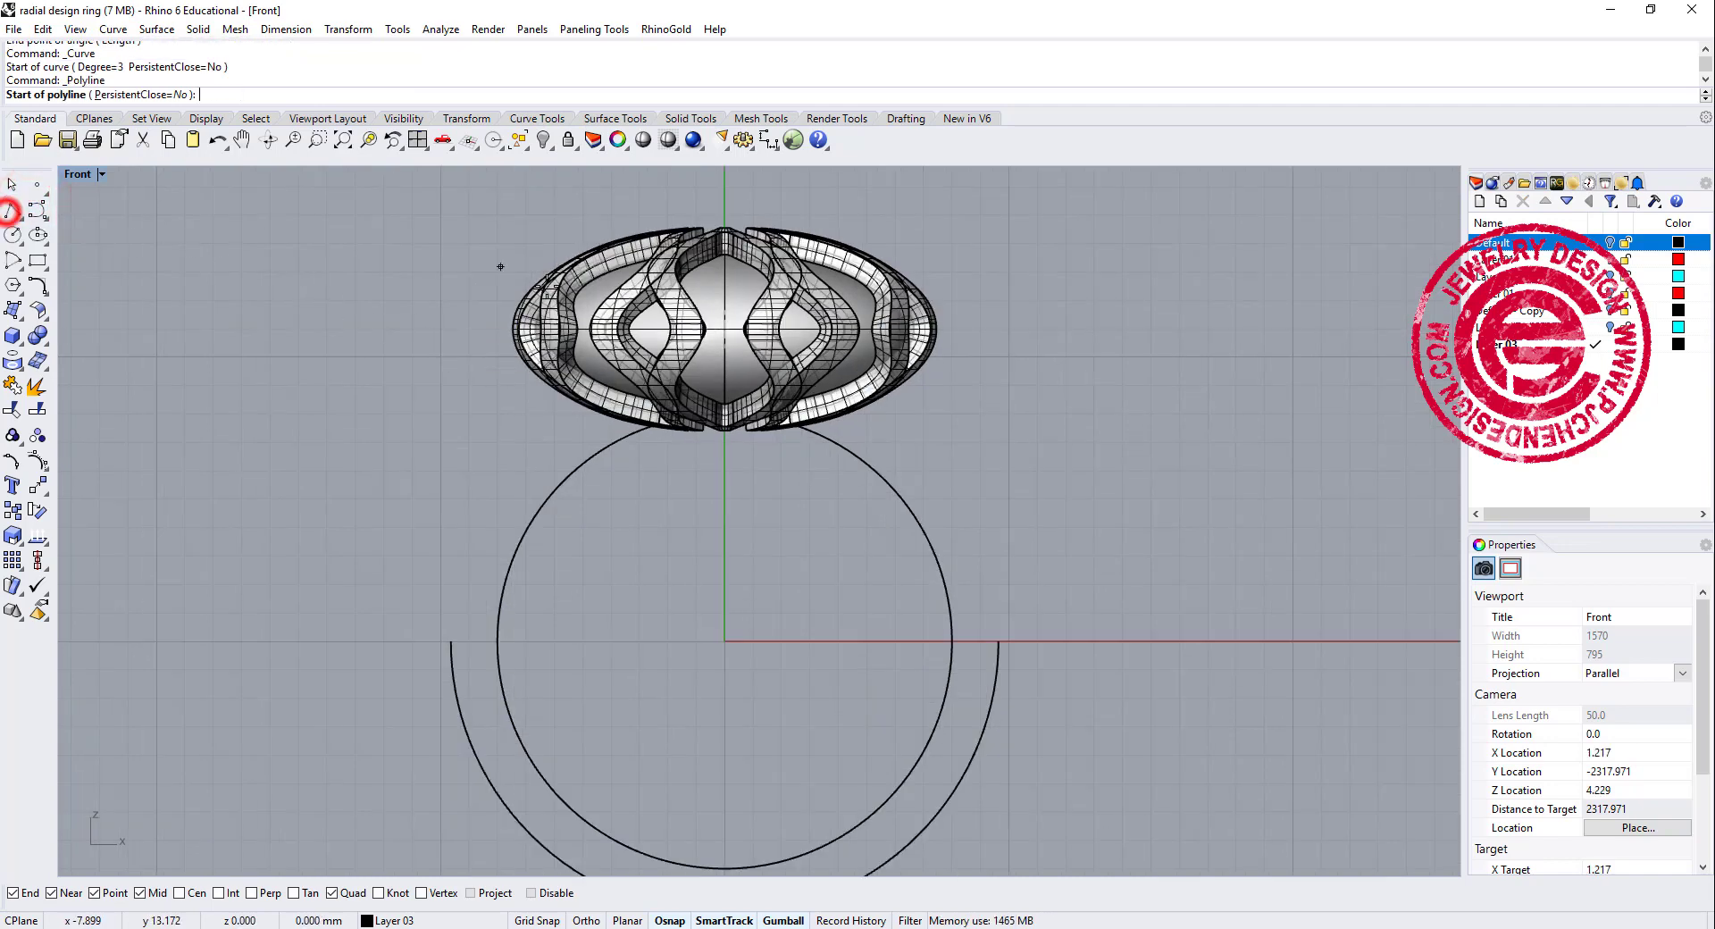
pyautogui.click(529, 365)
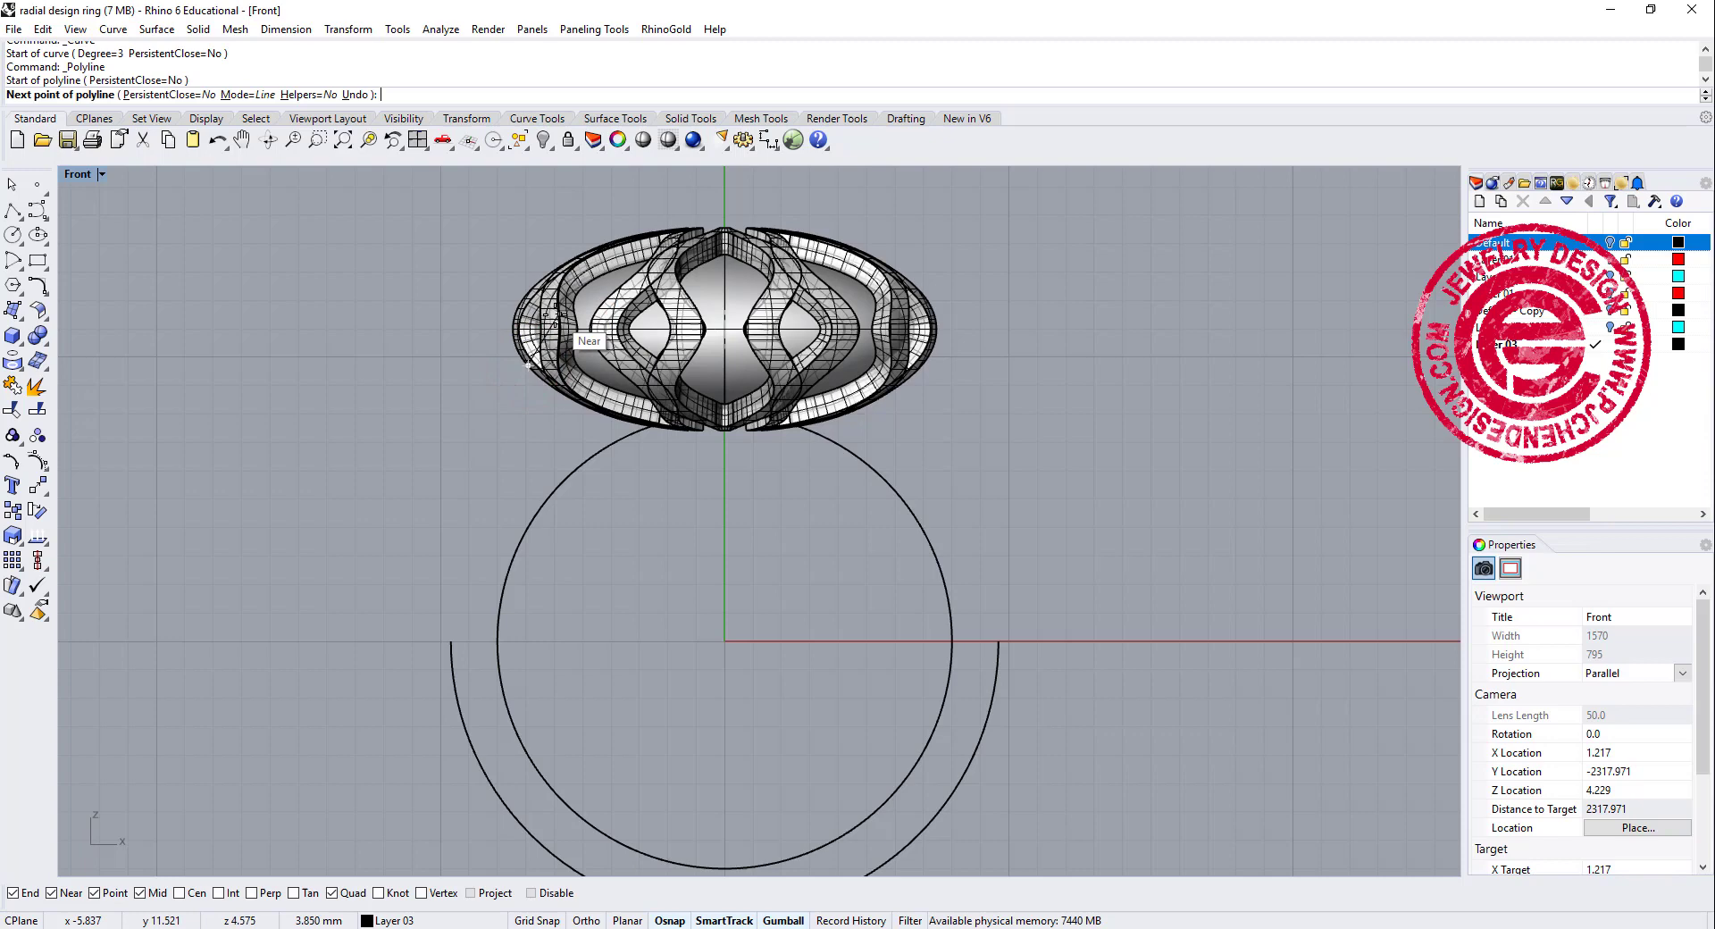
pyautogui.press('Escape')
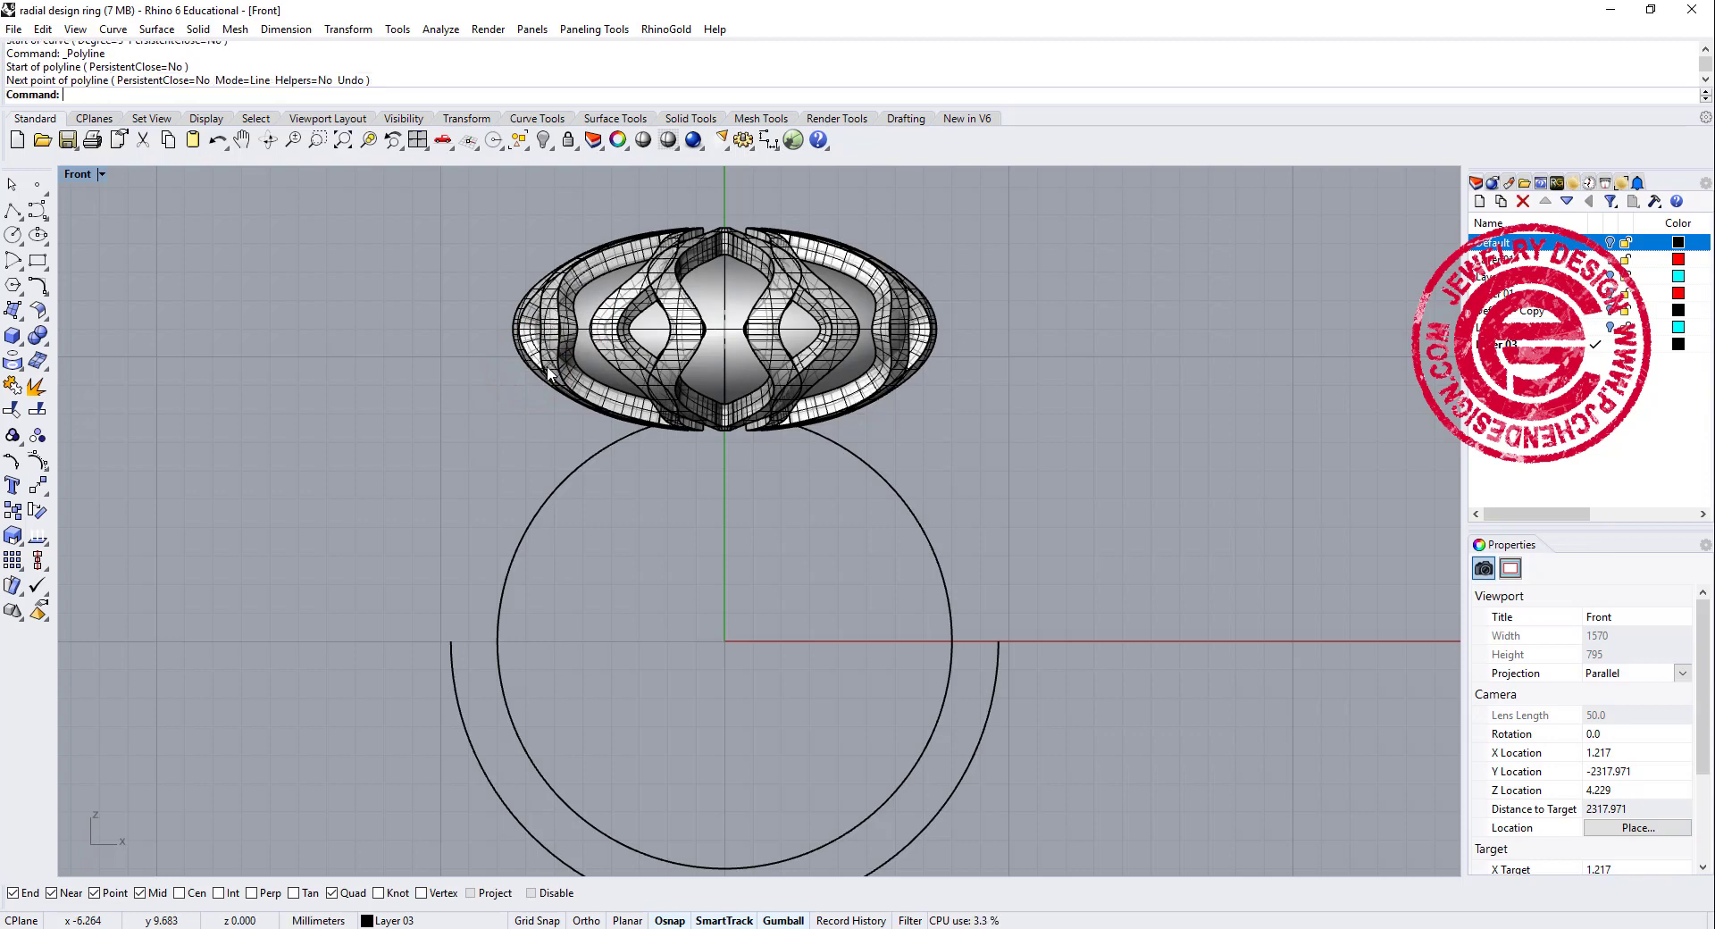
# Draw a short polyline tangent to the head's lower-left edge and select it.
pyautogui.press('Return')
pyautogui.scroll(5, 547, 380)
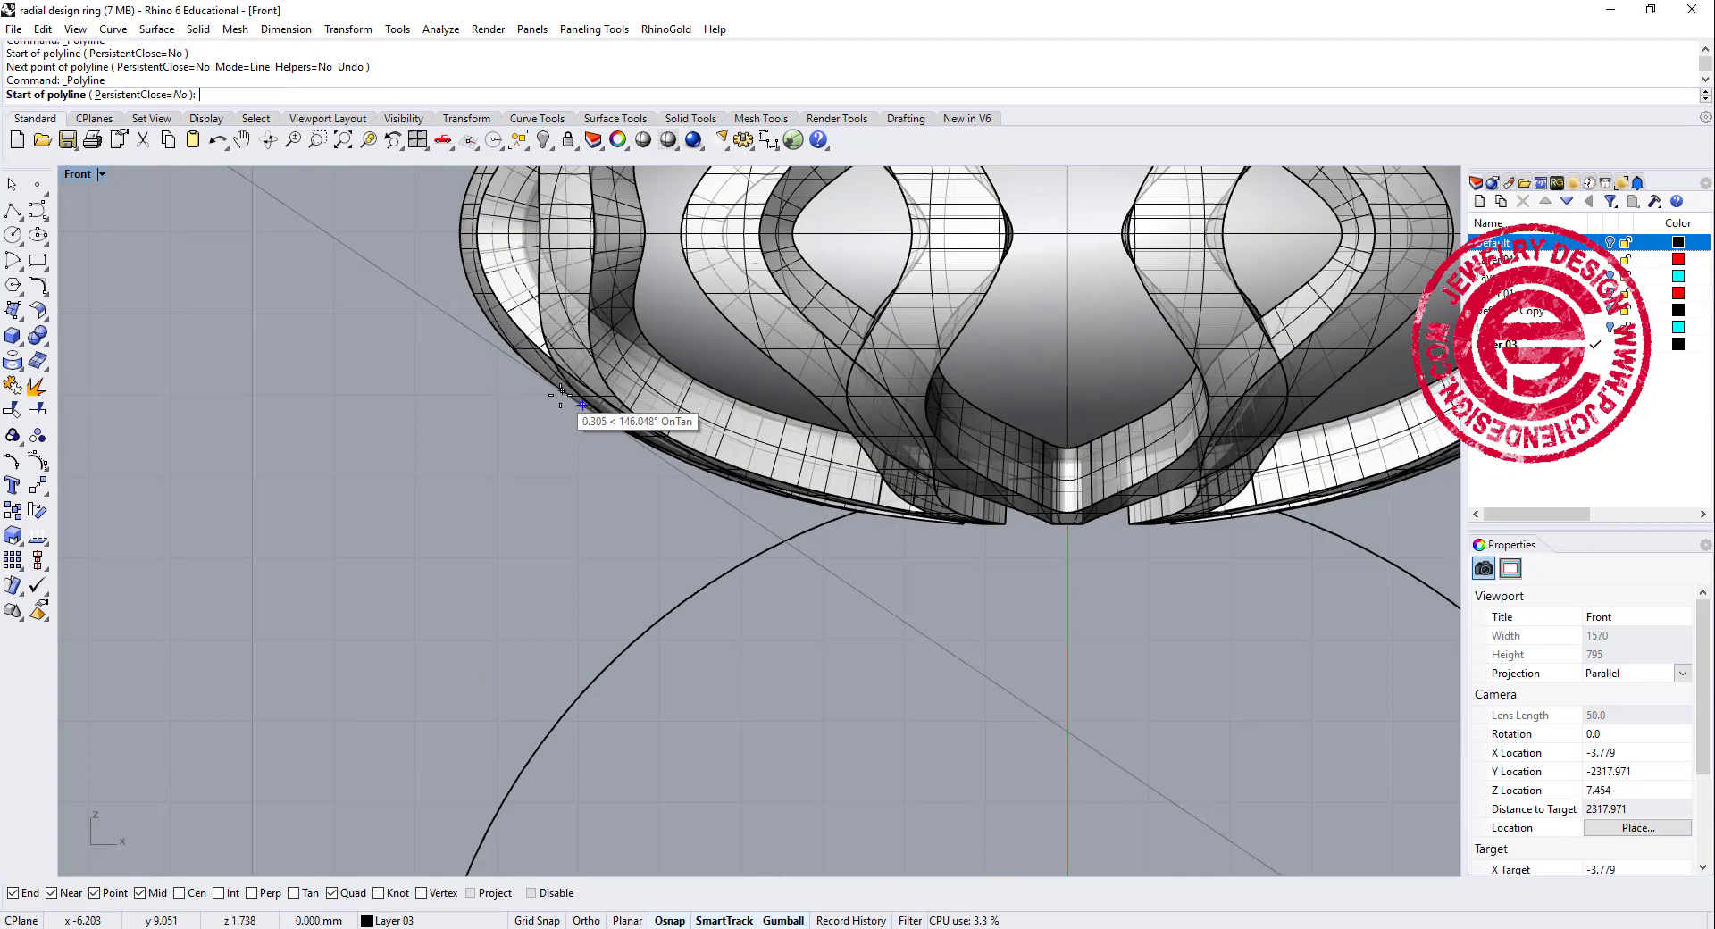
pyautogui.click(548, 380)
pyautogui.scroll(-5, 556, 382)
pyautogui.click(566, 295)
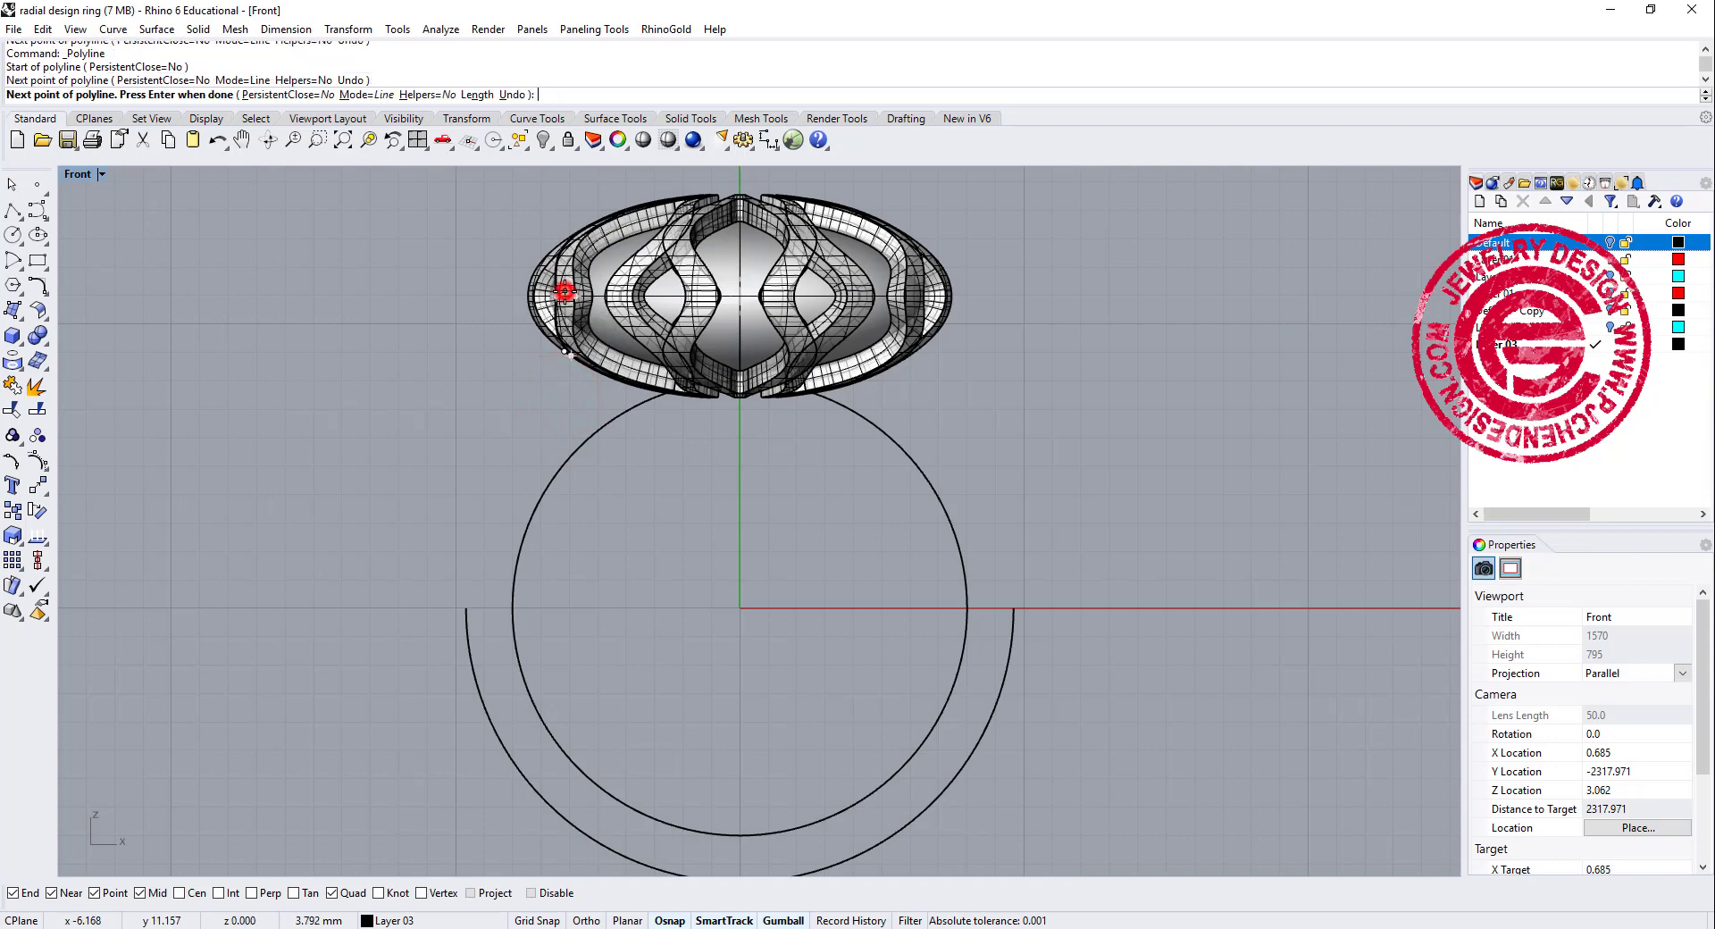
pyautogui.press('Return')
pyautogui.scroll(5, 567, 344)
pyautogui.click(567, 340)
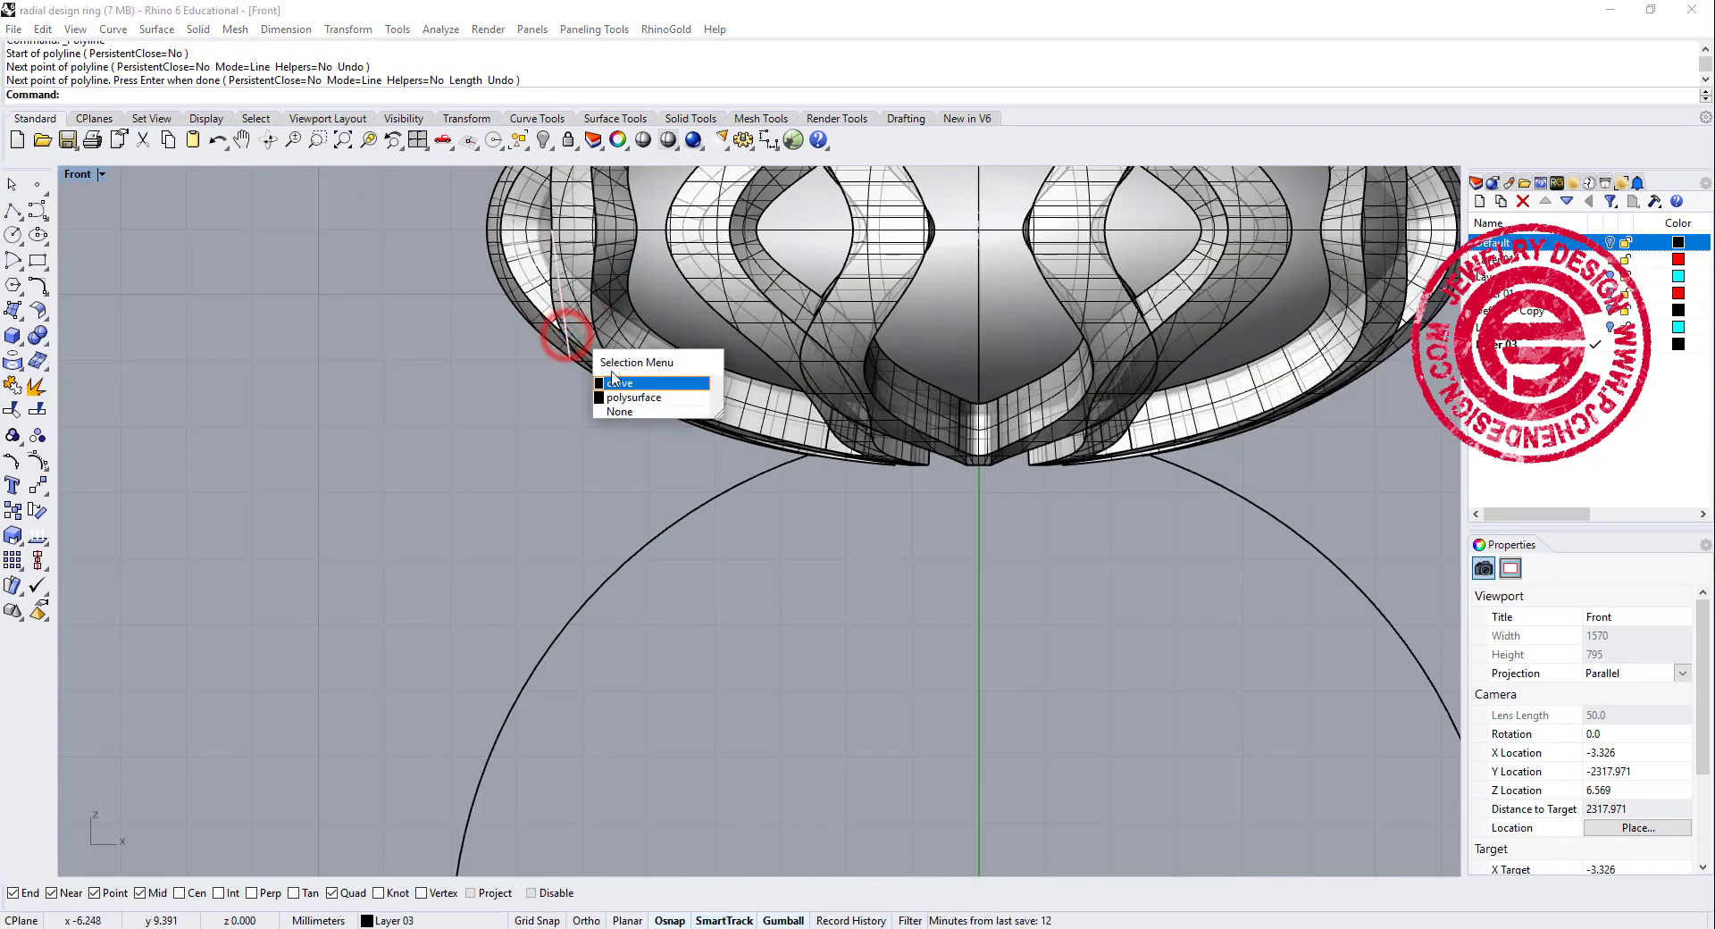
pyautogui.click(617, 478)
pyautogui.scroll(-5, 596, 389)
pyautogui.moveTo(596, 388); pyautogui.dragTo(628, 364, button='right')
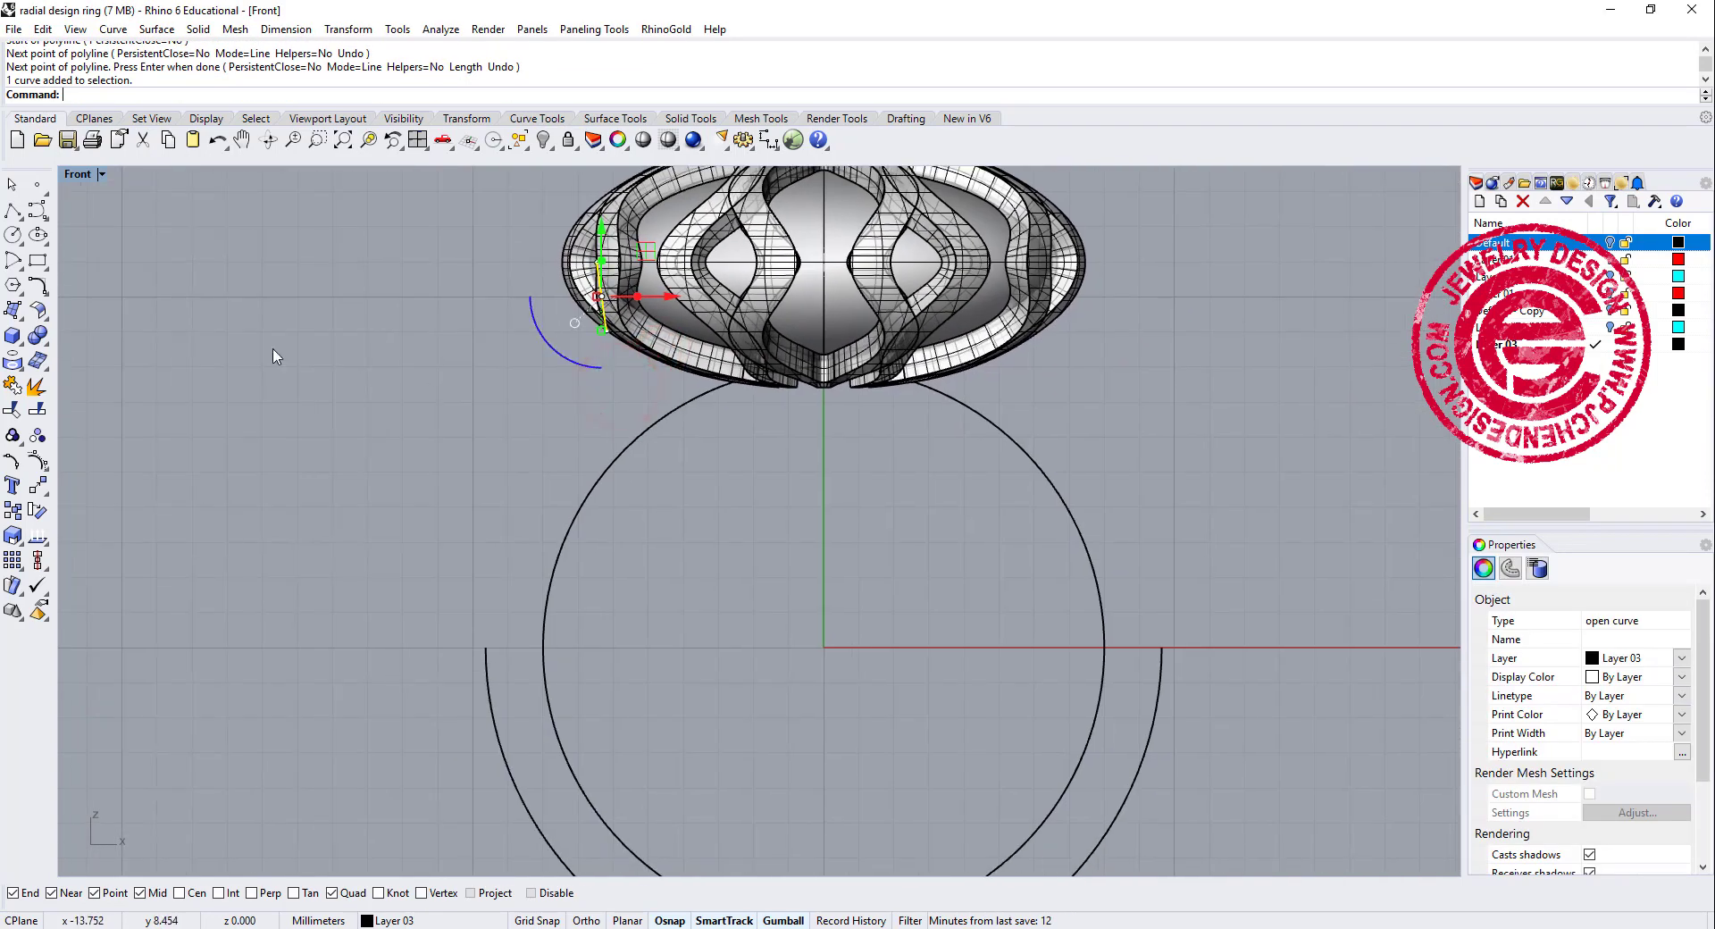
# Blend a curve from the outer arc's left end to the short line's end at the head.
pyautogui.click(39, 286)
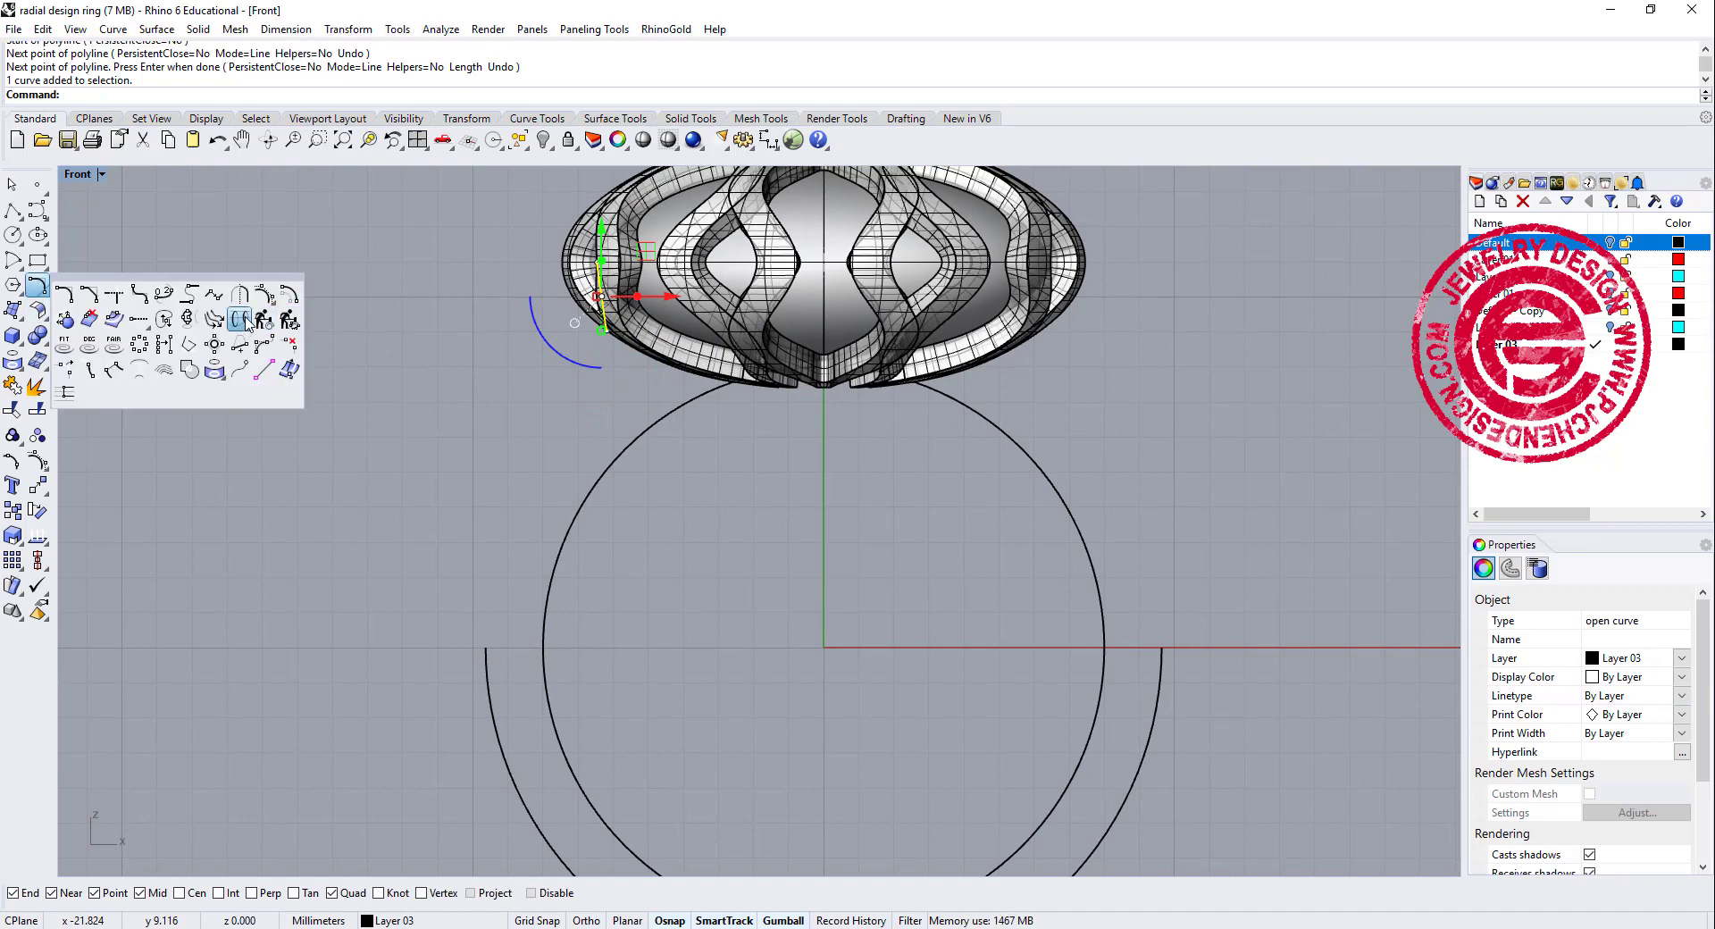
pyautogui.click(164, 296)
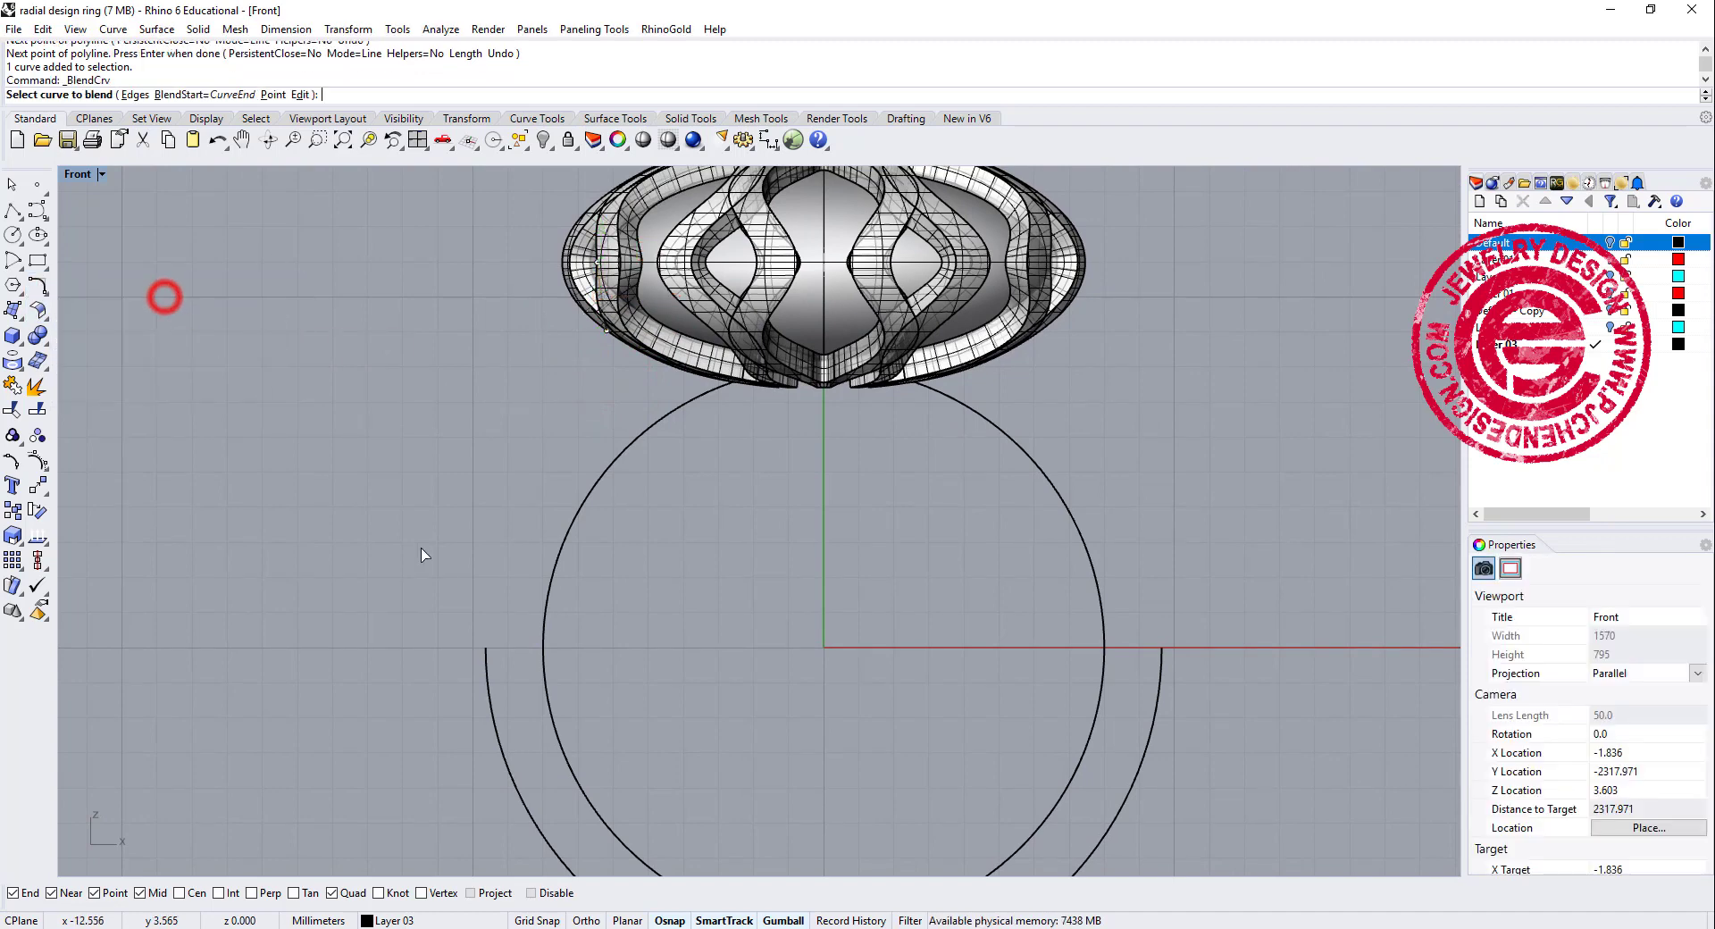
pyautogui.click(483, 662)
pyautogui.scroll(5, 482, 656)
pyautogui.click(611, 324)
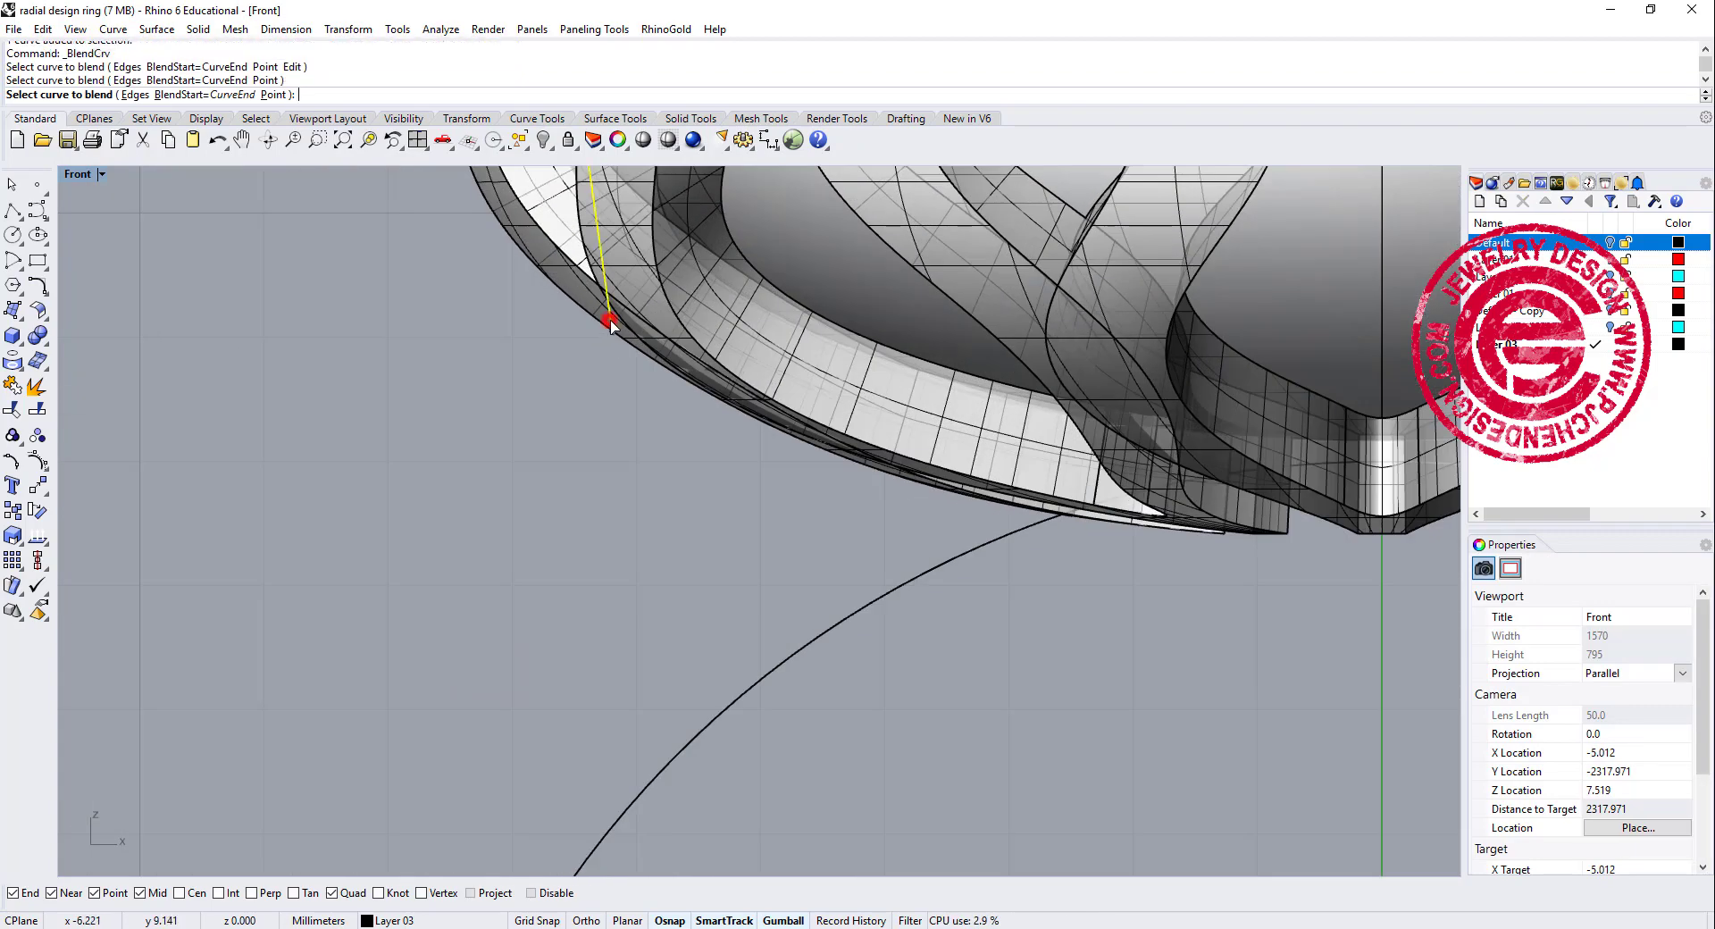
pyautogui.scroll(-5, 616, 483)
pyautogui.press('Return')
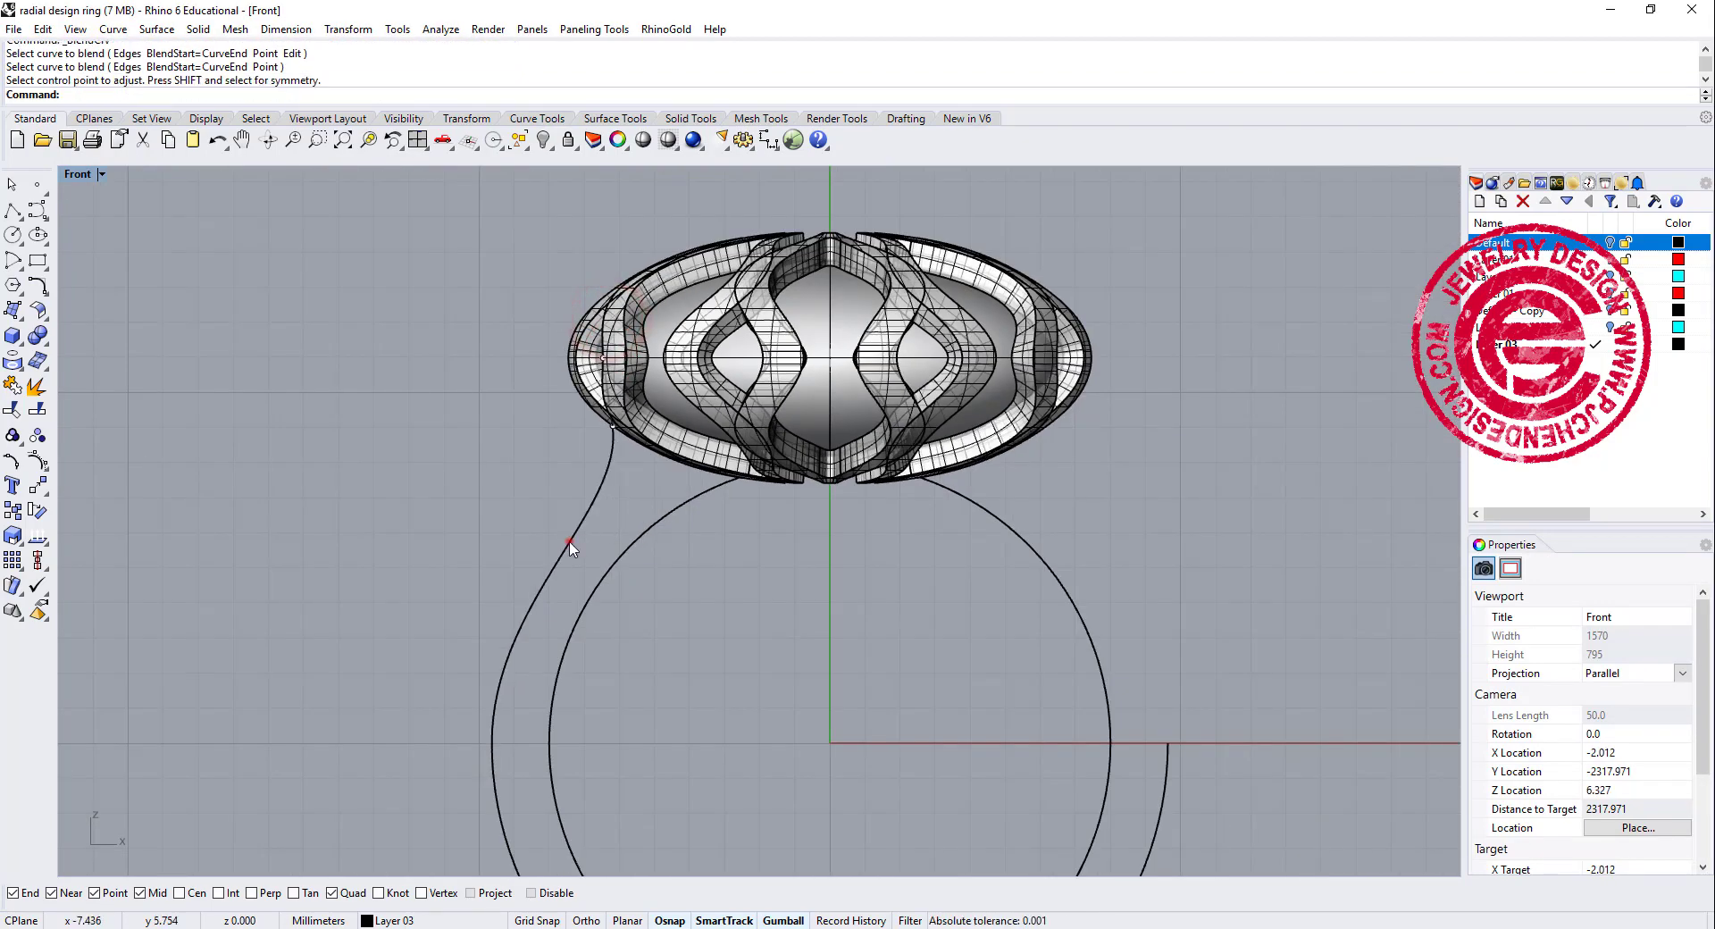
# Pull one blend control point left to reshape the curve.
pyautogui.click(571, 545)
pyautogui.click(626, 509)
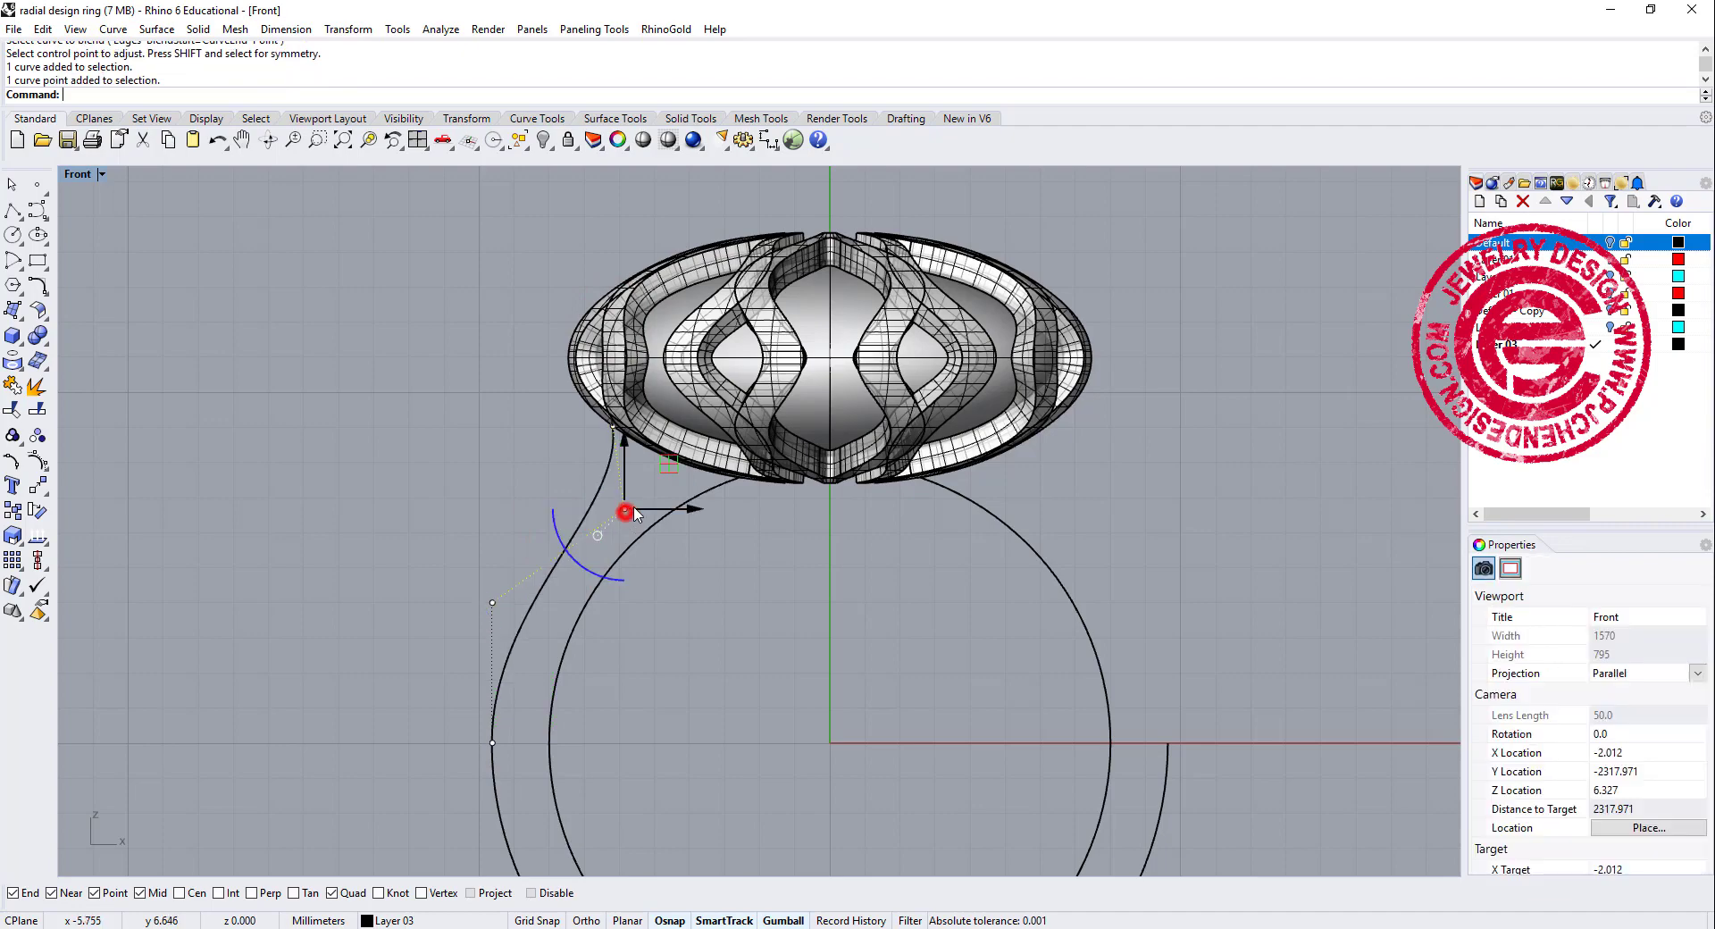
pyautogui.moveTo(691, 516); pyautogui.dragTo(676, 511)
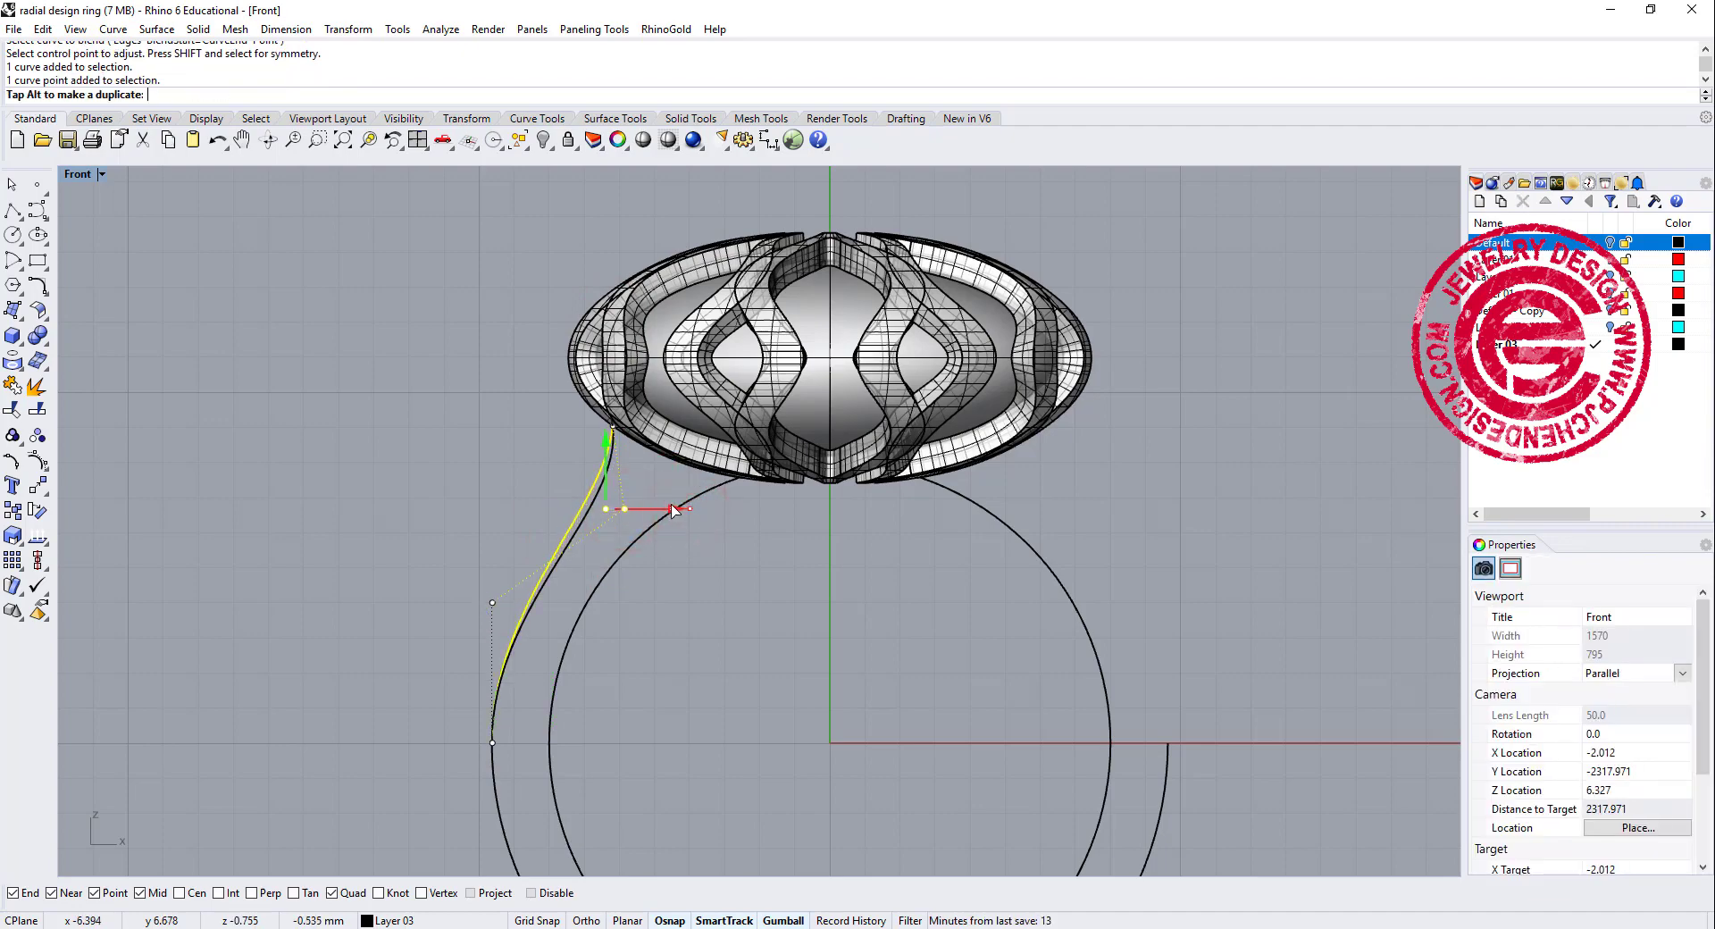
pyautogui.click(689, 527)
# Delete the short temporary guide line.
pyautogui.scroll(3, 626, 505)
pyautogui.scroll(3, 596, 490)
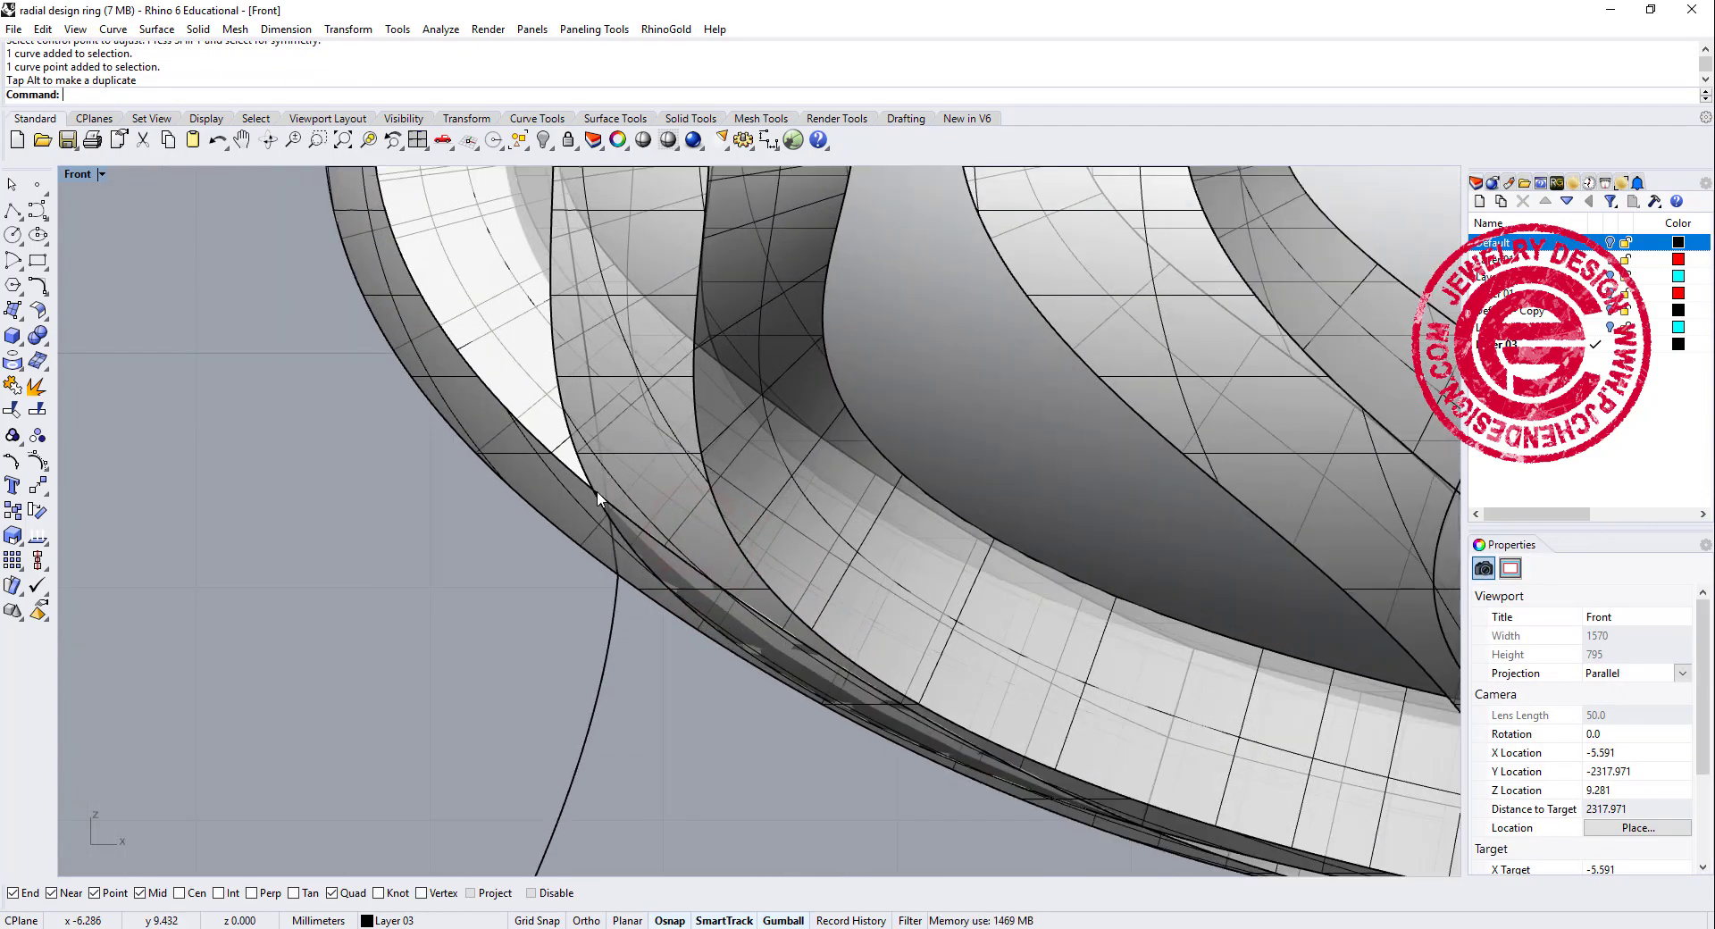
pyautogui.click(610, 537)
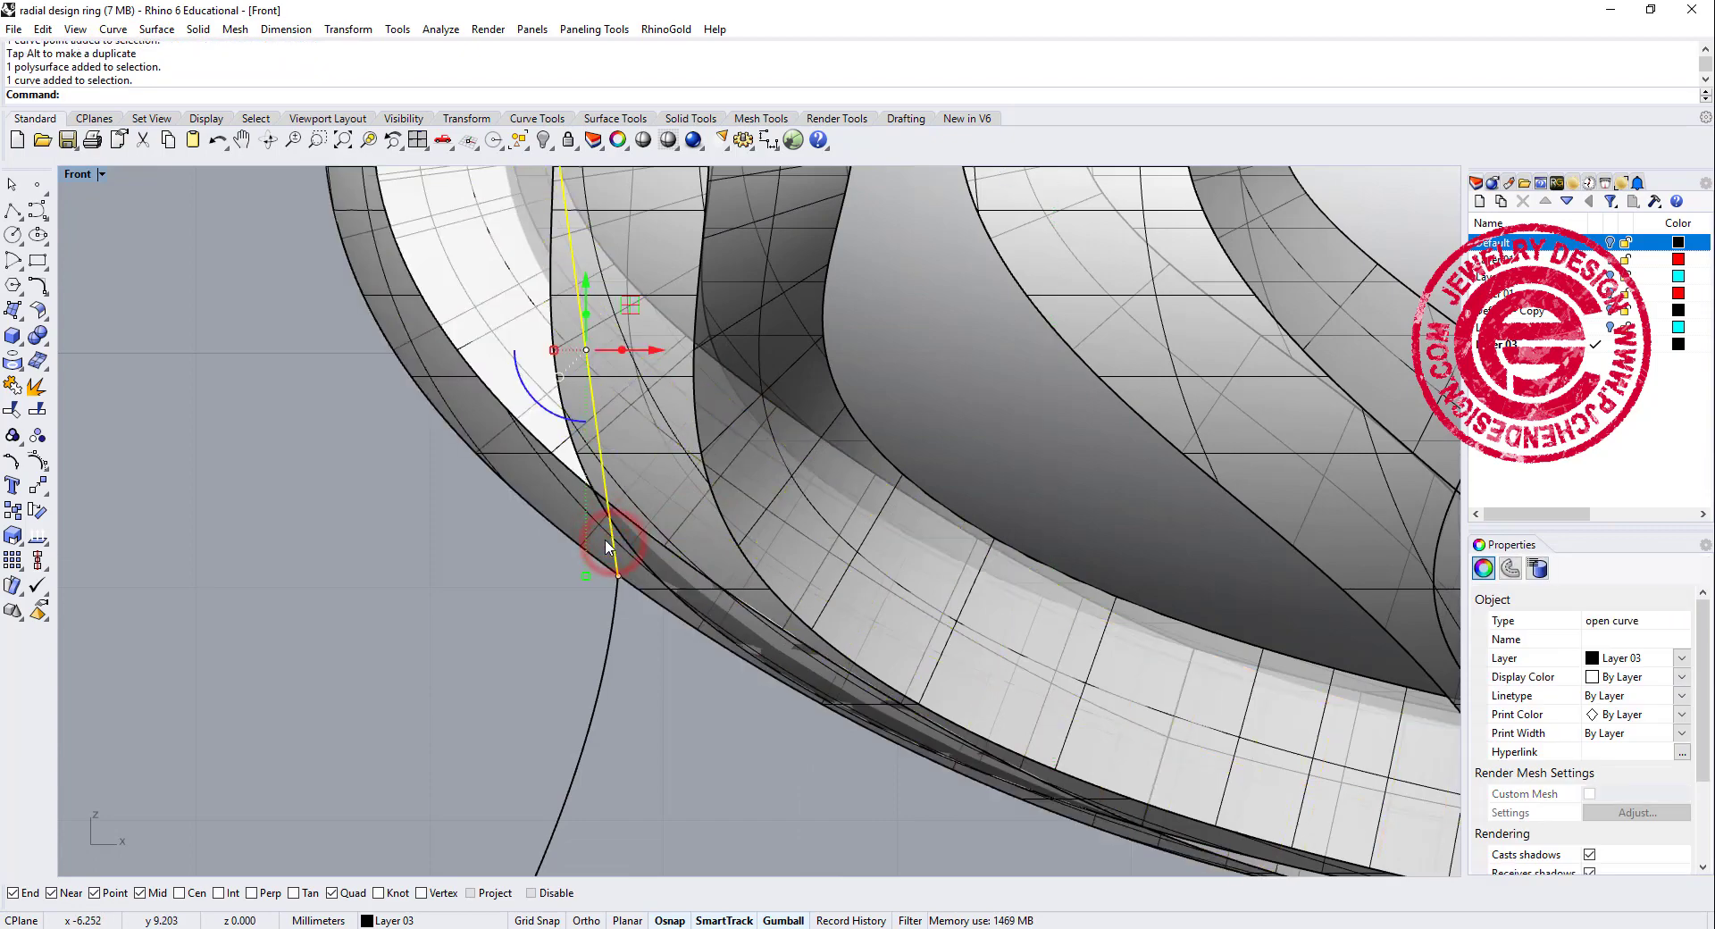
pyautogui.press('Delete')
pyautogui.scroll(-5, 606, 524)
pyautogui.scroll(1, 613, 364)
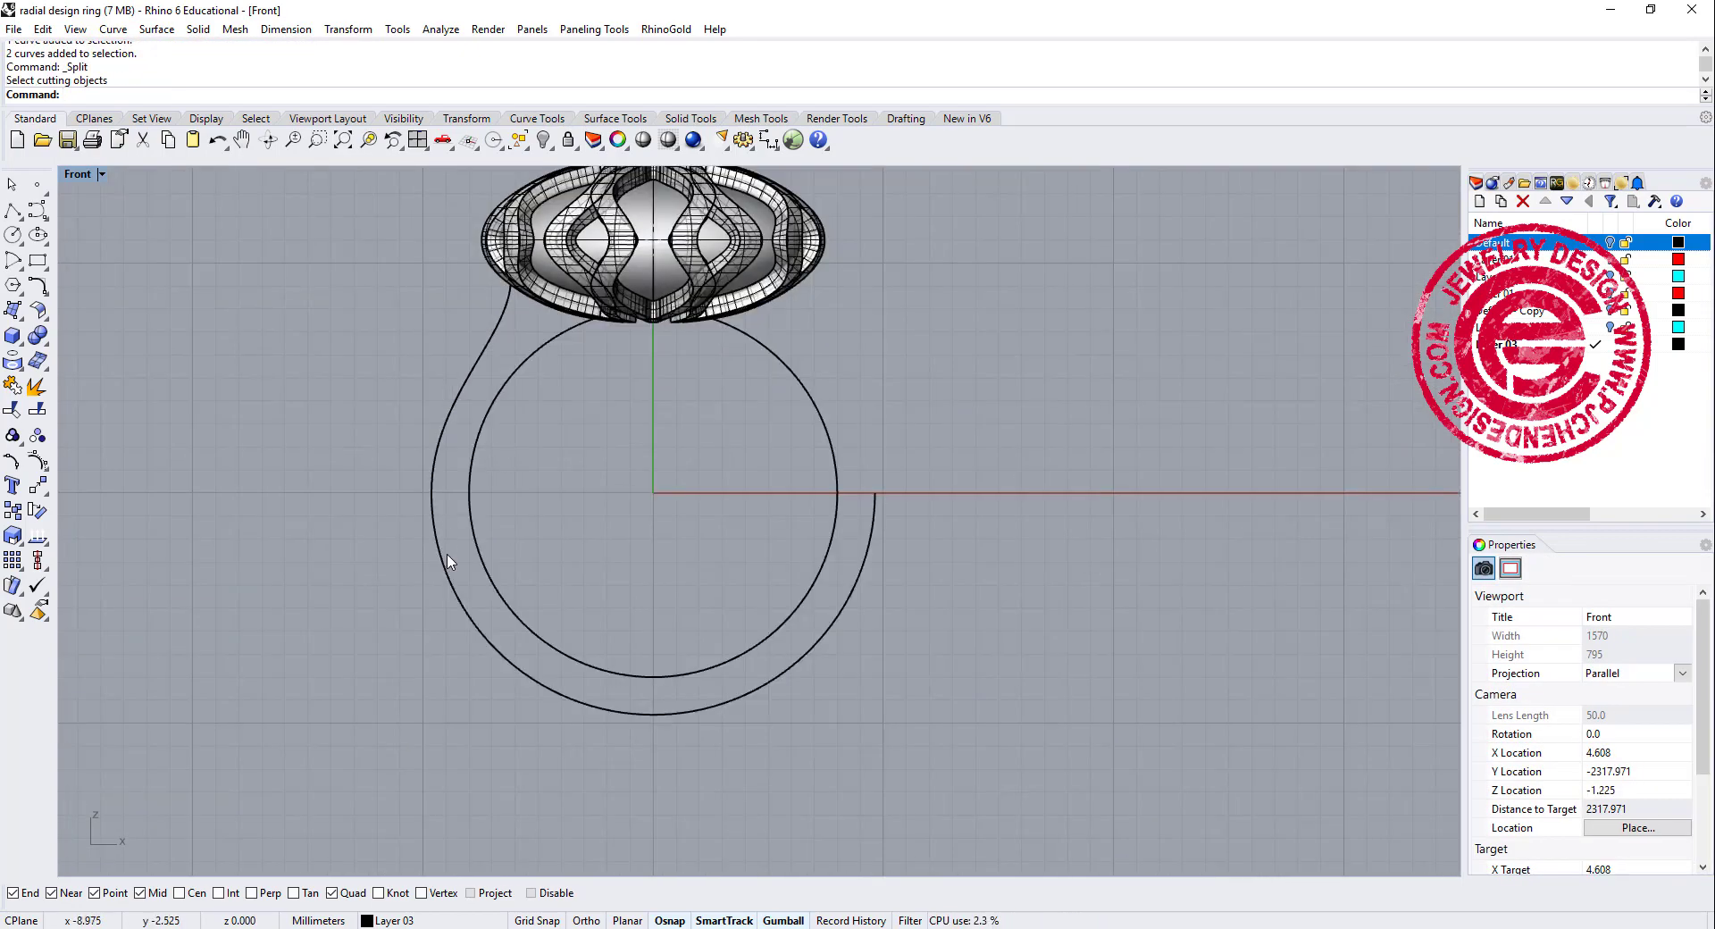
# Split the outer arc at its bottom point and delete its right half.
pyautogui.click(446, 560)
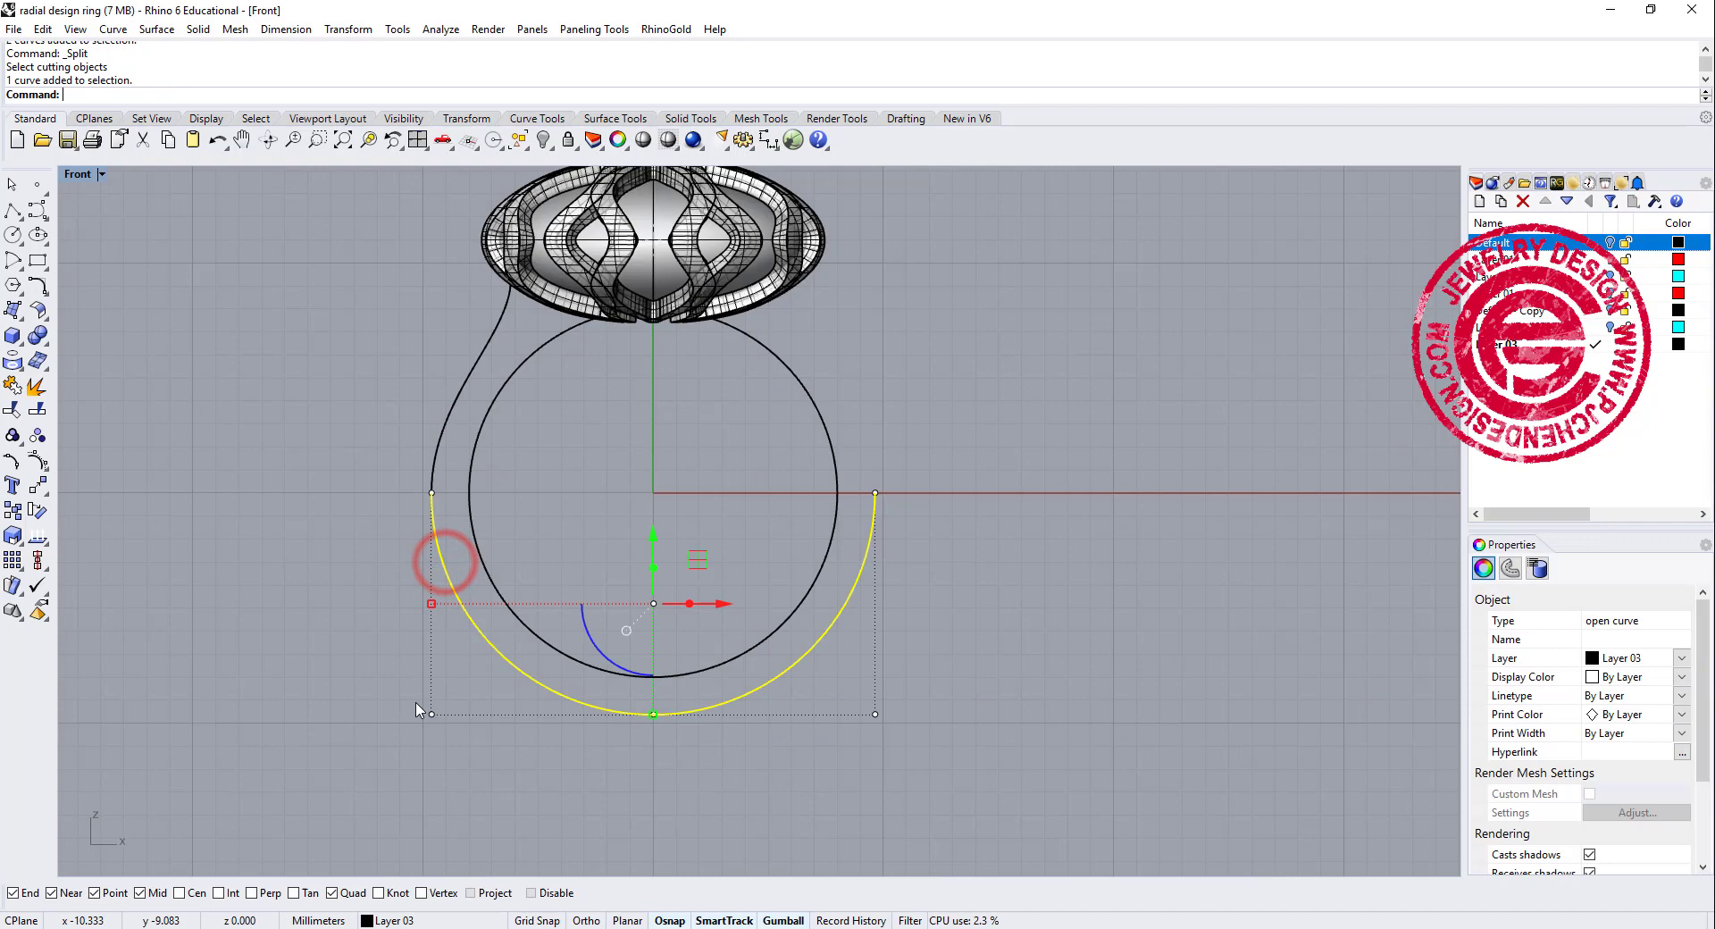
pyautogui.press('Return')
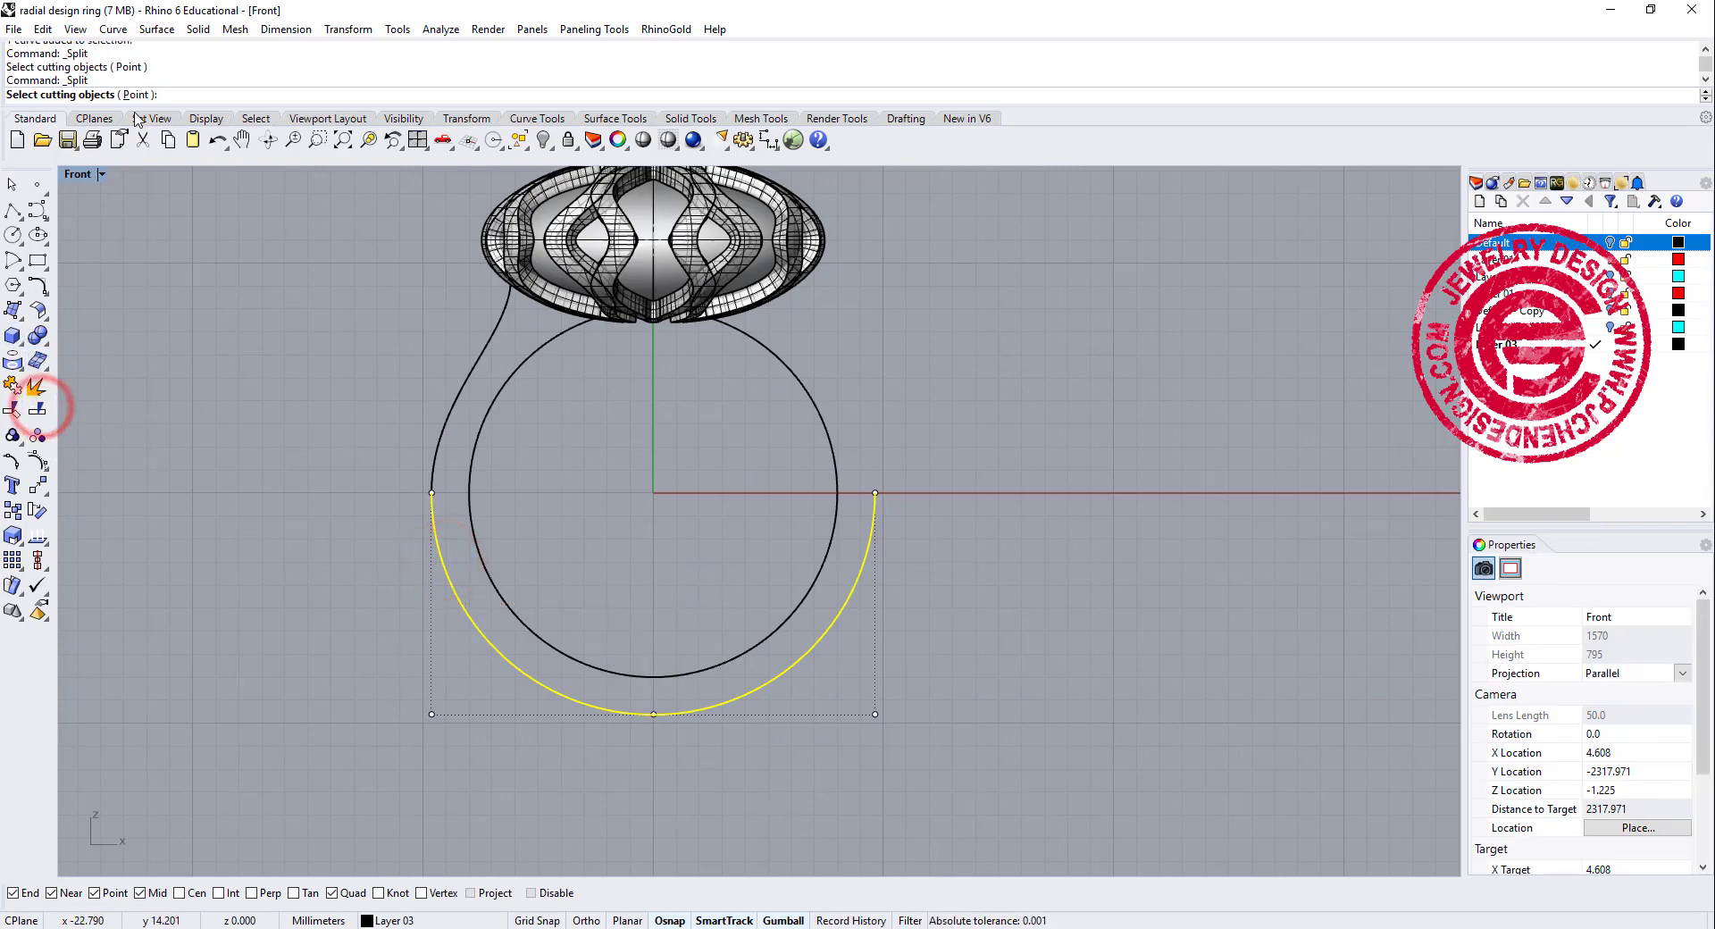
pyautogui.click(136, 94)
pyautogui.click(653, 712)
pyautogui.rightClick(655, 714)
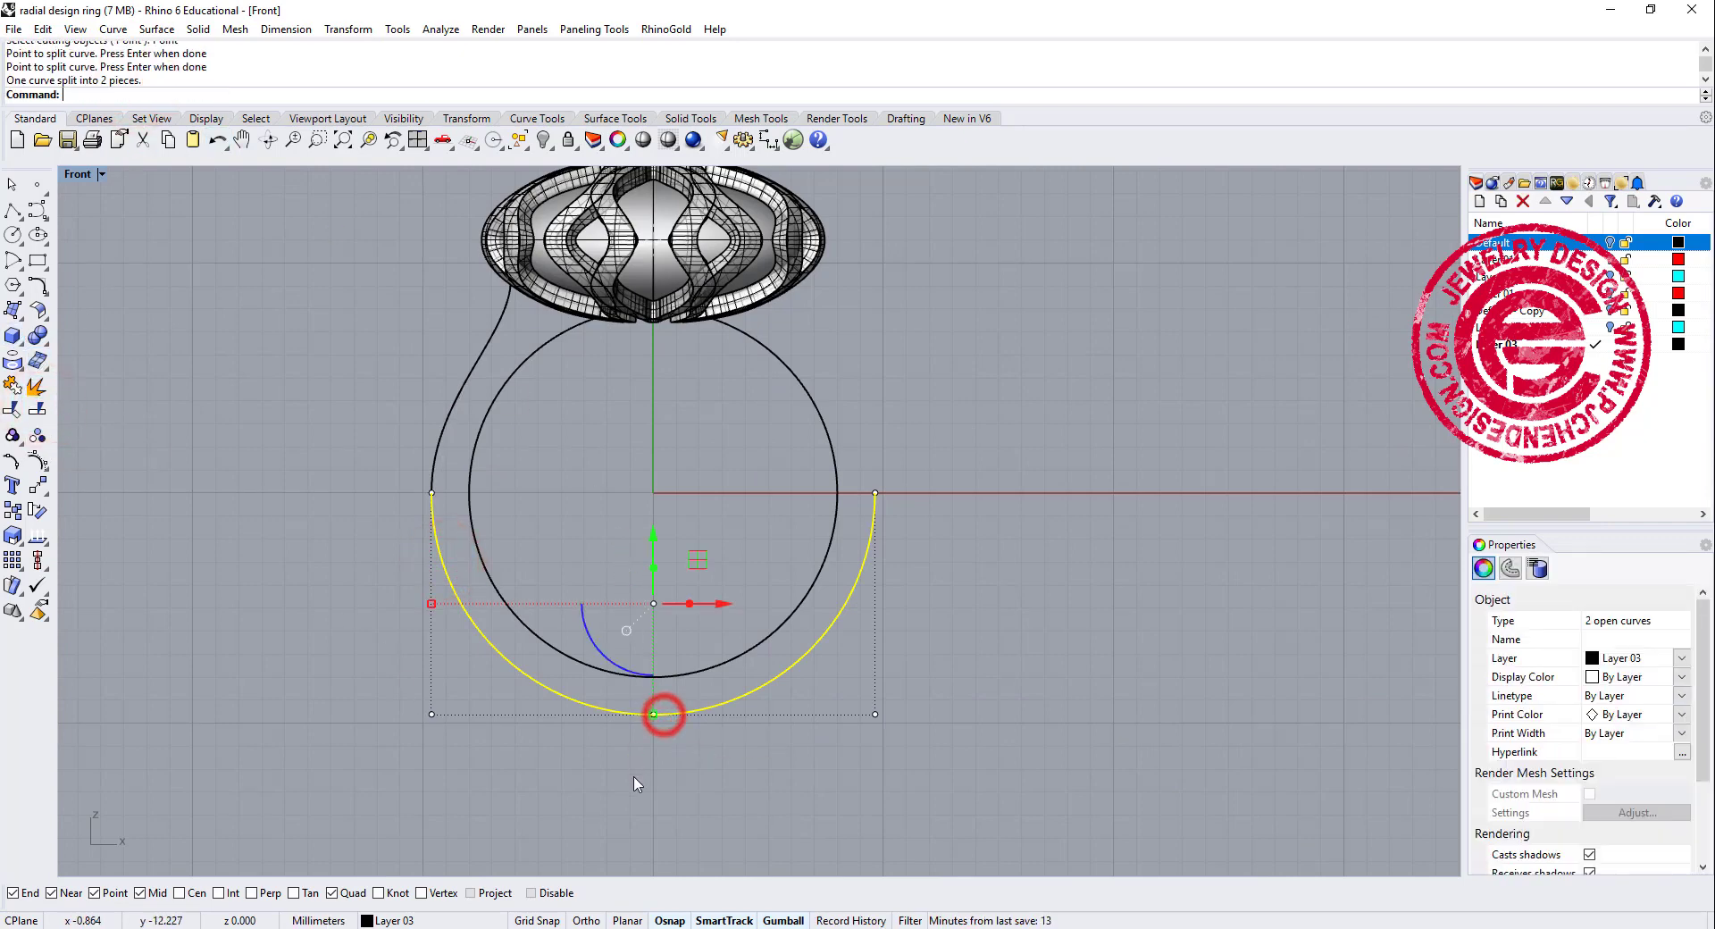
pyautogui.click(631, 779)
pyautogui.click(749, 701)
pyautogui.press('Delete')
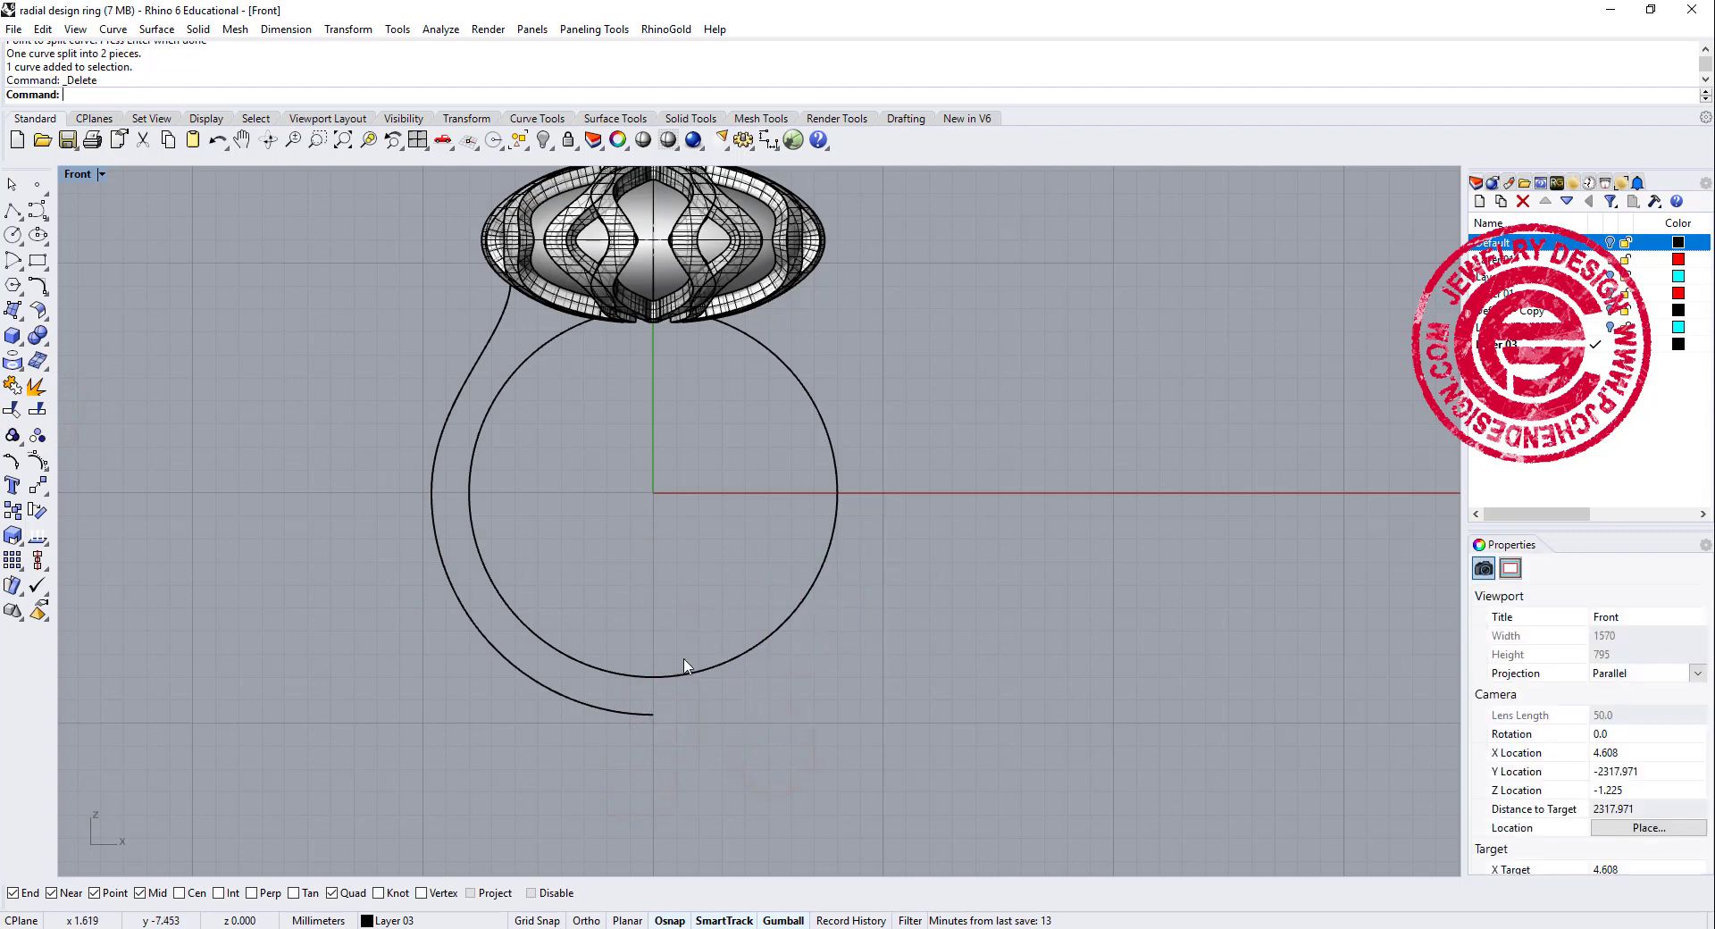
# Split the inner circle at its bottom and top points and delete its right half.
pyautogui.click(672, 681)
pyautogui.scroll(2, 672, 681)
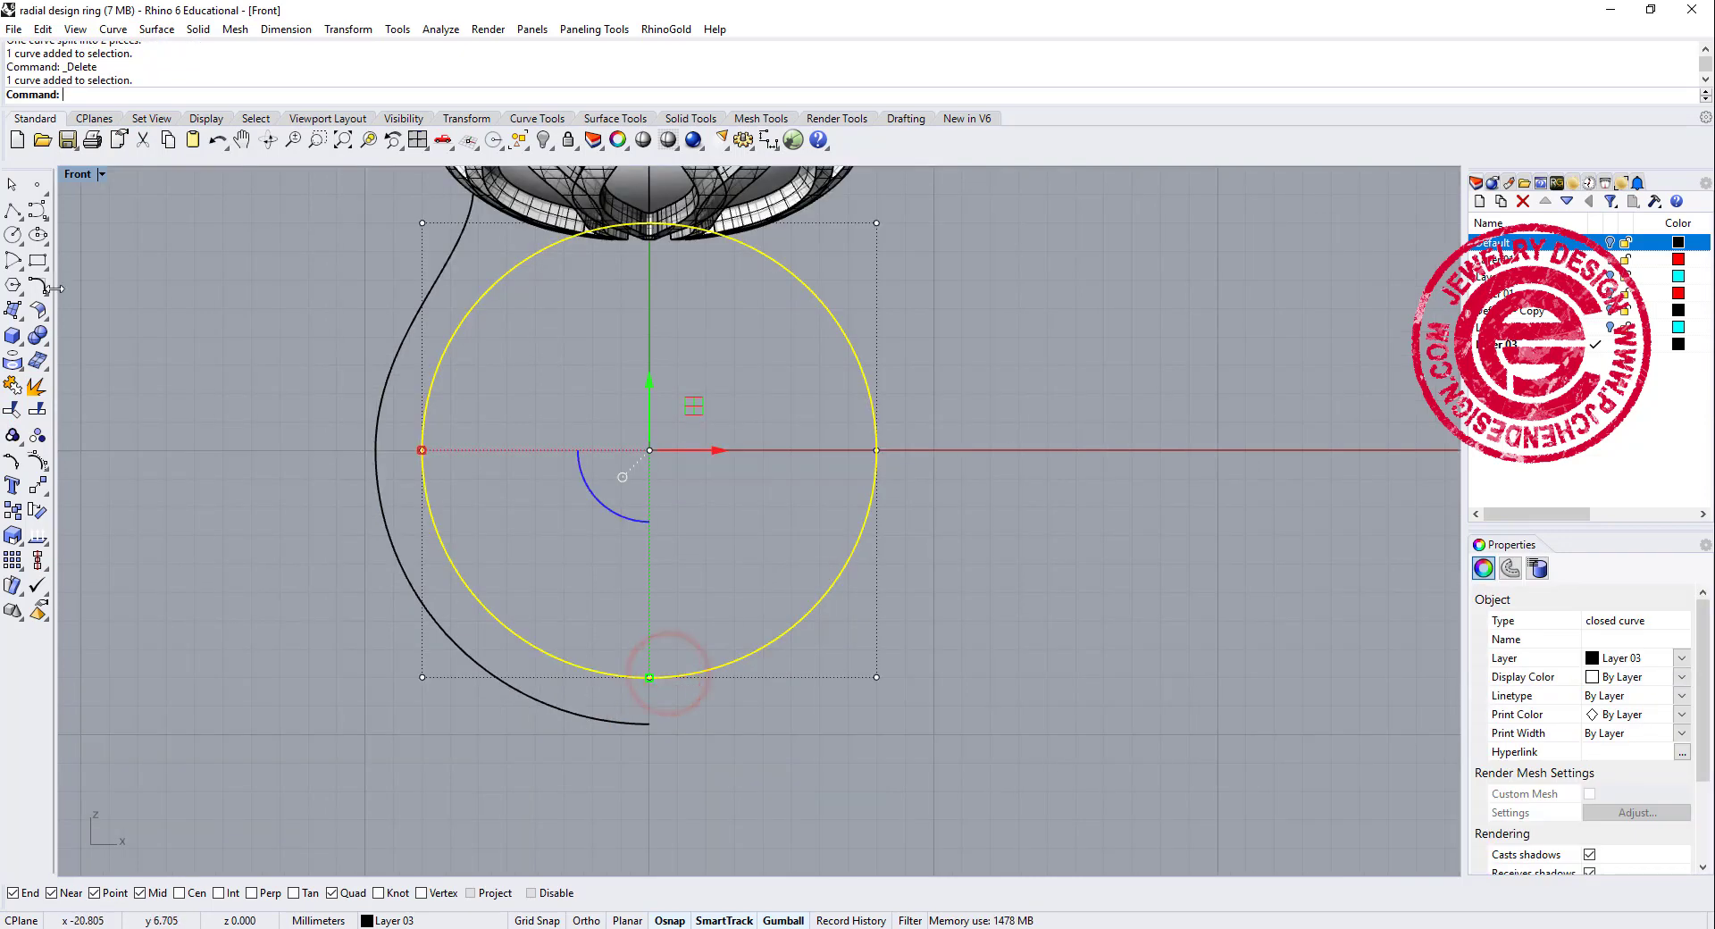
pyautogui.click(38, 409)
pyautogui.click(136, 95)
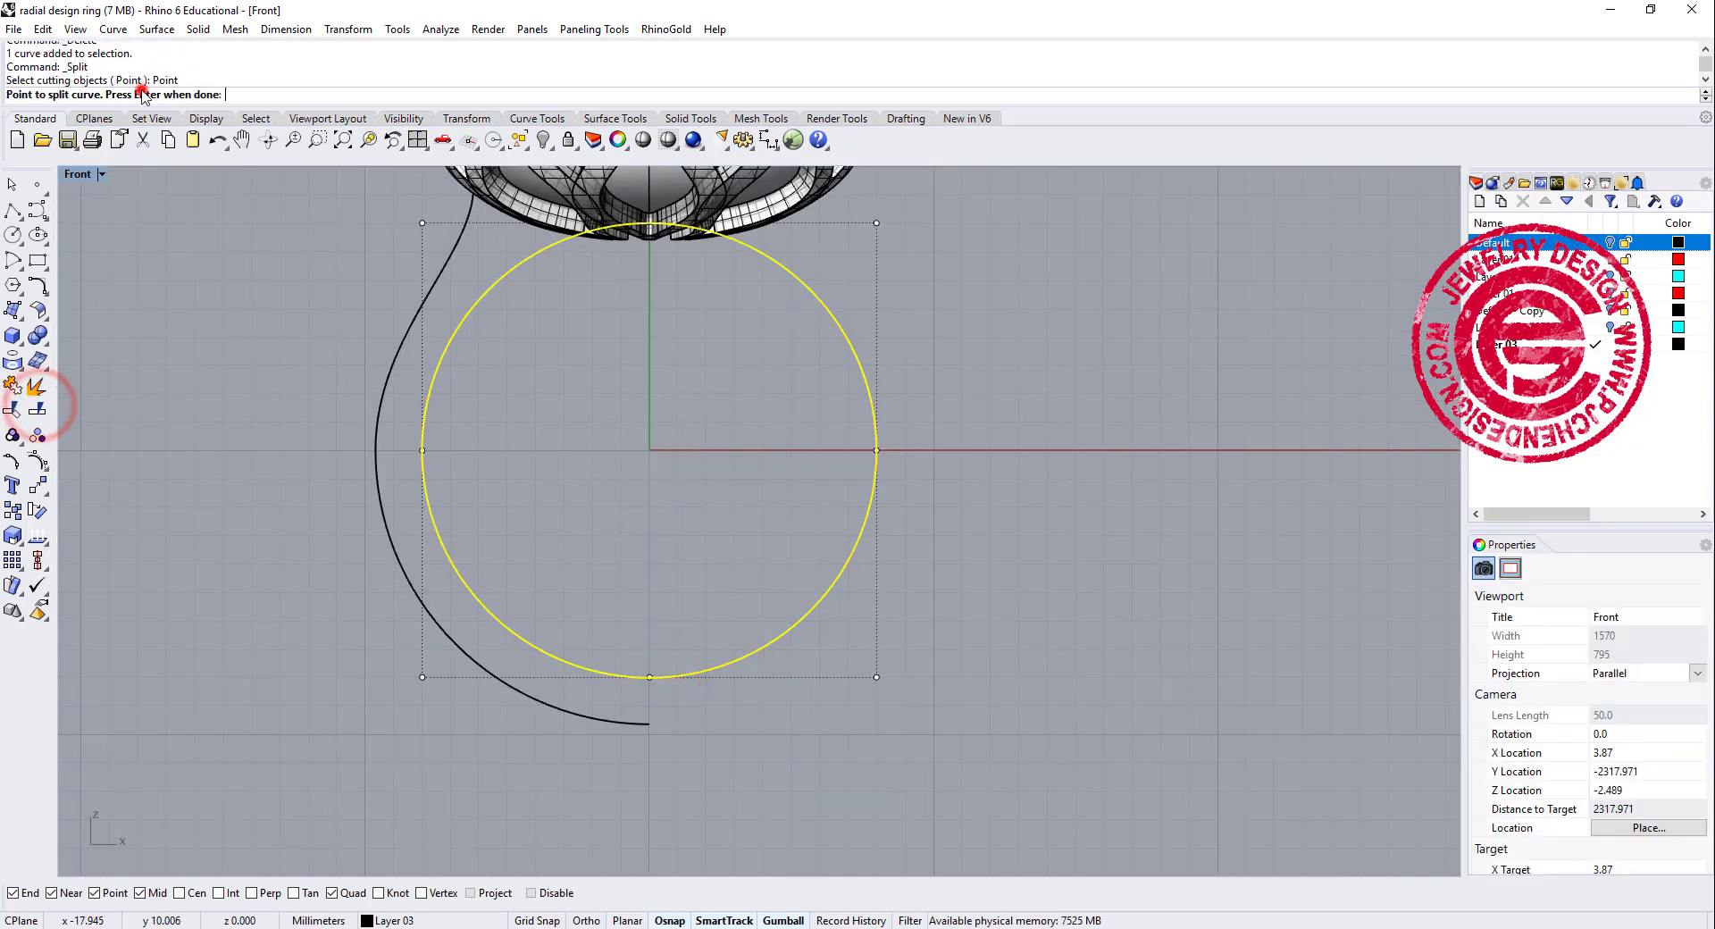
pyautogui.click(650, 677)
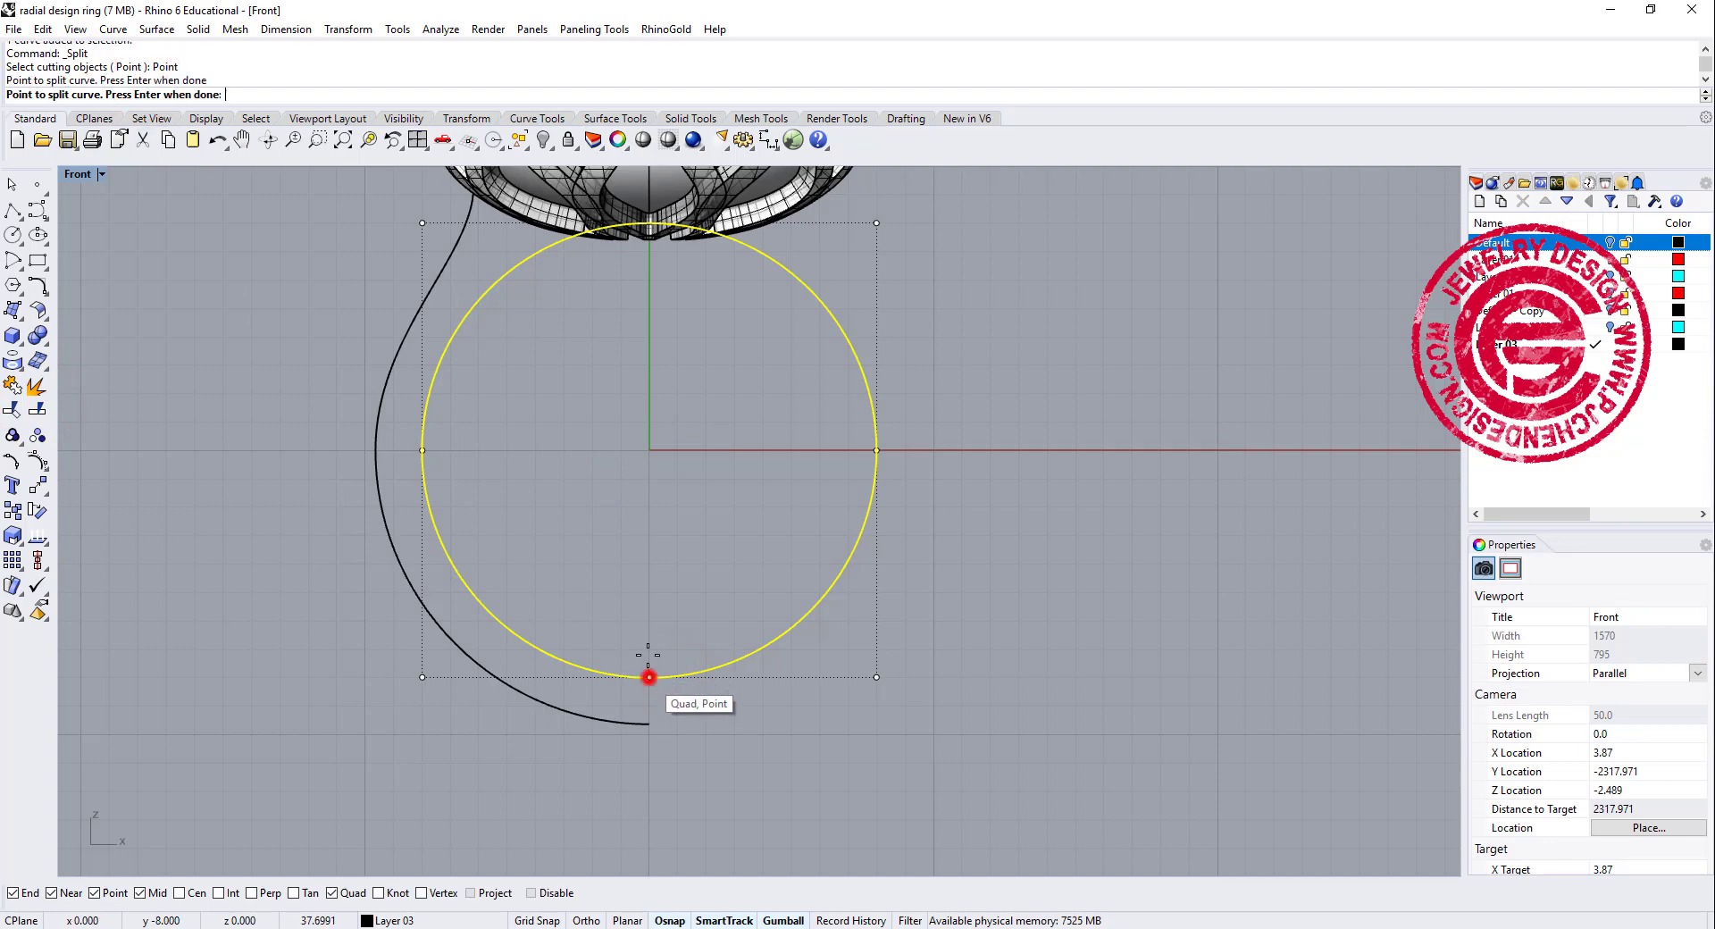
pyautogui.scroll(5, 625, 339)
pyautogui.scroll(1, 582, 349)
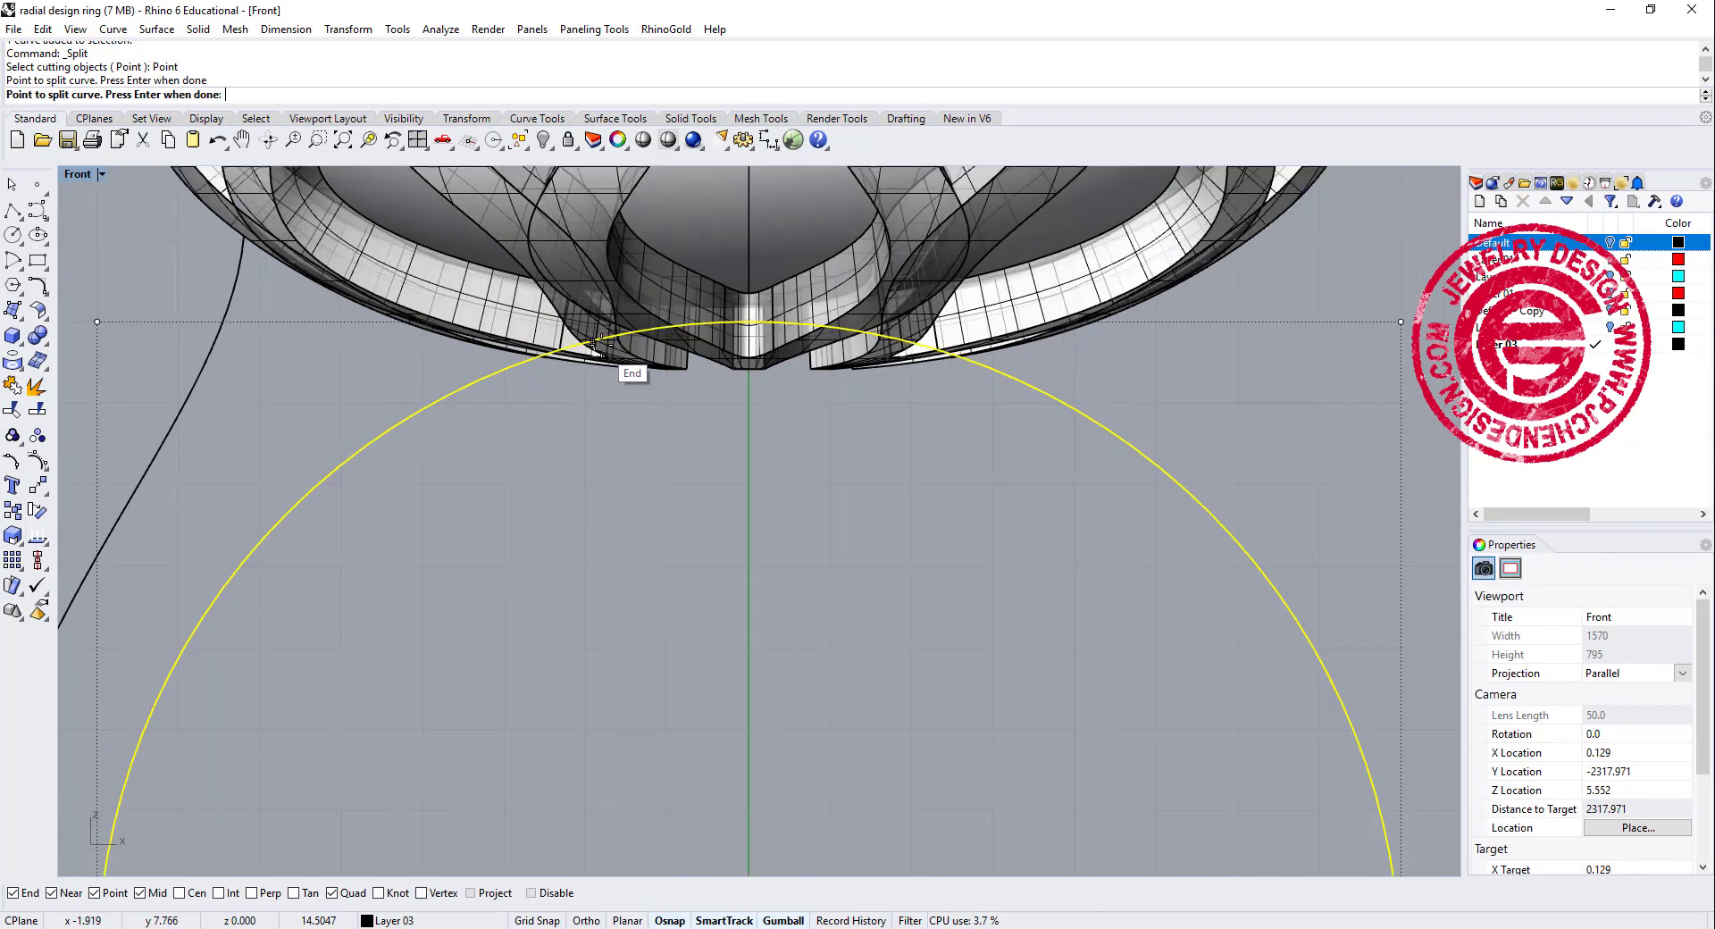
pyautogui.click(604, 337)
pyautogui.press('Return')
pyautogui.click(714, 531)
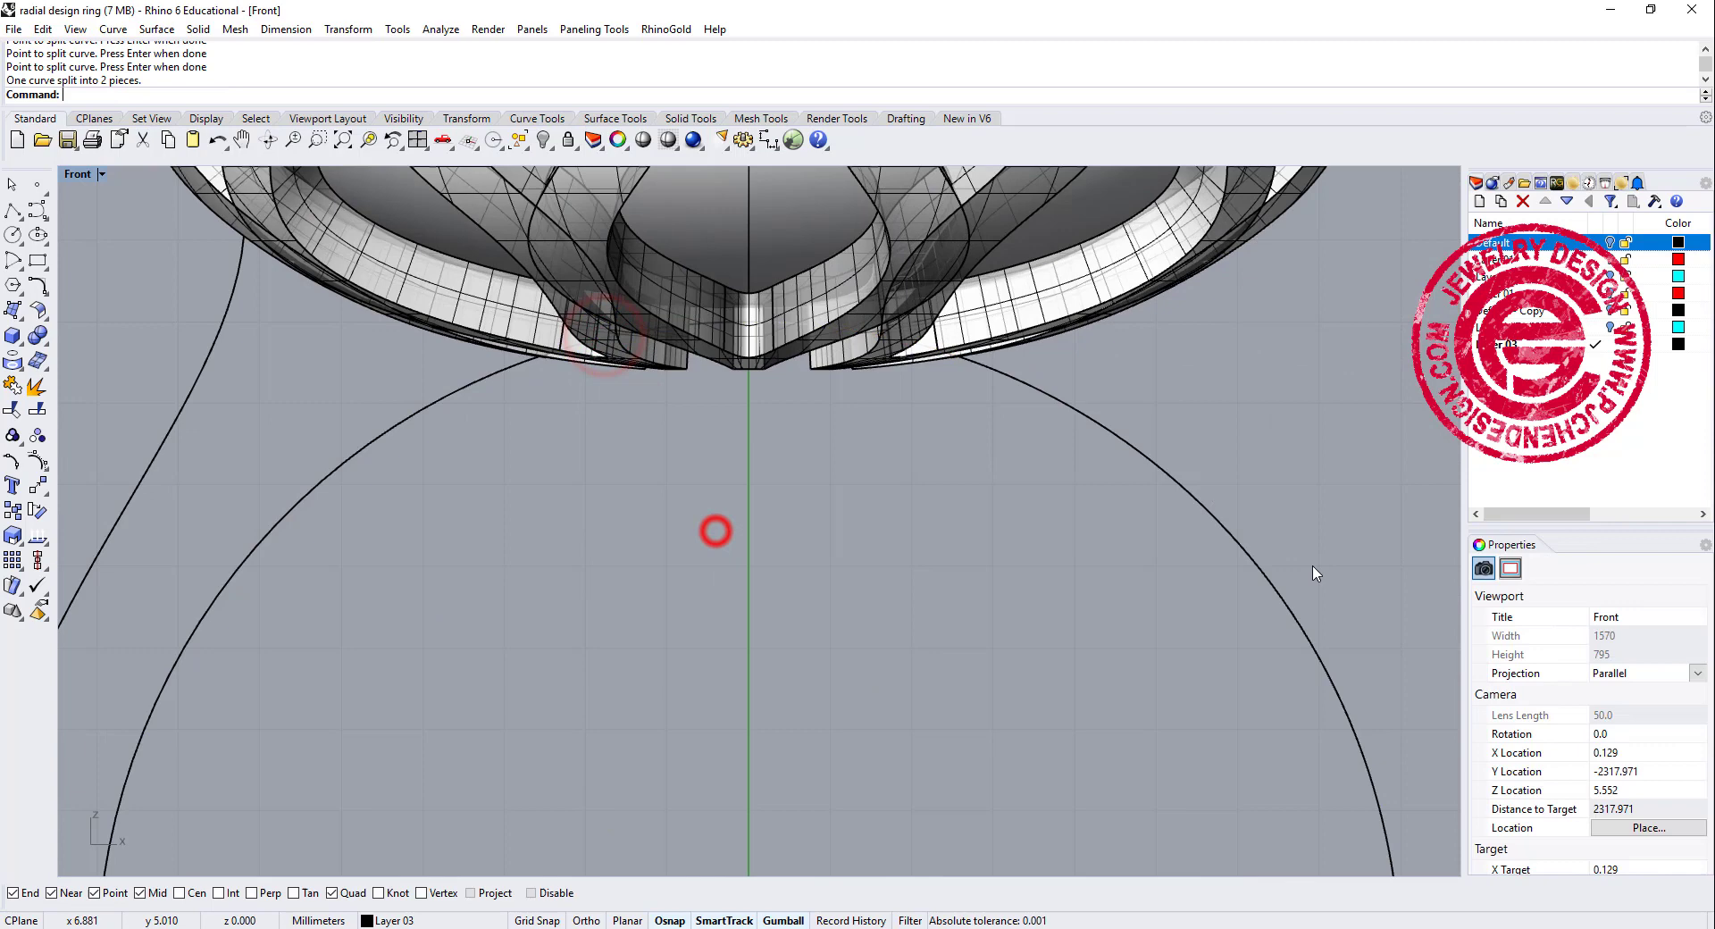
pyautogui.click(1321, 554)
pyautogui.press('Delete')
# Select both remaining left arcs together with the profile curve.
pyautogui.scroll(-5, 762, 490)
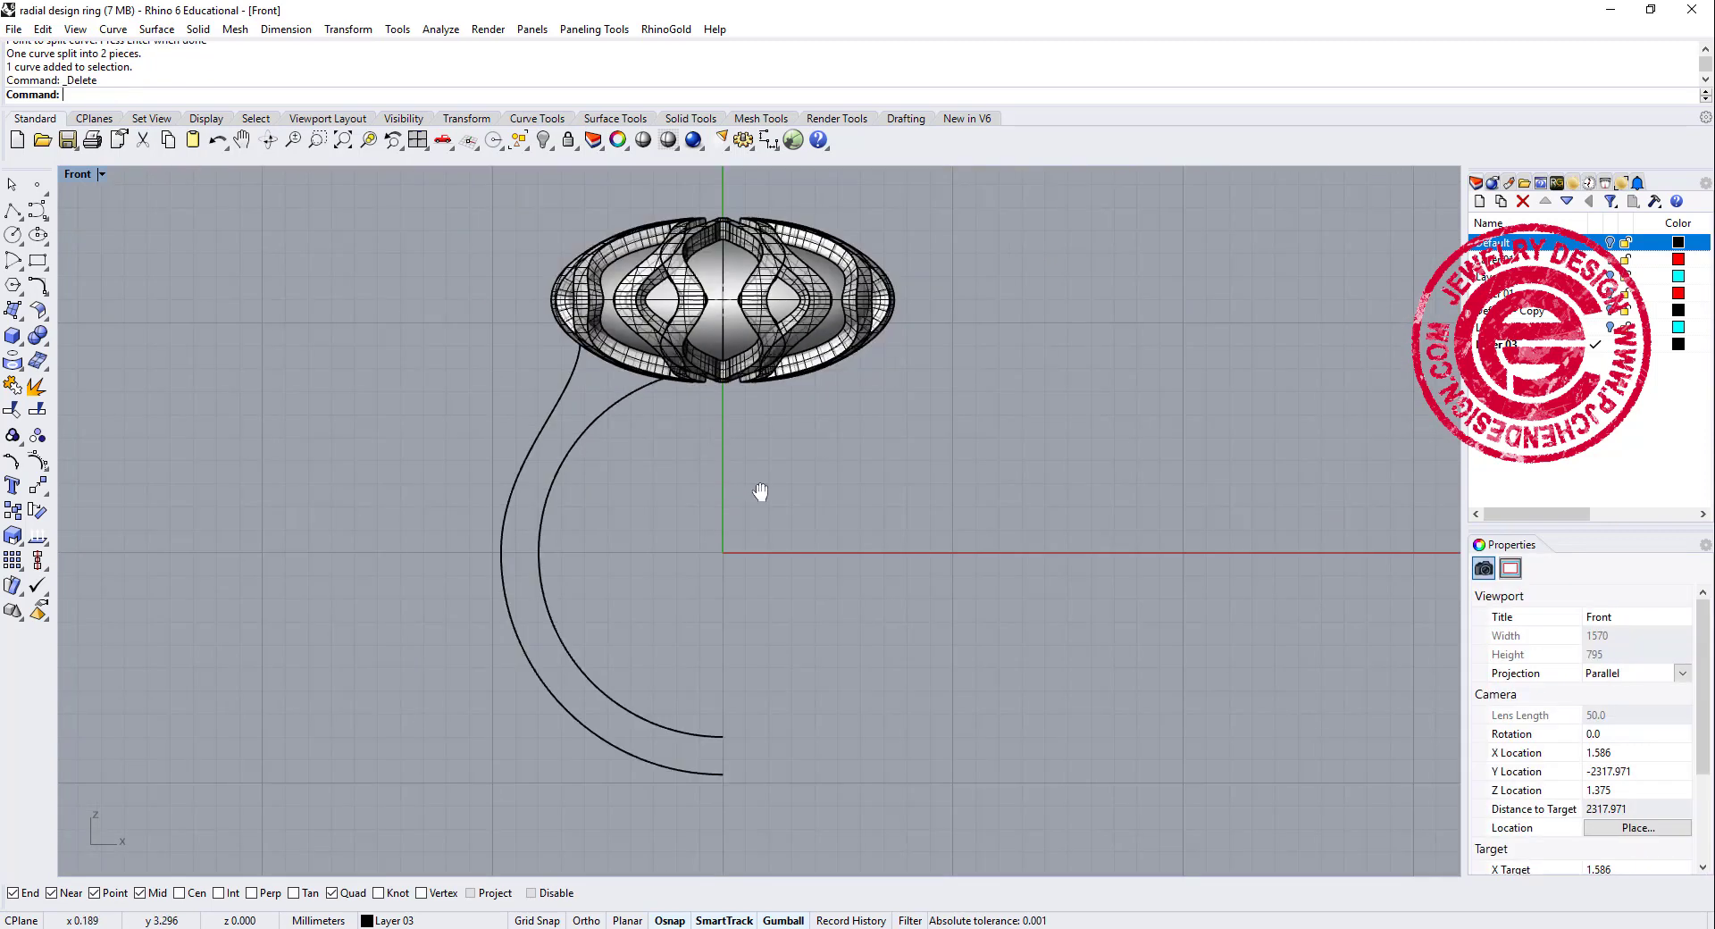
pyautogui.moveTo(638, 604); pyautogui.dragTo(798, 550)
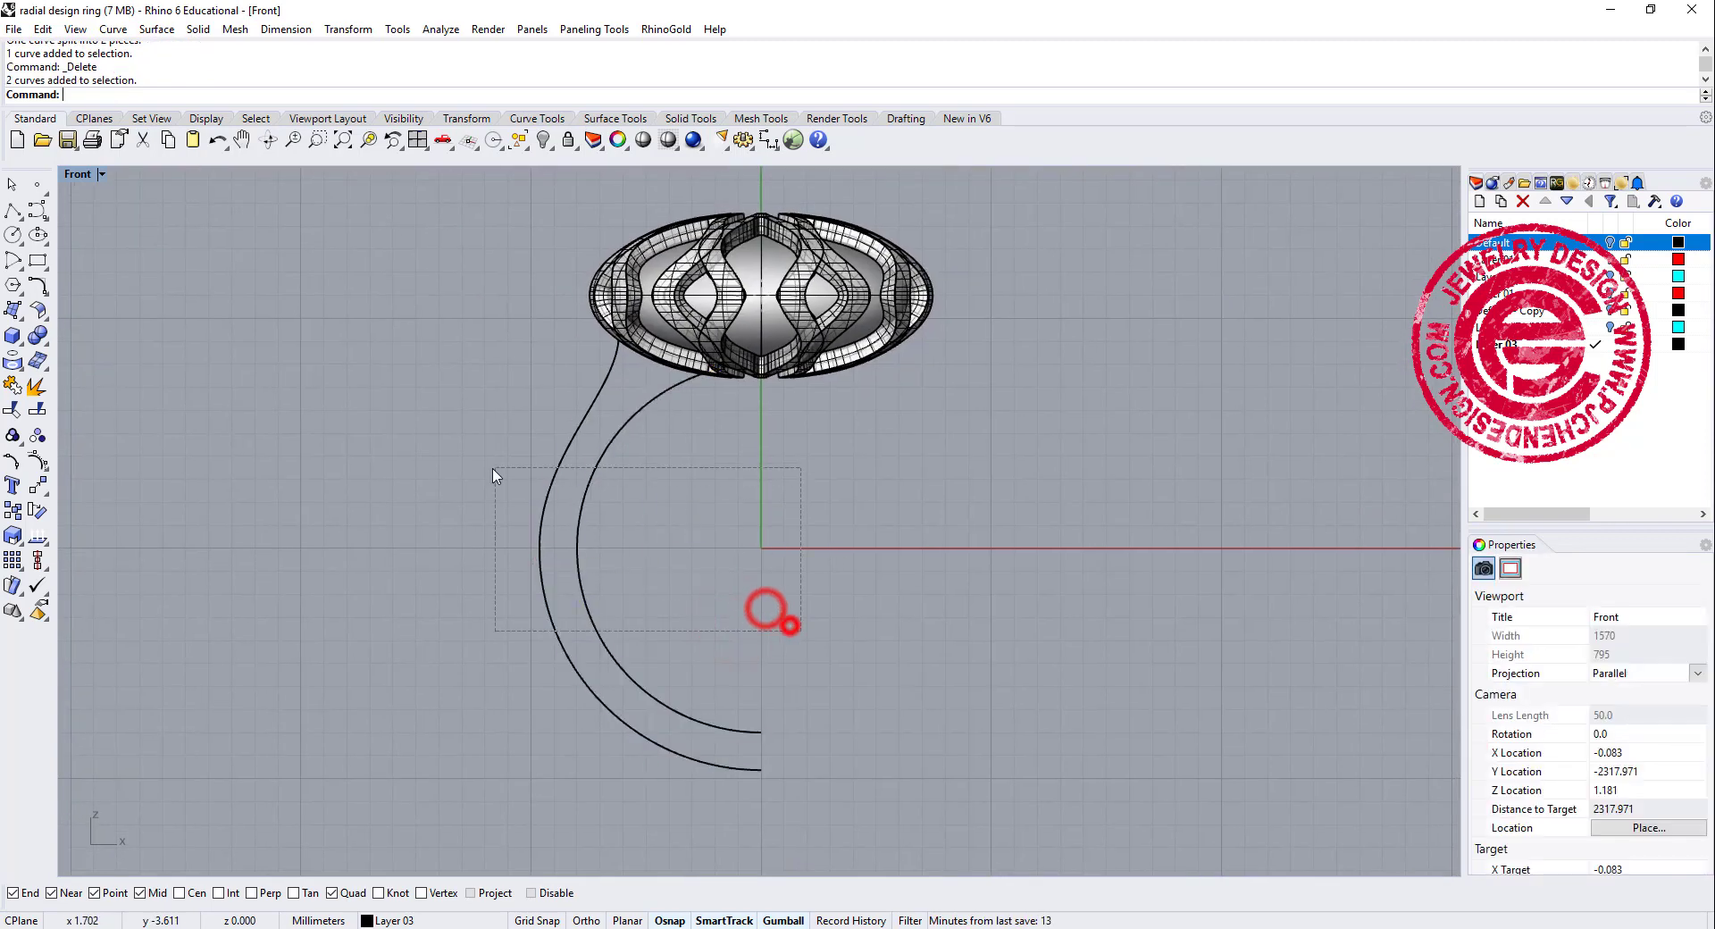
pyautogui.moveTo(777, 615); pyautogui.dragTo(487, 471)
# Join the shank curves and project them flat onto the Front construction plane, deleting originals.
pyautogui.click(12, 386)
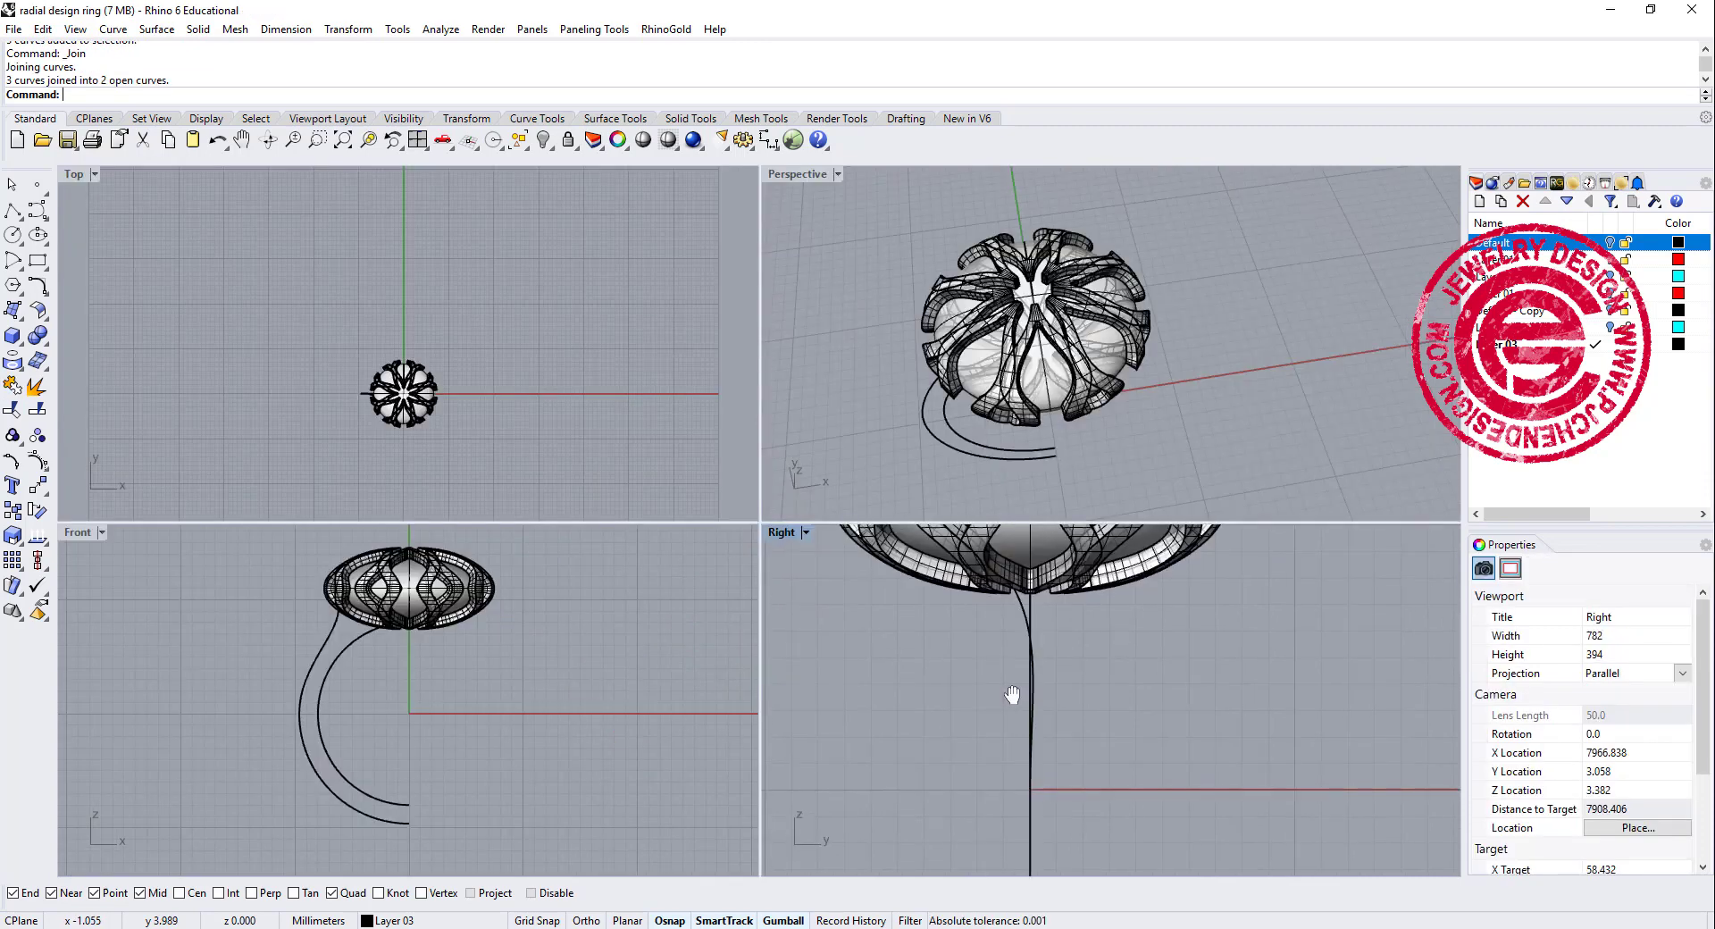
pyautogui.moveTo(1177, 764); pyautogui.dragTo(1026, 628)
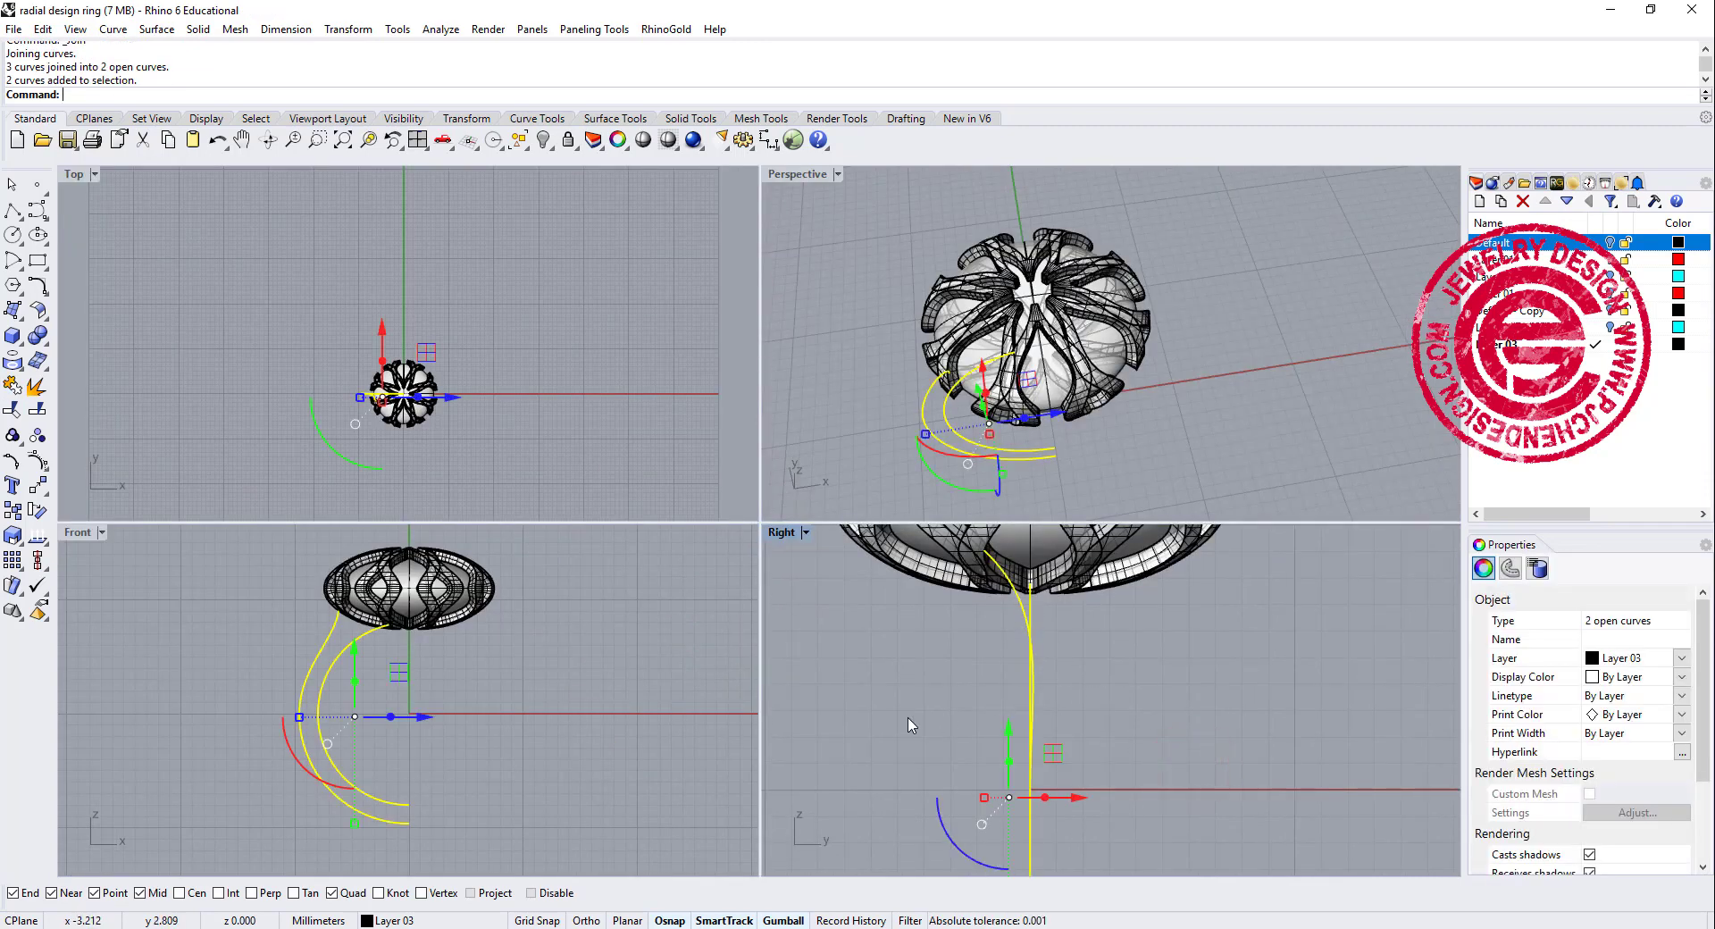
pyautogui.click(525, 705)
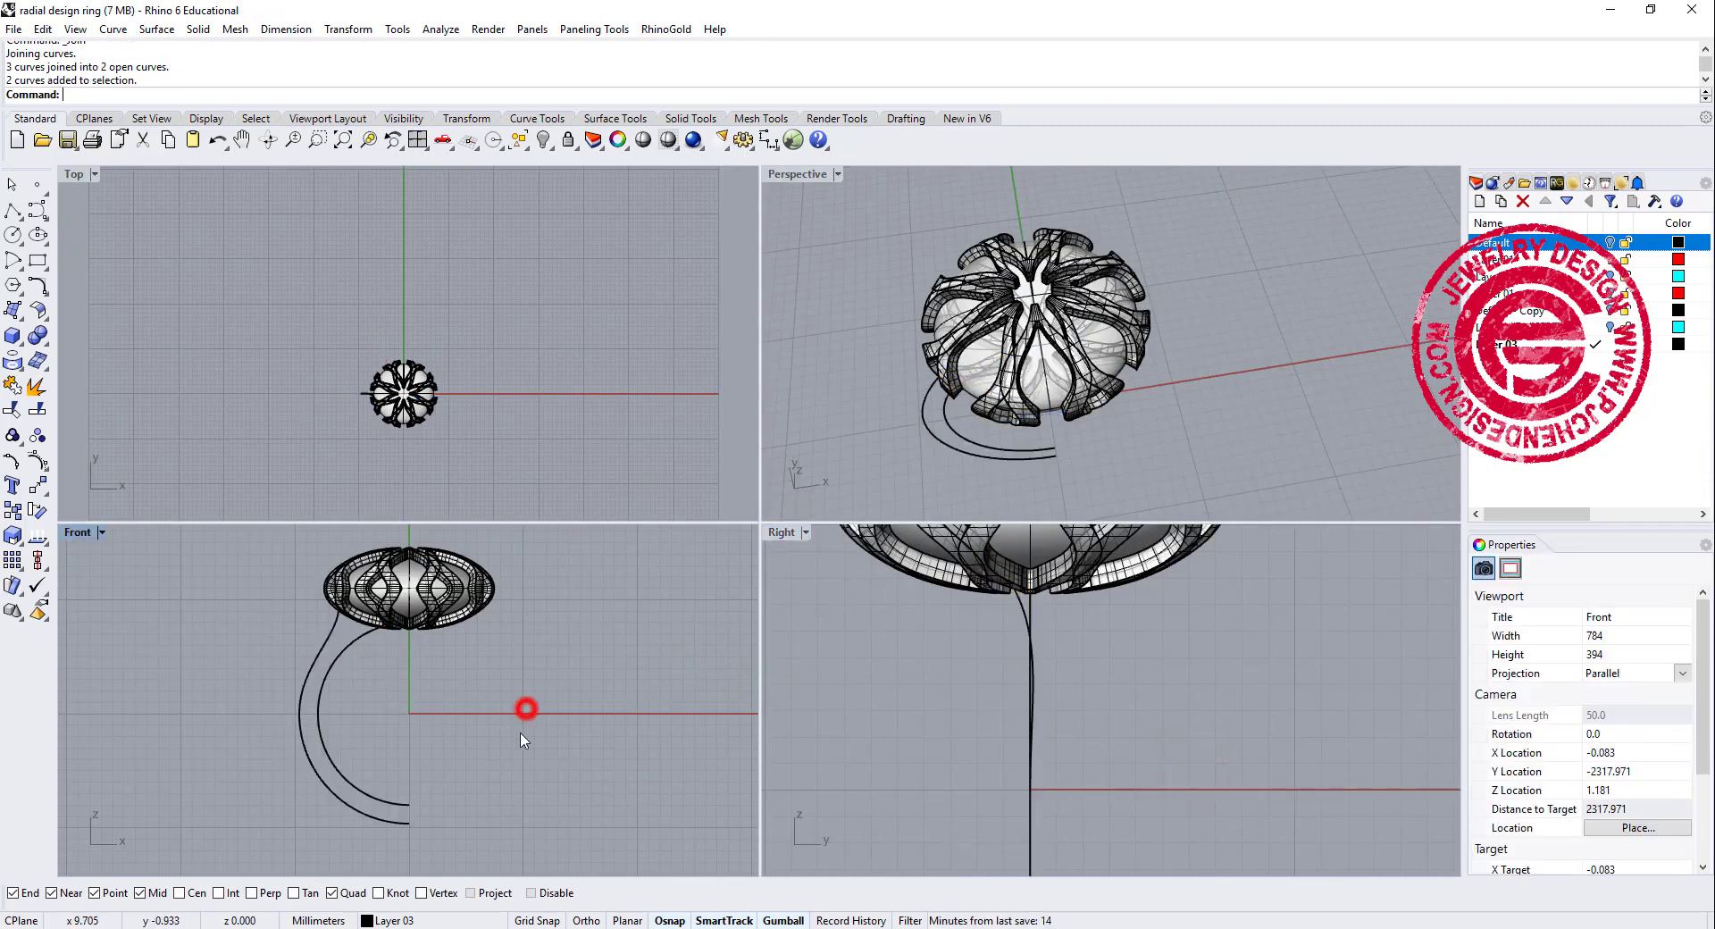
pyautogui.click(444, 754)
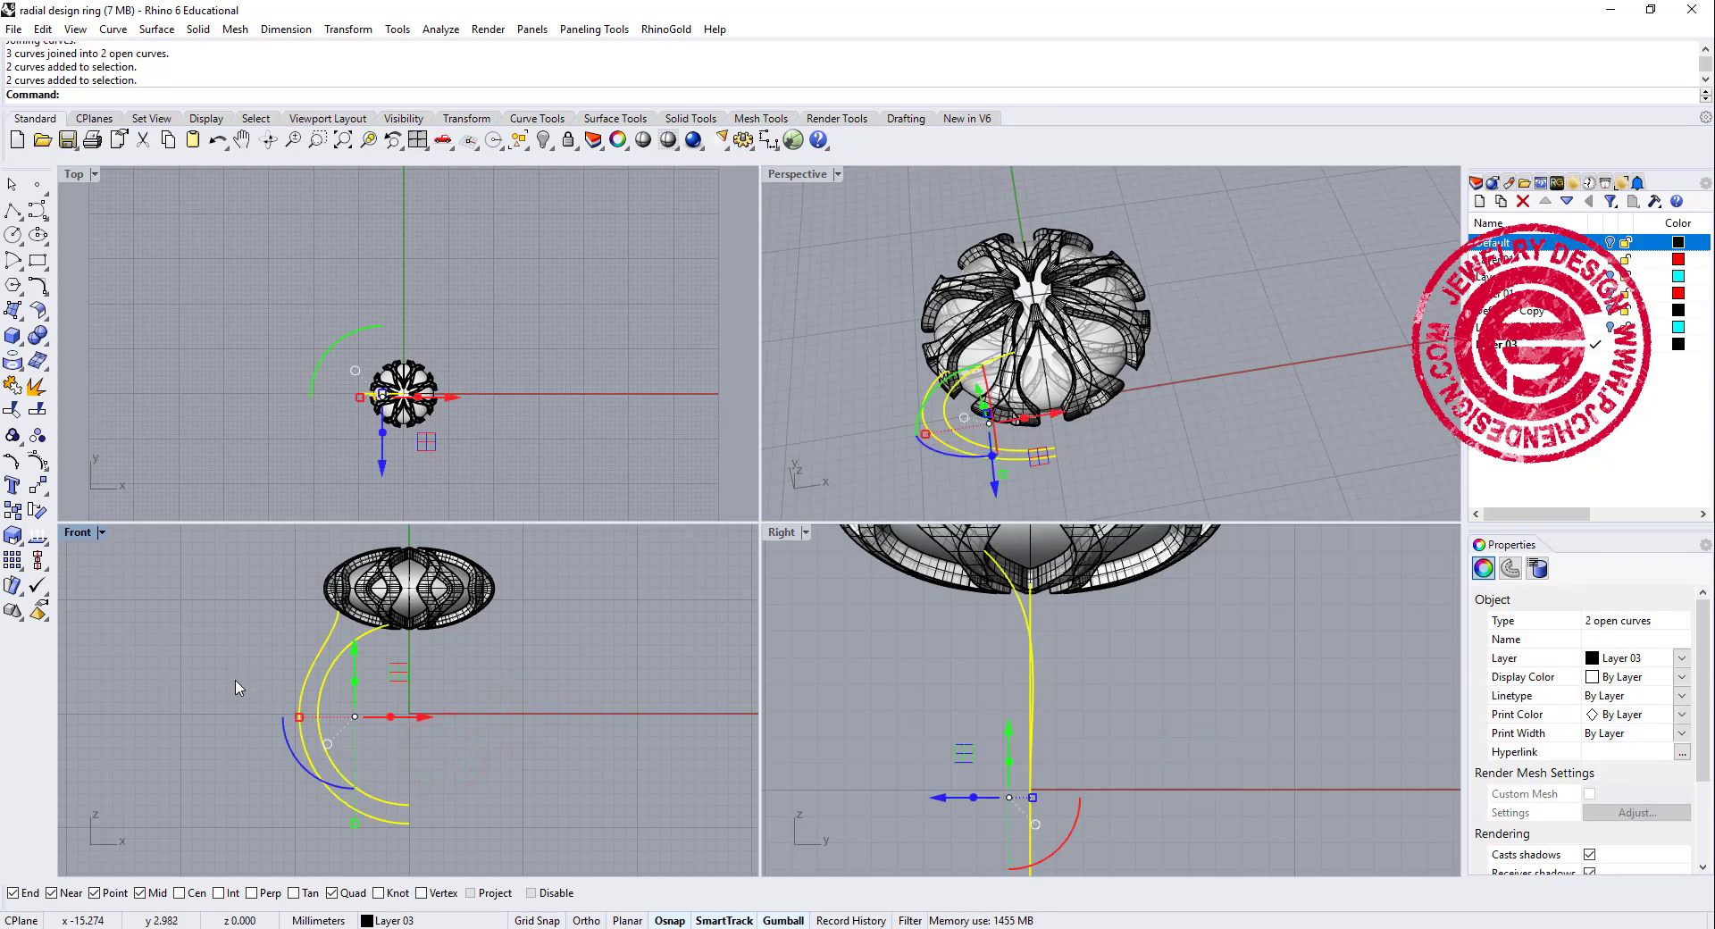
pyautogui.write('ProjectToCPlane')
pyautogui.press('Return')
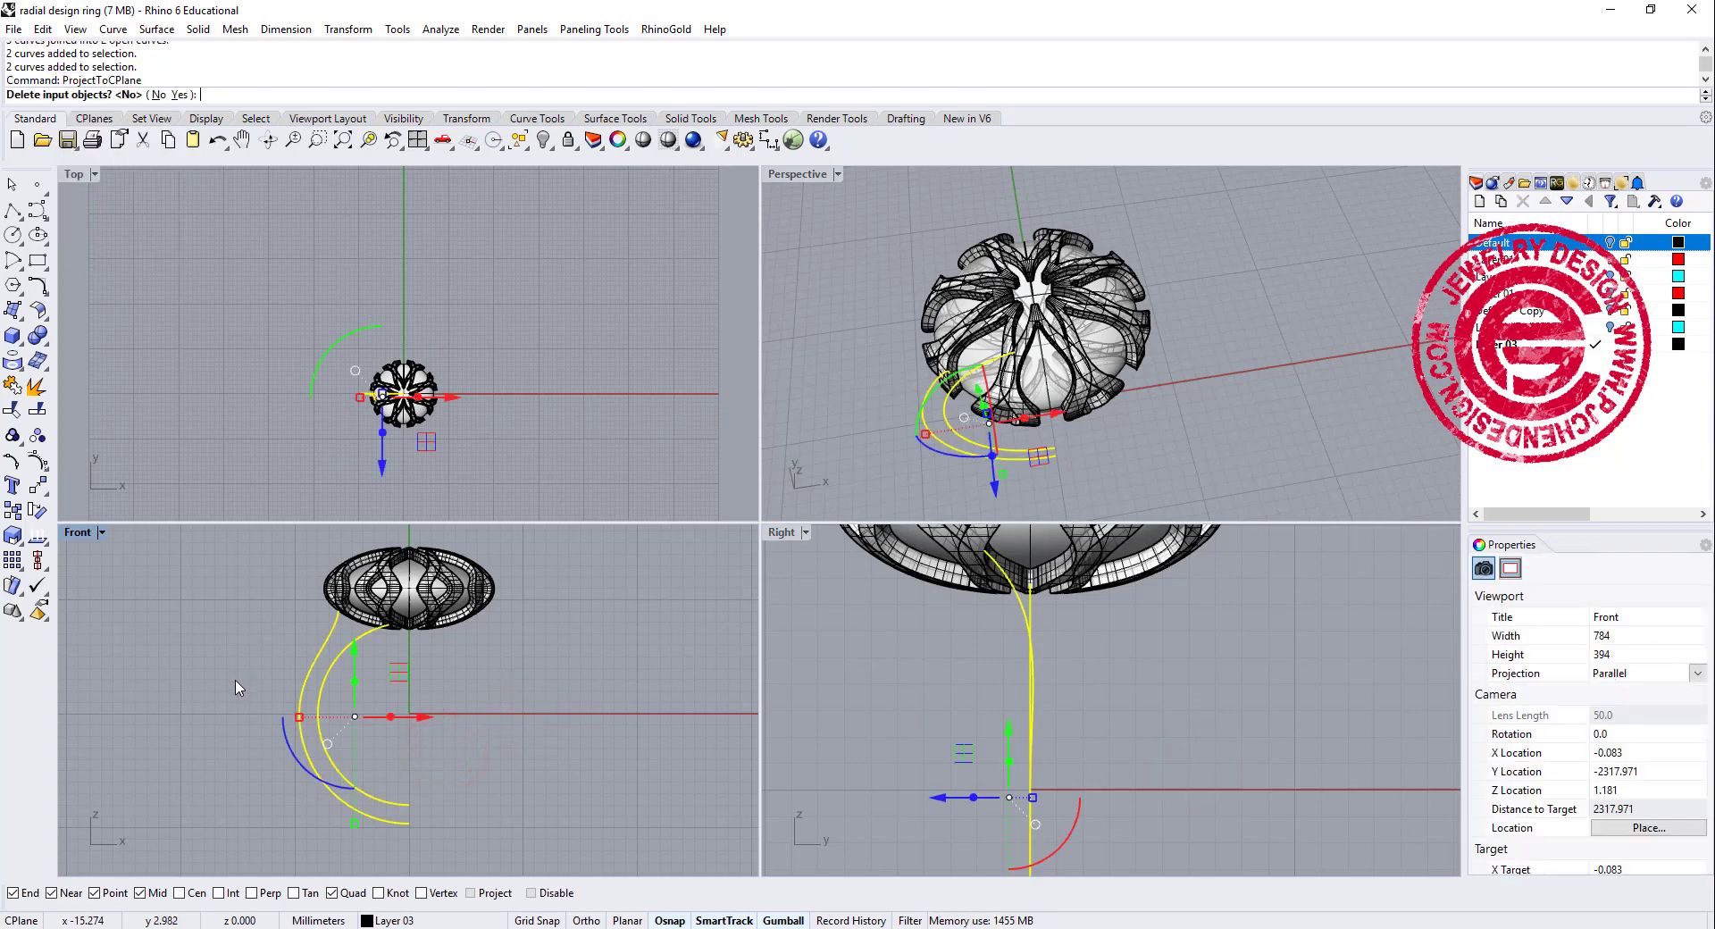
pyautogui.click(180, 94)
pyautogui.scroll(-3, 1110, 727)
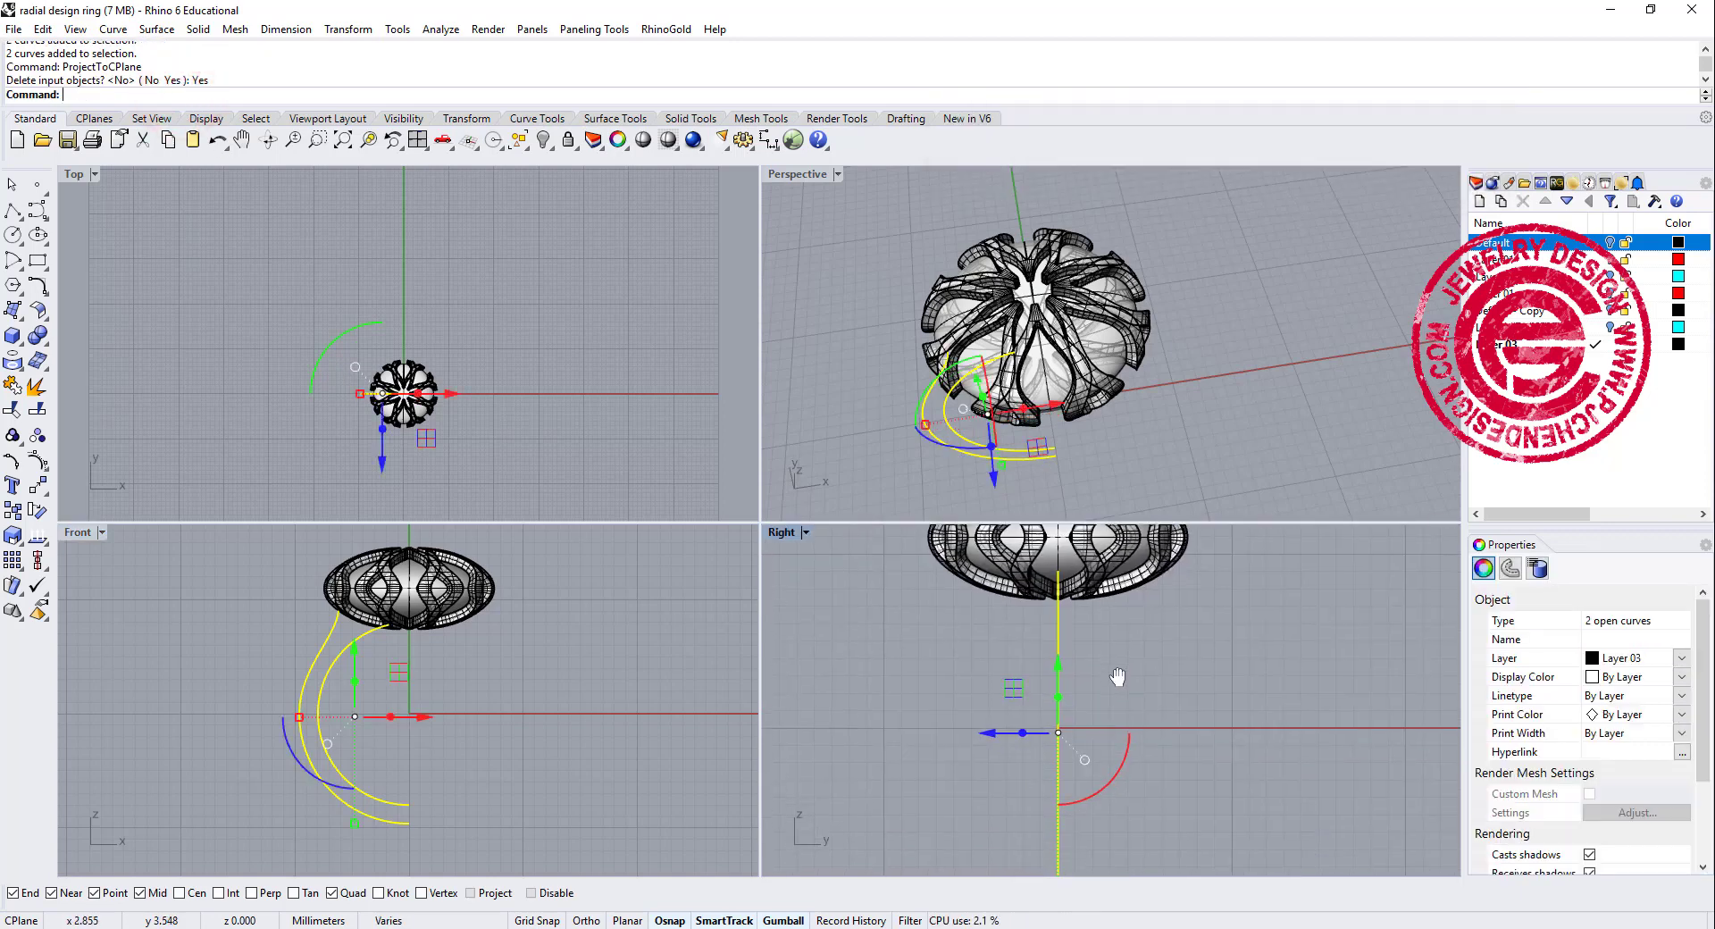
pyautogui.click(480, 693)
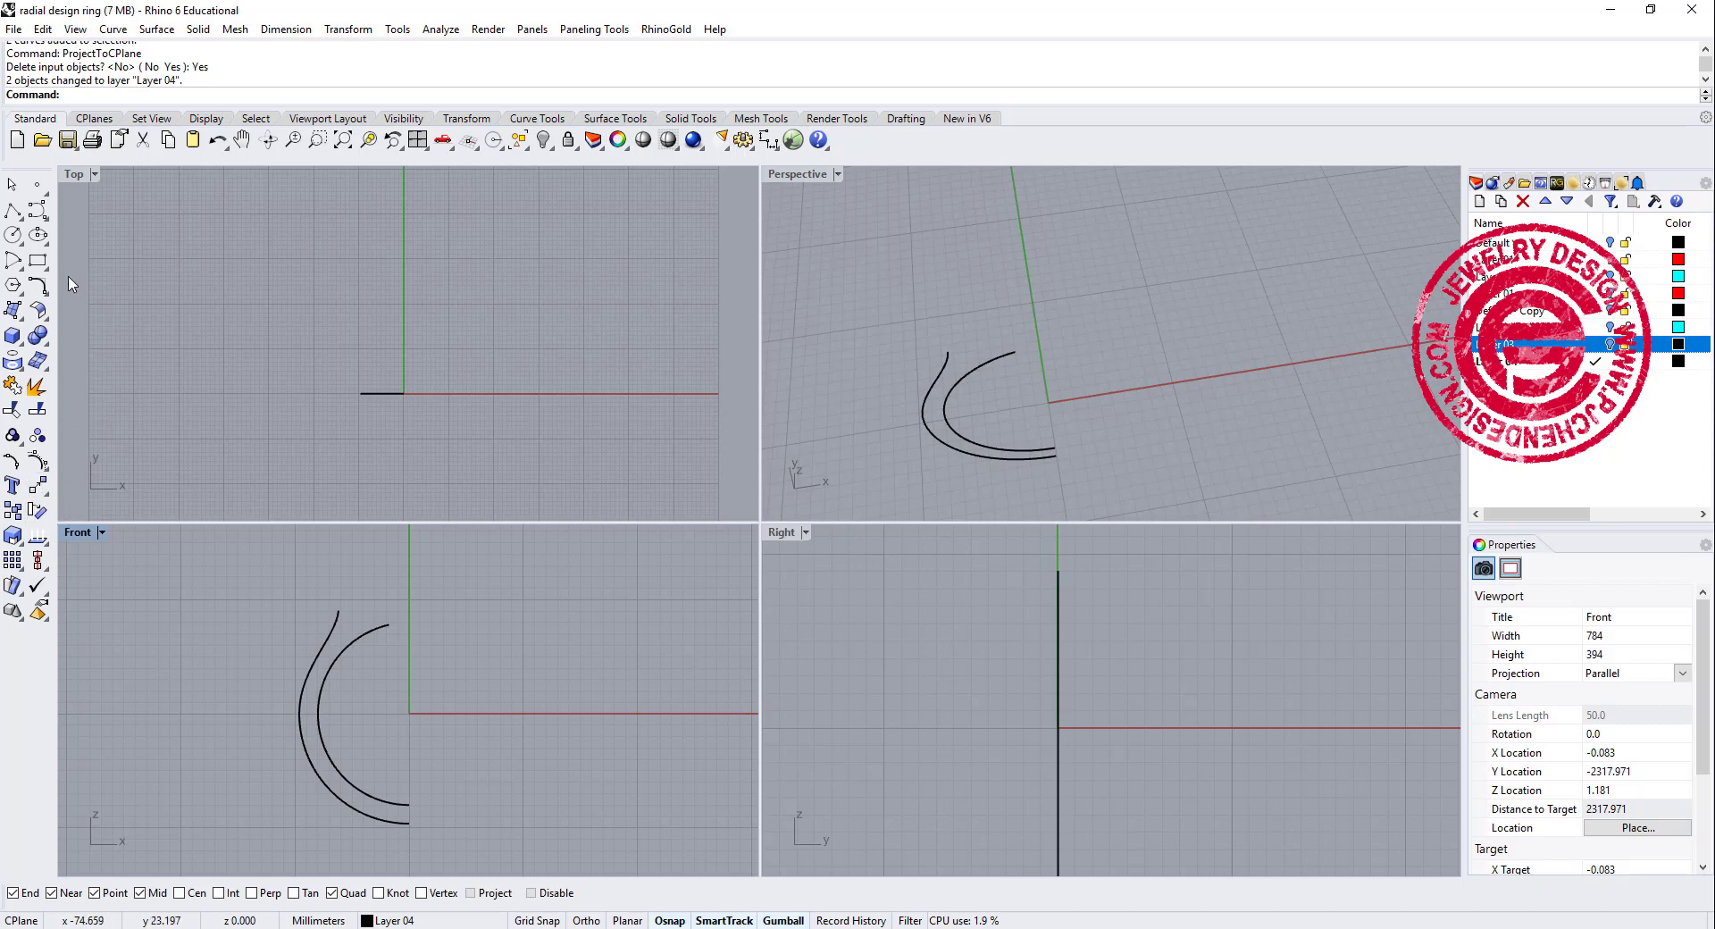
# Draw a 3-point rounded rectangle spanning the inner and outer curve ends.
pyautogui.click(40, 267)
pyautogui.click(166, 272)
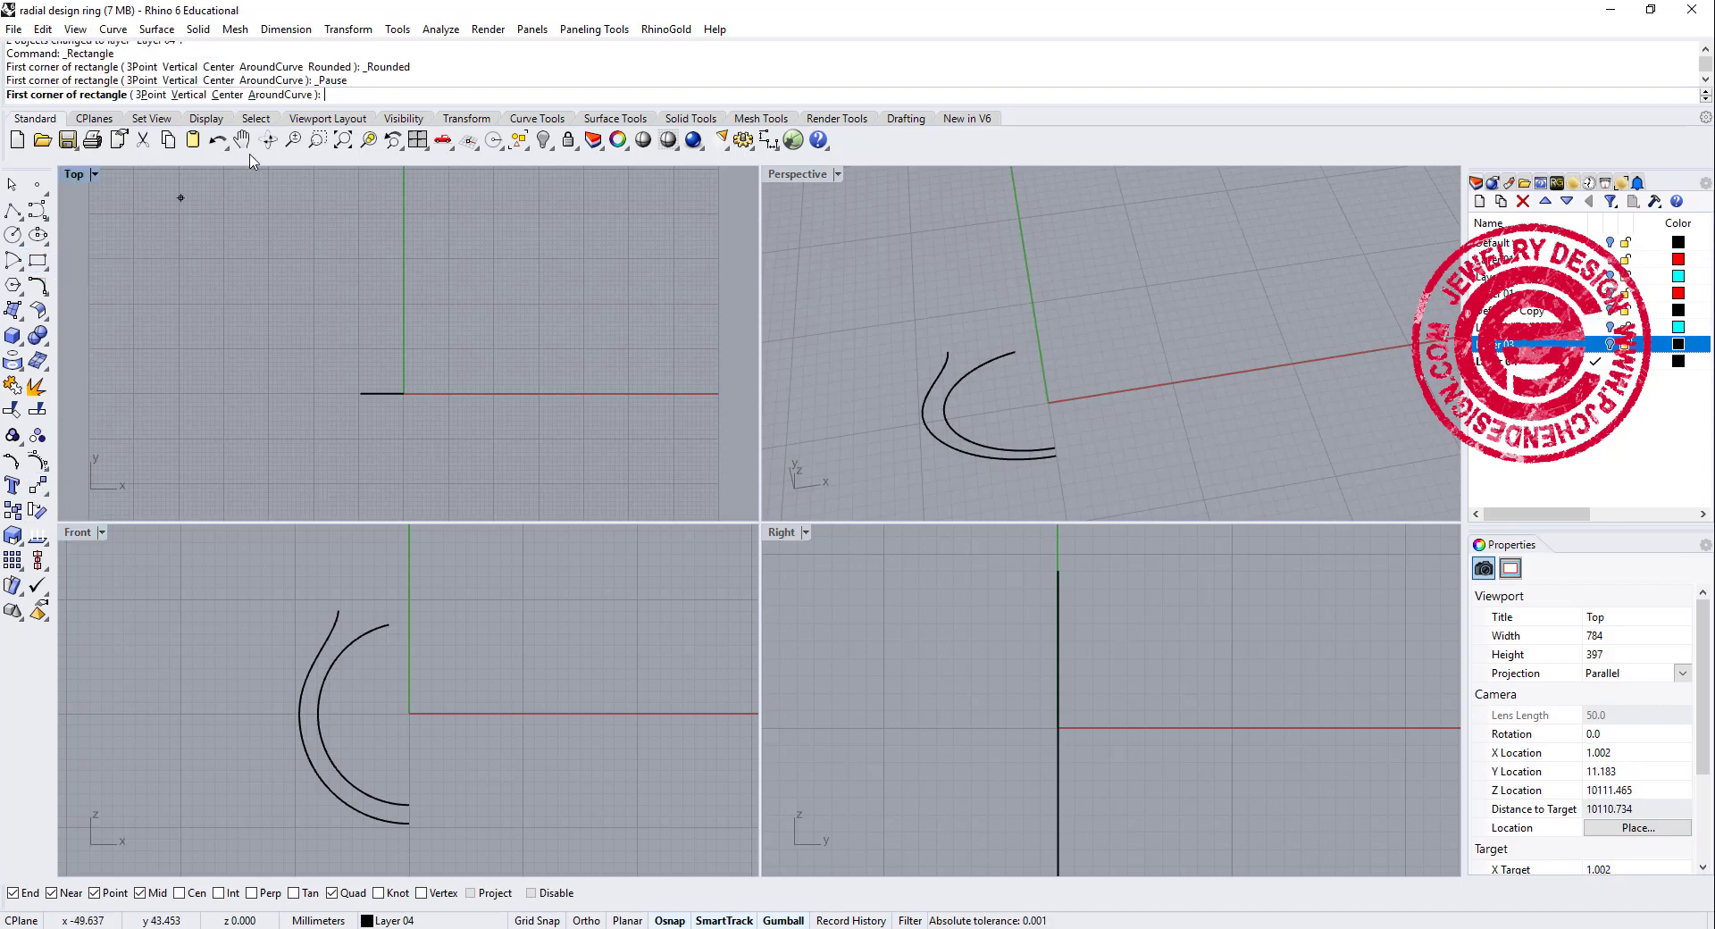
pyautogui.click(143, 95)
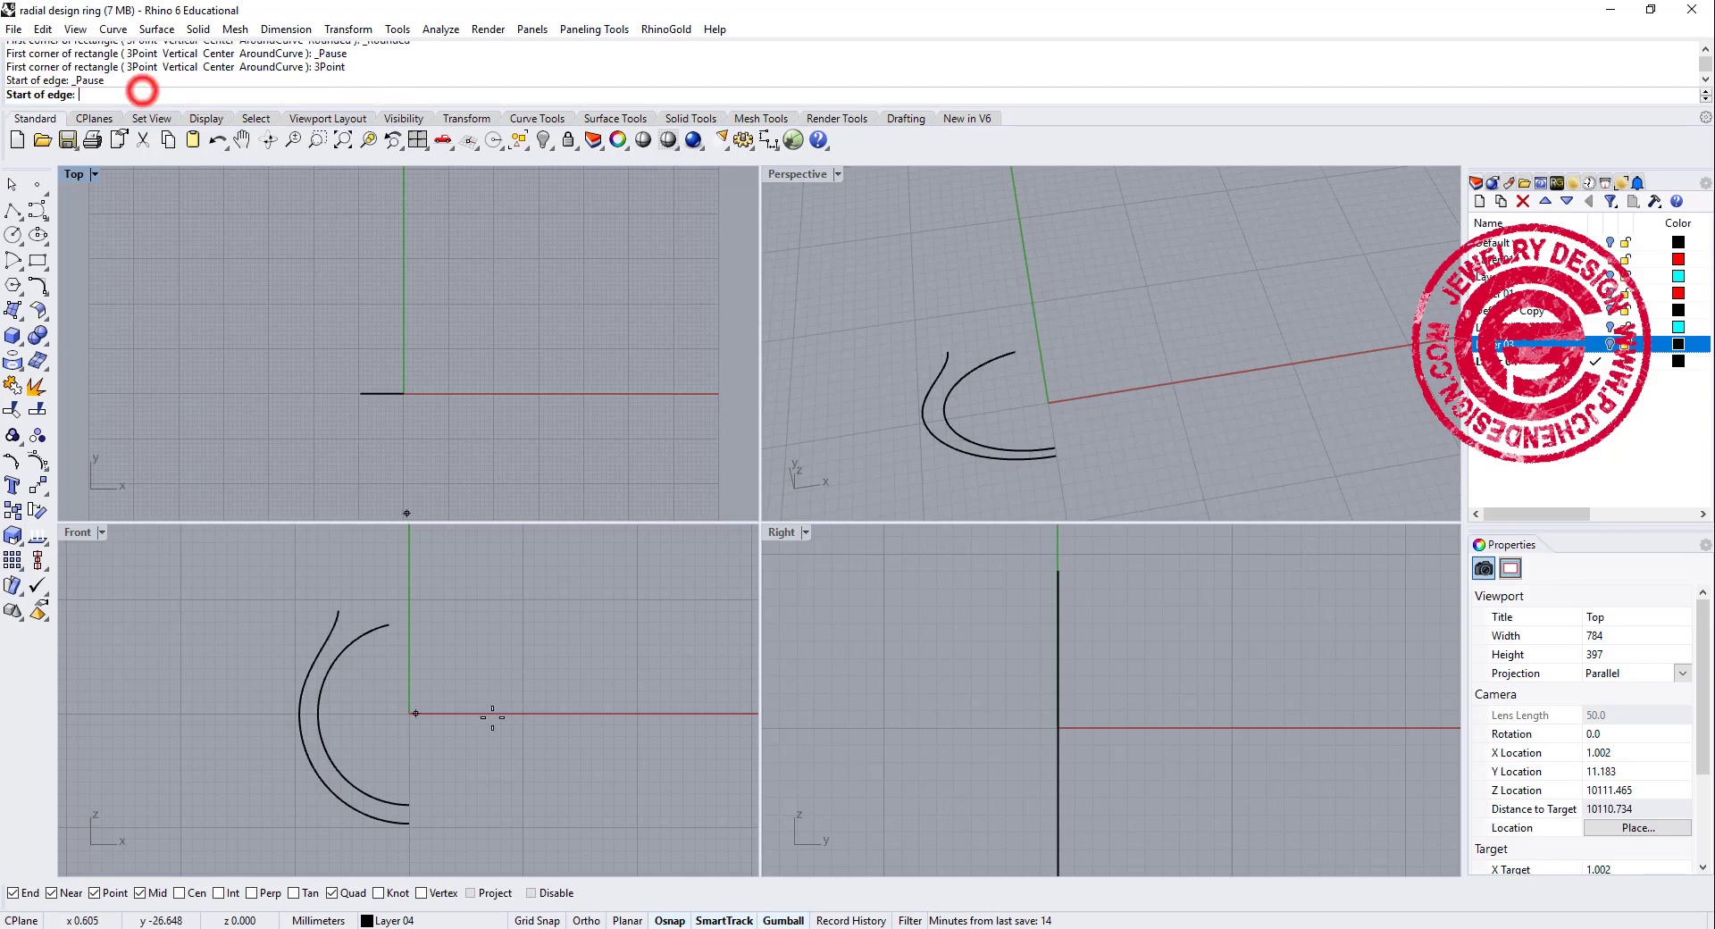
pyautogui.click(409, 801)
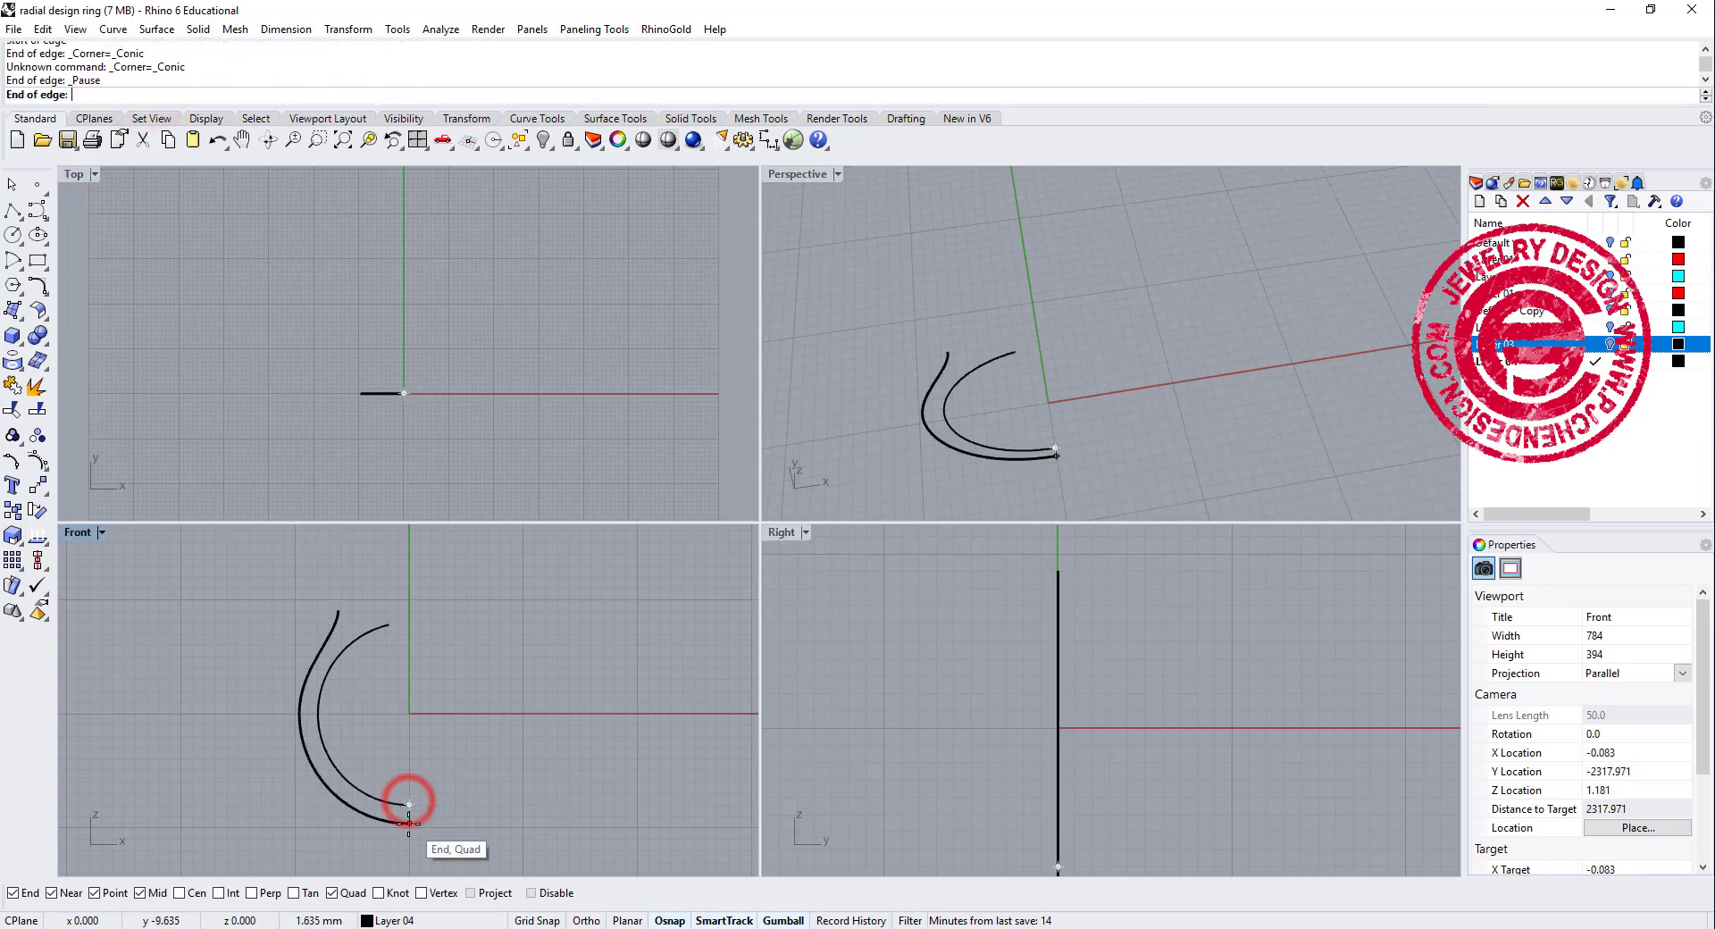
pyautogui.click(409, 823)
pyautogui.scroll(3, 1093, 740)
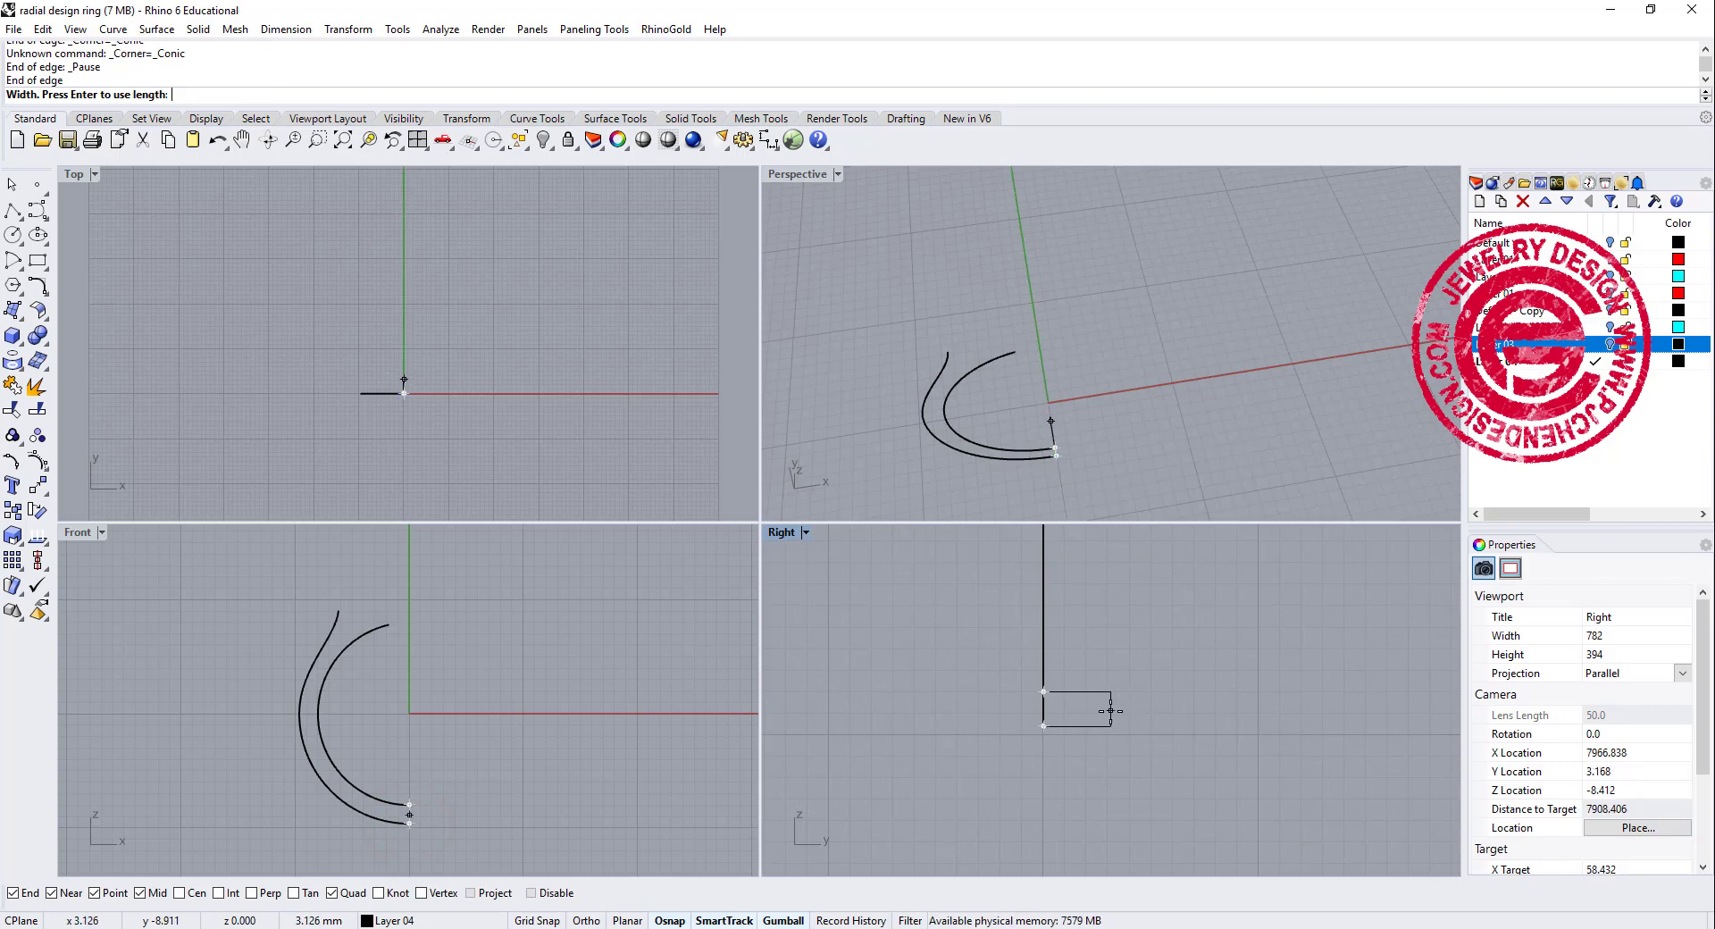
pyautogui.click(1107, 711)
pyautogui.scroll(4, 1108, 706)
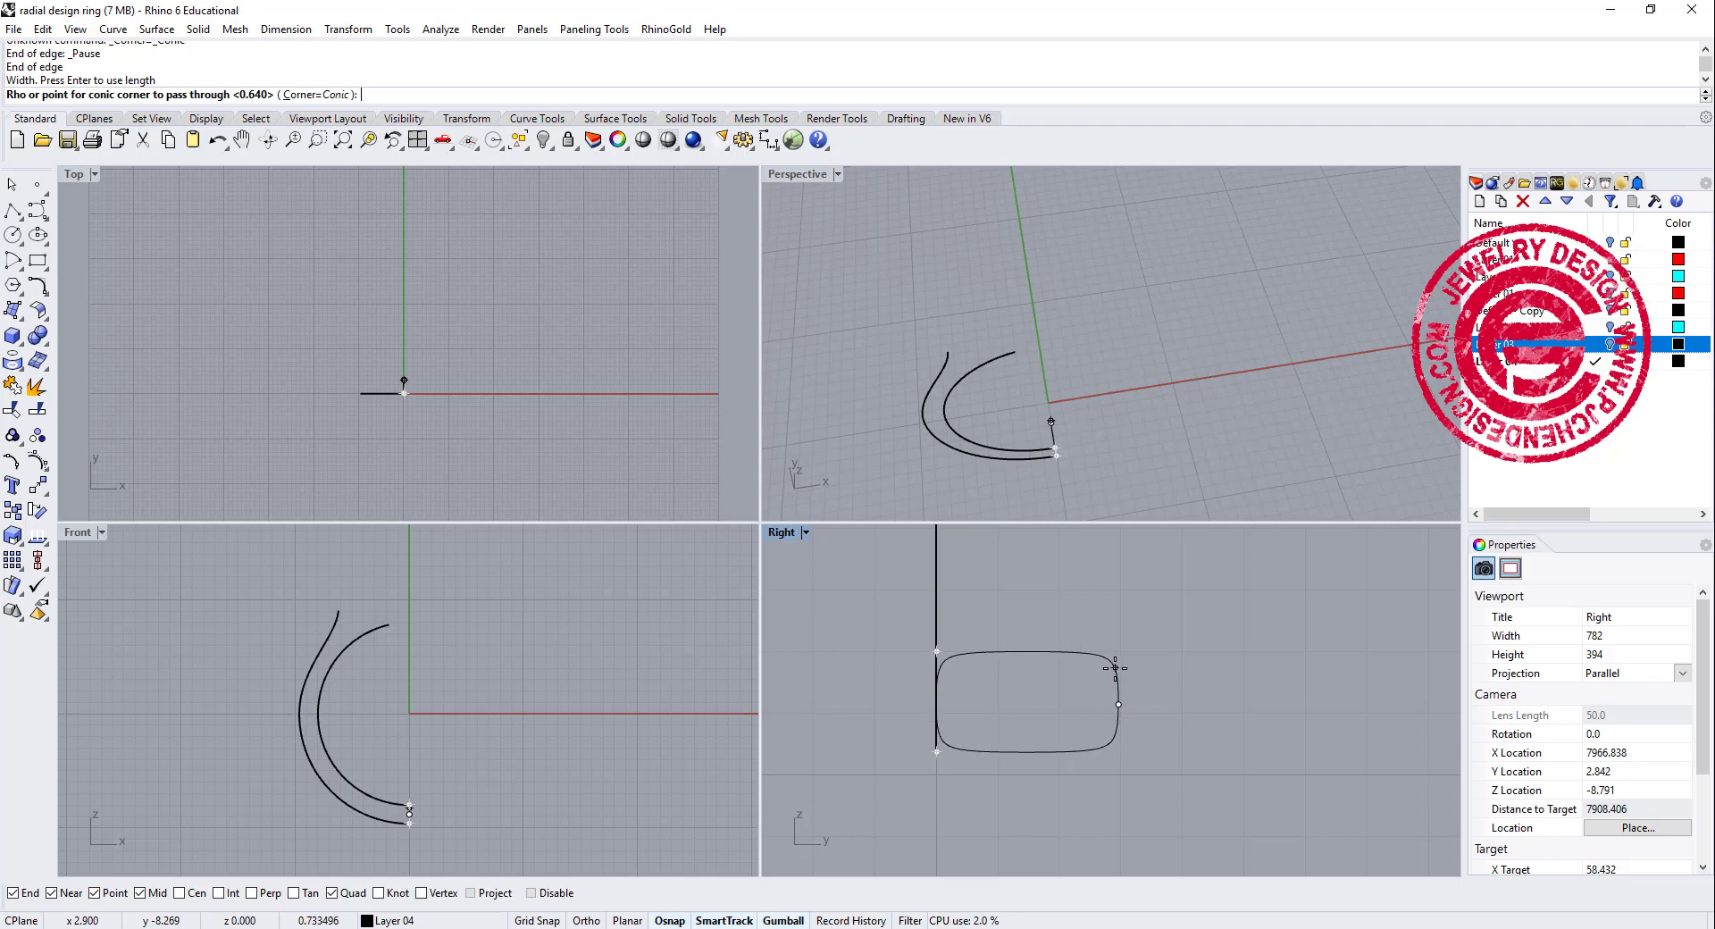
pyautogui.click(1115, 670)
# Move the rounded rectangle so its top midpoint centres on the shank curve ends.
pyautogui.click(1118, 702)
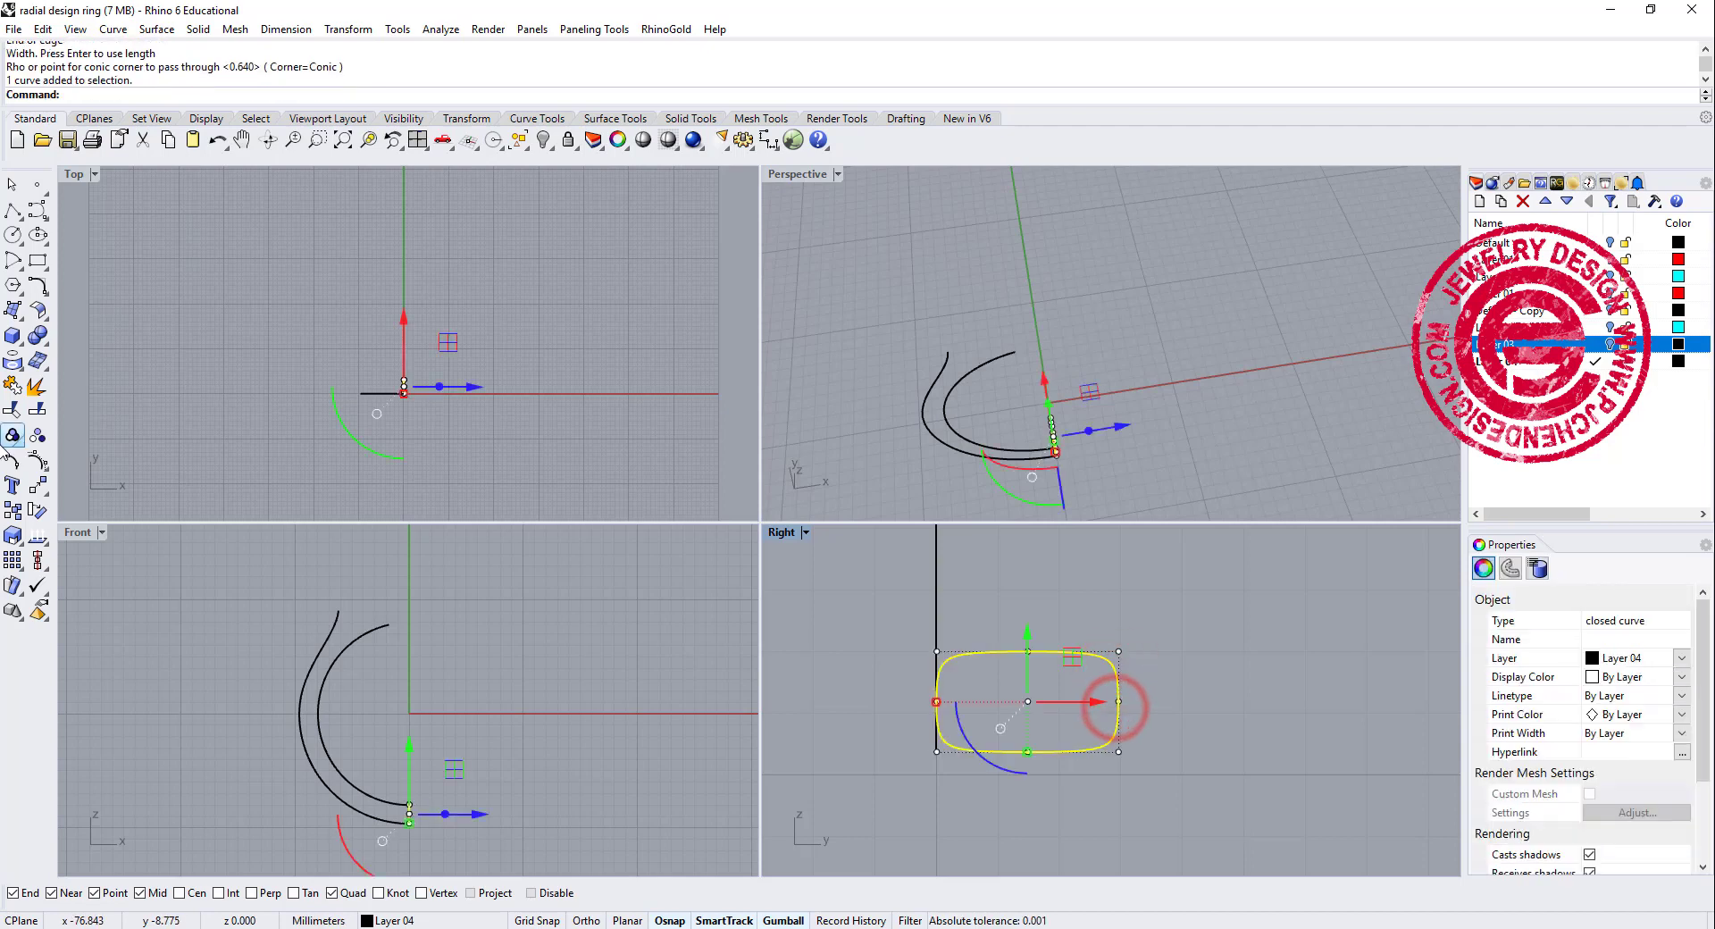
pyautogui.click(38, 486)
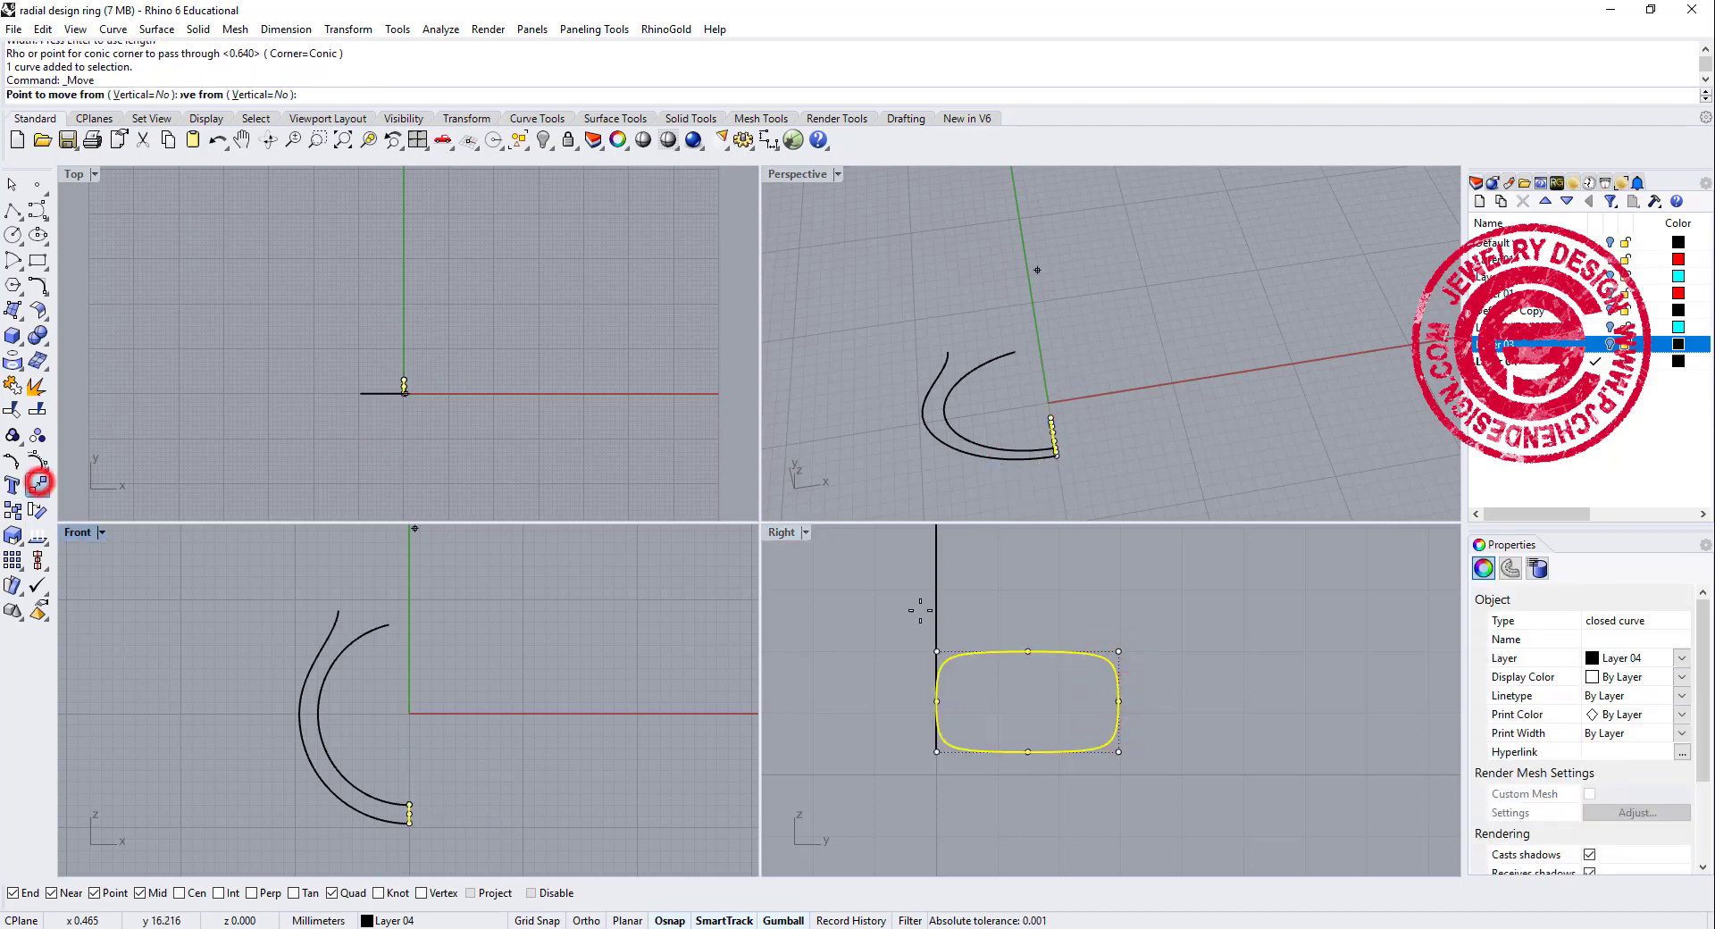
pyautogui.click(1028, 651)
pyautogui.click(936, 652)
pyautogui.click(934, 320)
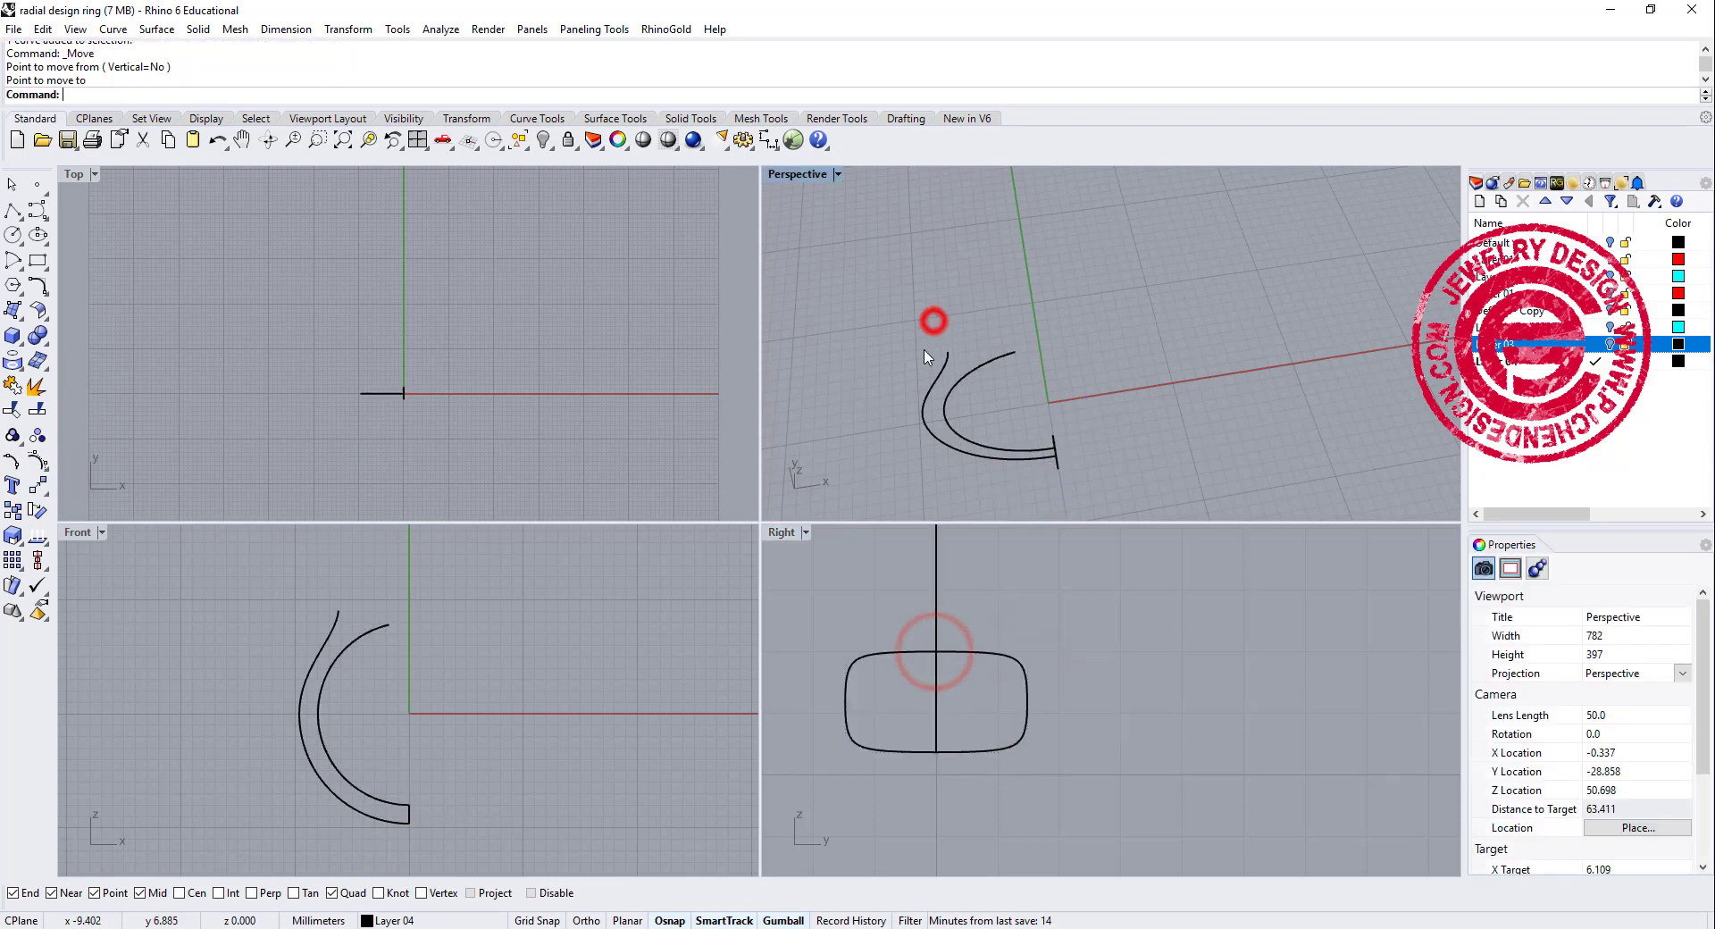
pyautogui.scroll(5, 1000, 364)
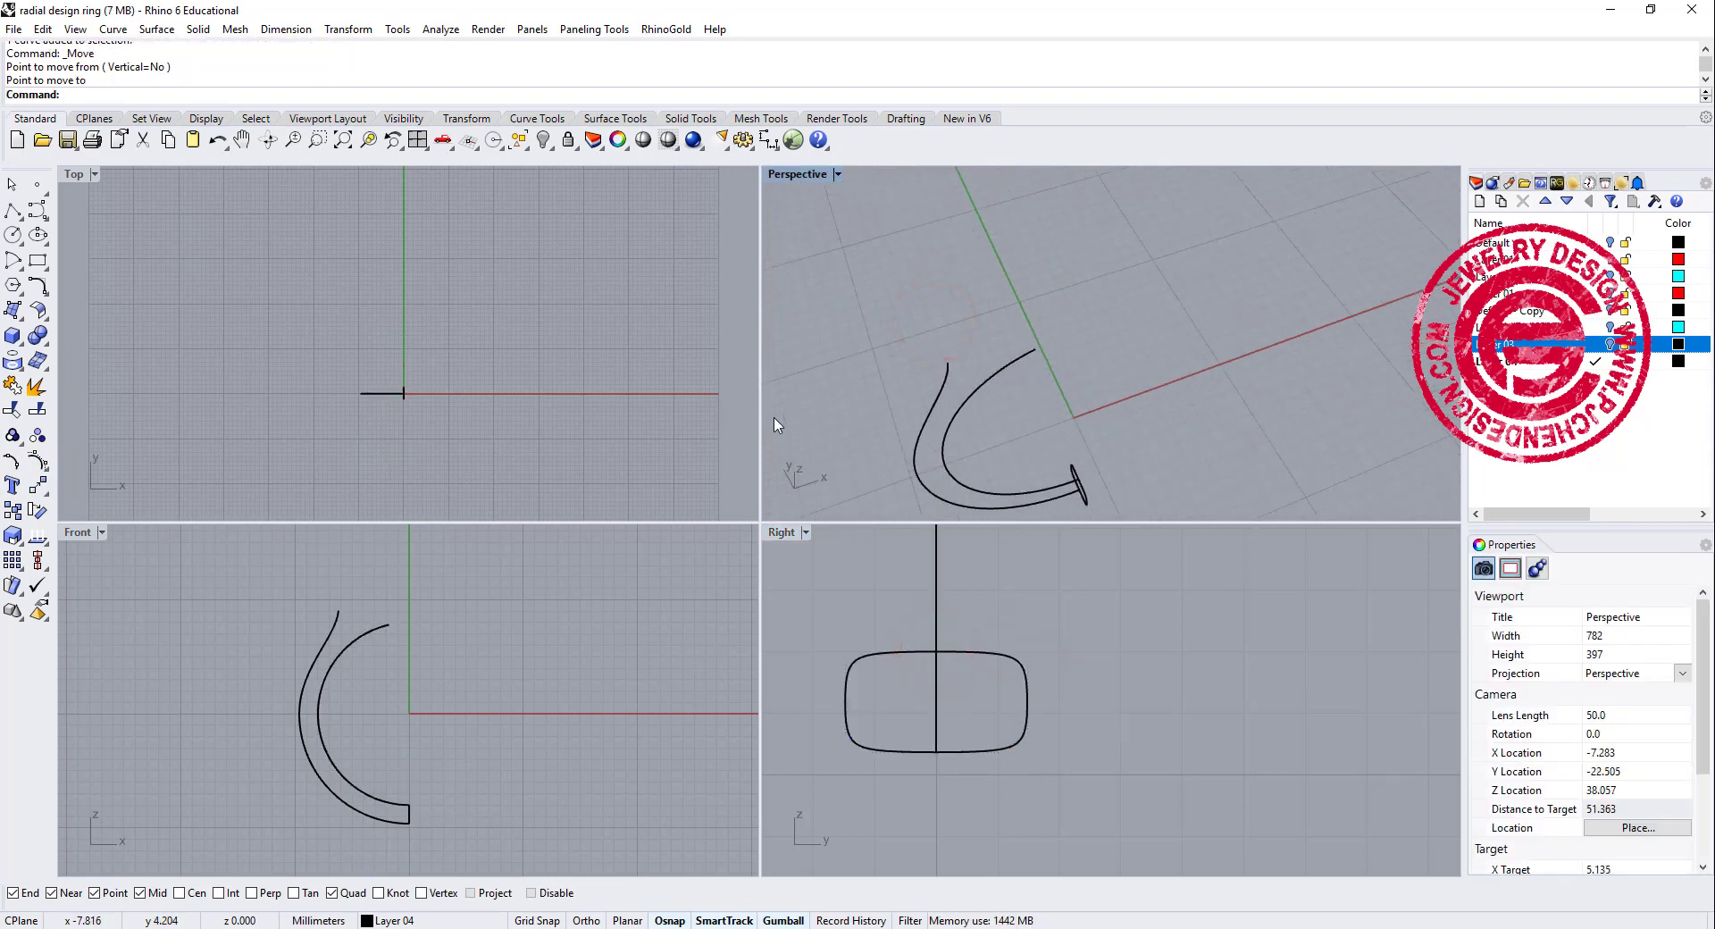
# Orient a 3D-scaled copy of the rounded profile across the shank curves' top ends.
pyautogui.click(345, 30)
pyautogui.moveTo(364, 232)
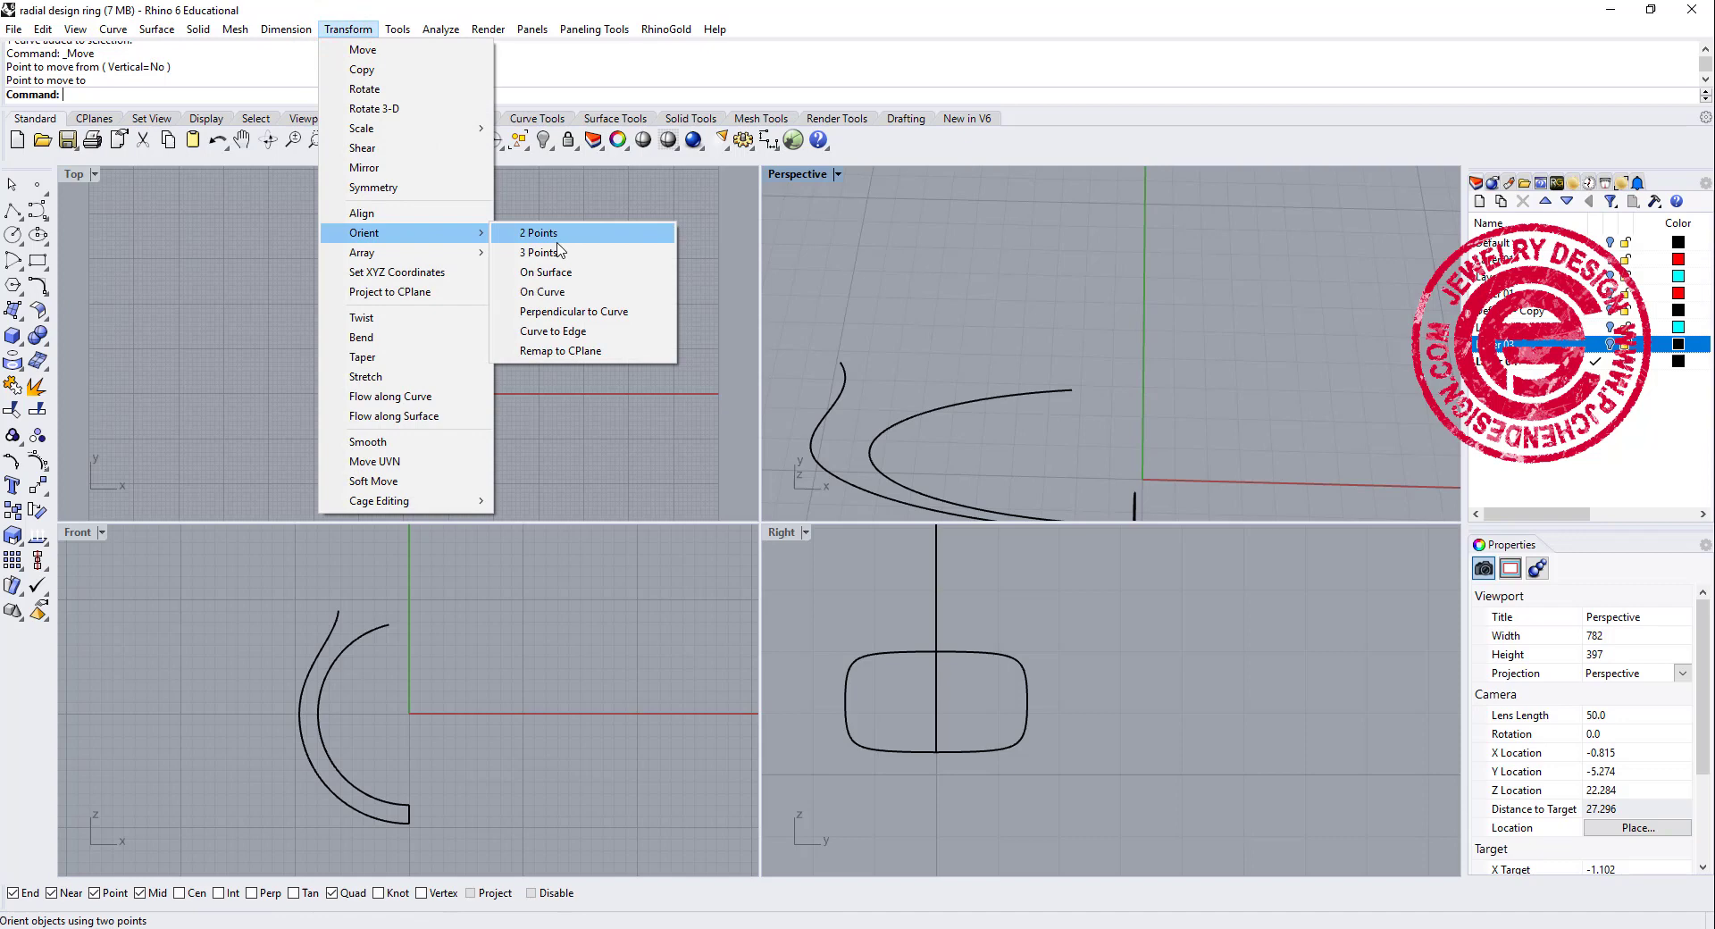
pyautogui.click(558, 238)
pyautogui.click(843, 702)
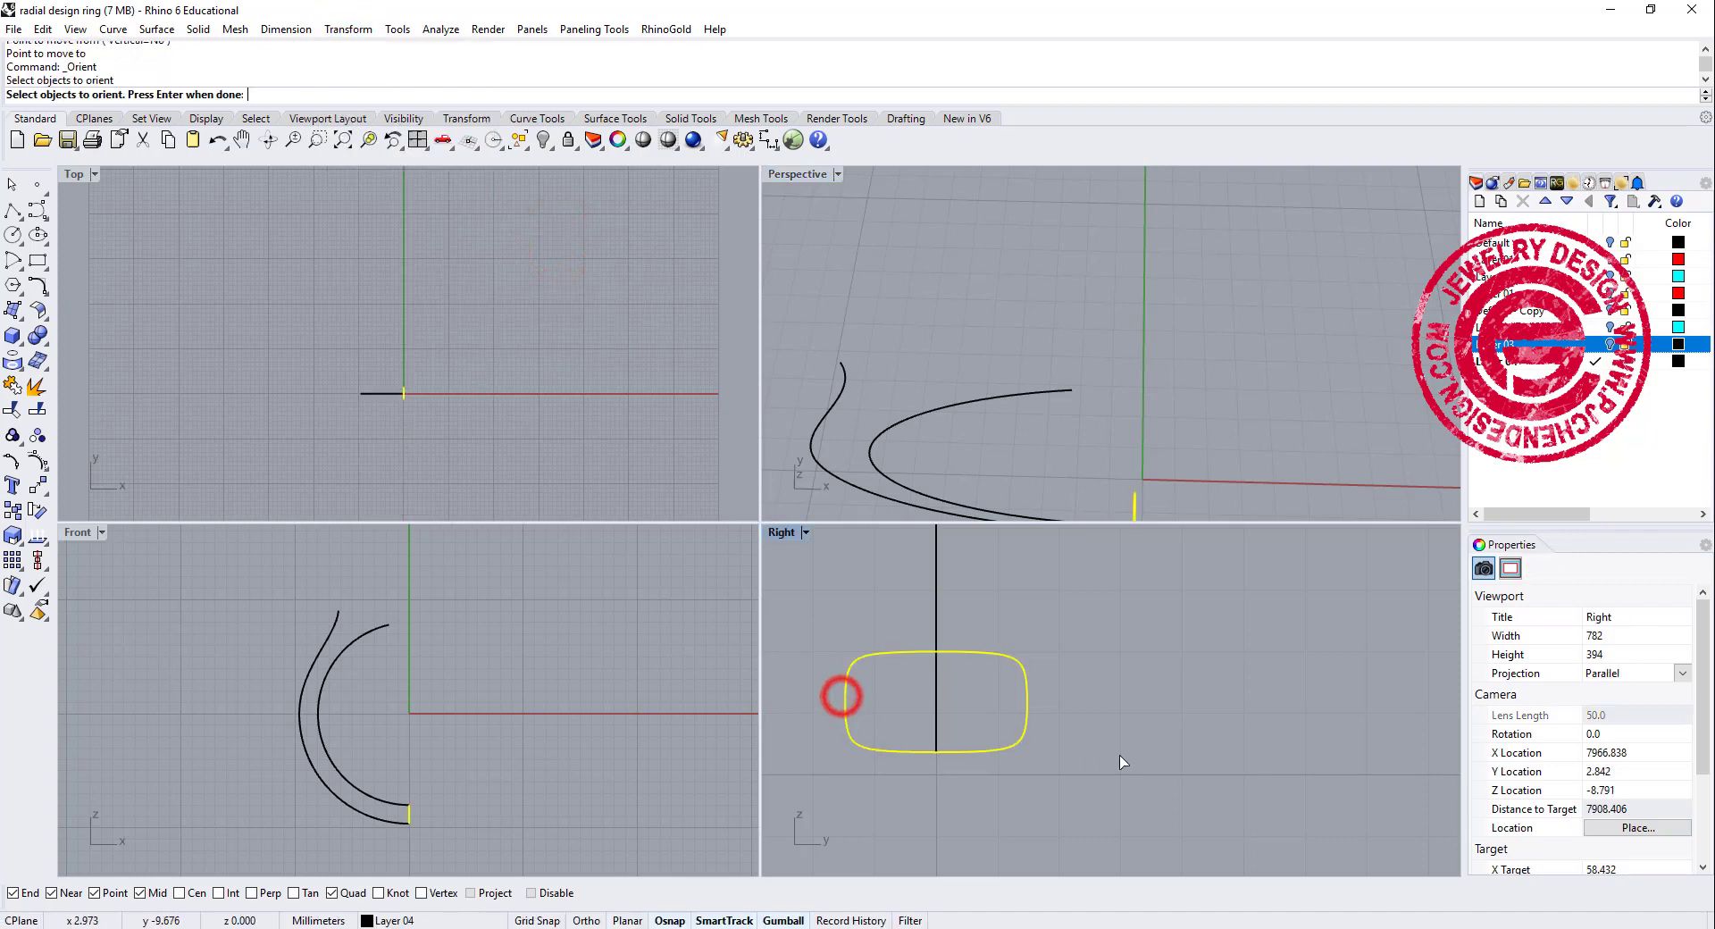
pyautogui.press('Return')
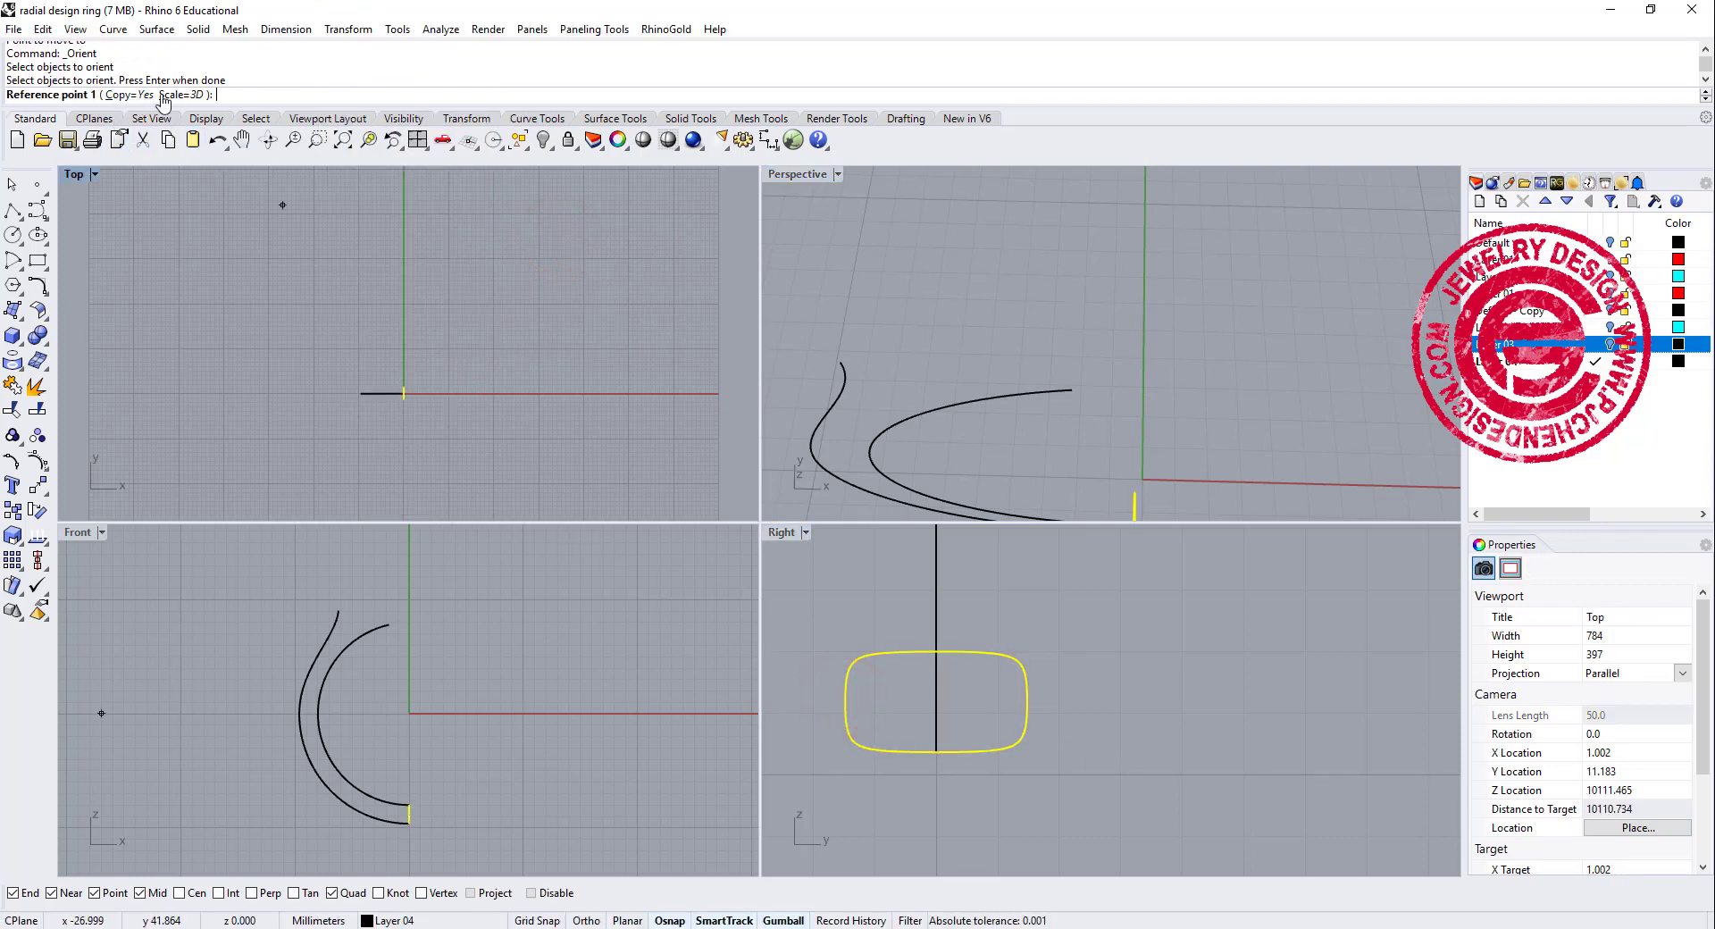
pyautogui.click(181, 95)
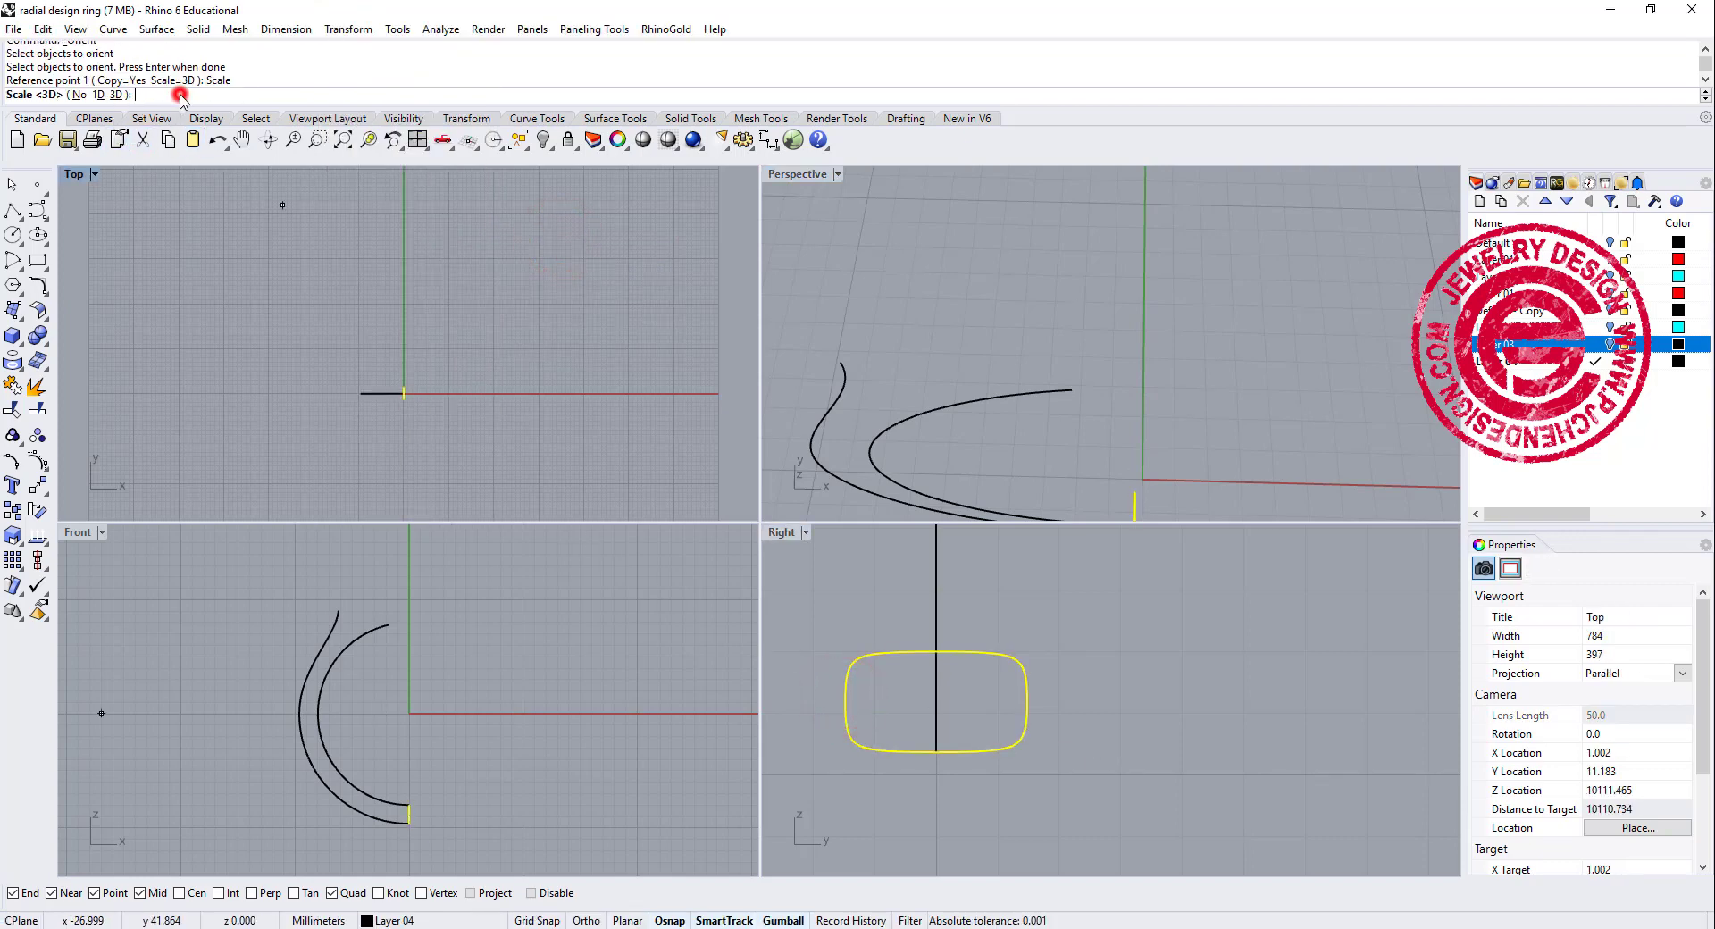
pyautogui.click(116, 95)
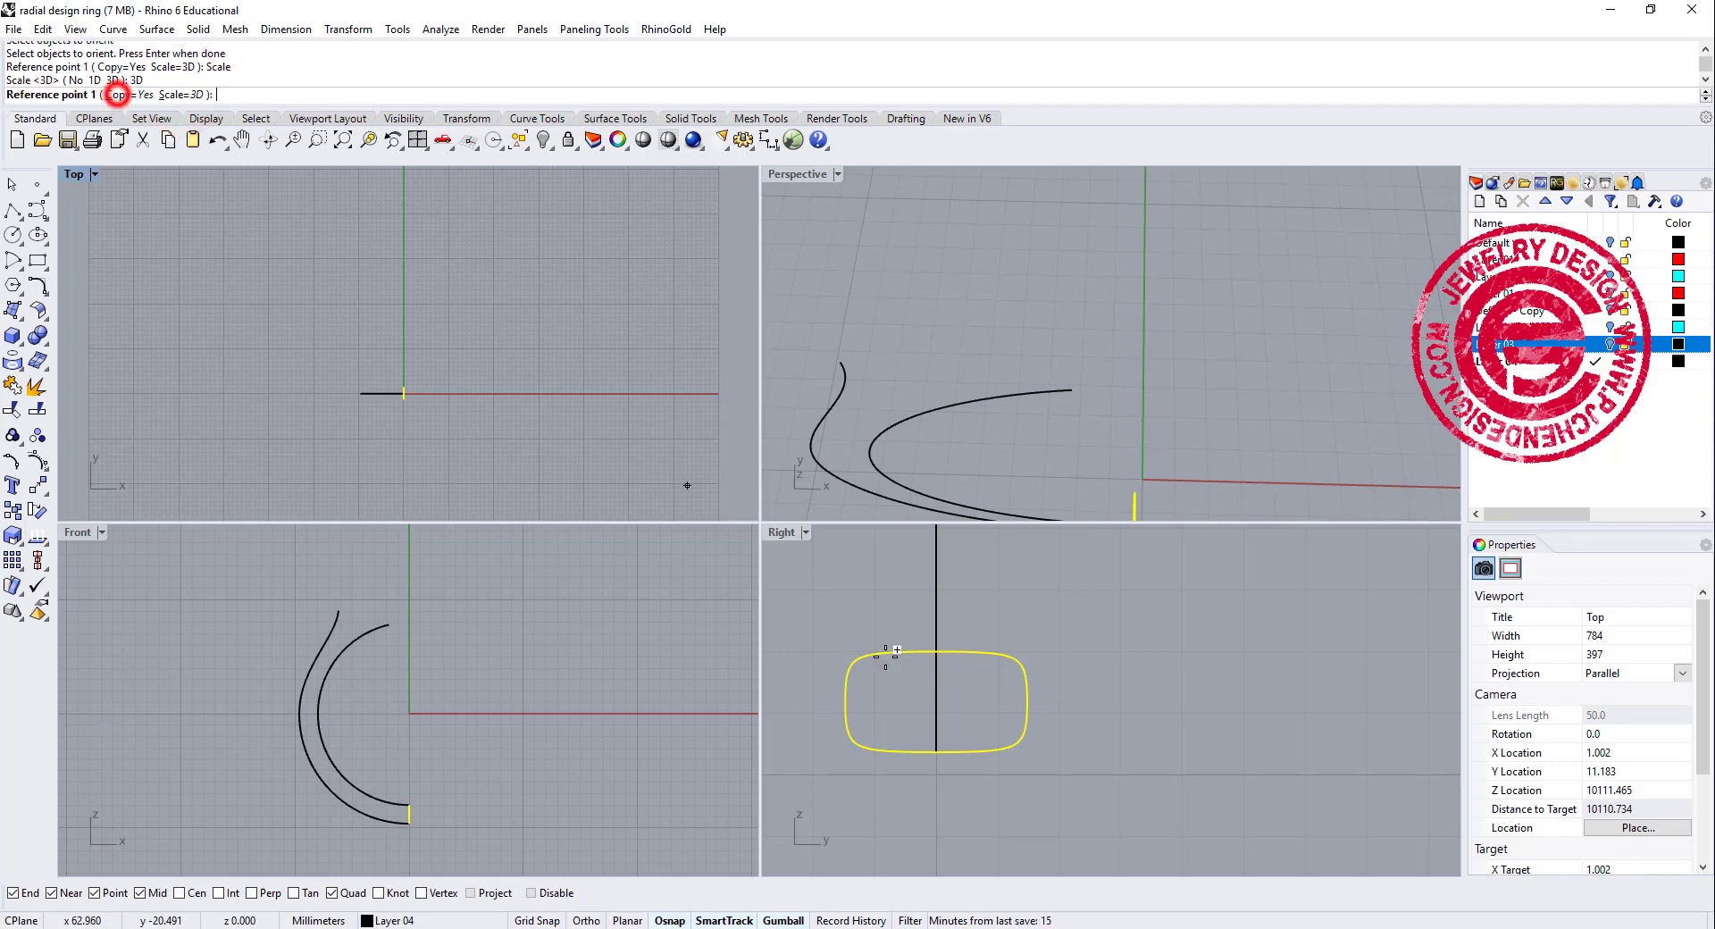
pyautogui.click(846, 701)
pyautogui.click(1027, 701)
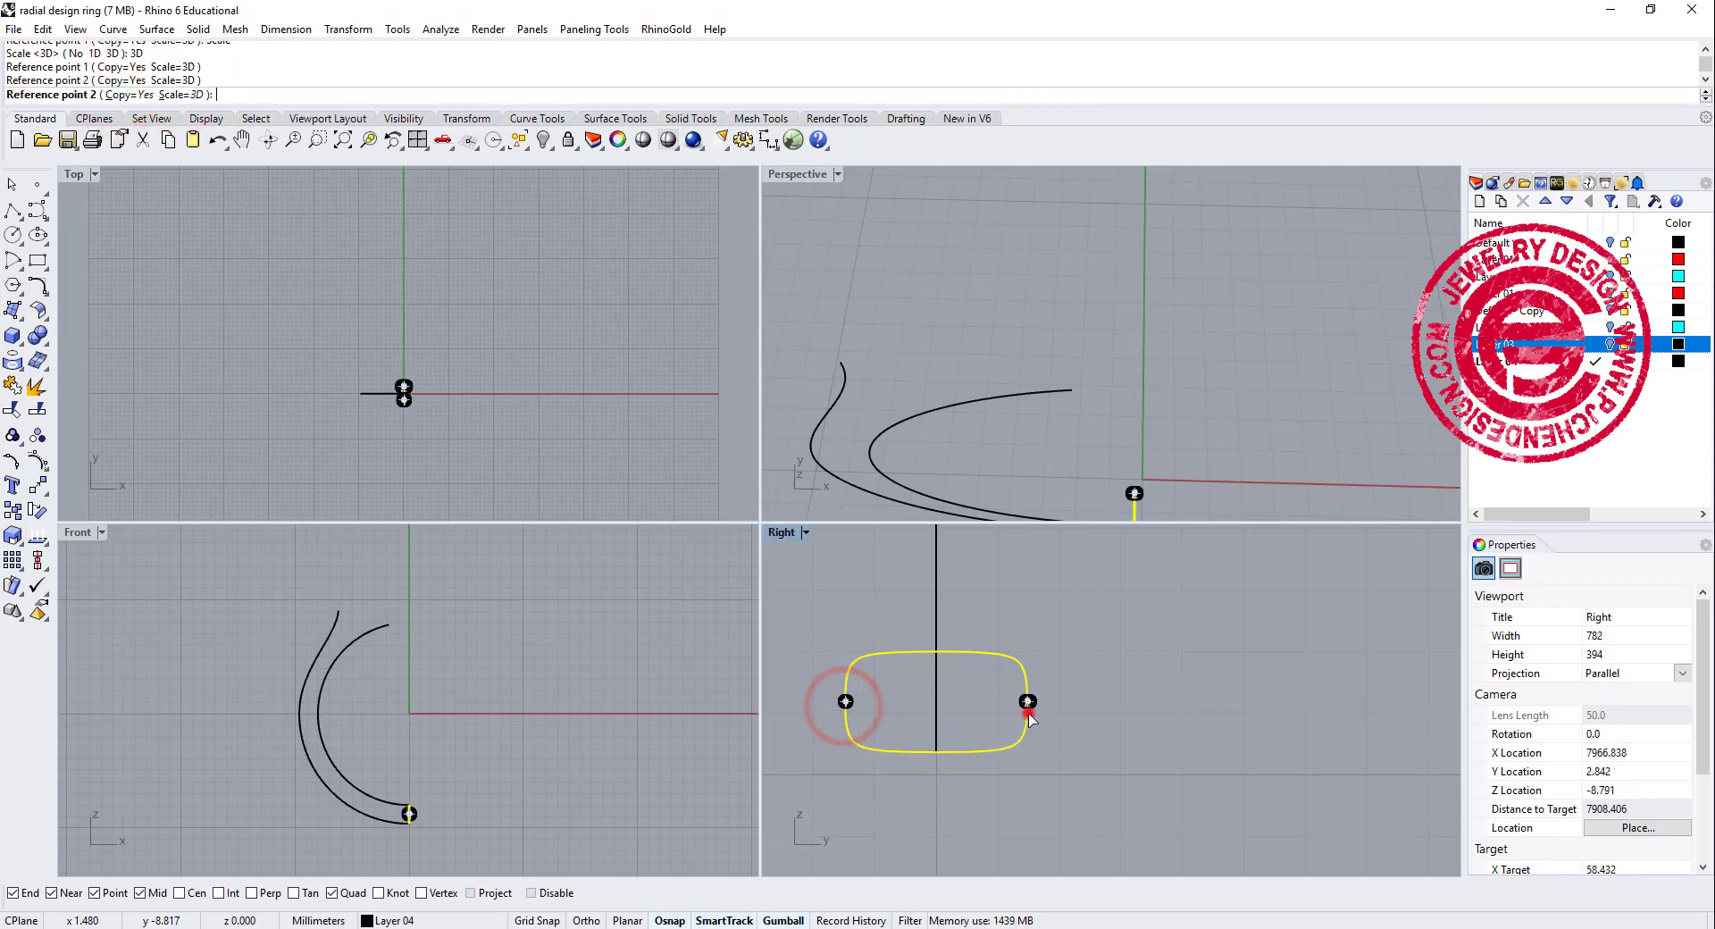
pyautogui.click(840, 361)
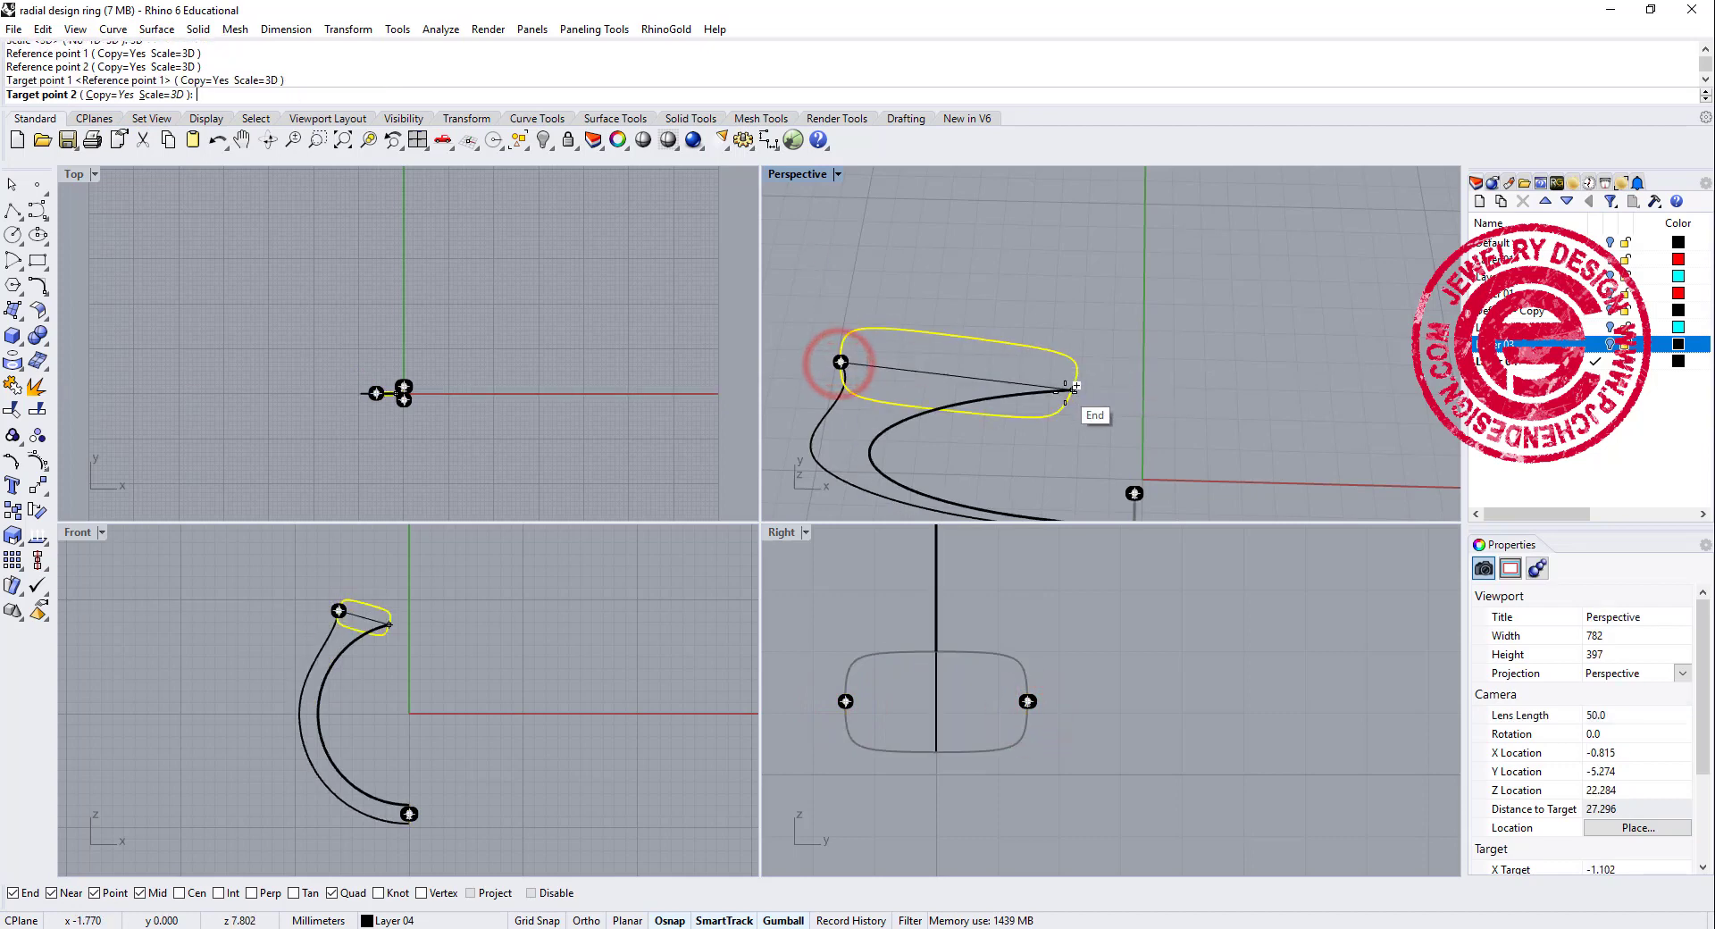
pyautogui.click(1066, 390)
pyautogui.moveTo(1065, 391)
pyautogui.mouseDown(button='right')
pyautogui.moveTo(1029, 262)
pyautogui.moveTo(1145, 304)
pyautogui.mouseUp(button='right')
# Rotate the copied top profile in 3D about the axis between the shank curves' top ends.
pyautogui.click(37, 510)
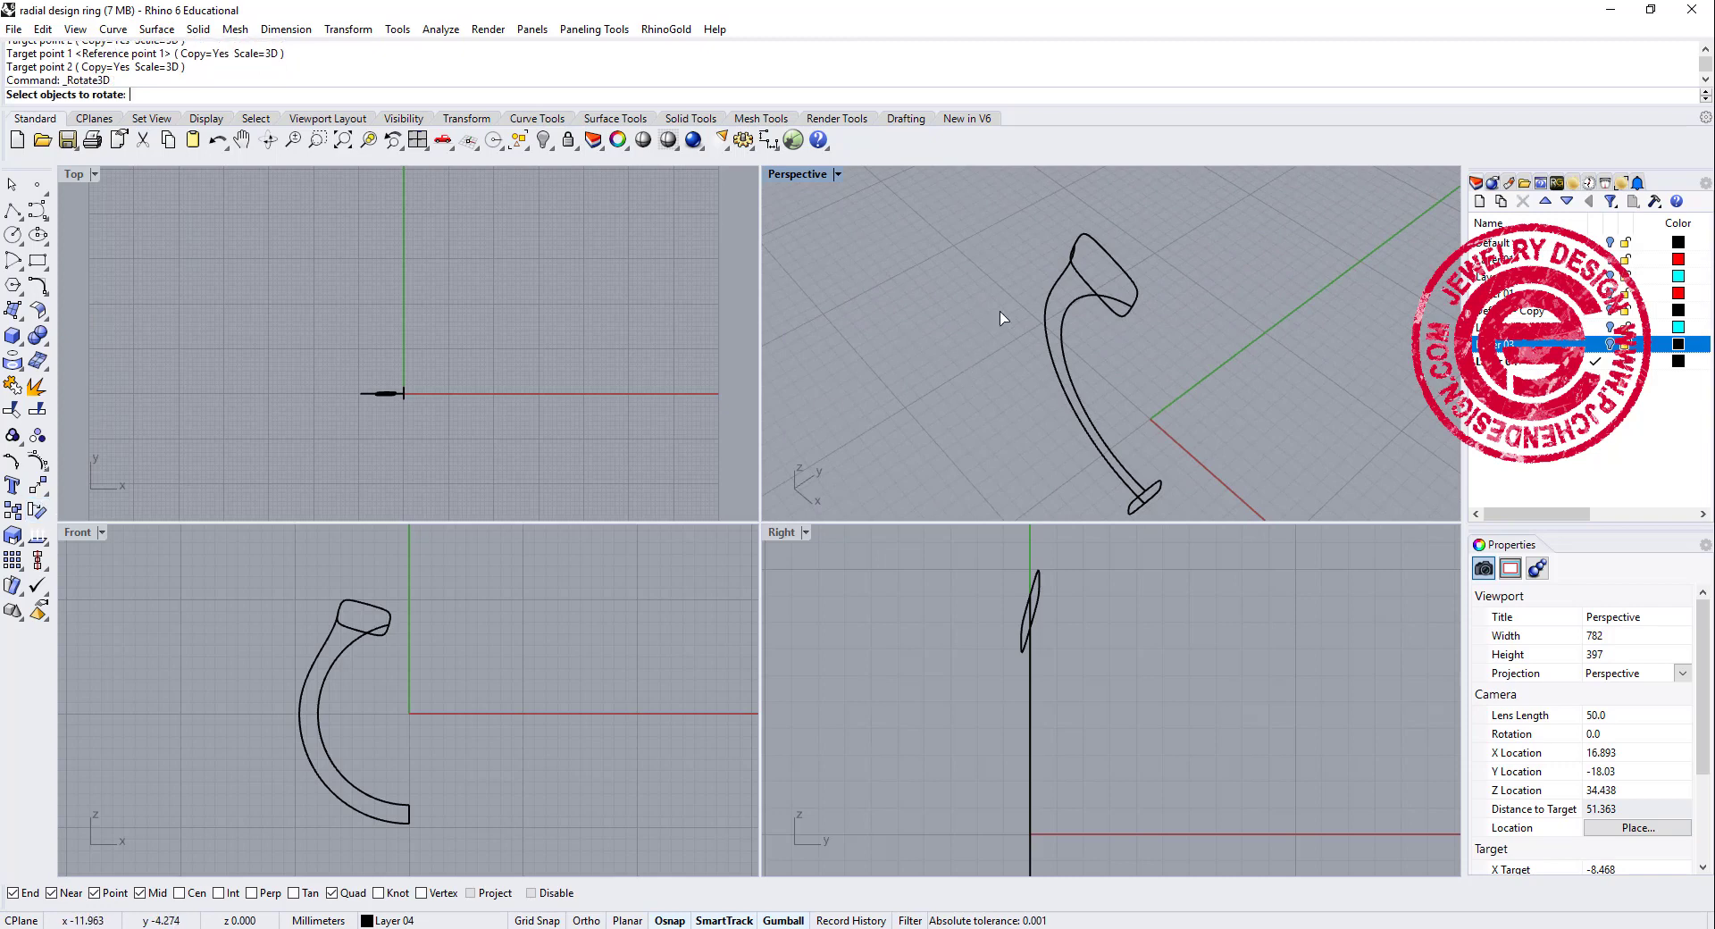
pyautogui.click(1084, 288)
pyautogui.press('Return')
pyautogui.click(1076, 244)
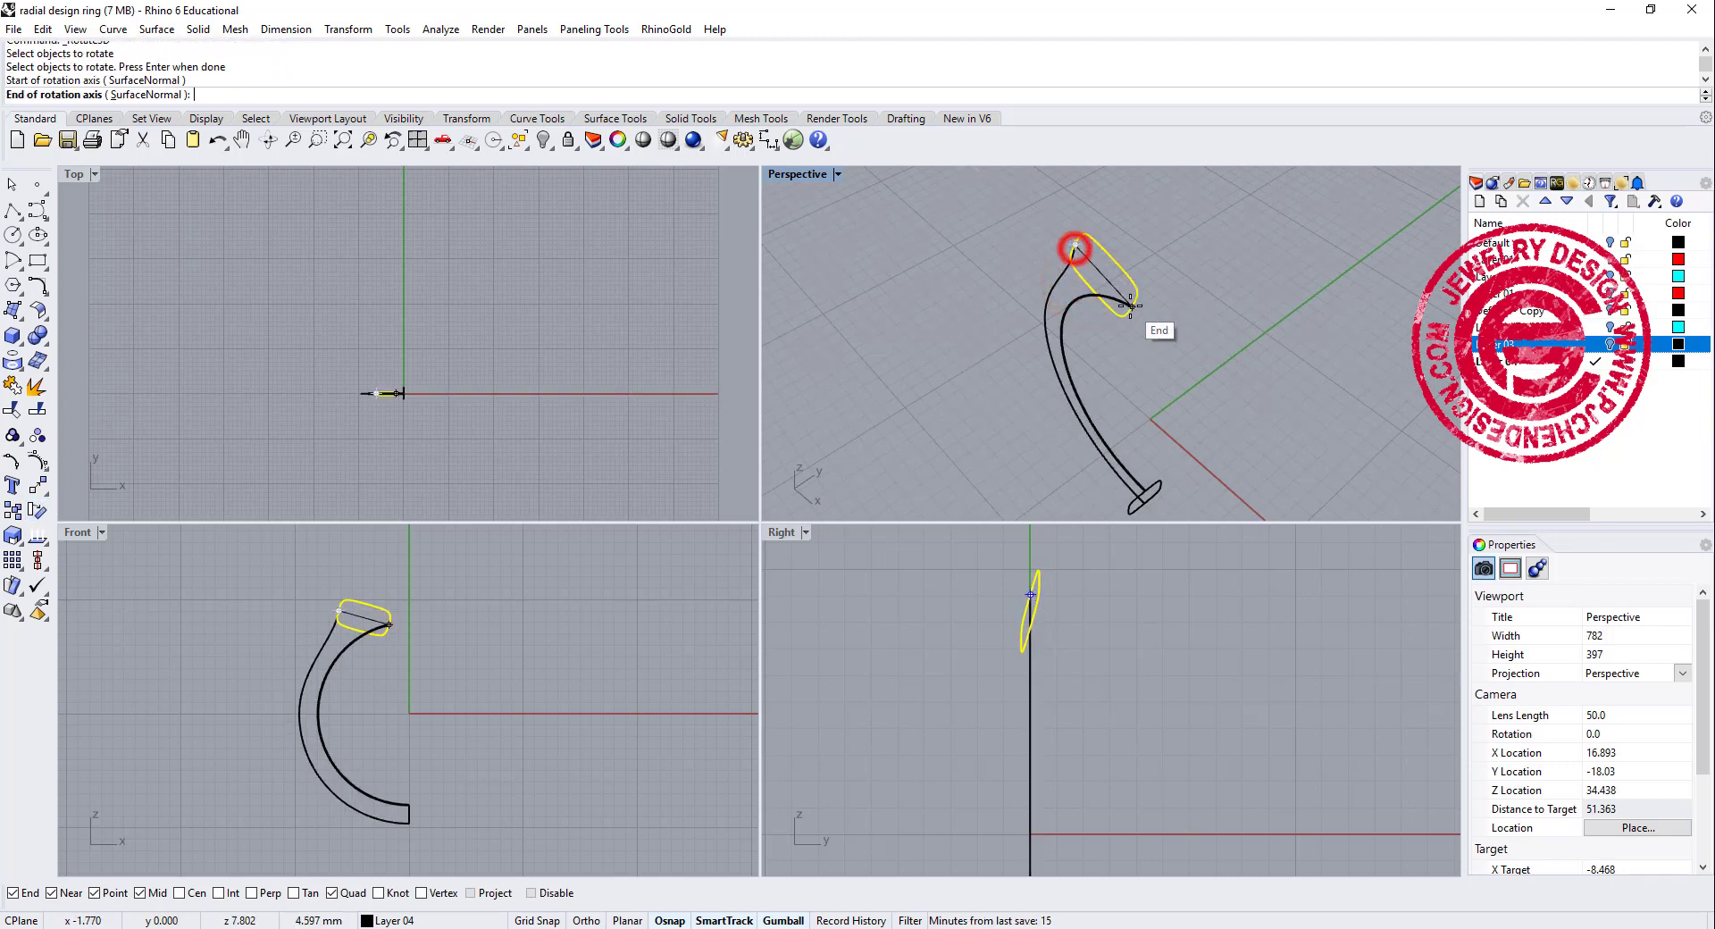
pyautogui.click(1132, 305)
pyautogui.click(1108, 707)
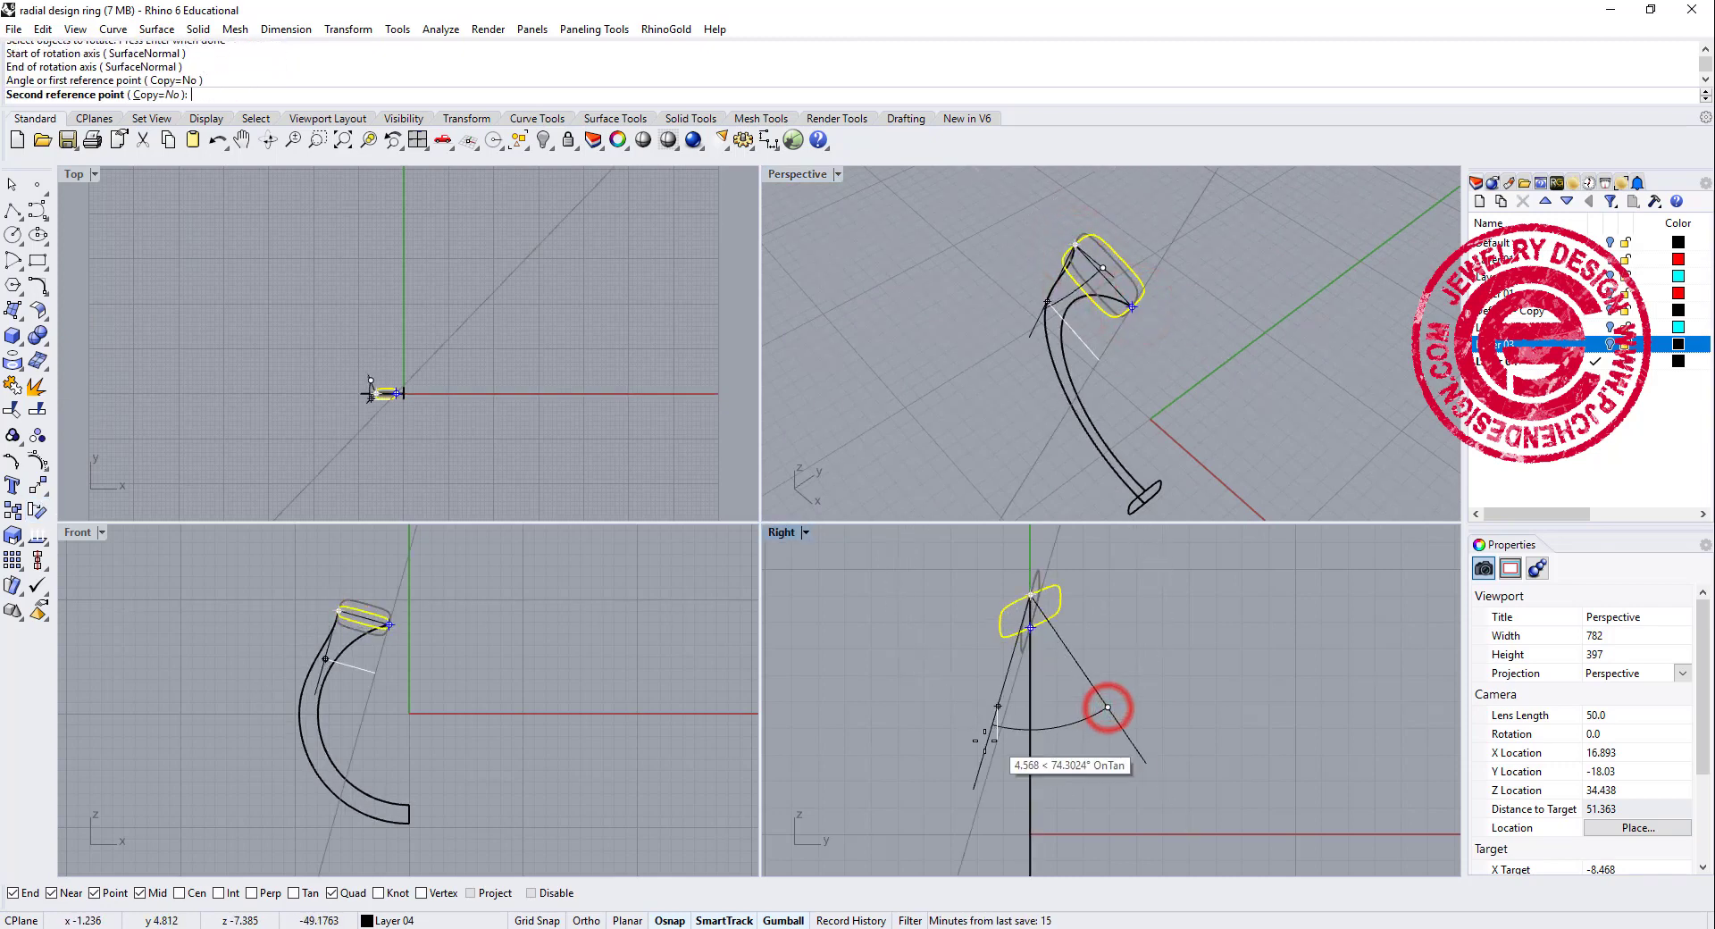
pyautogui.click(924, 711)
# Maximize the Perspective view and orbit to look down on the shank profiles.
pyautogui.click(908, 337)
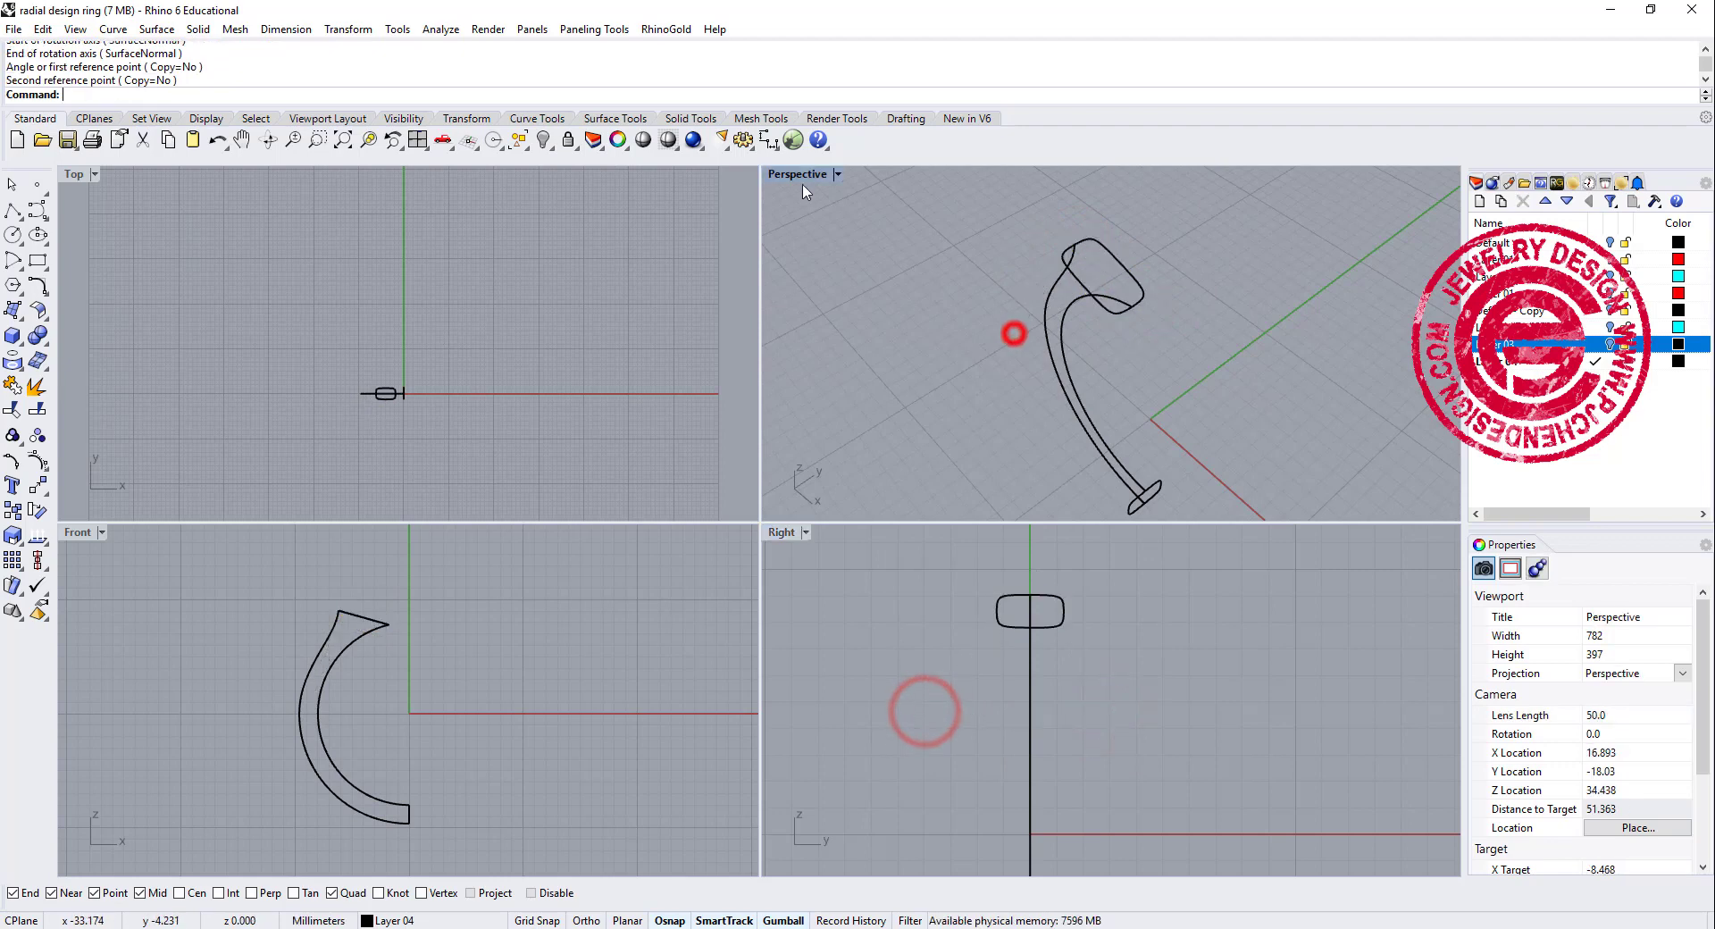
pyautogui.doubleClick(782, 173)
pyautogui.scroll(-3, 824, 260)
pyautogui.moveTo(823, 260); pyautogui.dragTo(885, 505, button='right')
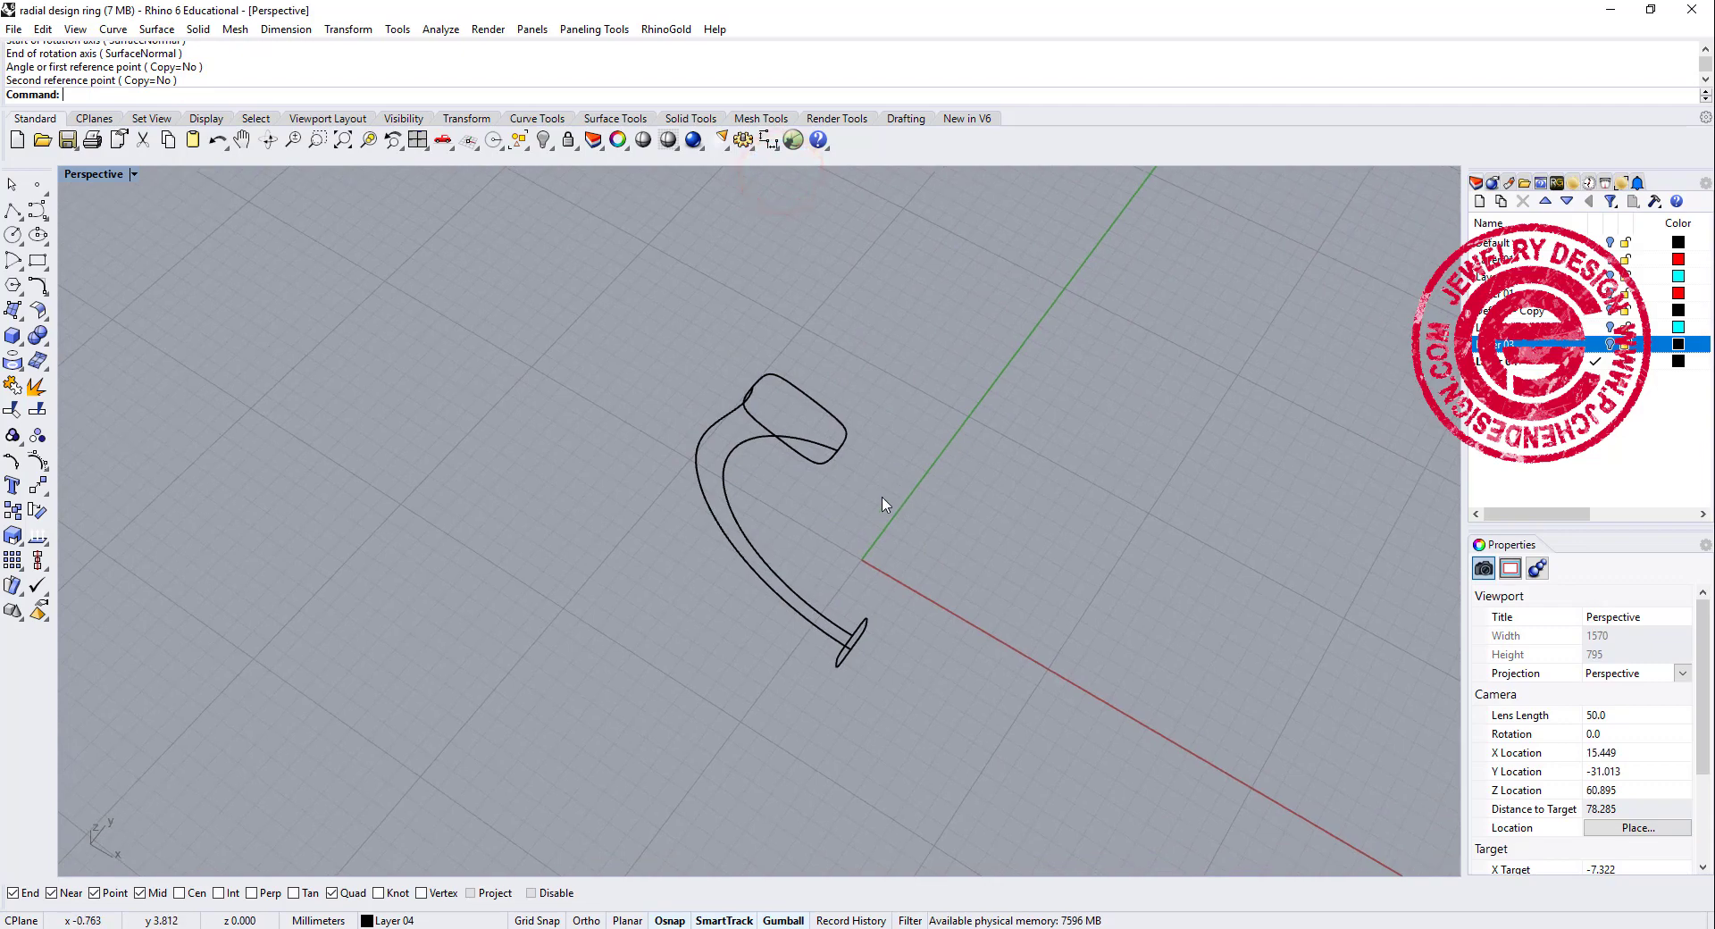
# Start Sweep 2 Rails with both shank curves as rails and both cushion profiles as cross-sections.
pyautogui.click(161, 33)
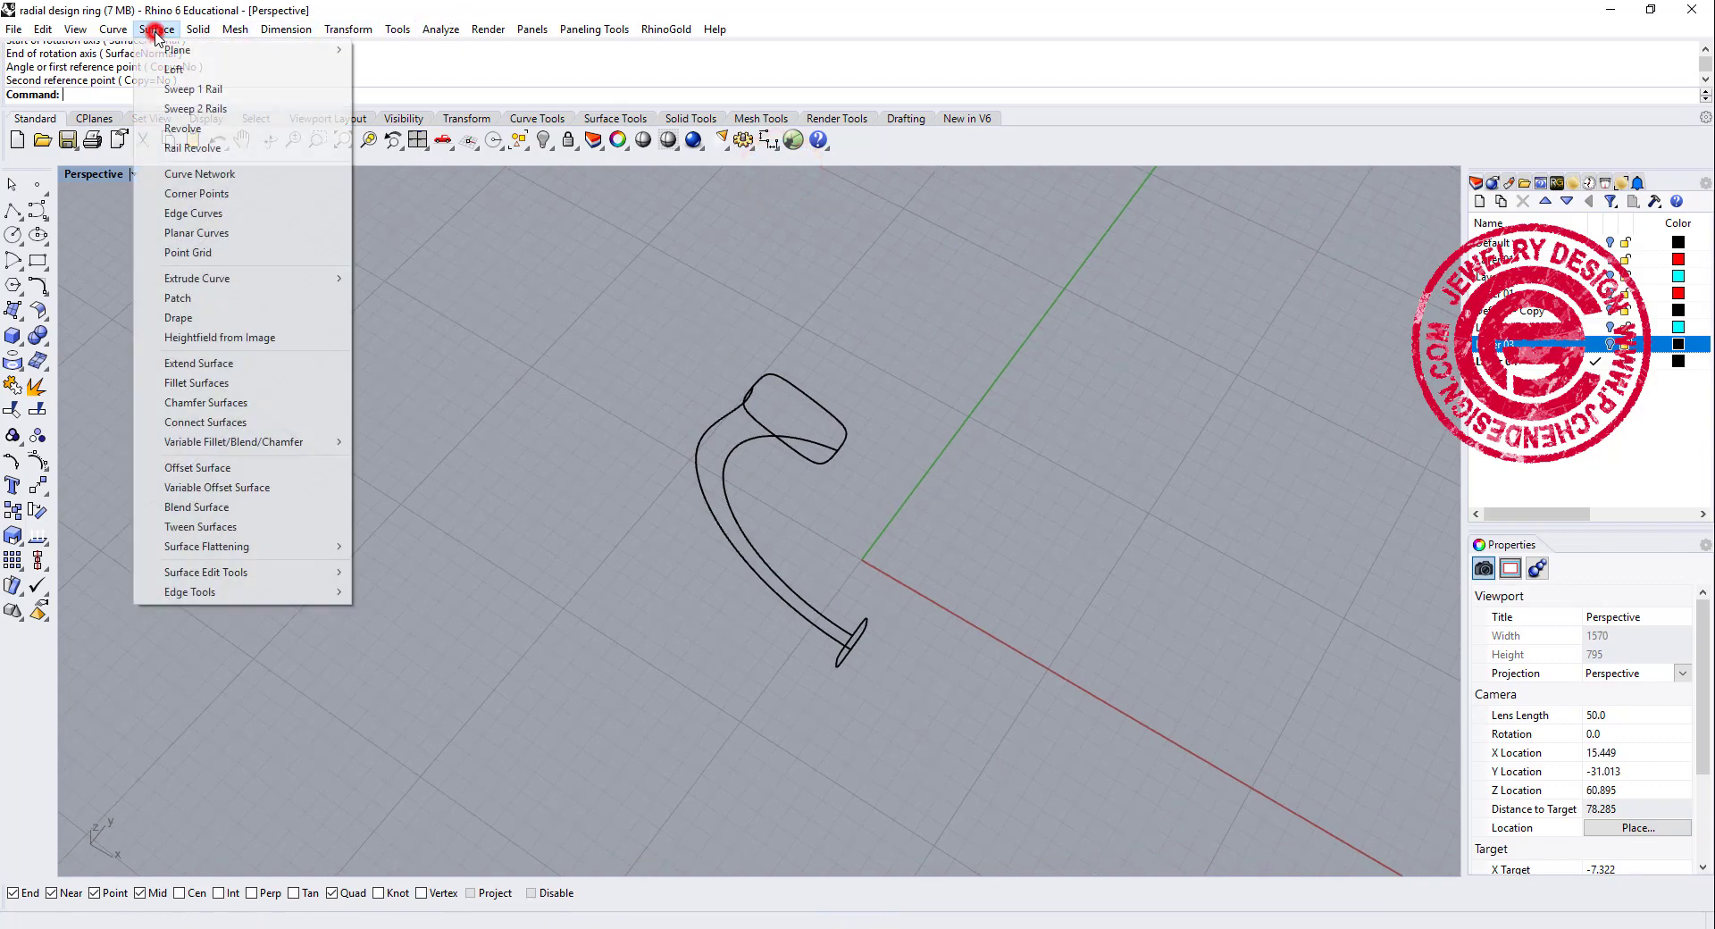
pyautogui.click(201, 109)
pyautogui.click(702, 511)
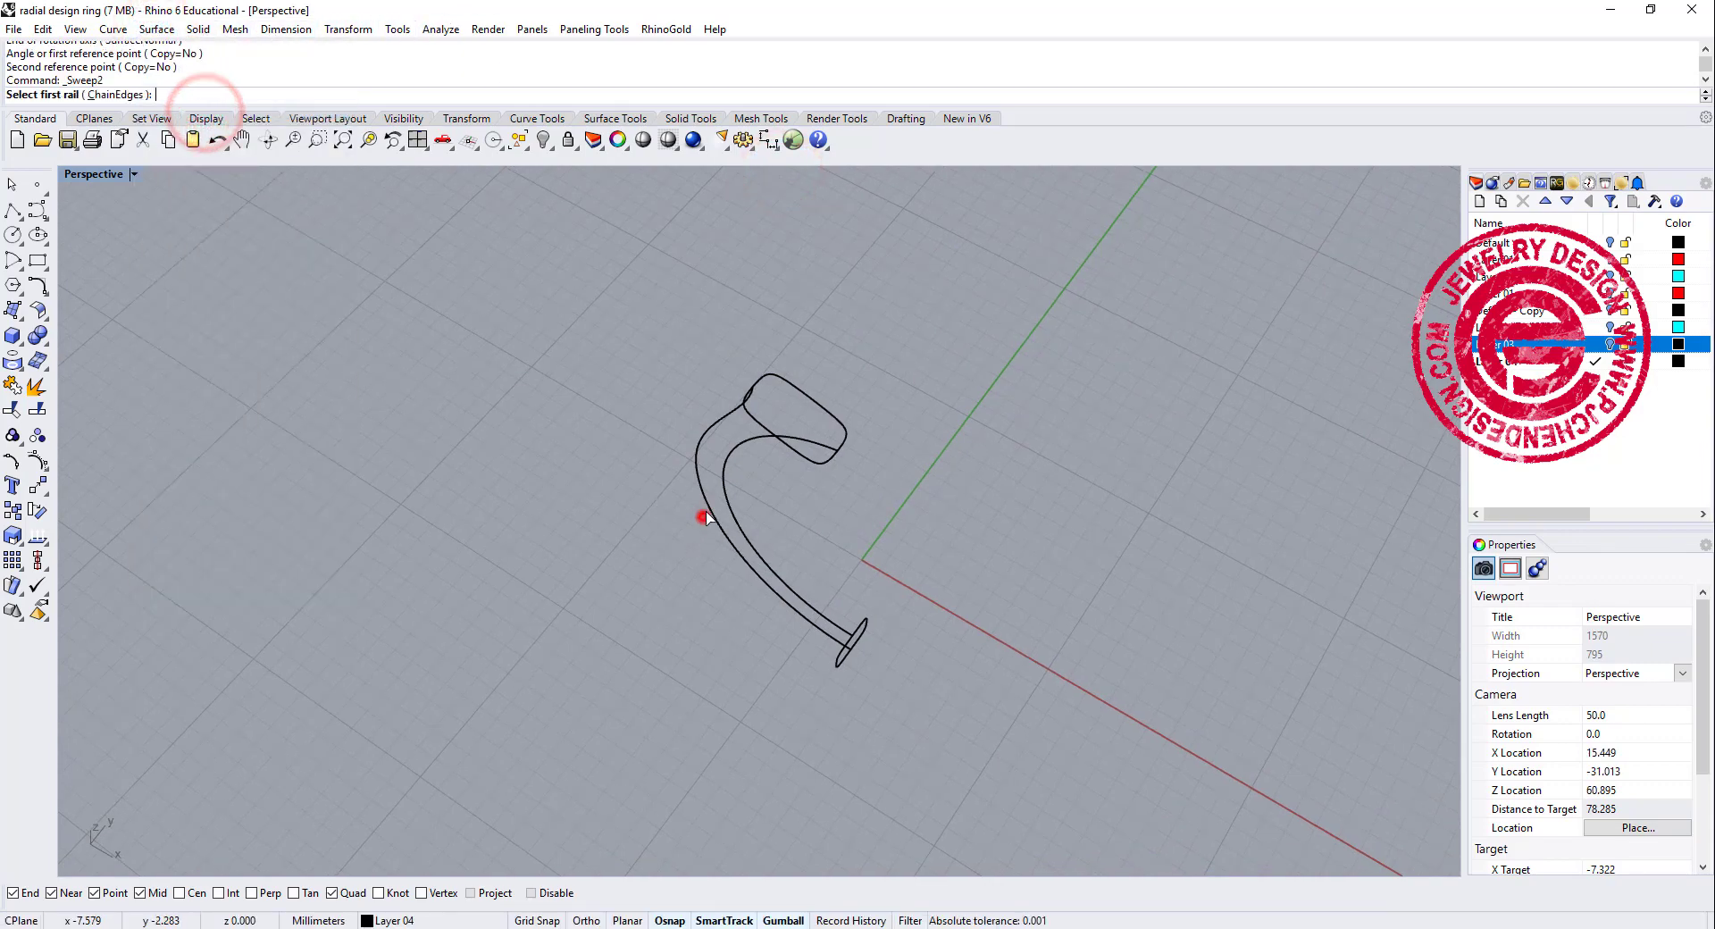
pyautogui.click(728, 487)
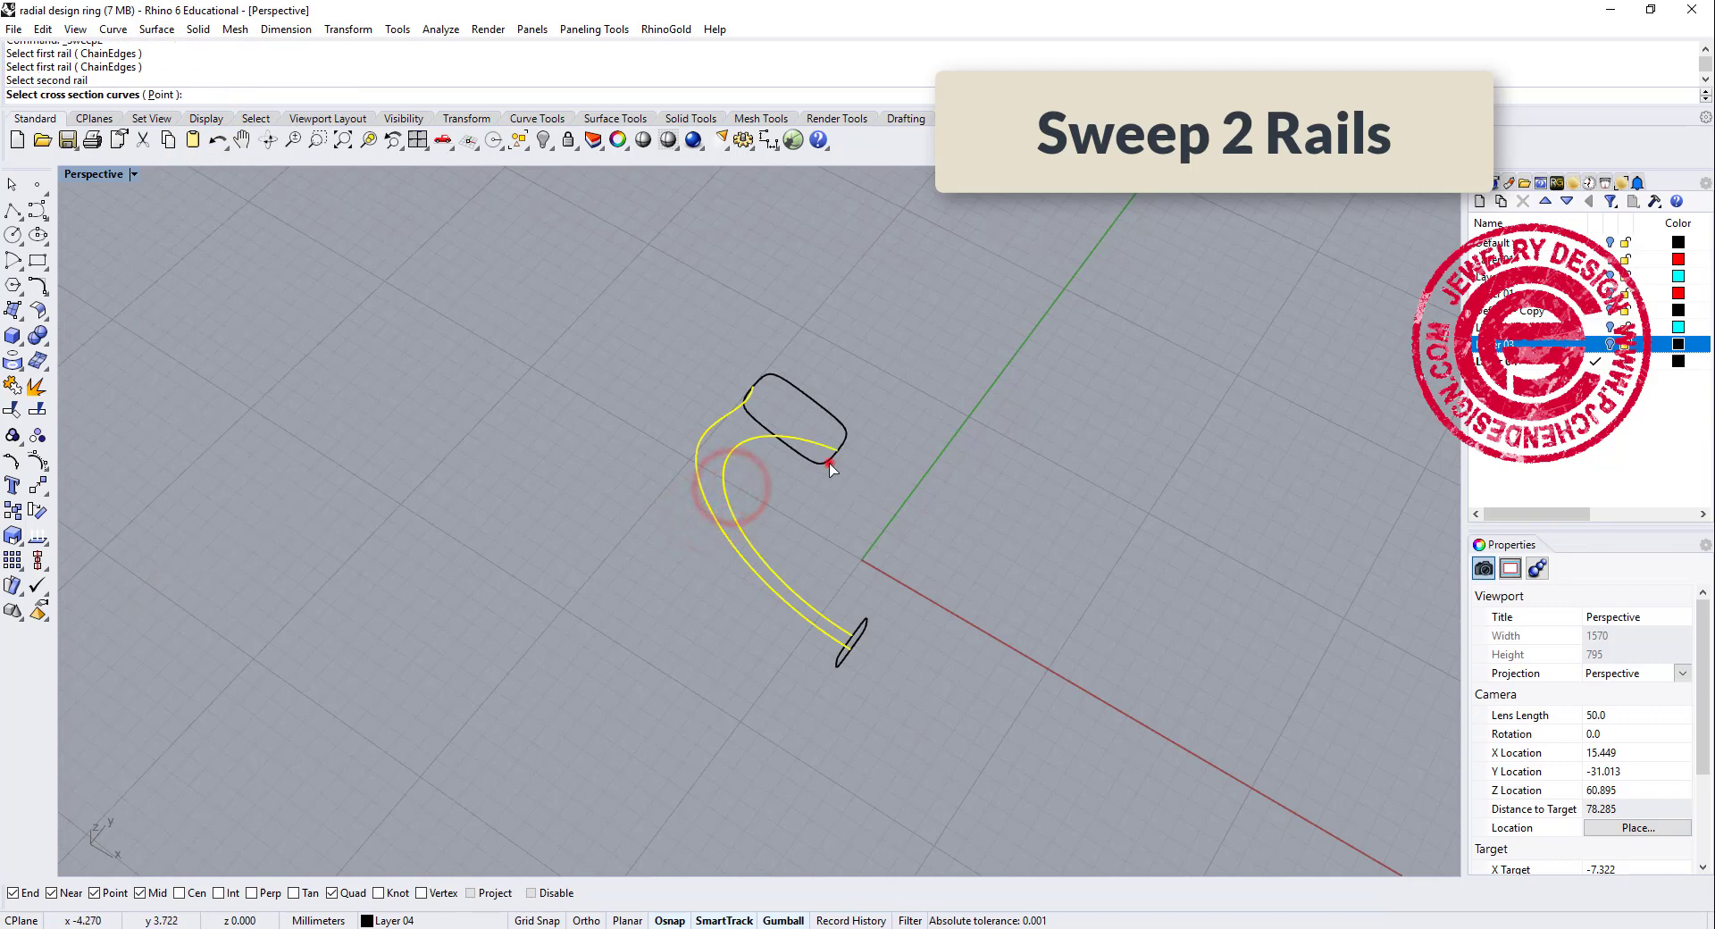
pyautogui.click(829, 459)
pyautogui.click(836, 660)
pyautogui.press('Return')
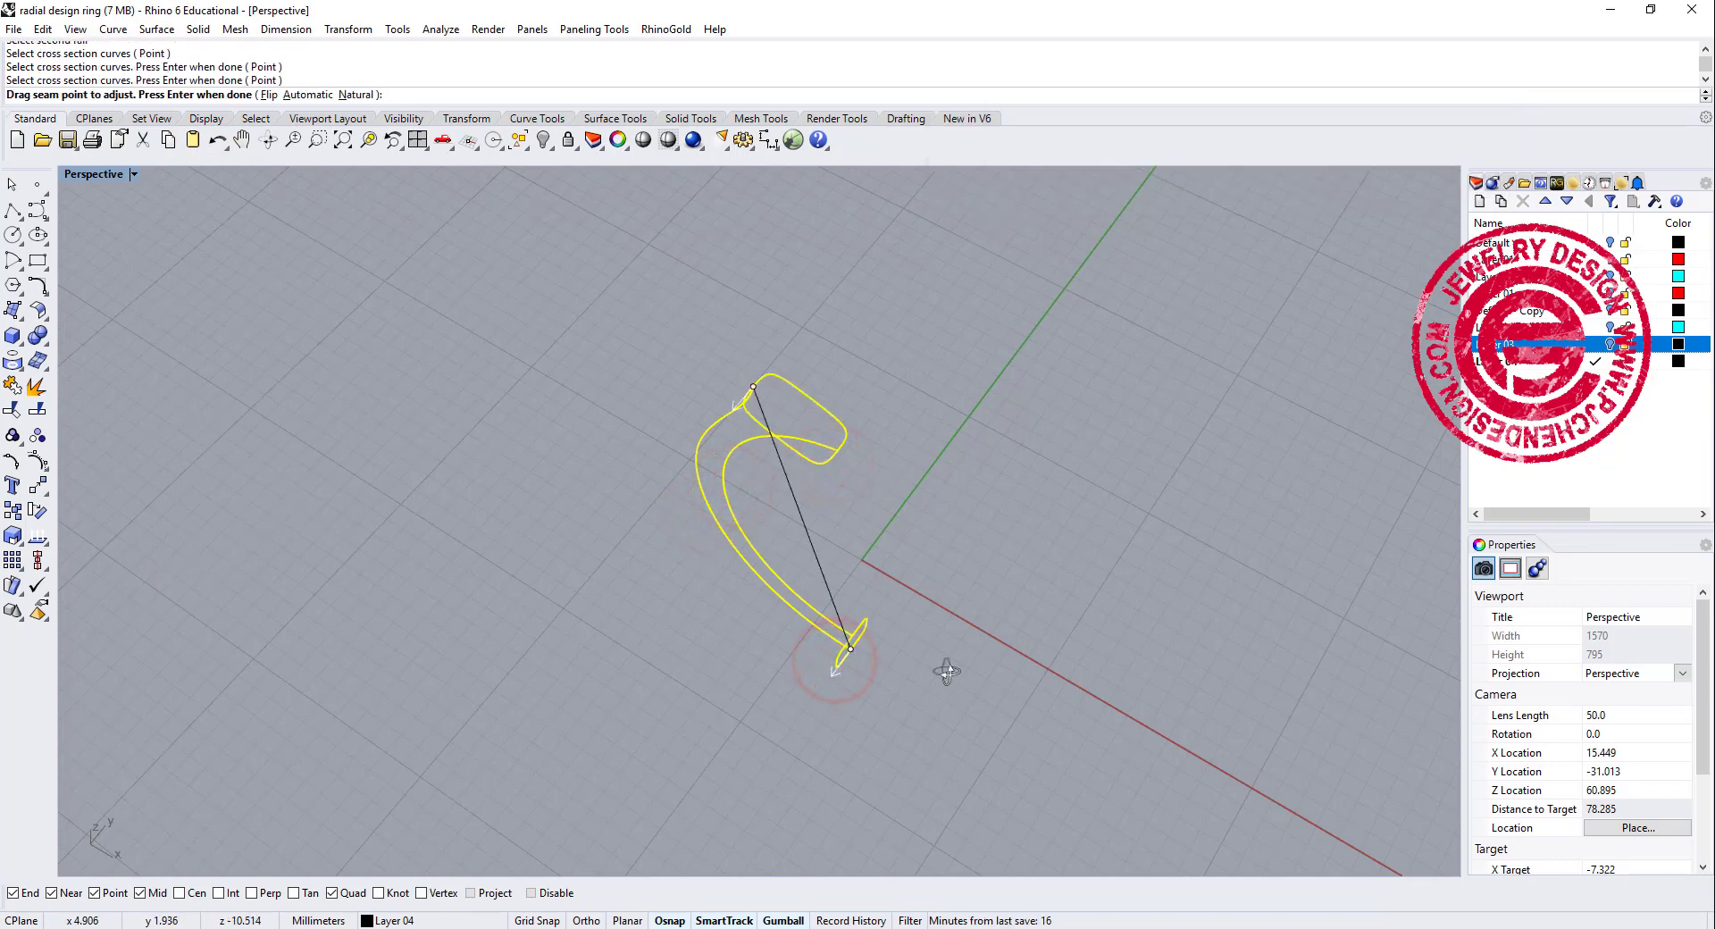
# Align the seams of the top and bottom profiles so they match.
pyautogui.moveTo(946, 673)
pyautogui.mouseDown(button='right')
pyautogui.moveTo(876, 642)
pyautogui.moveTo(838, 643)
pyautogui.moveTo(836, 663)
pyautogui.moveTo(807, 598)
pyautogui.mouseUp(button='right')
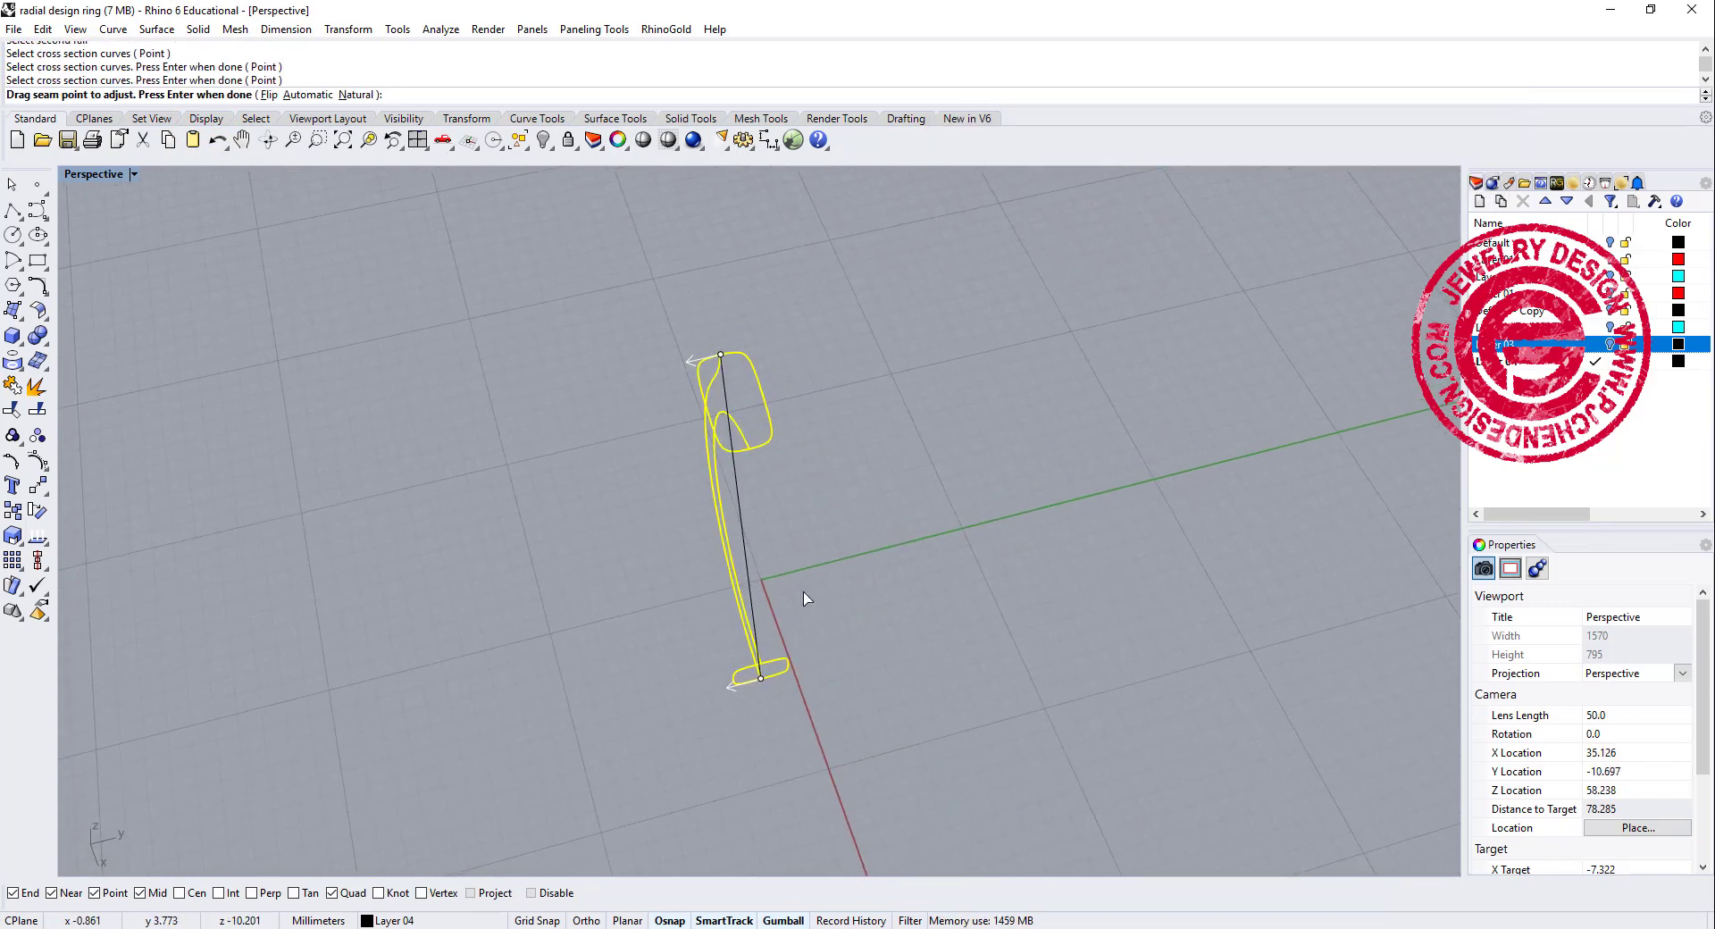
pyautogui.click(720, 354)
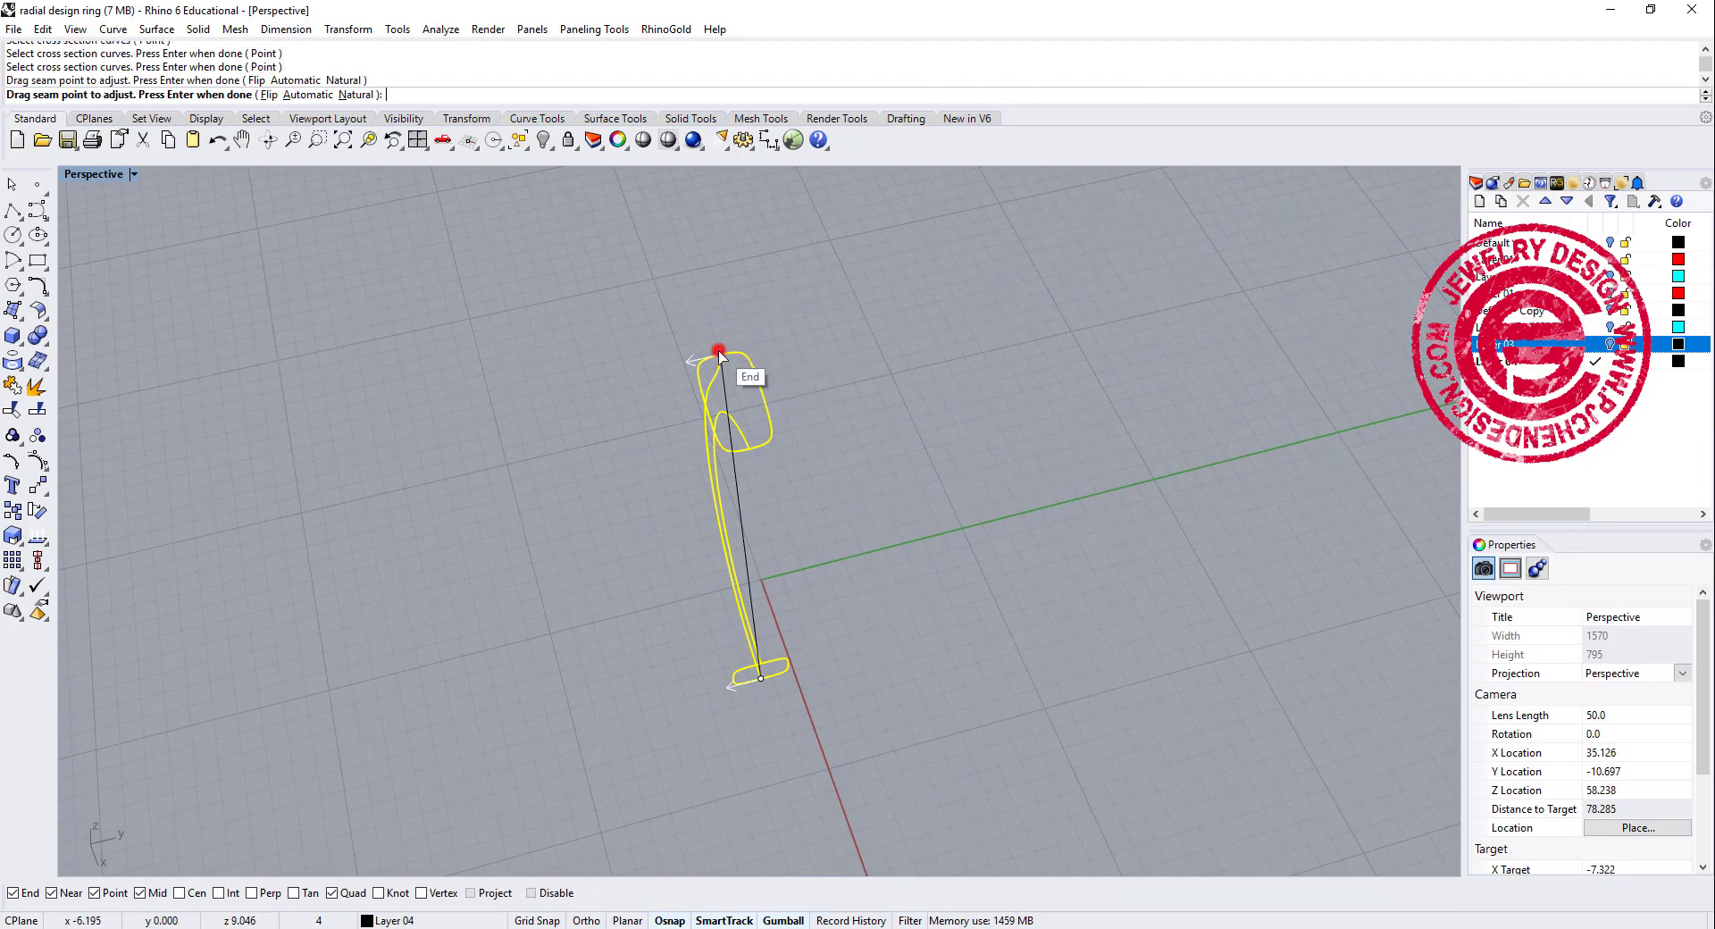
pyautogui.click(742, 441)
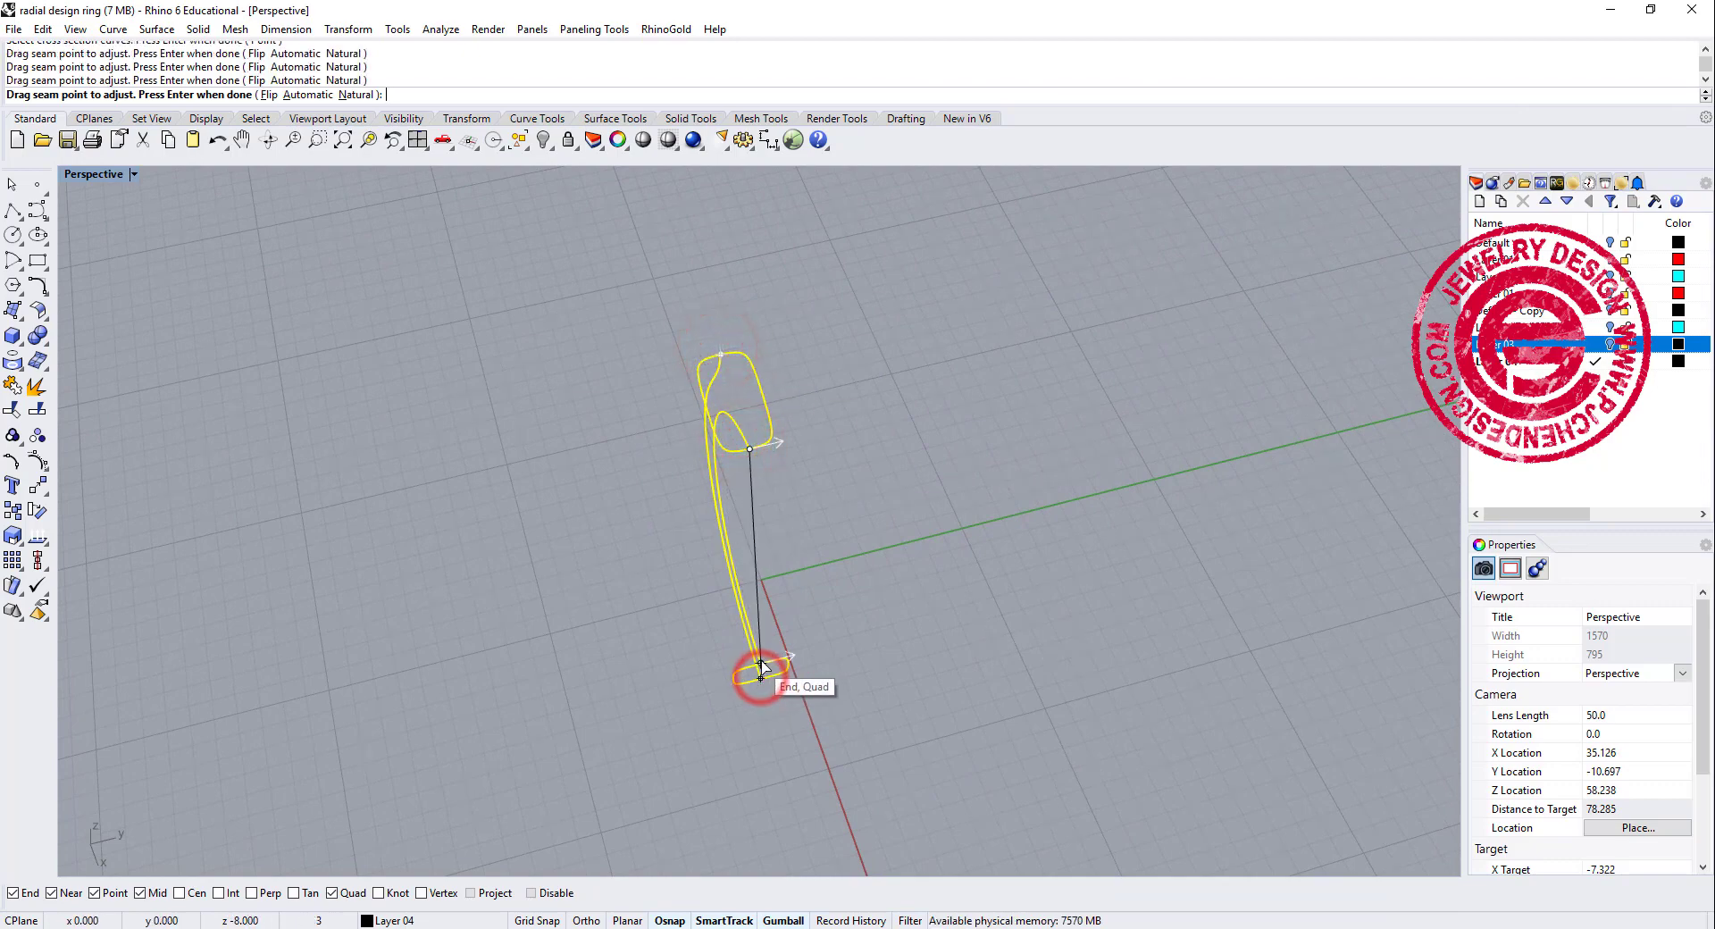
pyautogui.moveTo(759, 678); pyautogui.dragTo(762, 668)
pyautogui.moveTo(1042, 604); pyautogui.dragTo(951, 883, button='right')
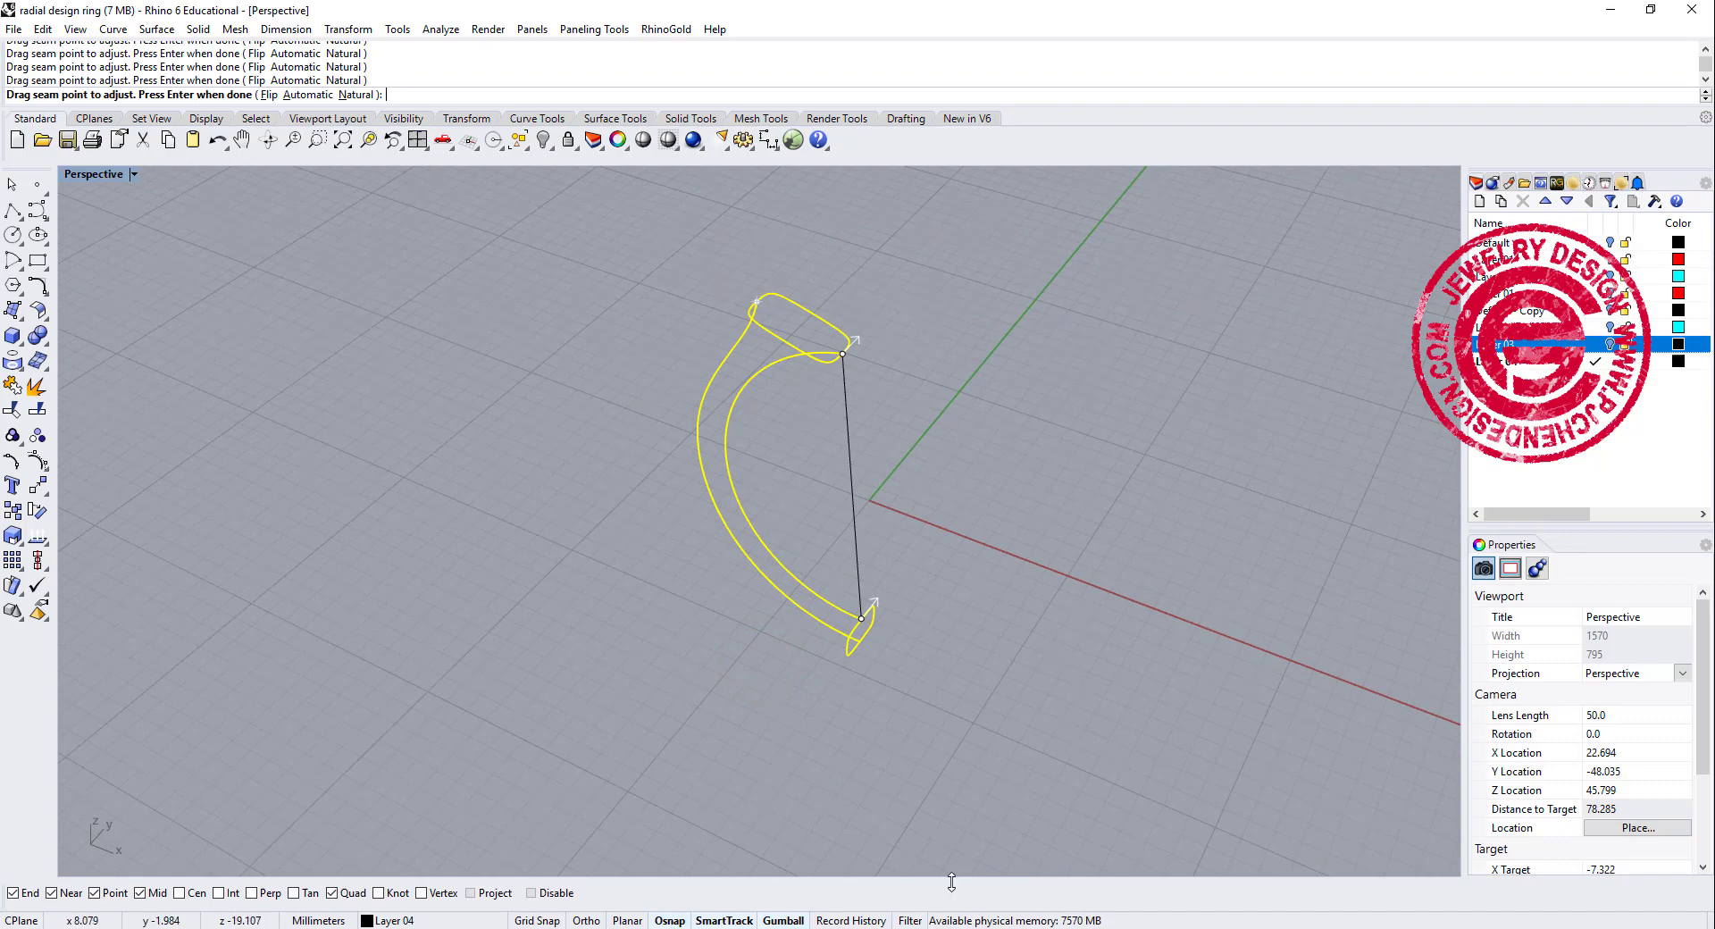
pyautogui.press('Return')
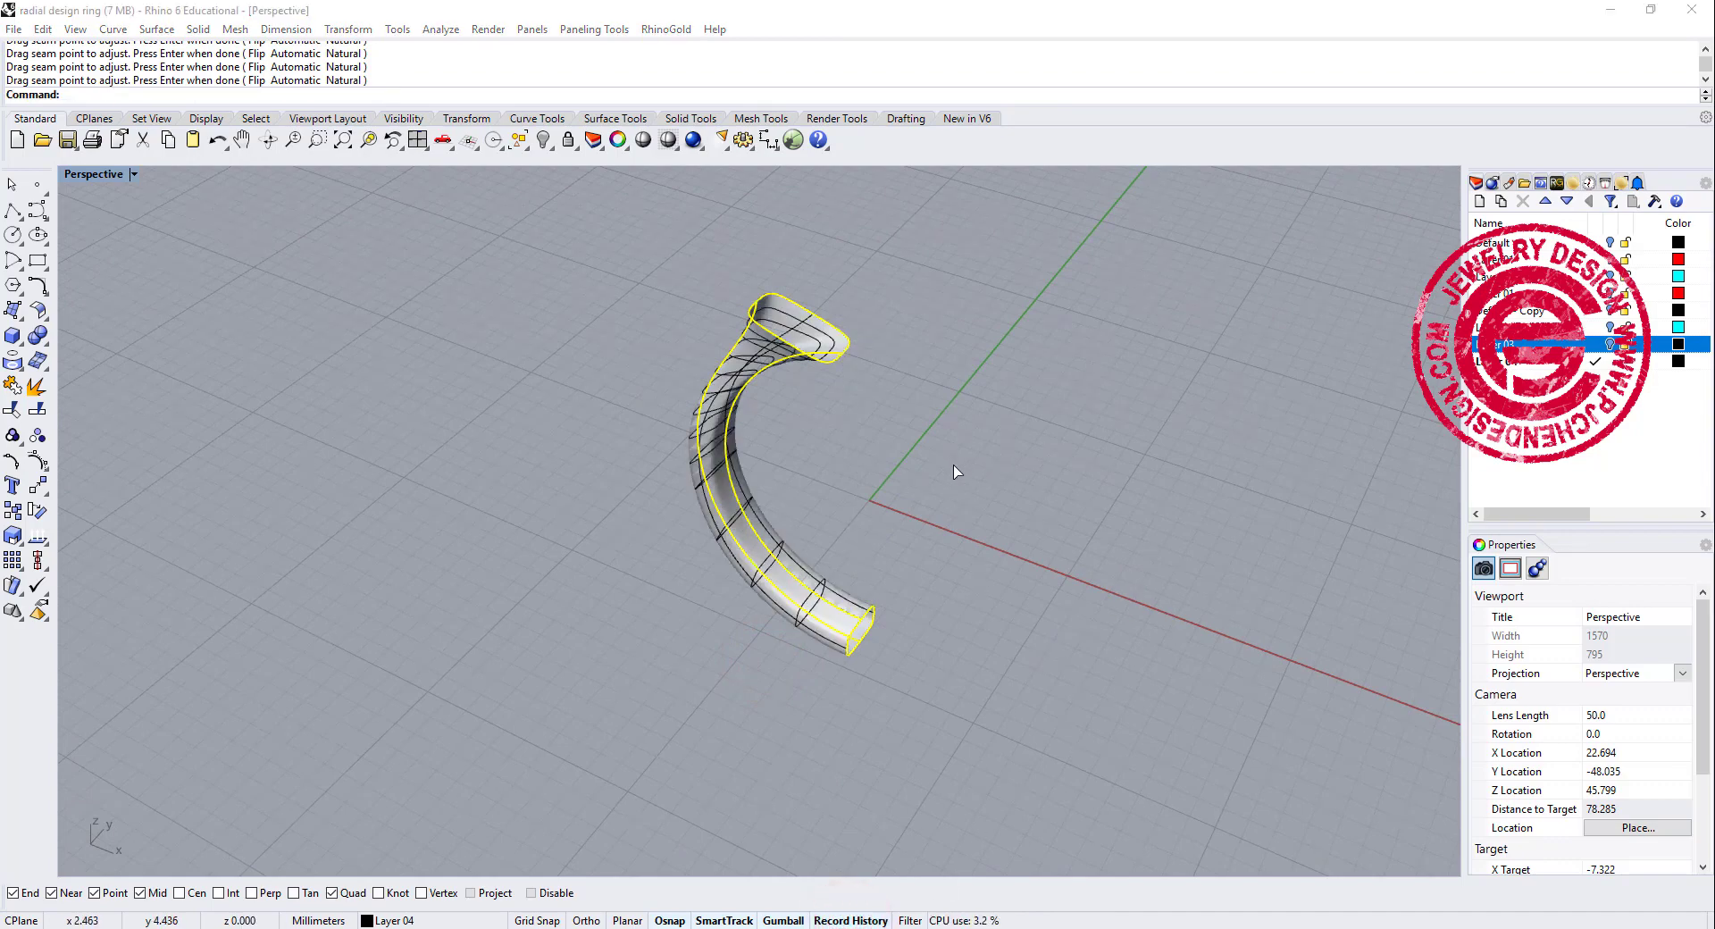
# Add two slashes between the rails and confirm the sweep to create the half-shank surface.
pyautogui.moveTo(954, 470)
pyautogui.mouseDown(button='right')
pyautogui.moveTo(1110, 421)
pyautogui.moveTo(1126, 372)
pyautogui.moveTo(1038, 376)
pyautogui.mouseUp(button='right')
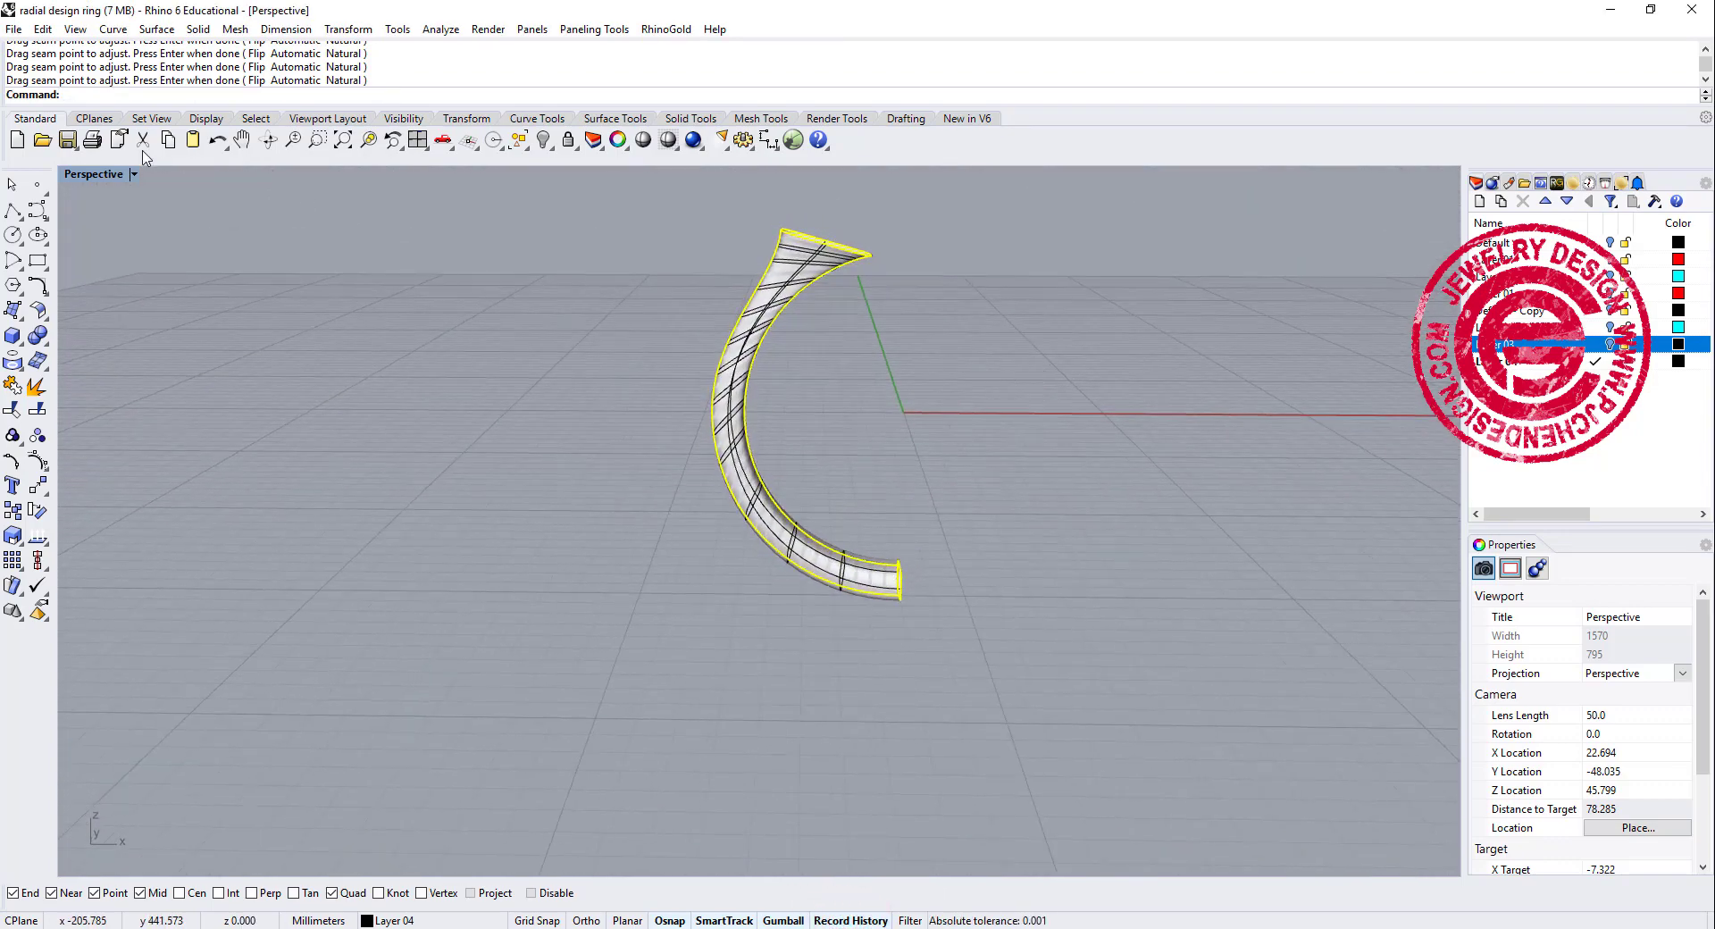
pyautogui.click(97, 172)
pyautogui.click(96, 173)
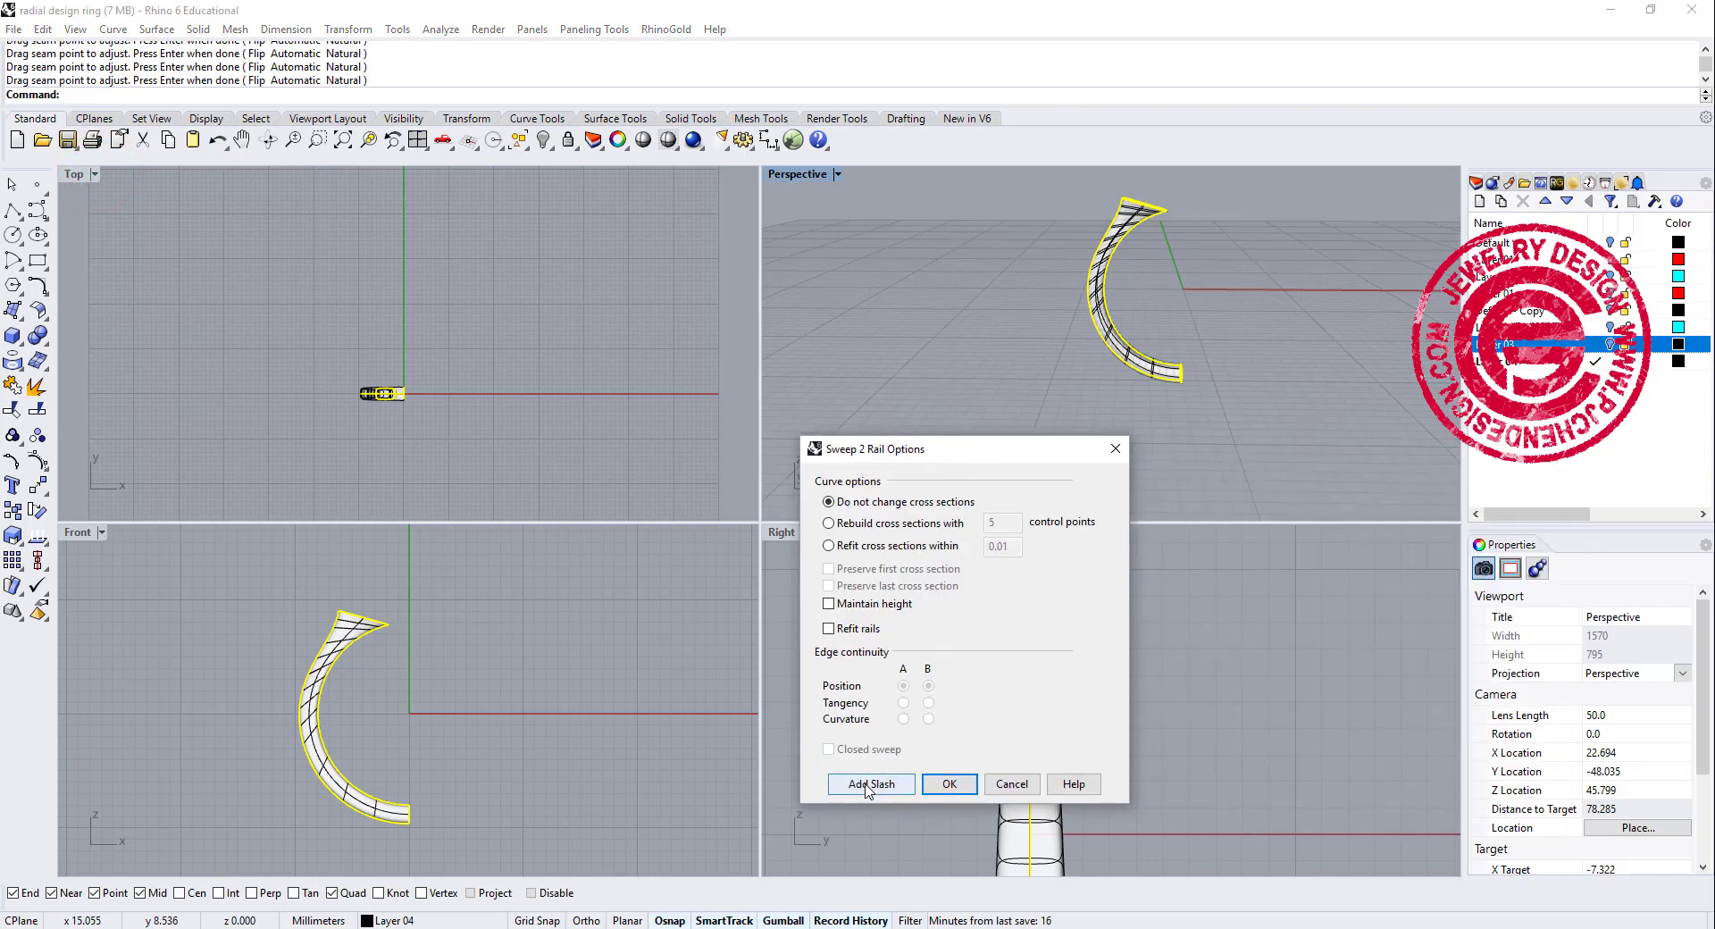
pyautogui.click(865, 784)
pyautogui.click(322, 720)
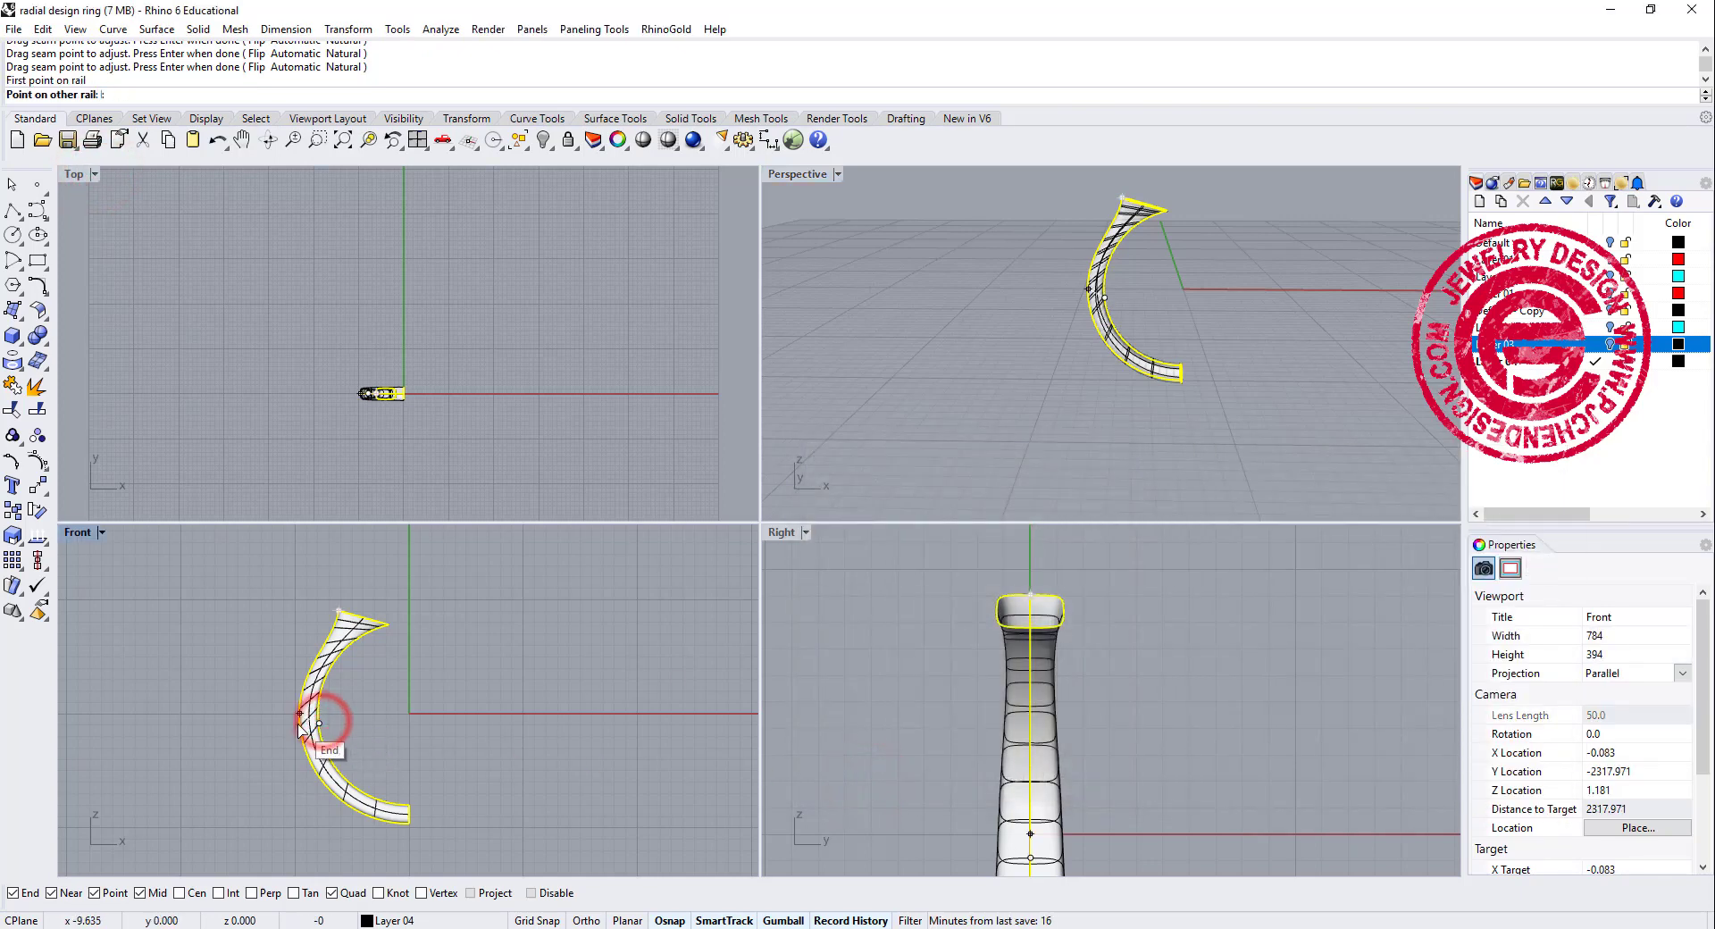
pyautogui.scroll(2, 300, 728)
pyautogui.click(299, 725)
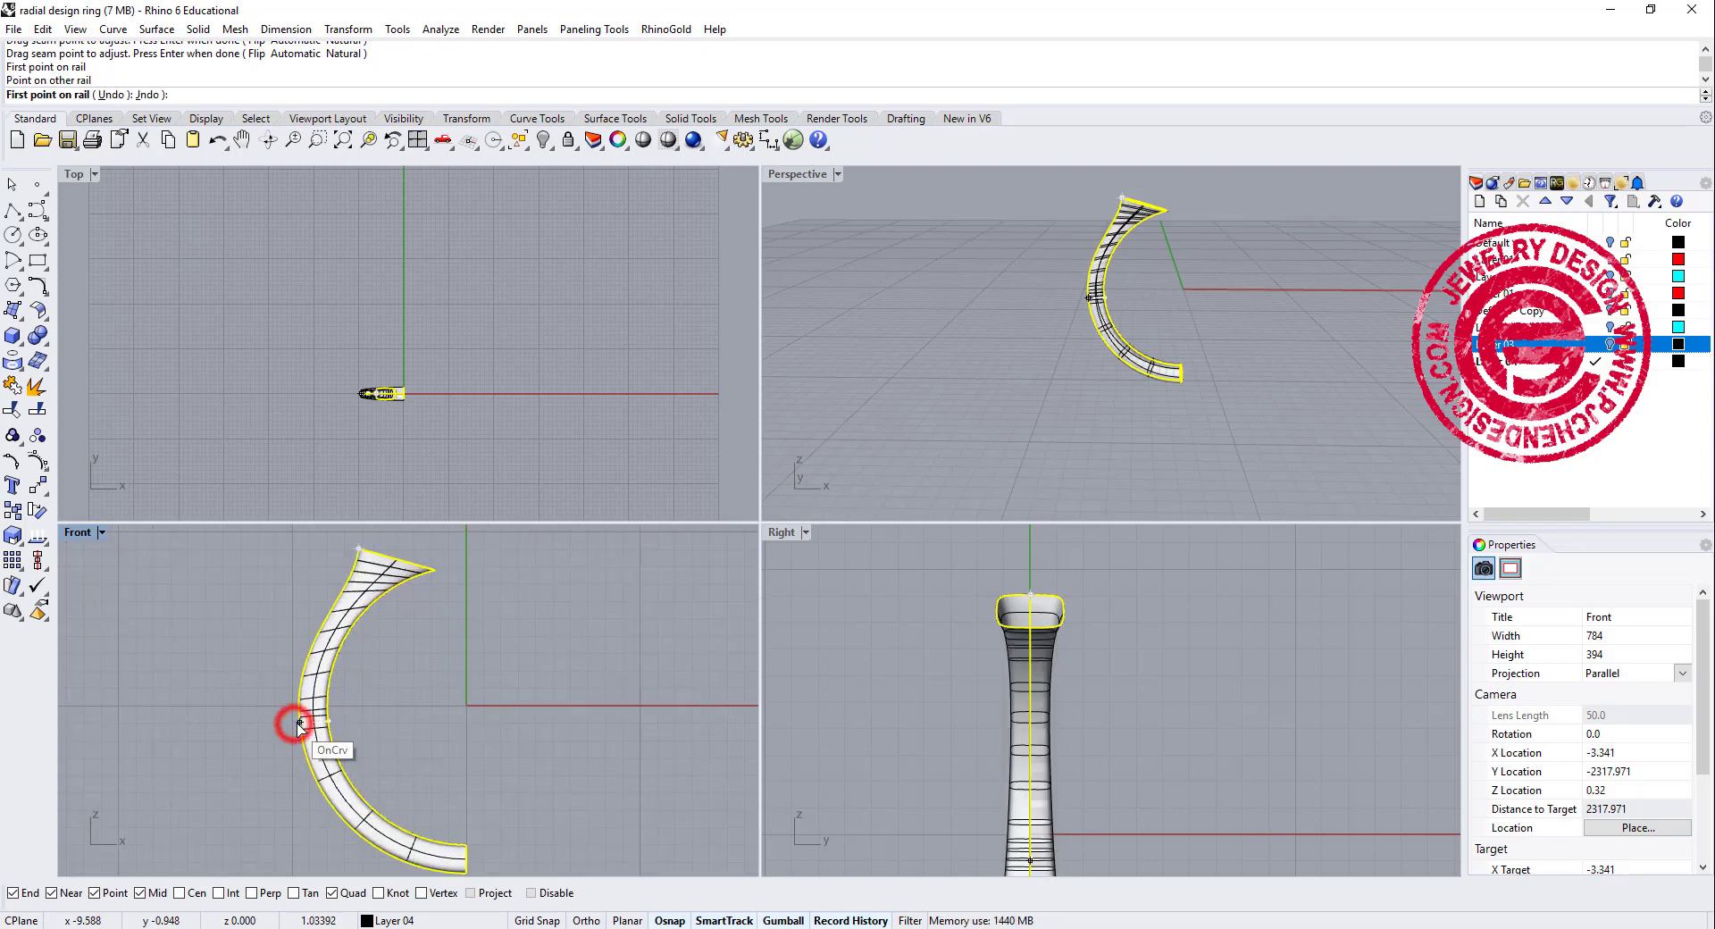
pyautogui.click(341, 597)
pyautogui.click(343, 598)
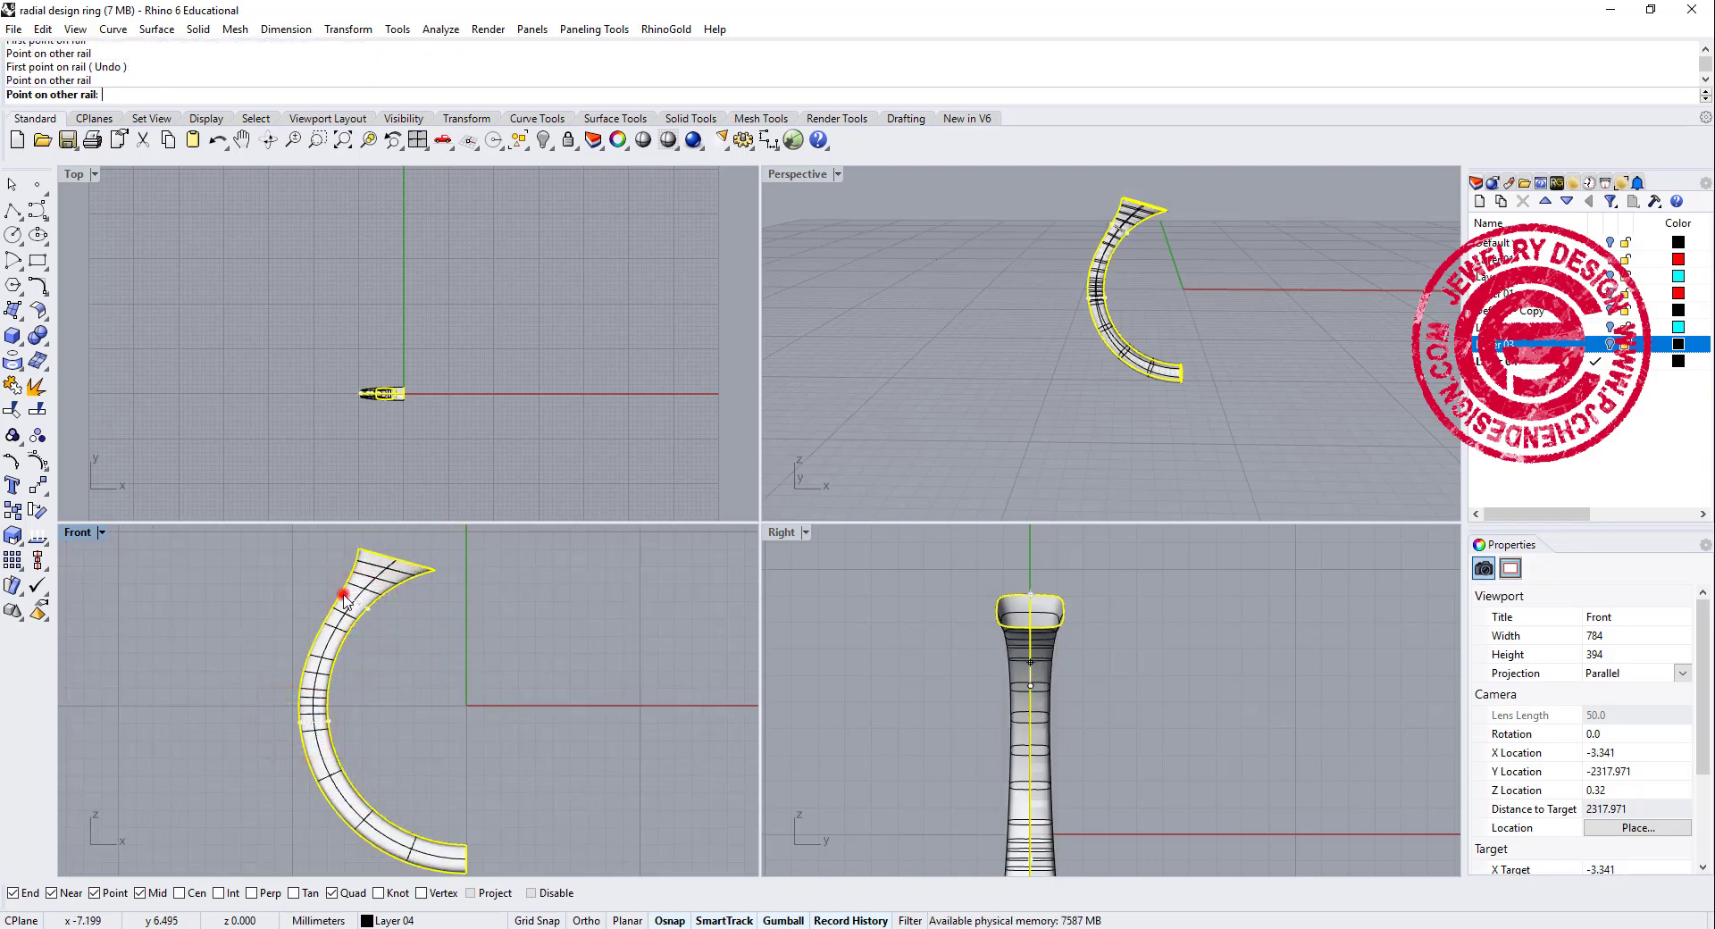
pyautogui.scroll(-2, 339, 599)
pyautogui.press('Return')
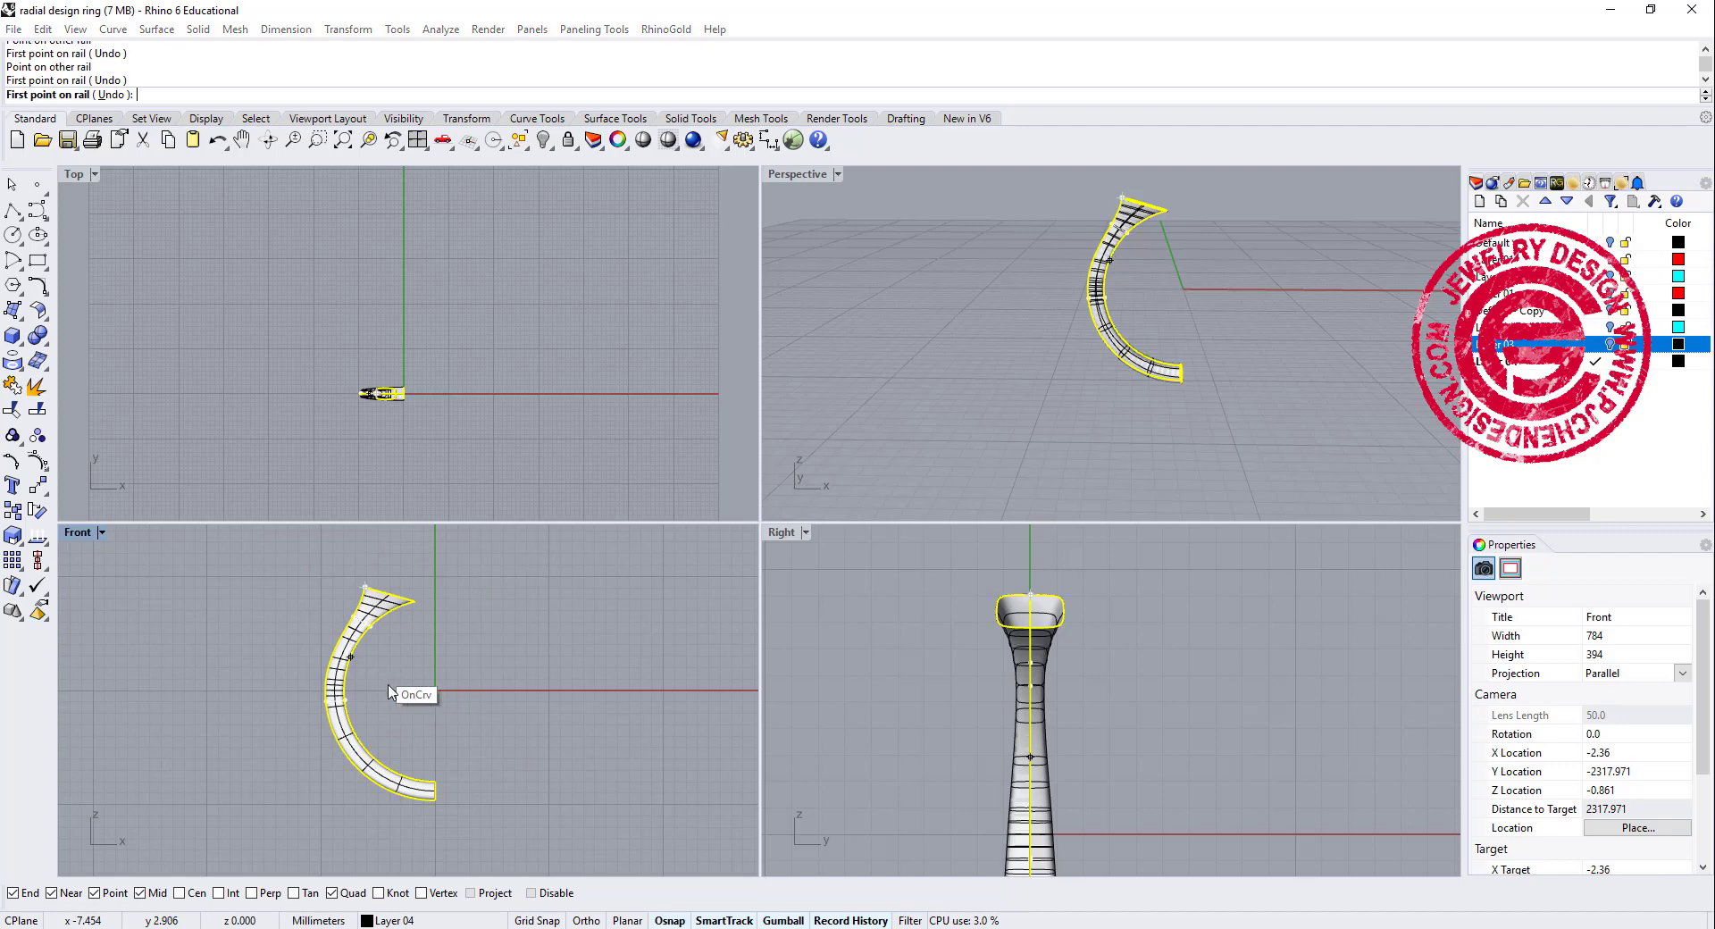
pyautogui.click(950, 783)
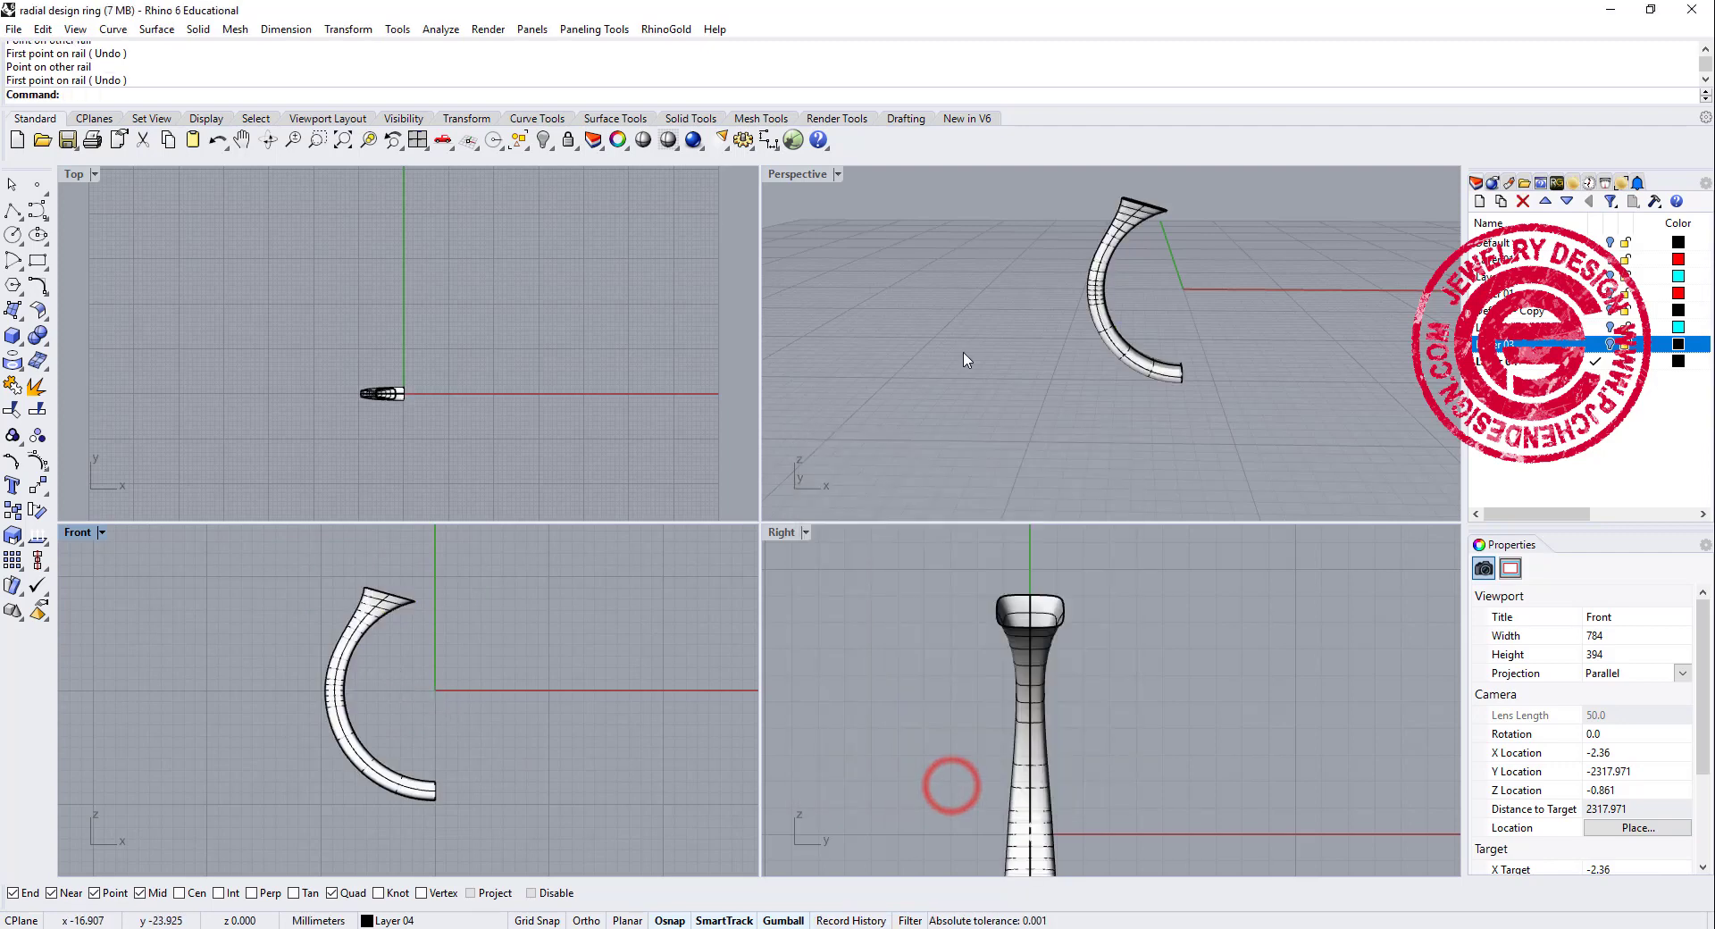
# Turn Layer 03 back on to show the ring head and zoom toward the shank's top.
pyautogui.moveTo(968, 353)
pyautogui.mouseDown(button='right')
pyautogui.moveTo(1191, 403)
pyautogui.moveTo(1179, 343)
pyautogui.moveTo(1077, 228)
pyautogui.mouseUp(button='right')
pyautogui.click(1610, 344)
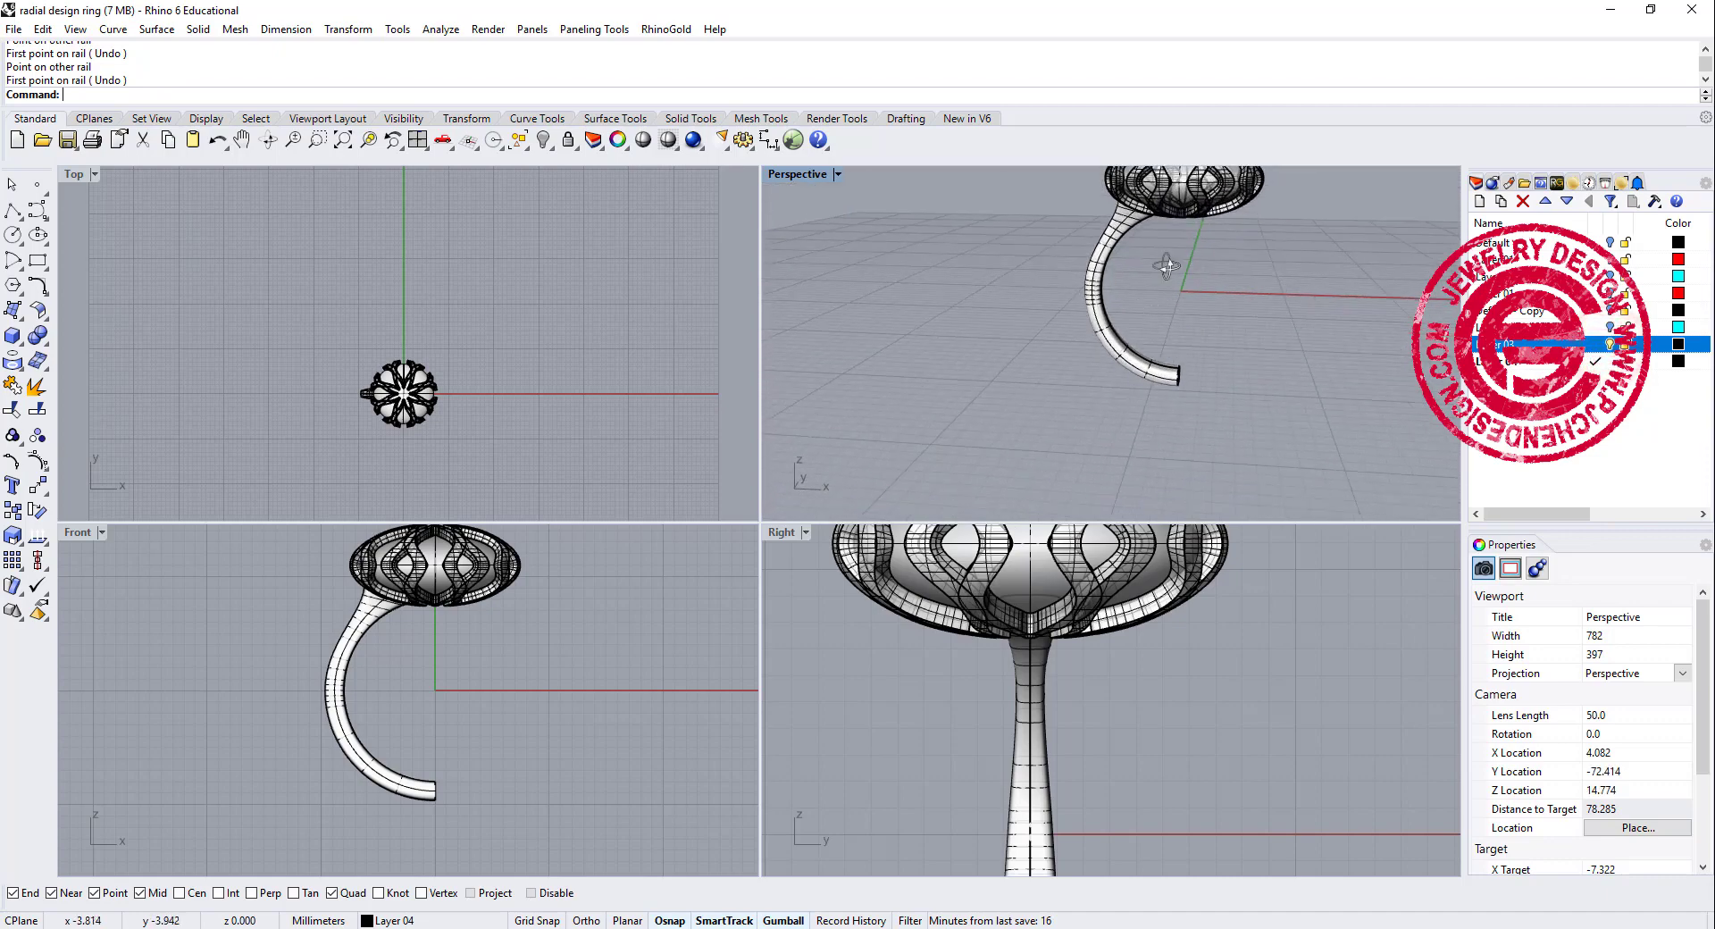
pyautogui.scroll(5, 1141, 321)
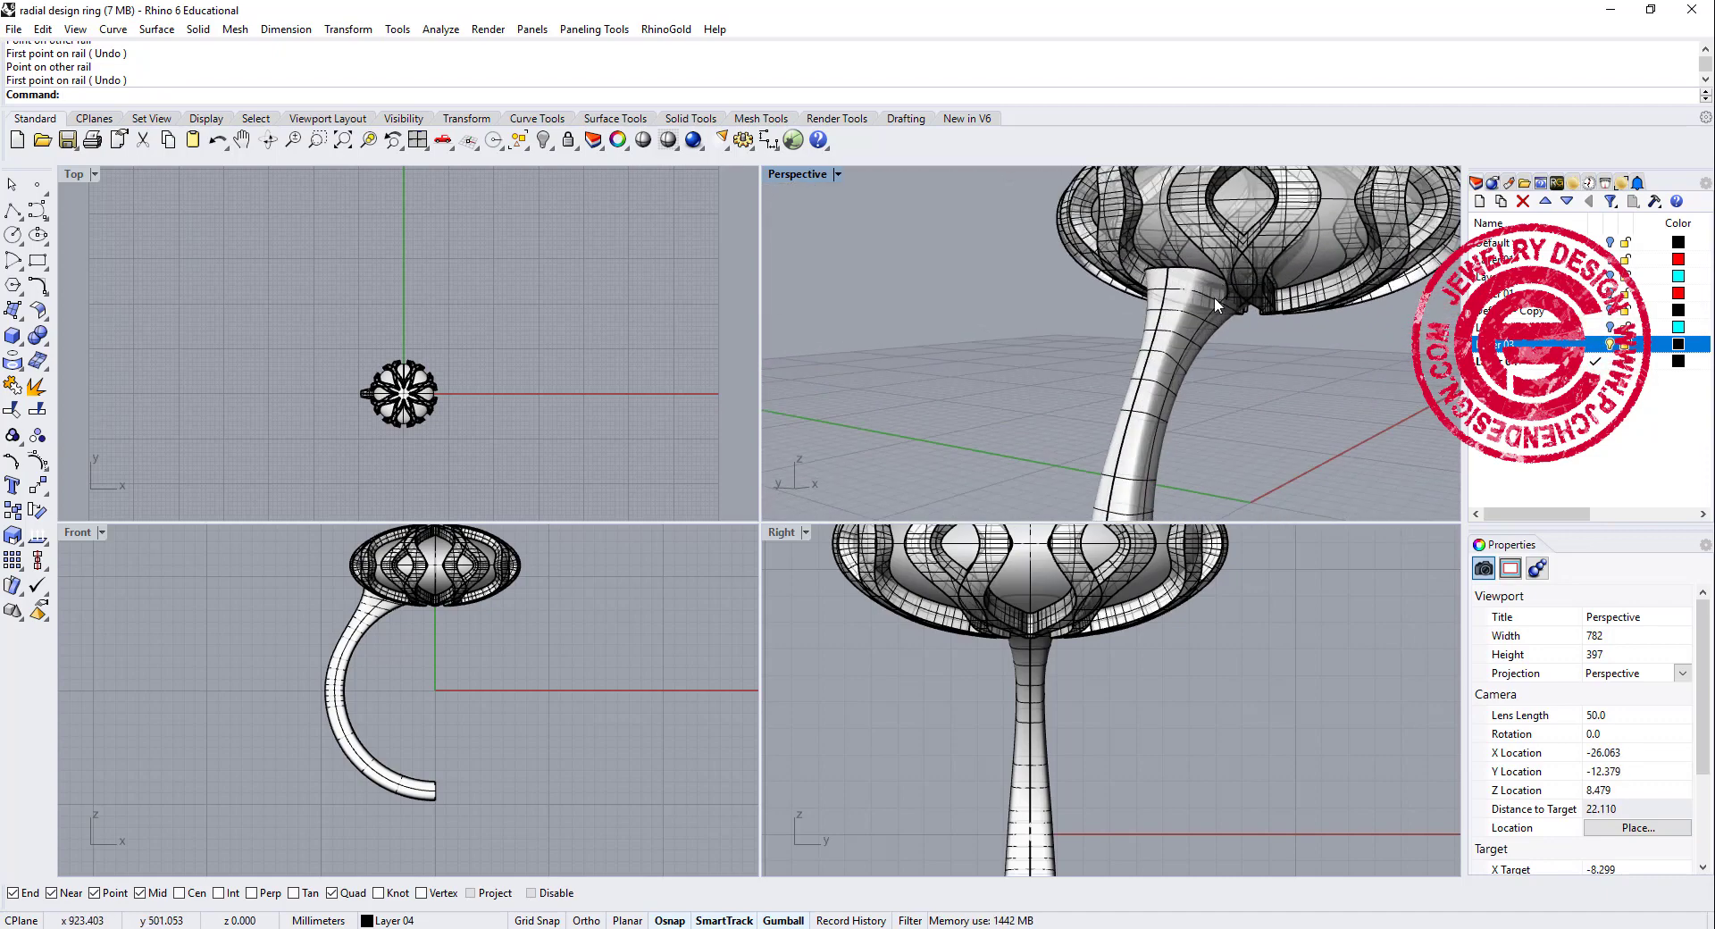
pyautogui.moveTo(1214, 297); pyautogui.dragTo(1303, 313, button='right')
pyautogui.scroll(5, 1302, 314)
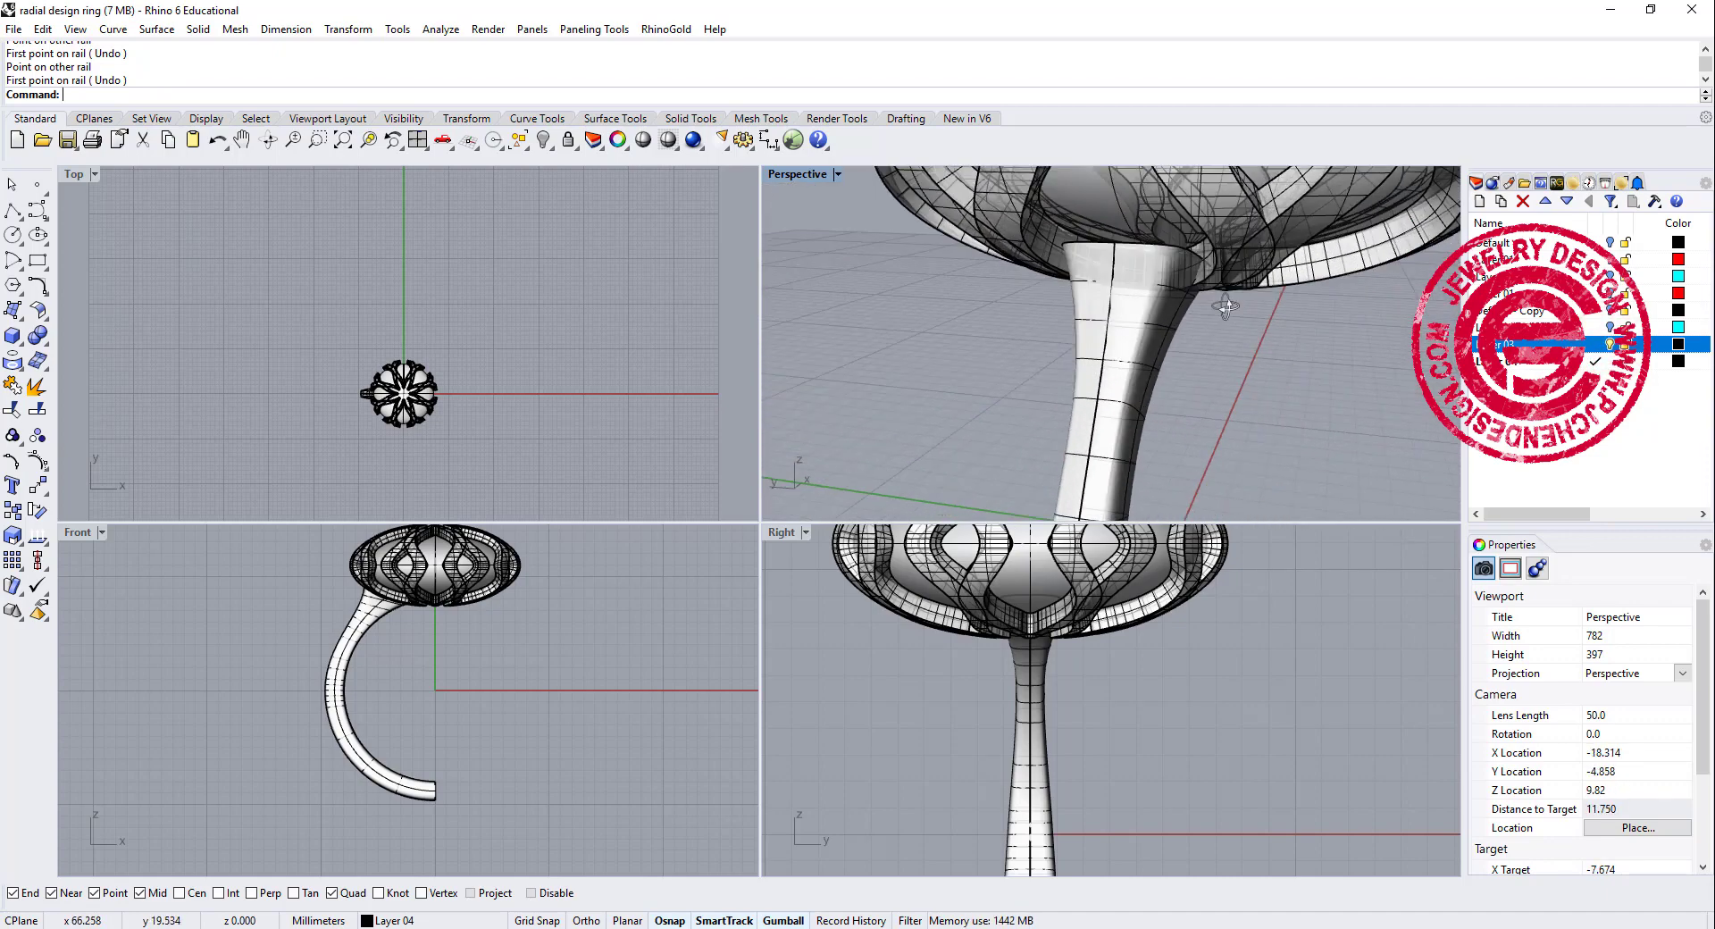
pyautogui.moveTo(1198, 279); pyautogui.dragTo(1236, 325, button='right')
# Scale up the shank's closed top edge curve with the gumball so the surface flares.
pyautogui.click(1171, 230)
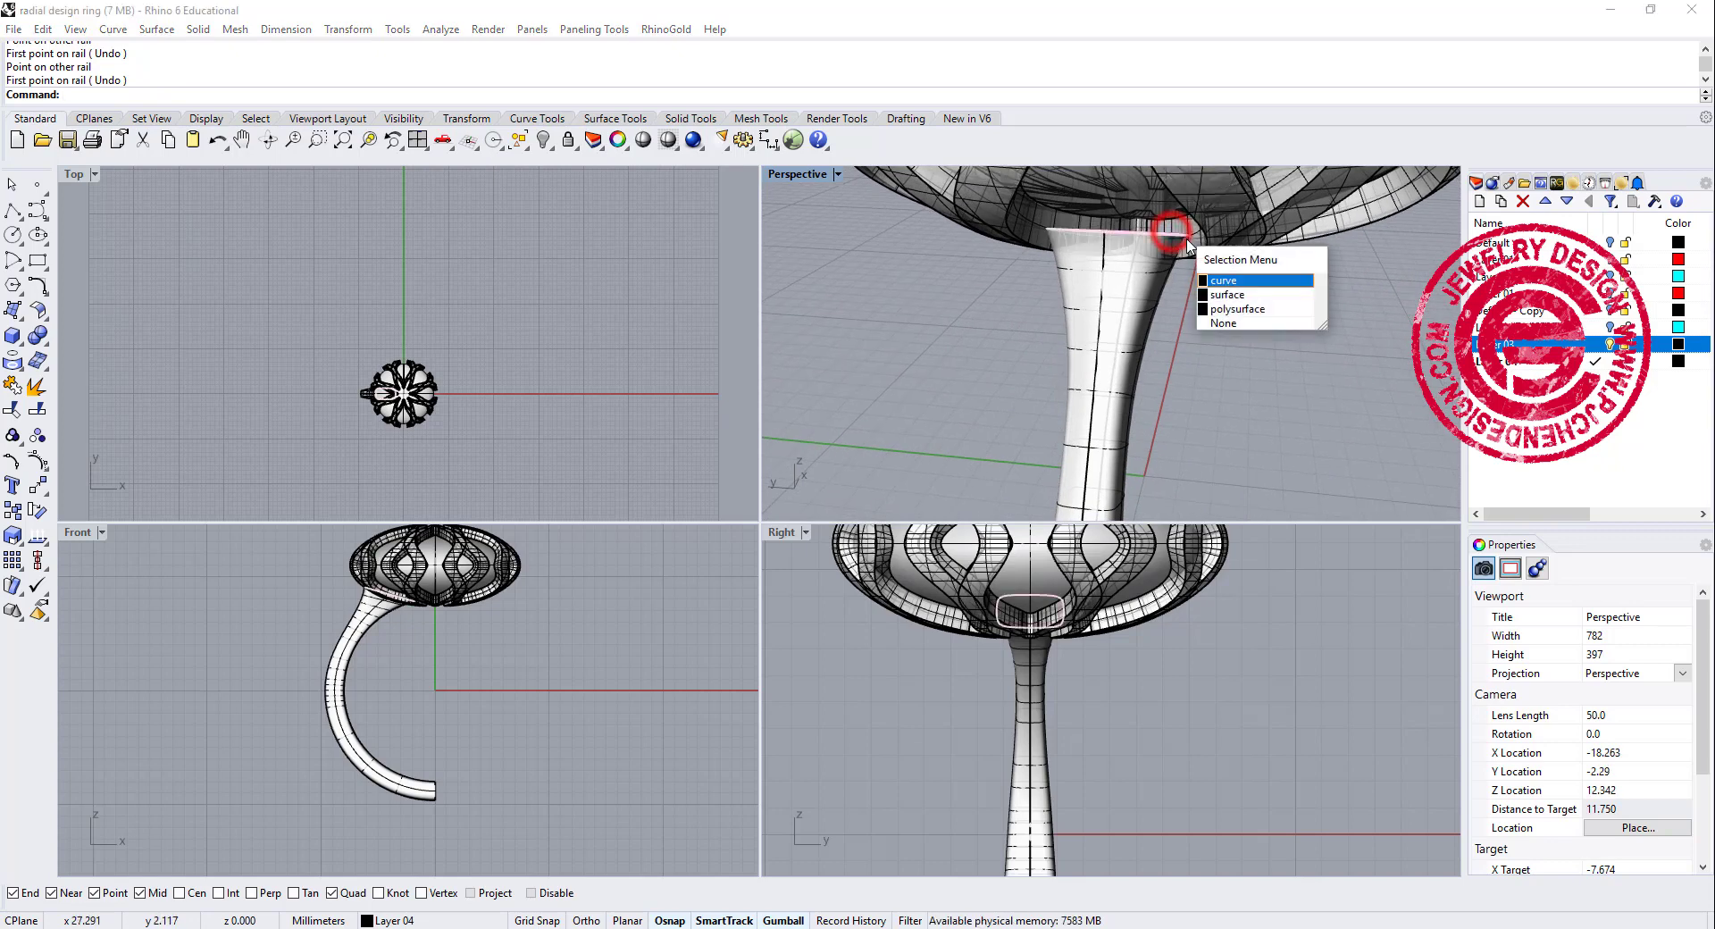
pyautogui.click(1219, 281)
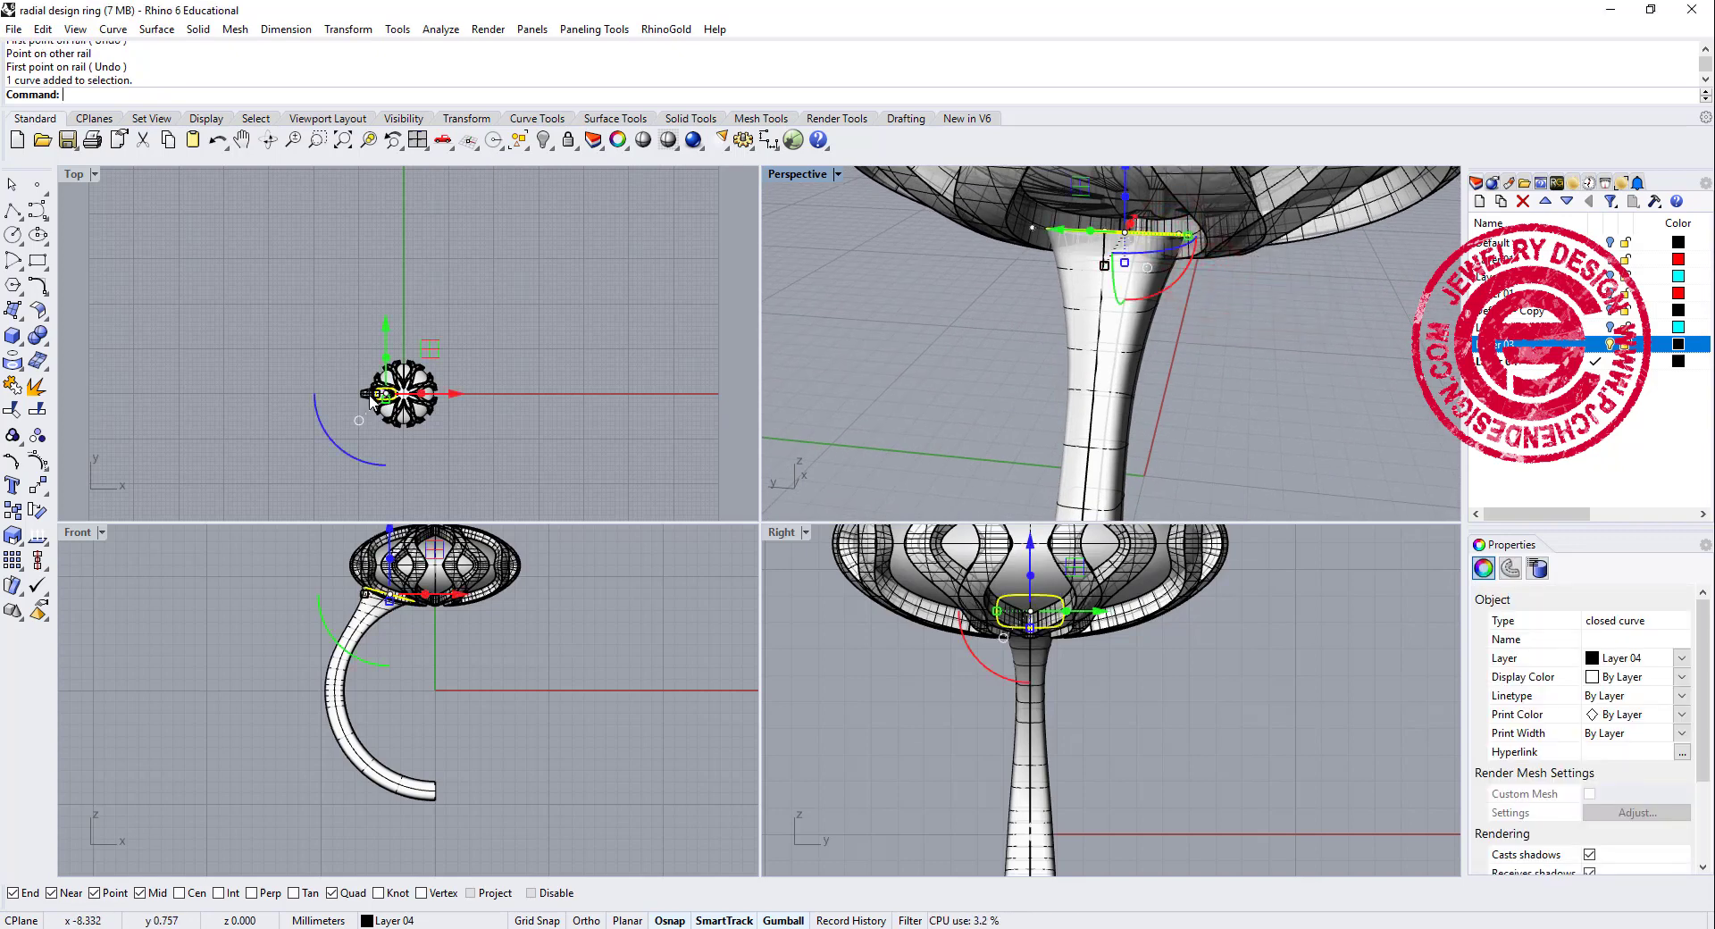
pyautogui.scroll(5, 428, 336)
pyautogui.scroll(3, 428, 336)
pyautogui.scroll(2, 428, 336)
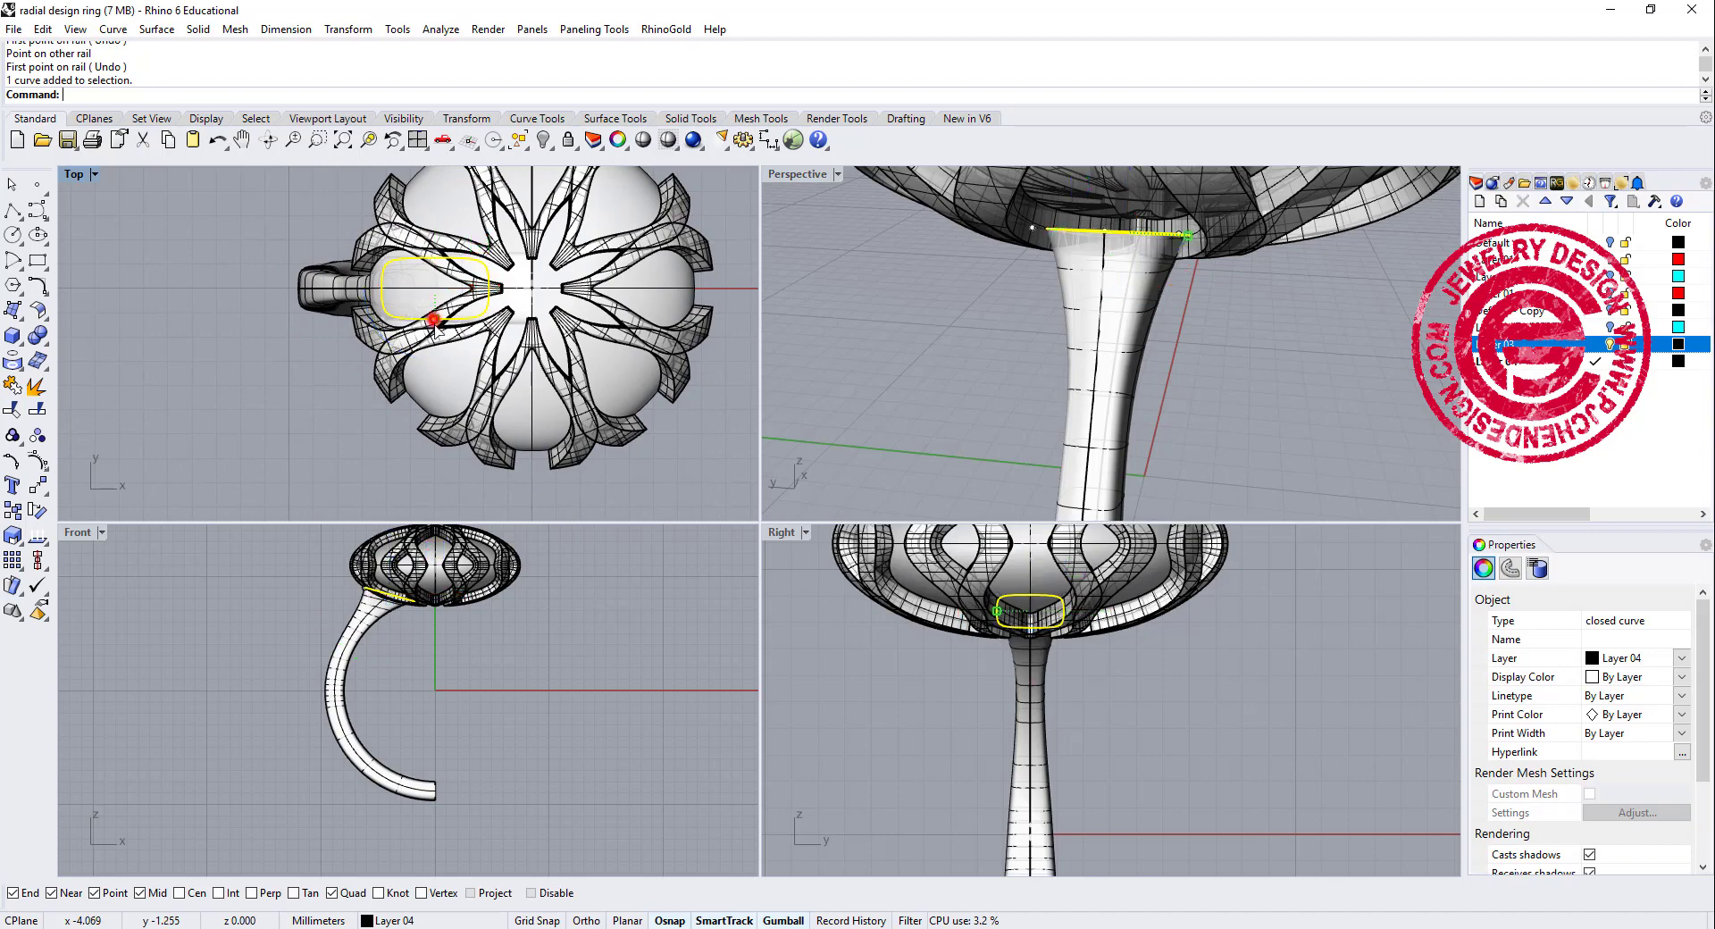
pyautogui.moveTo(435, 318); pyautogui.dragTo(436, 344)
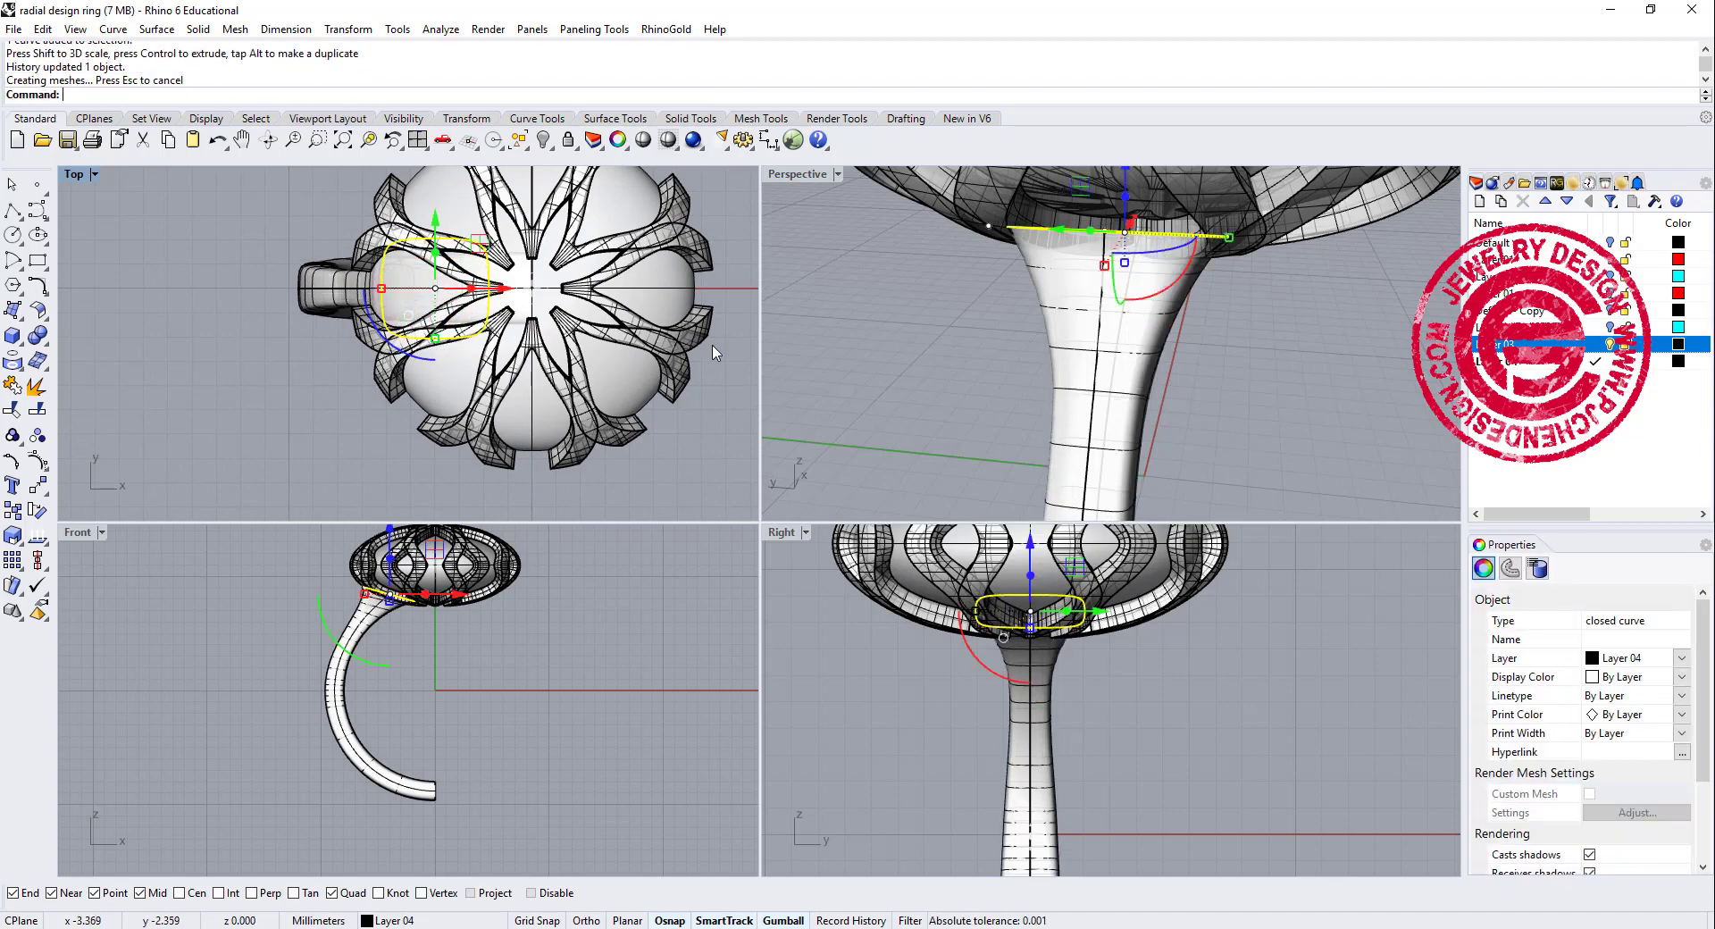
pyautogui.moveTo(1123, 318)
pyautogui.mouseDown(button='right')
pyautogui.moveTo(1204, 247)
pyautogui.moveTo(987, 226)
pyautogui.moveTo(1030, 285)
pyautogui.mouseUp(button='right')
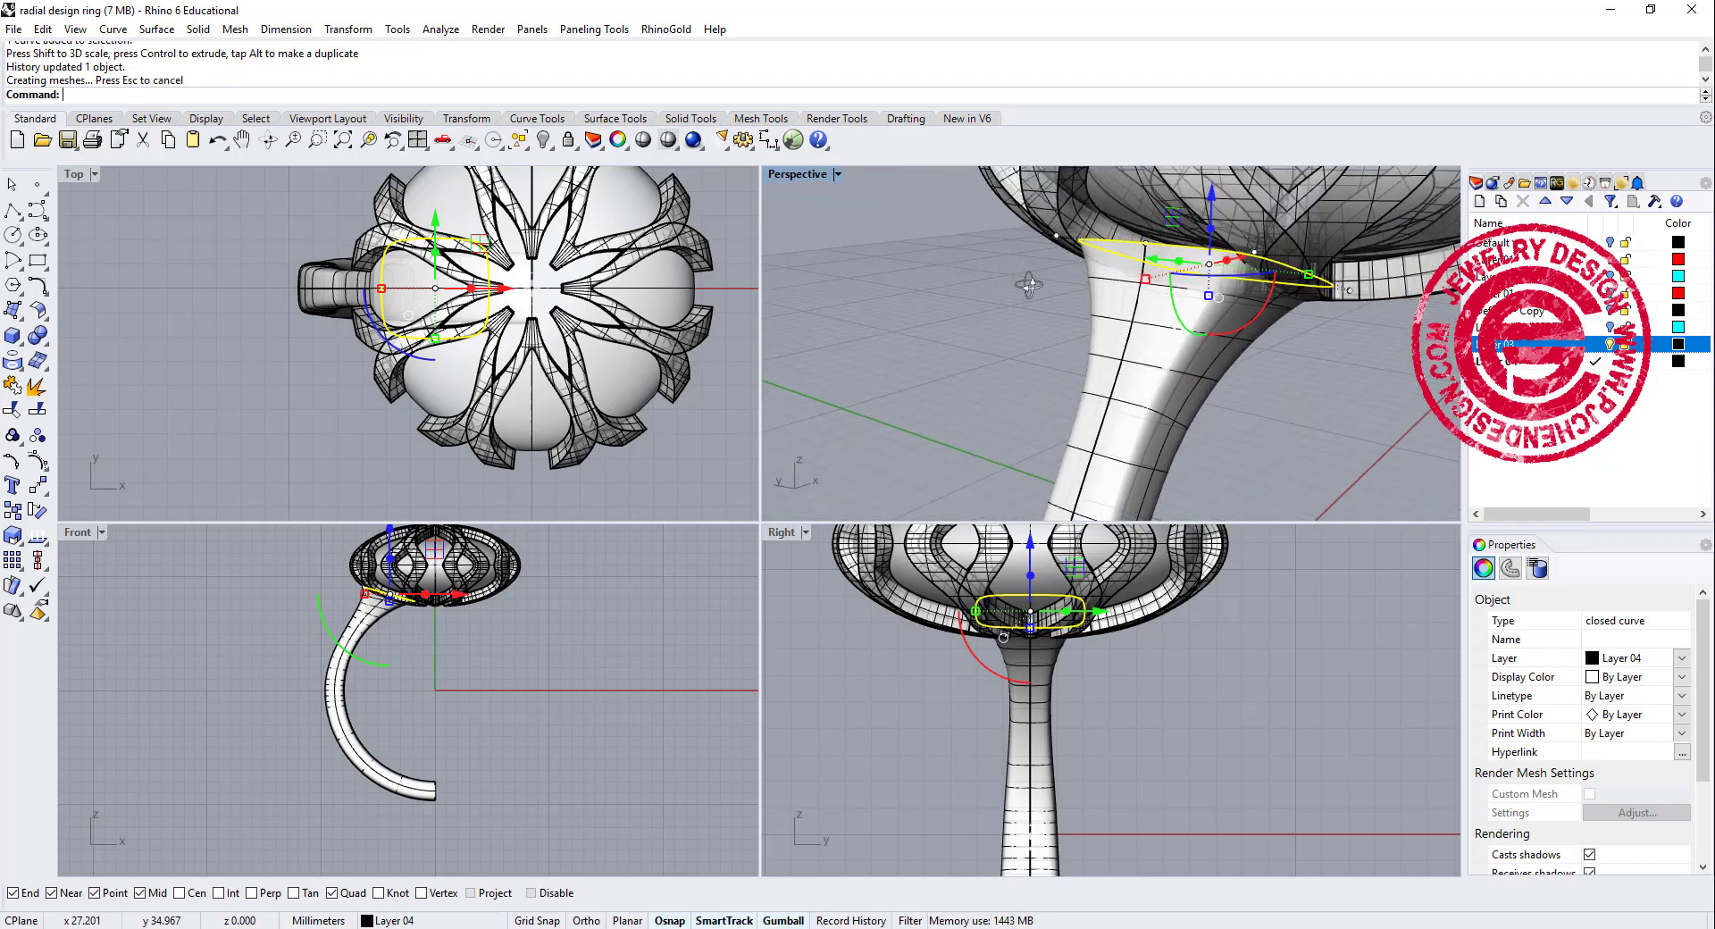
pyautogui.click(476, 685)
# Mirror the shank surface about the vertical axis through the ring's bottom to complete the band.
pyautogui.click(362, 625)
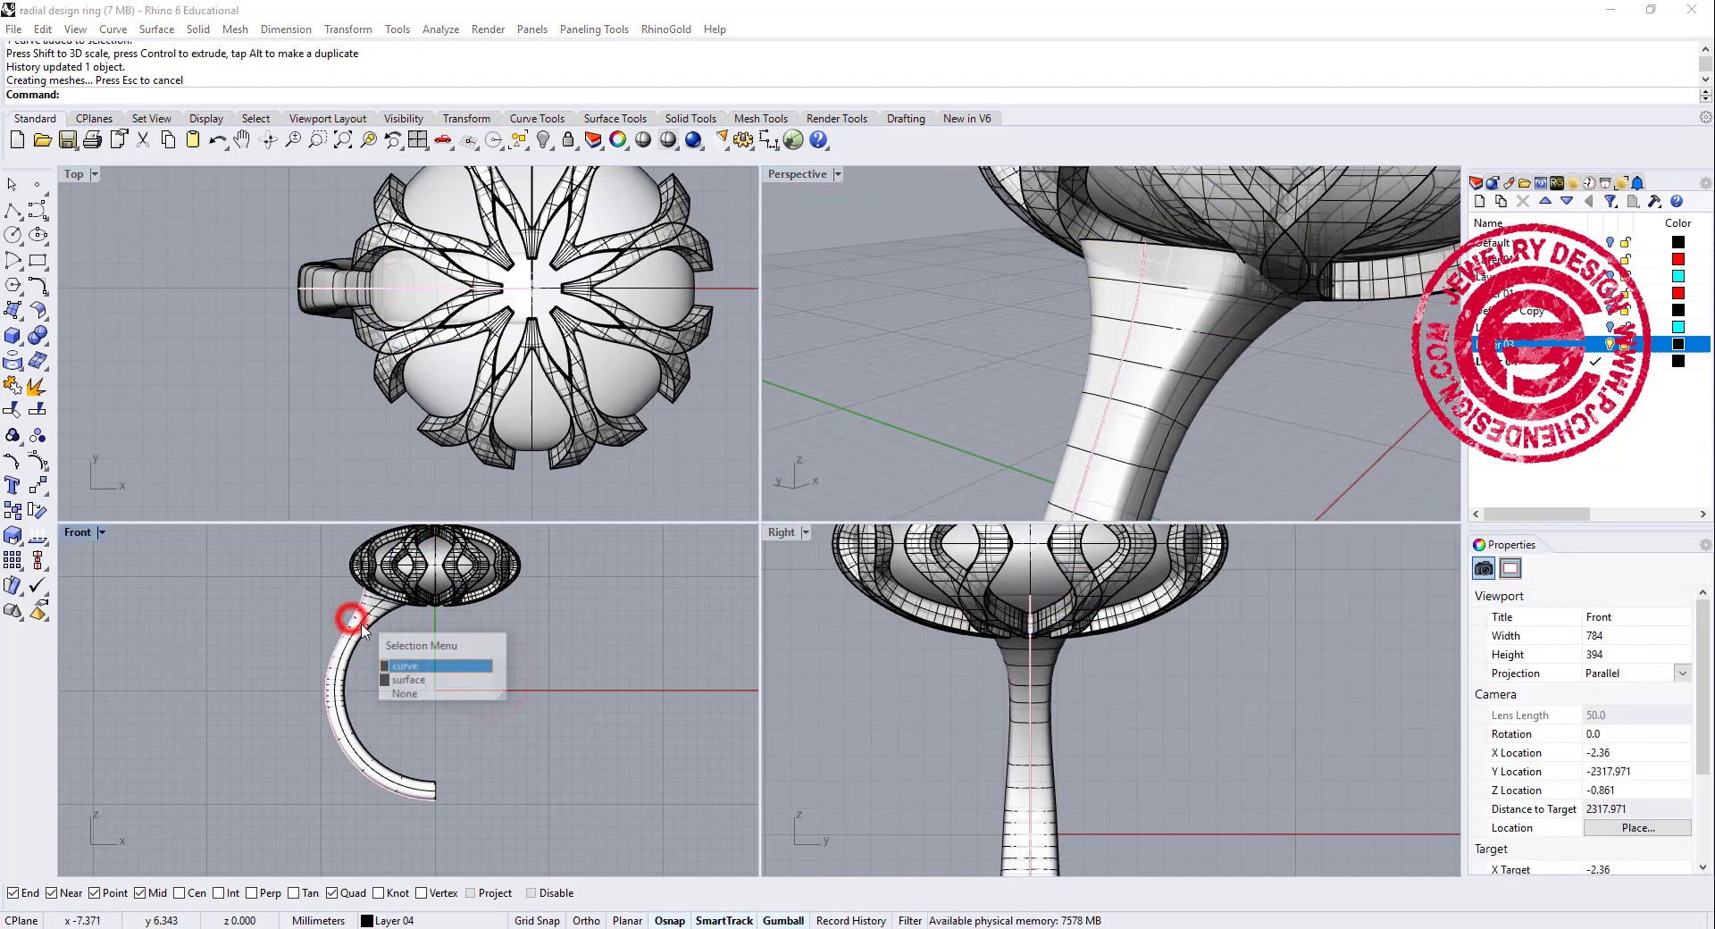
pyautogui.click(40, 486)
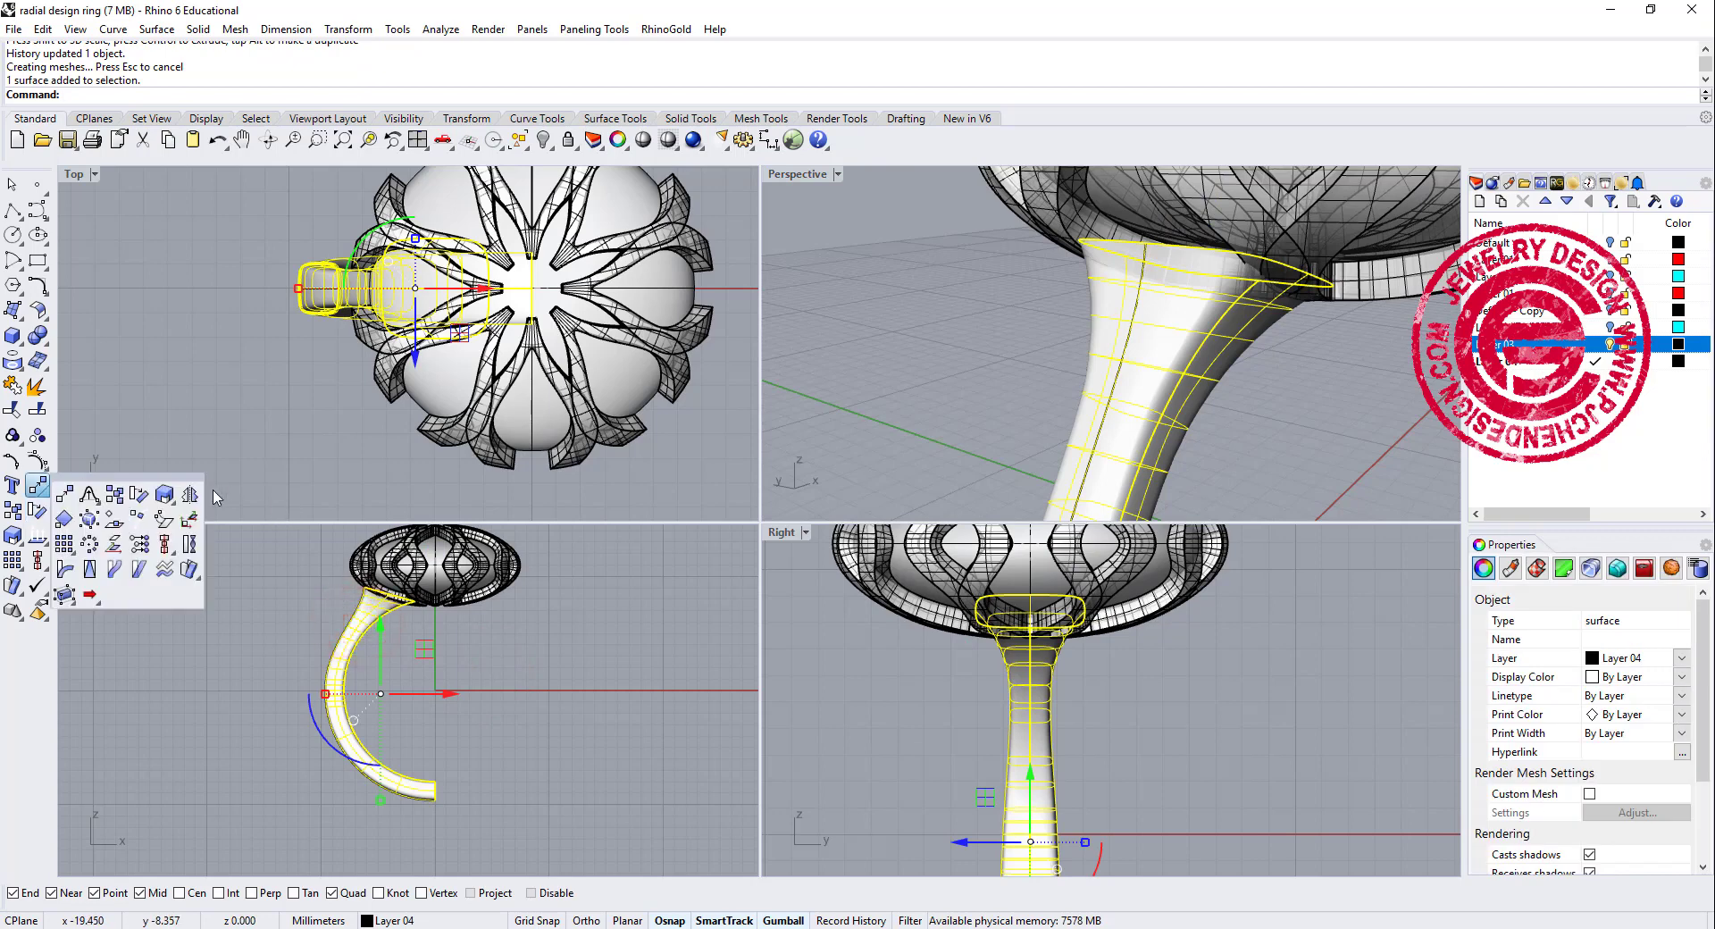
pyautogui.click(189, 494)
pyautogui.click(435, 791)
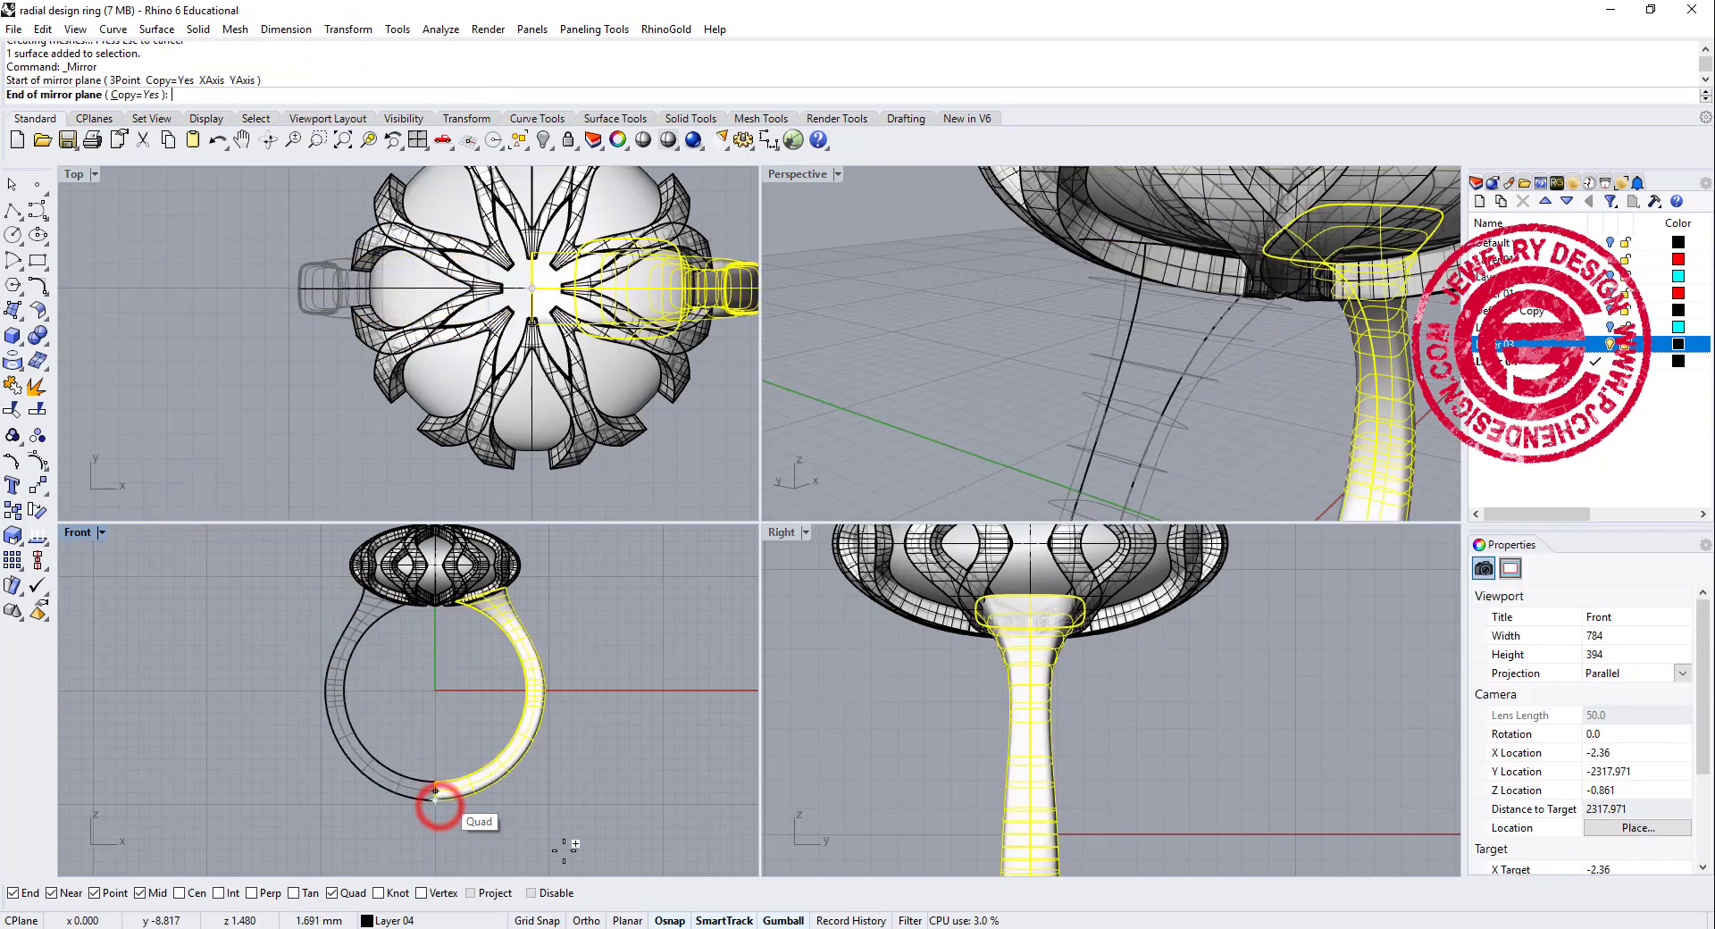
pyautogui.click(436, 695)
pyautogui.click(602, 689)
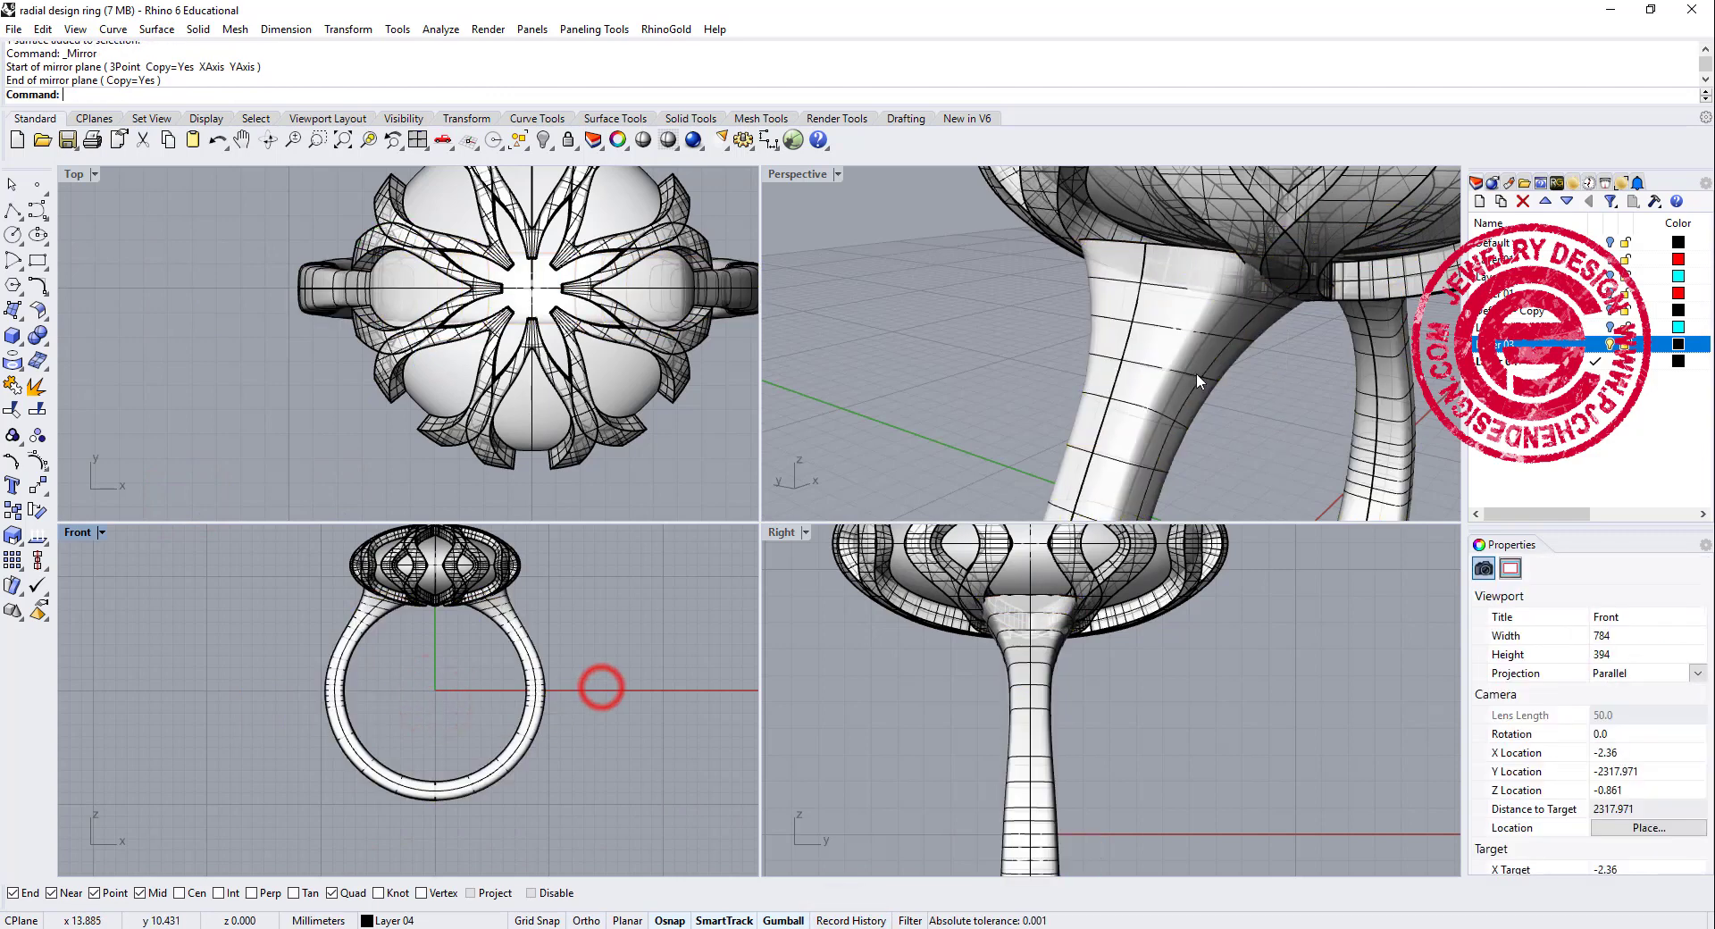
# Widen the shank's top profile curve slightly more with the gumball.
pyautogui.scroll(2, 1222, 259)
pyautogui.click(1220, 261)
pyautogui.click(1277, 302)
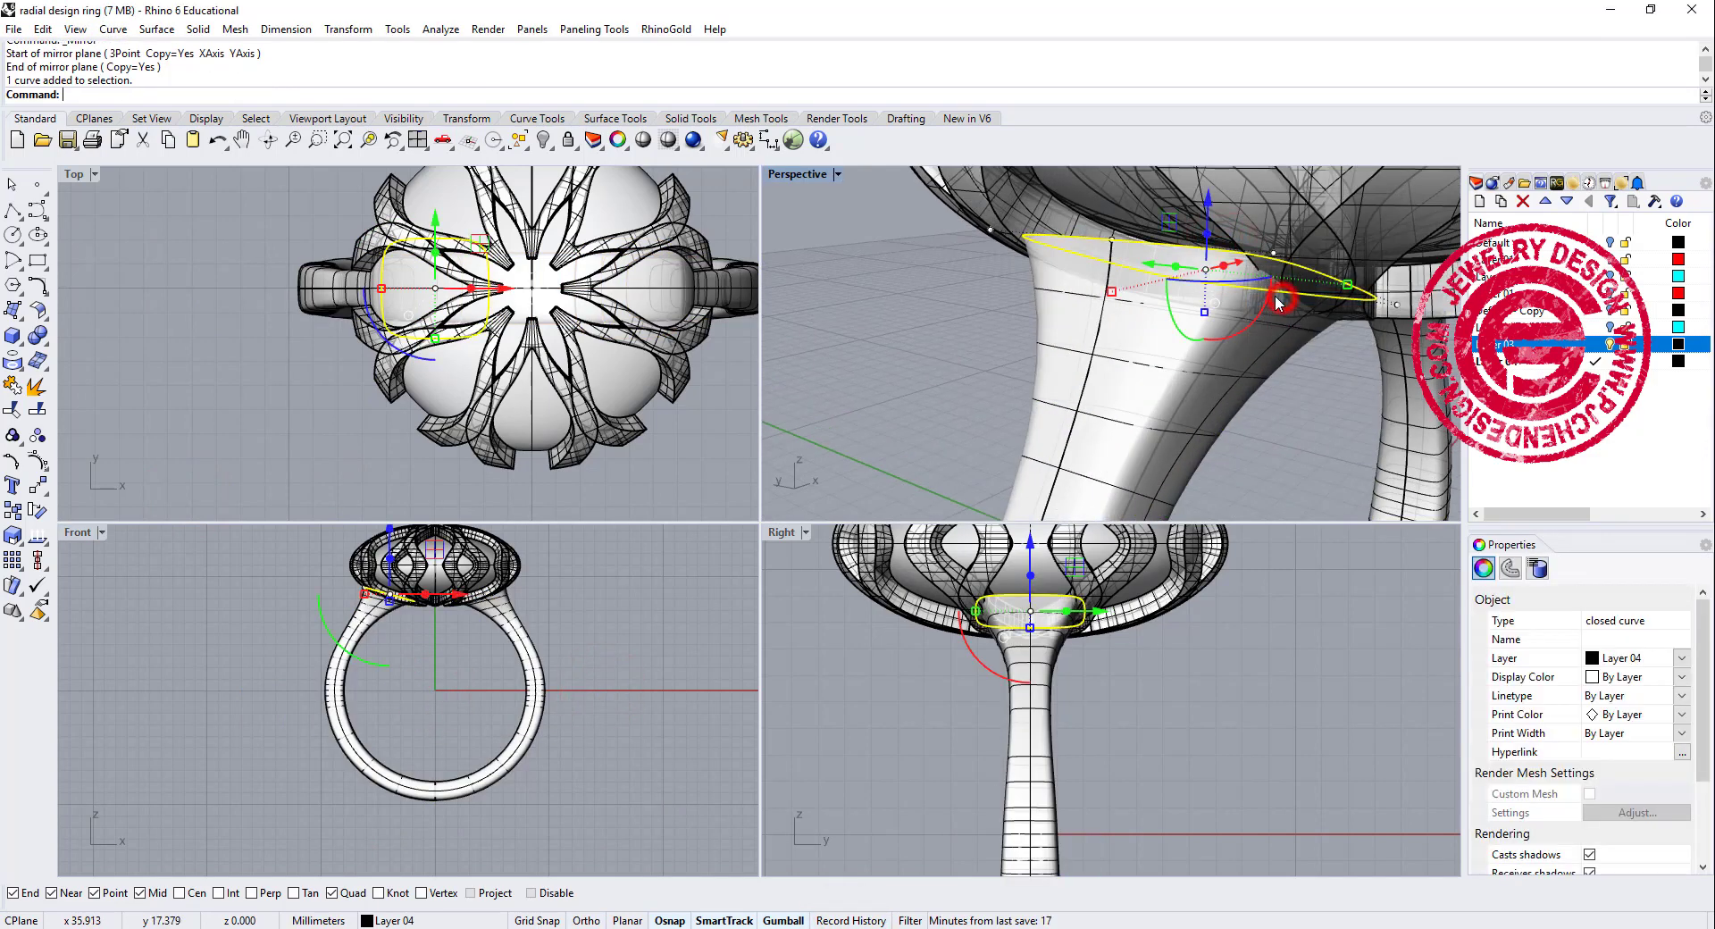
pyautogui.moveTo(1347, 303); pyautogui.dragTo(1073, 324, button='right')
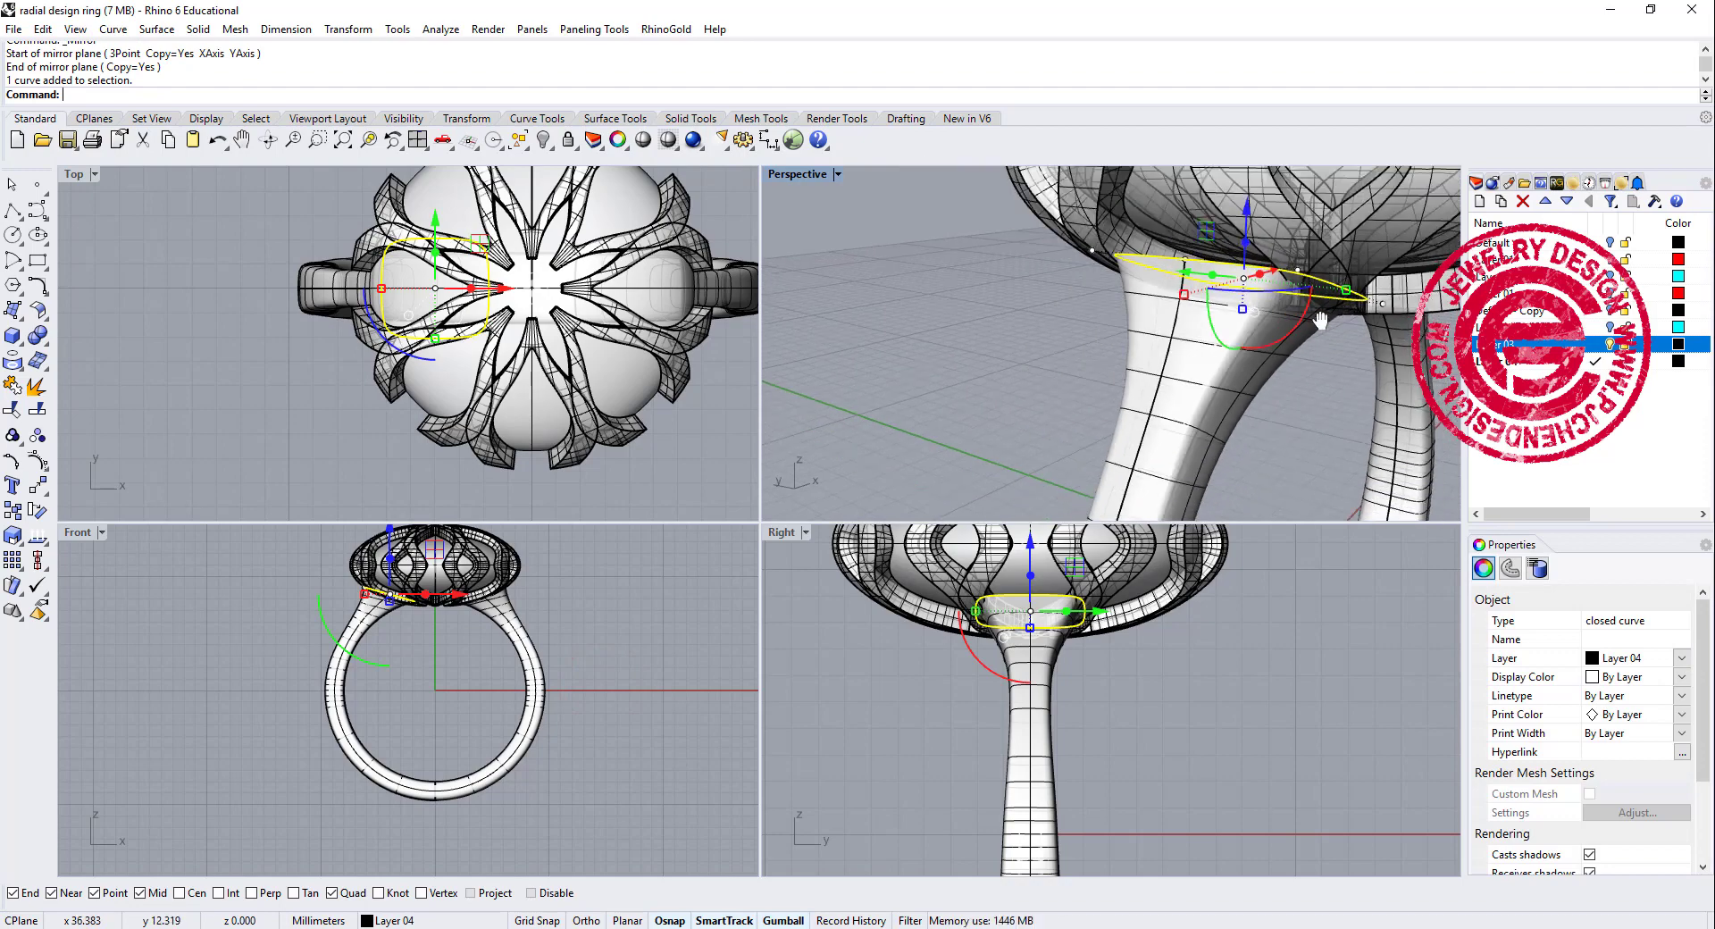
pyautogui.moveTo(1106, 314); pyautogui.dragTo(1119, 313)
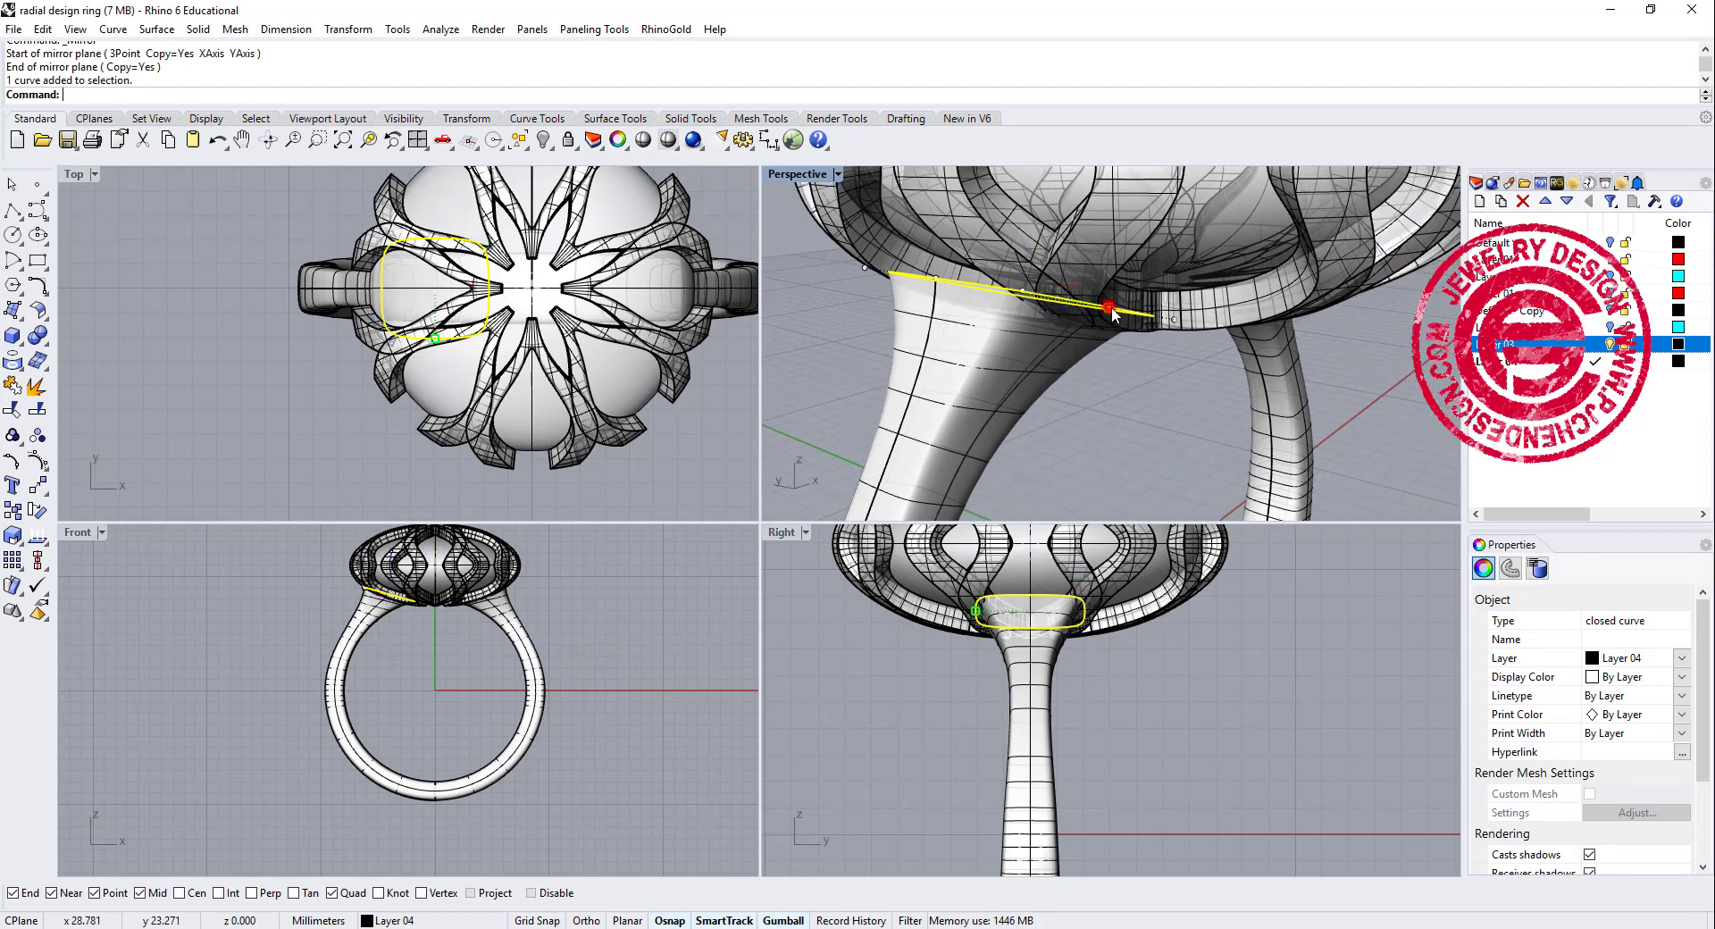
pyautogui.click(1213, 673)
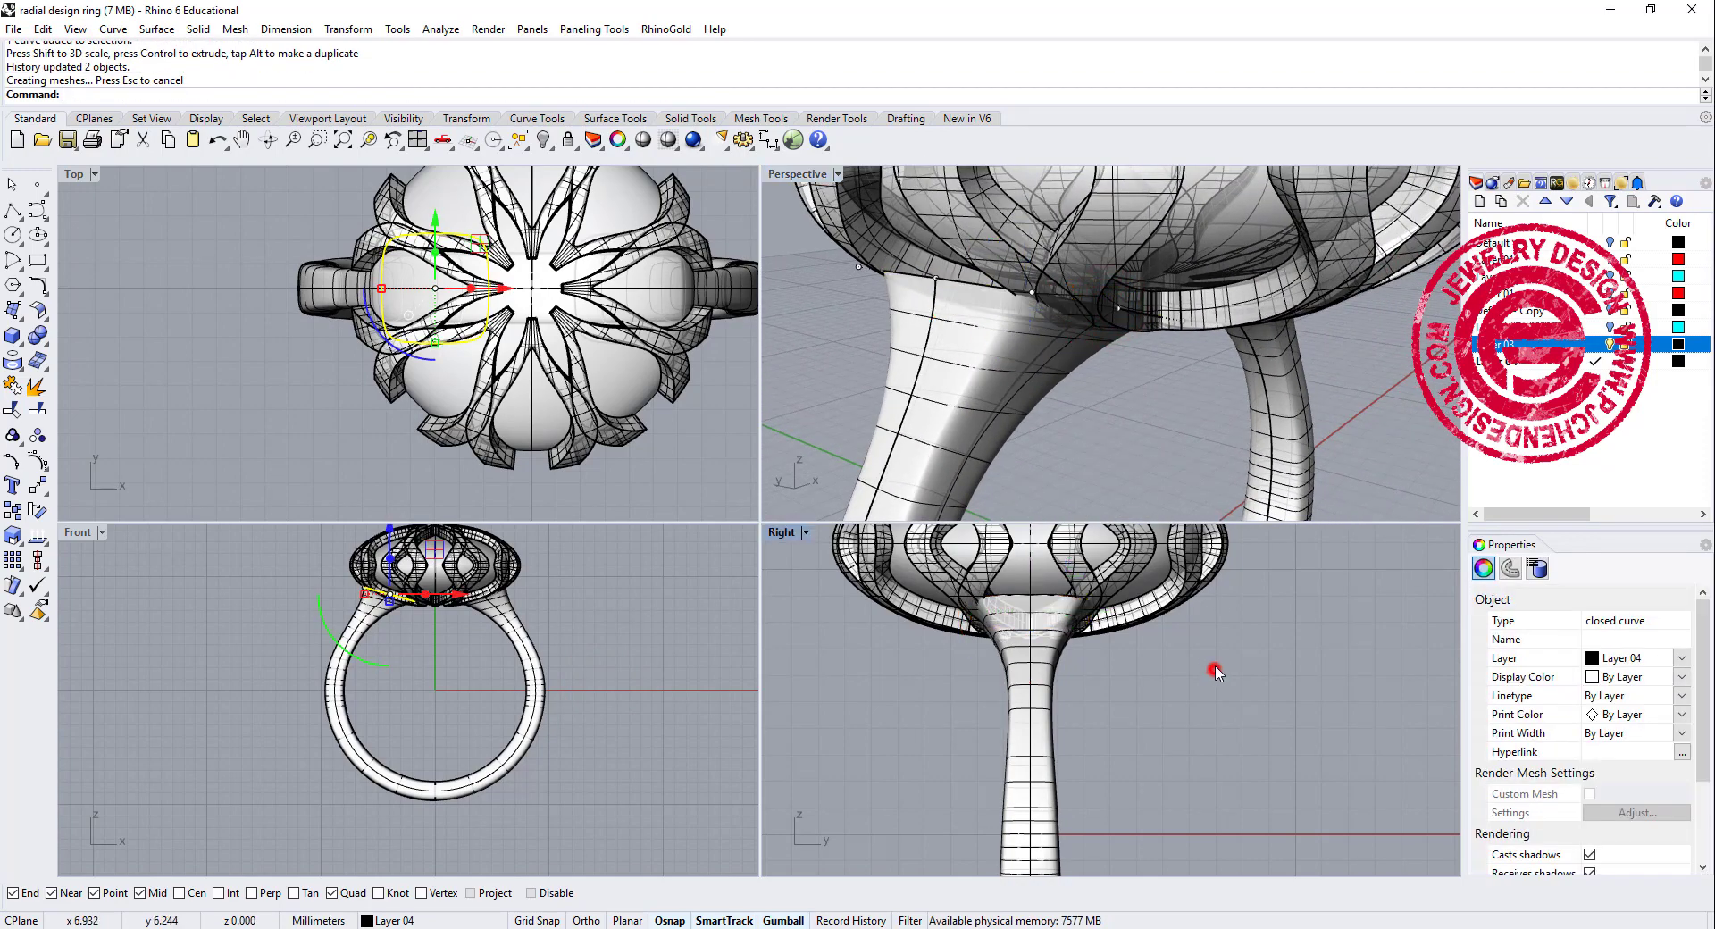
# Hide Layer 03, then join both shank halves and cap them into a closed solid.
pyautogui.moveTo(1265, 350); pyautogui.dragTo(1225, 393, button='right')
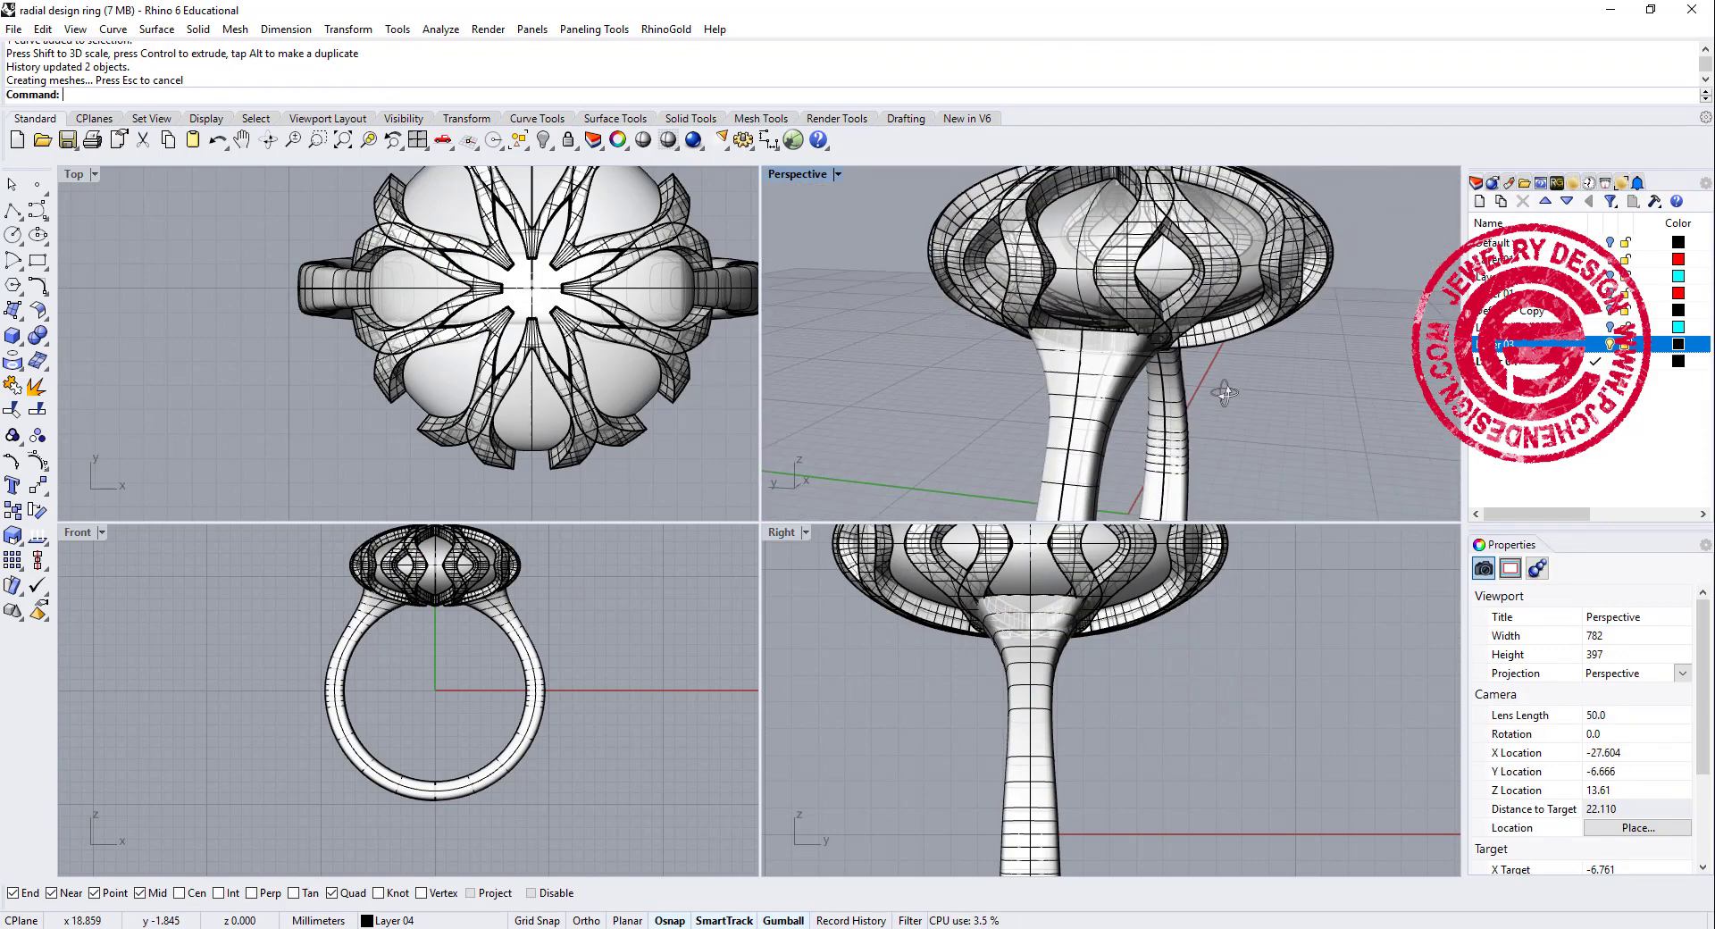
pyautogui.click(1611, 344)
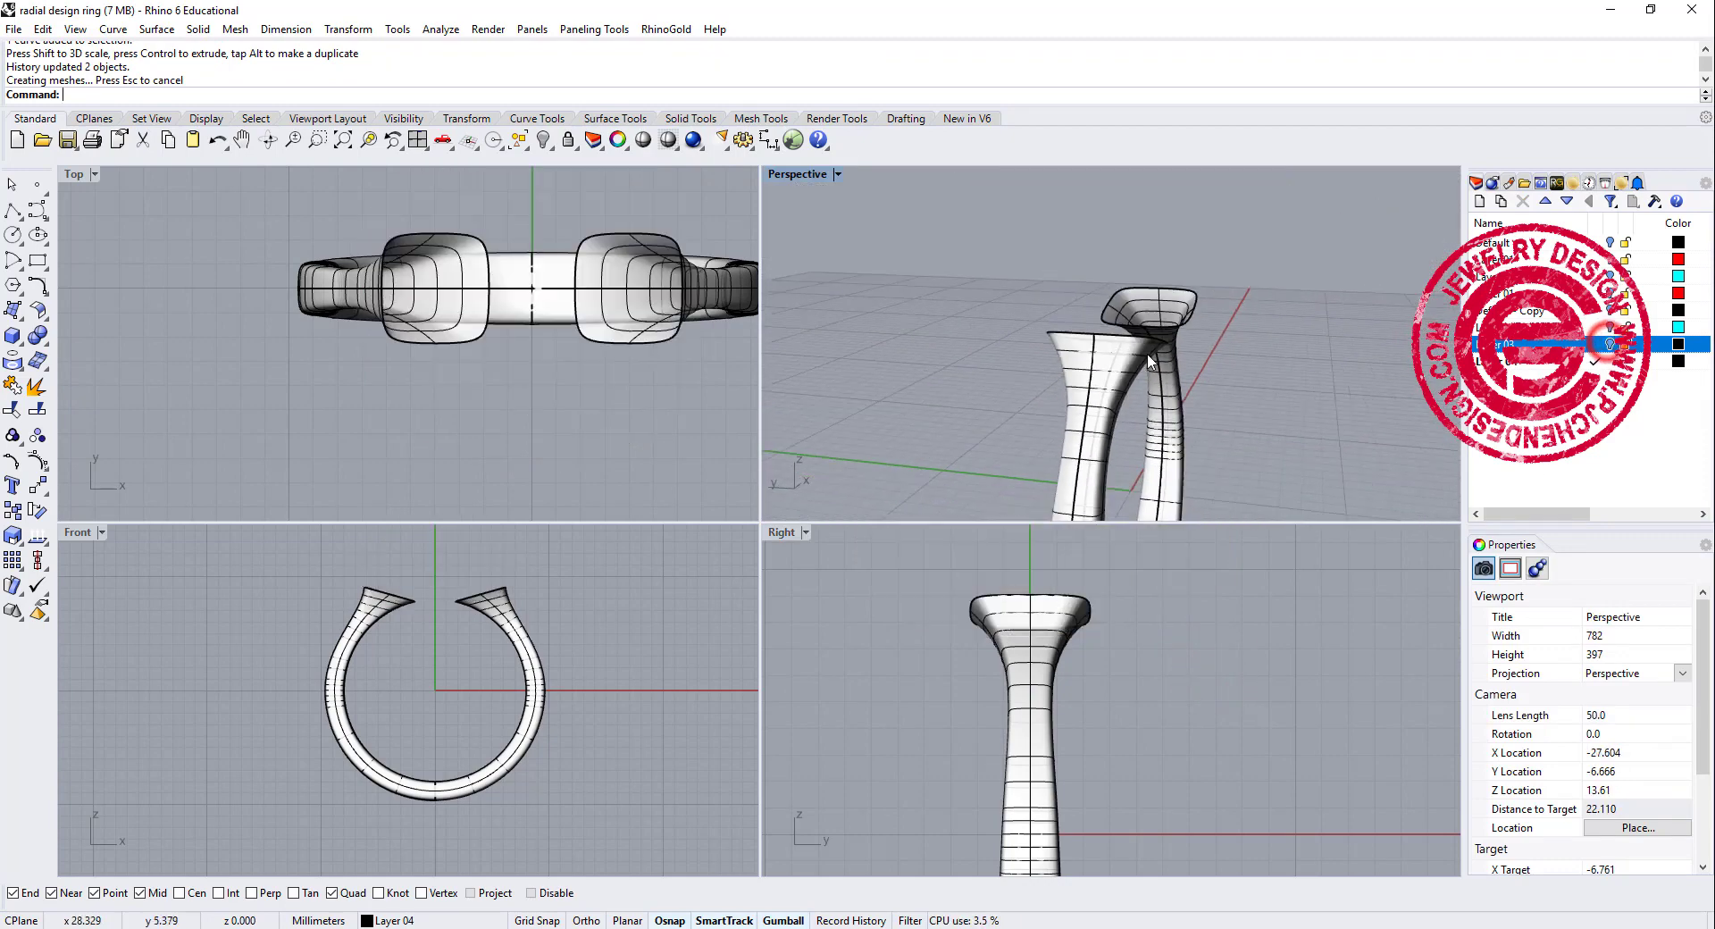
pyautogui.scroll(-5, 1117, 376)
pyautogui.moveTo(1117, 376); pyautogui.dragTo(1146, 400, button='right')
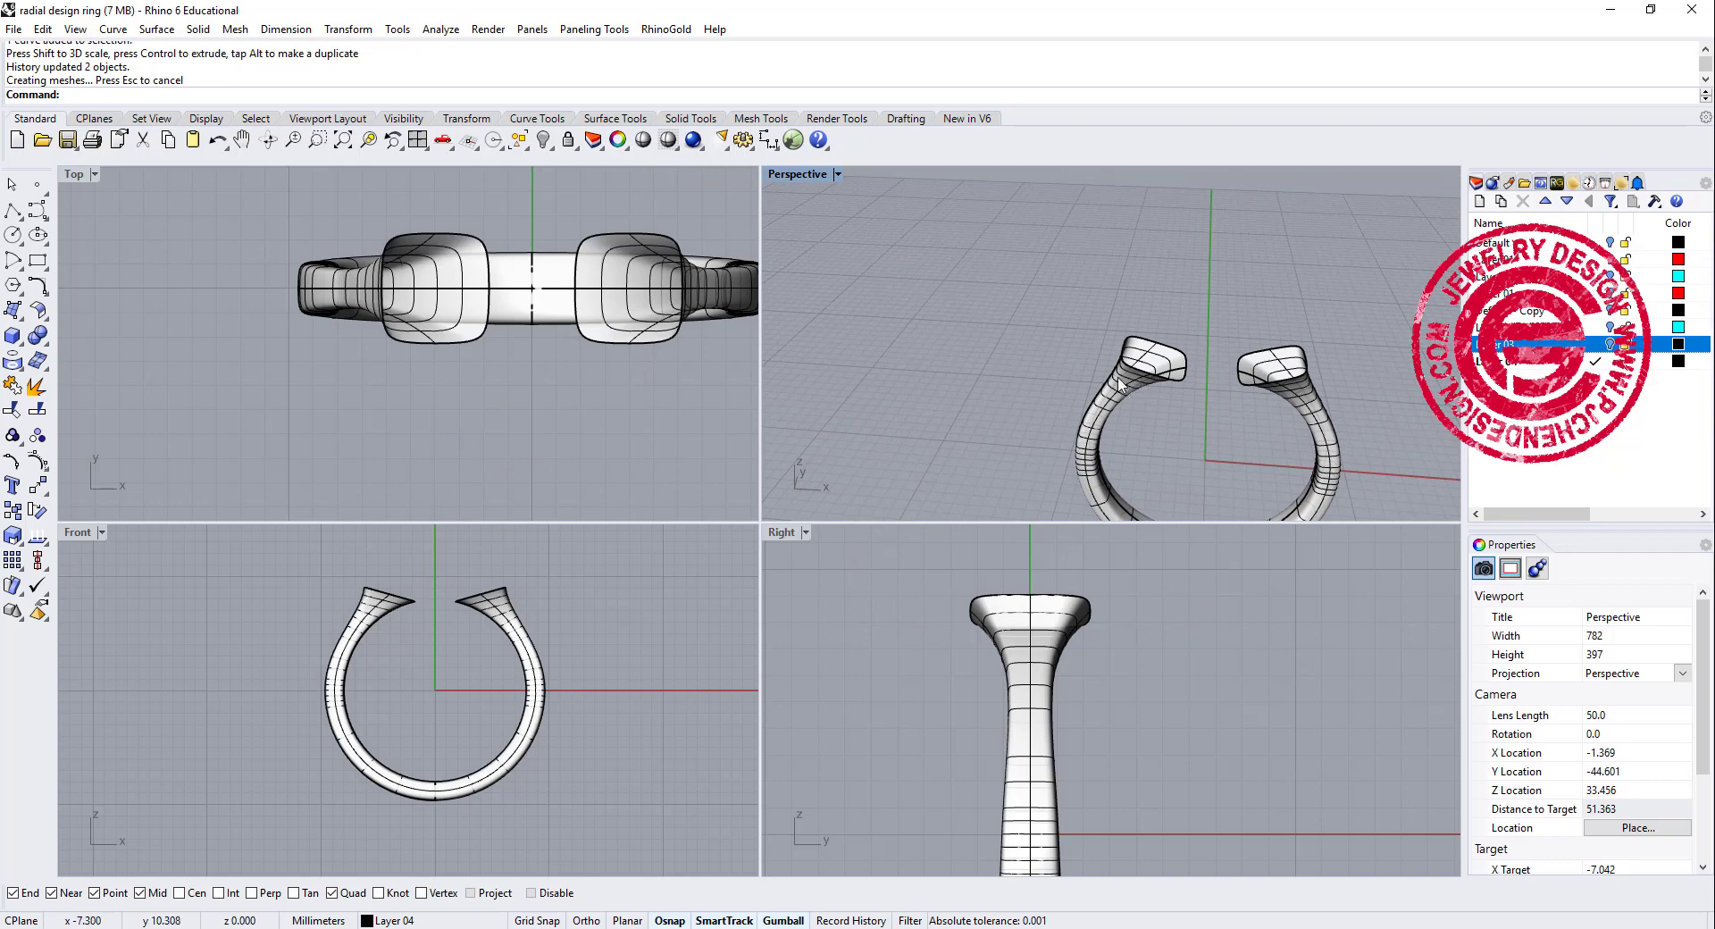
pyautogui.click(1124, 370)
pyautogui.keyDown('shift'); pyautogui.click(1321, 395); pyautogui.keyUp('shift')
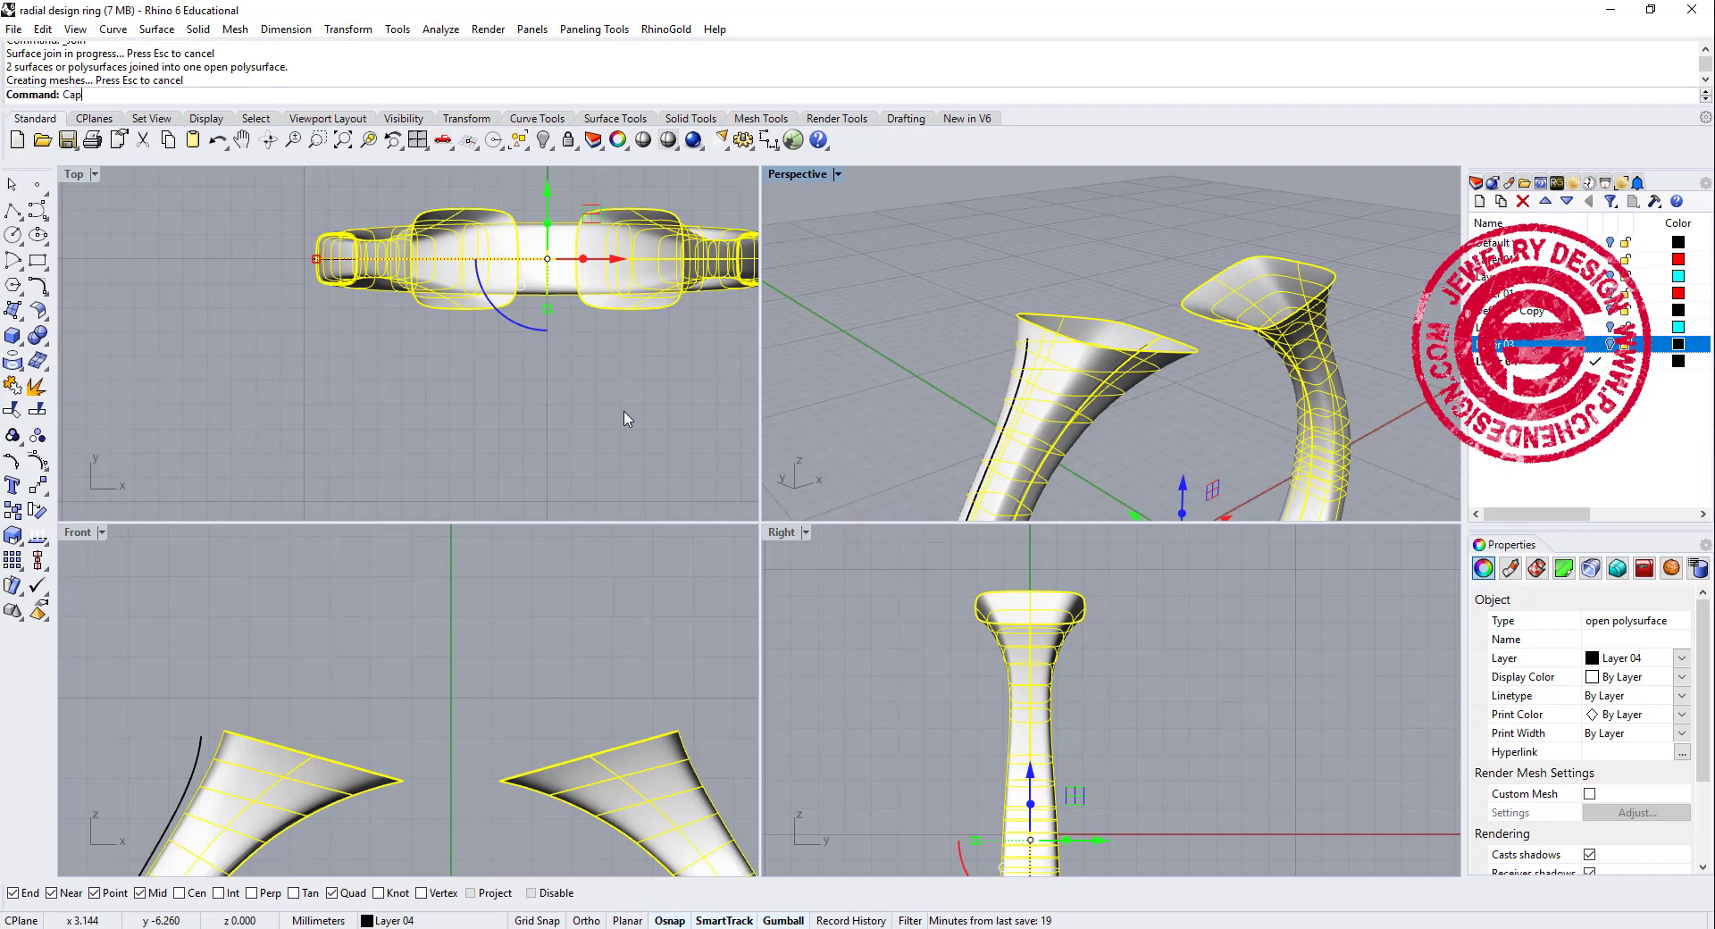
pyautogui.press('Return')
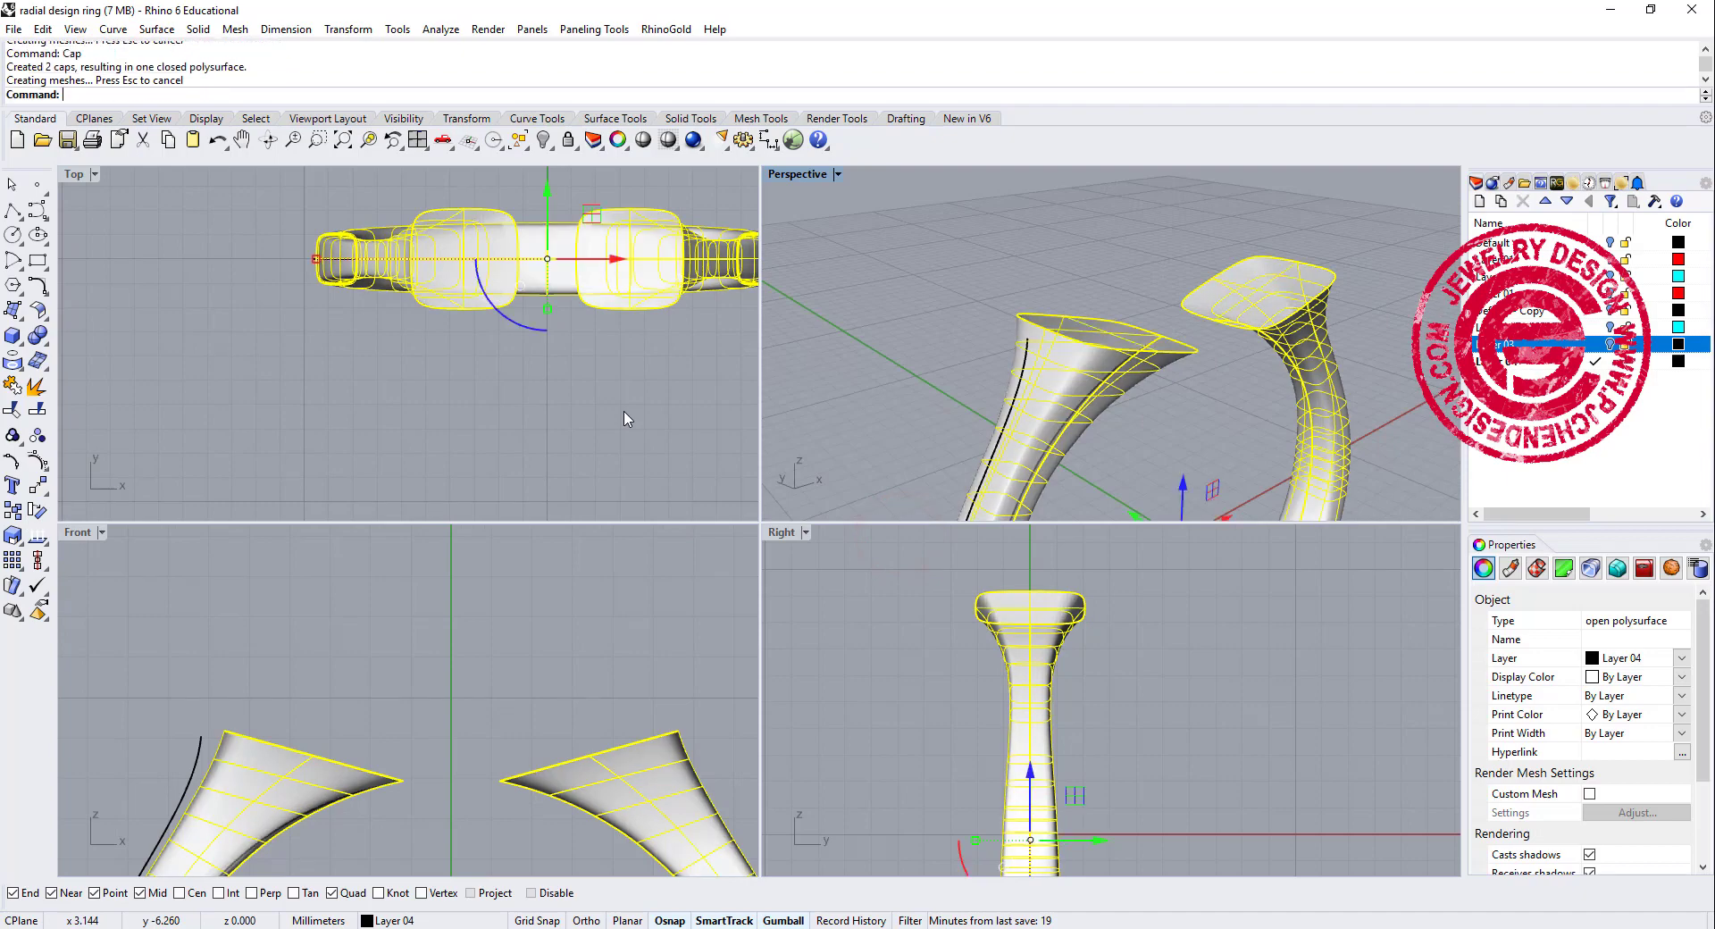
# Turn Layer 03 back on and orbit closer to the assembled ring.
pyautogui.click(618, 410)
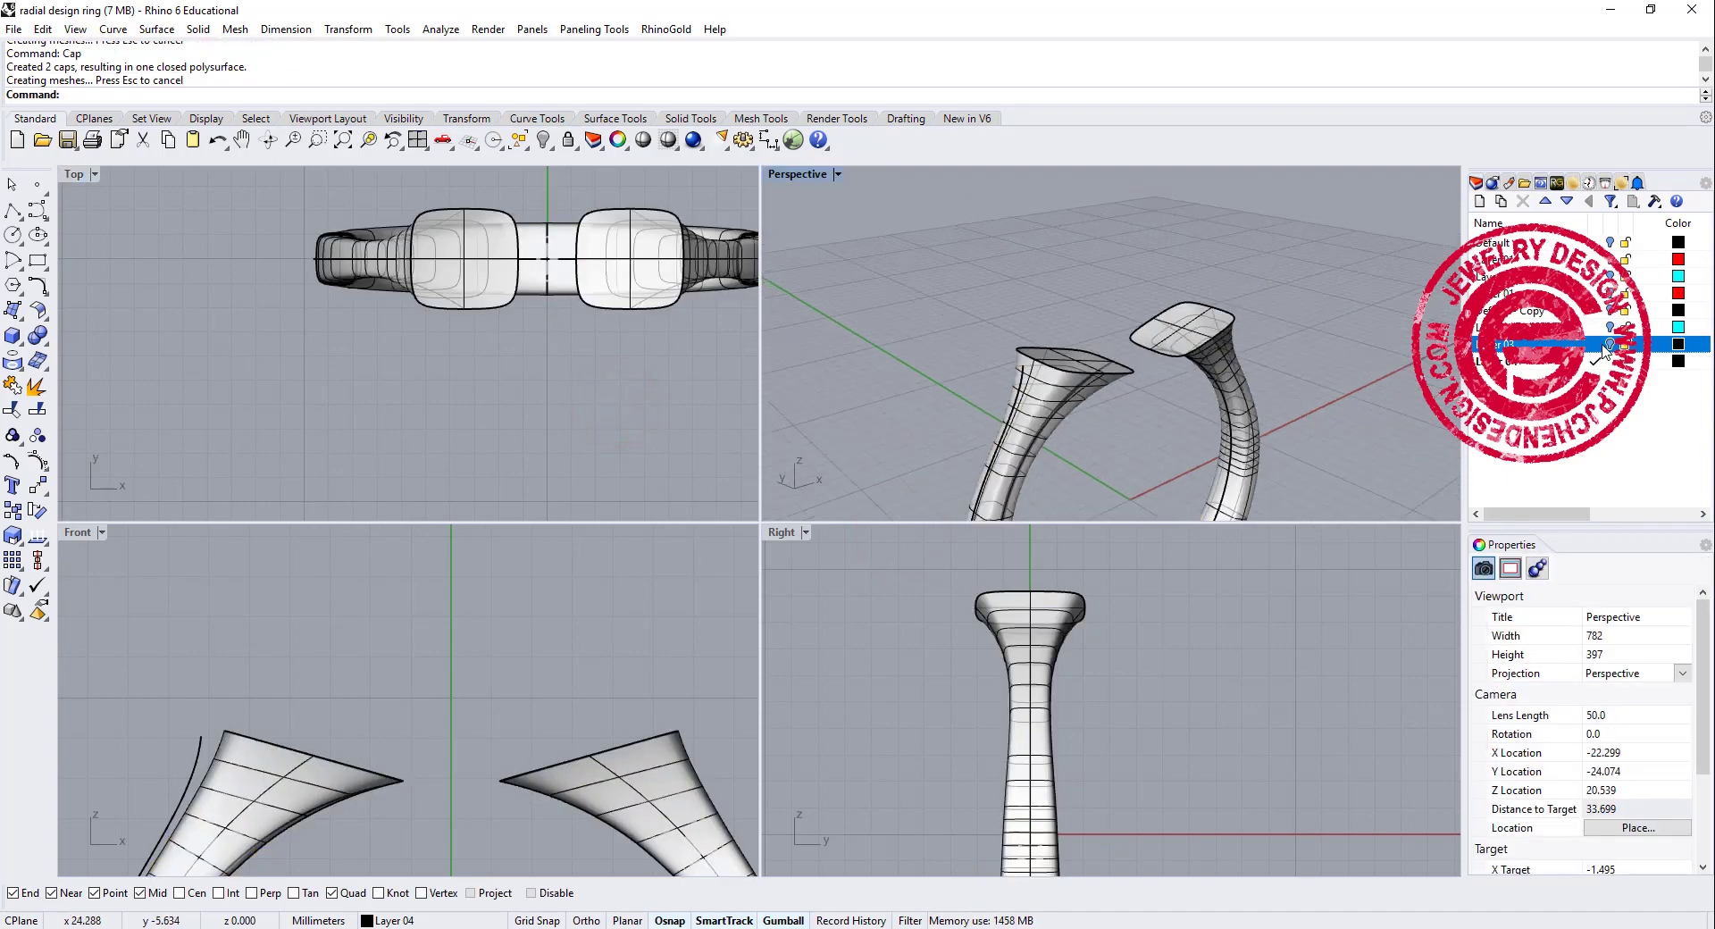
pyautogui.click(1609, 343)
pyautogui.moveTo(1233, 375); pyautogui.dragTo(1072, 357, button='right')
pyautogui.scroll(3, 1184, 371)
# Maximize the Perspective view and set the centre stone's display colour to red.
pyautogui.doubleClick(797, 174)
pyautogui.click(572, 402)
pyautogui.click(1640, 697)
pyautogui.click(1622, 755)
pyautogui.click(1174, 548)
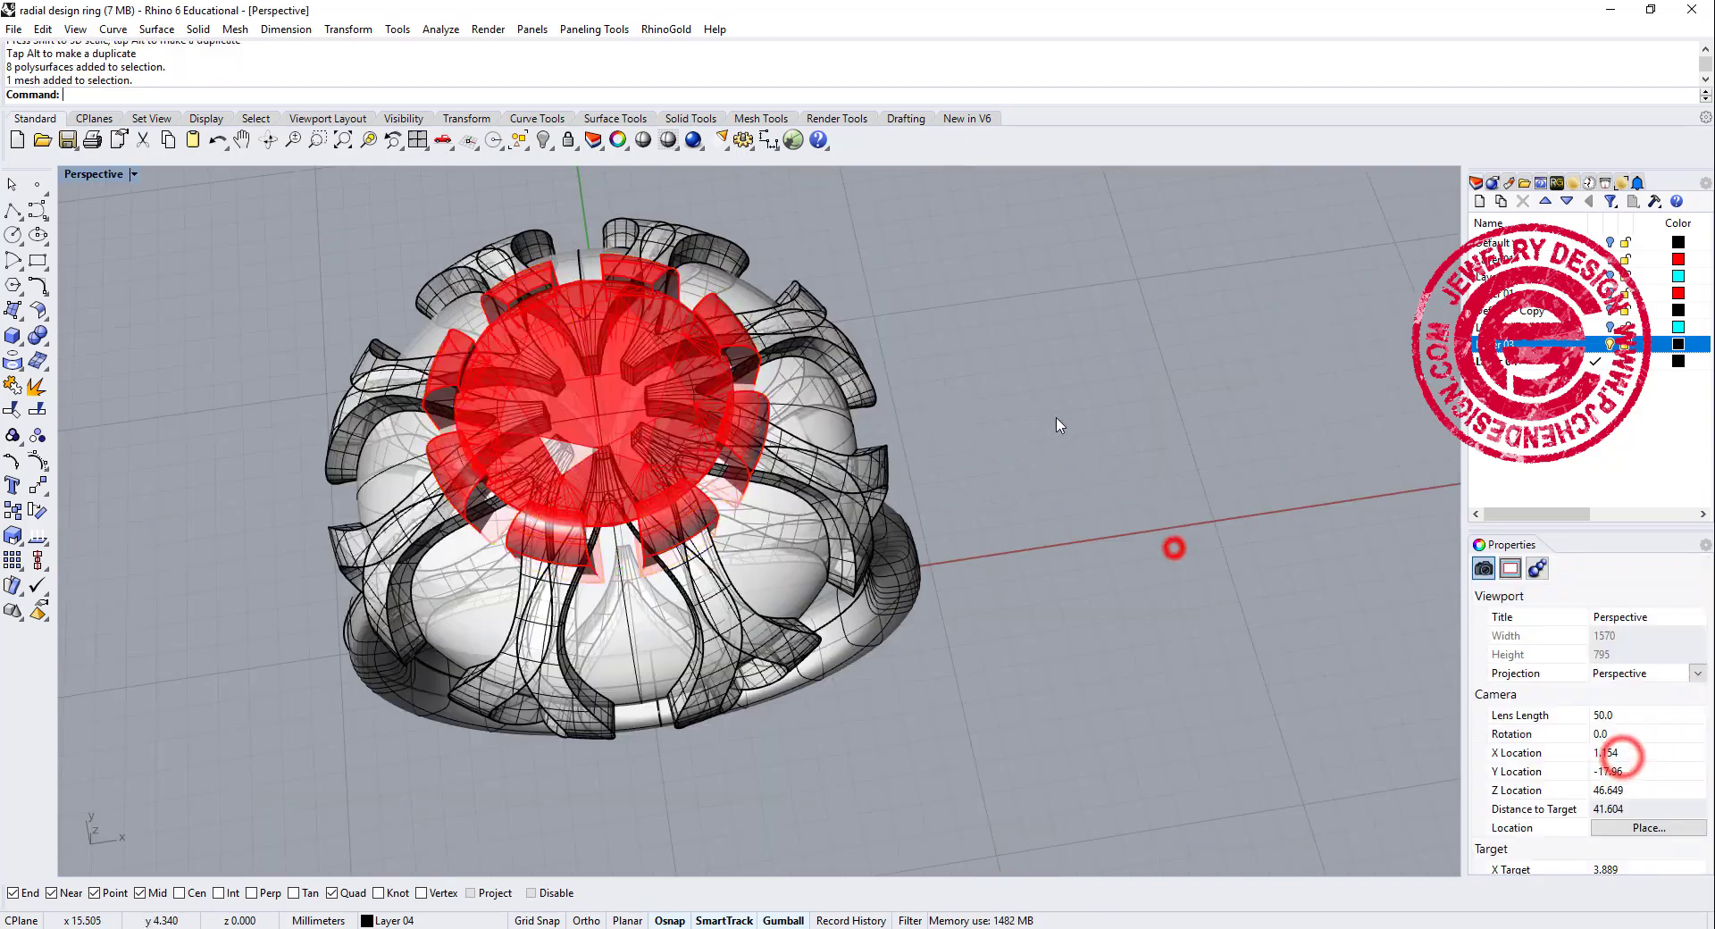
# Orbit and zoom out to view the finished ring from above.
pyautogui.moveTo(1059, 425)
pyautogui.mouseDown(button='right')
pyautogui.moveTo(1118, 337)
pyautogui.moveTo(1206, 298)
pyautogui.moveTo(1054, 340)
pyautogui.moveTo(848, 457)
pyautogui.moveTo(858, 429)
pyautogui.moveTo(962, 386)
pyautogui.moveTo(938, 372)
pyautogui.moveTo(1023, 385)
pyautogui.mouseUp(button='right')
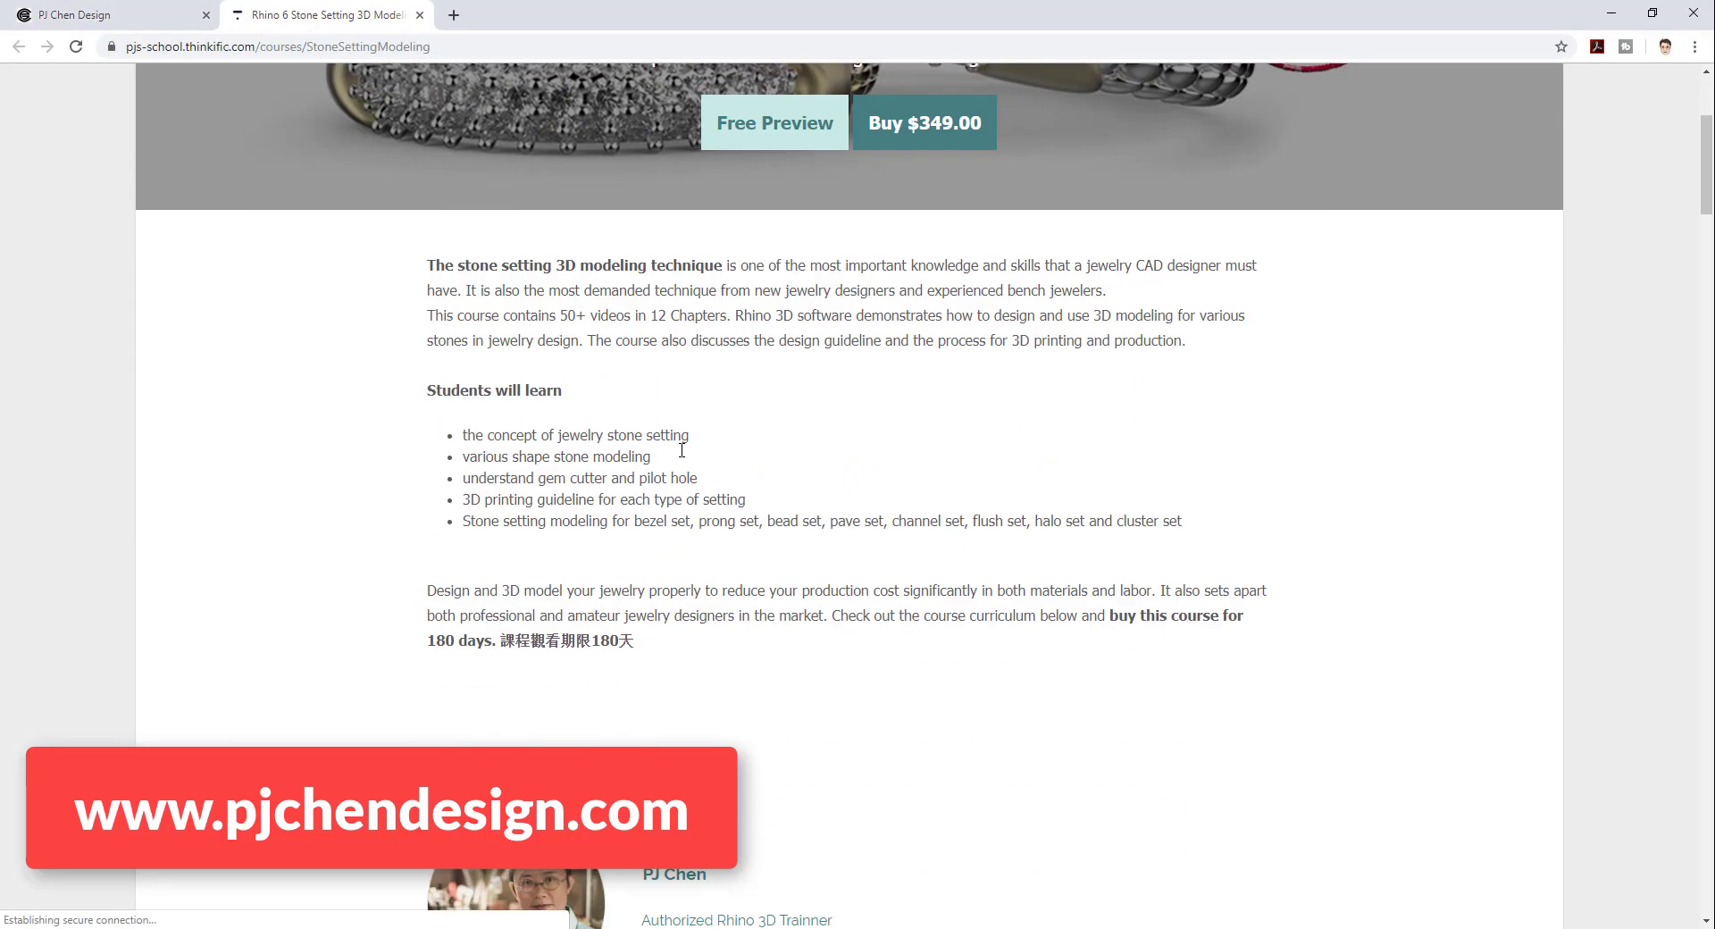
pyautogui.scroll(-4, 683, 456)
pyautogui.scroll(-7, 683, 456)
pyautogui.scroll(-5, 683, 457)
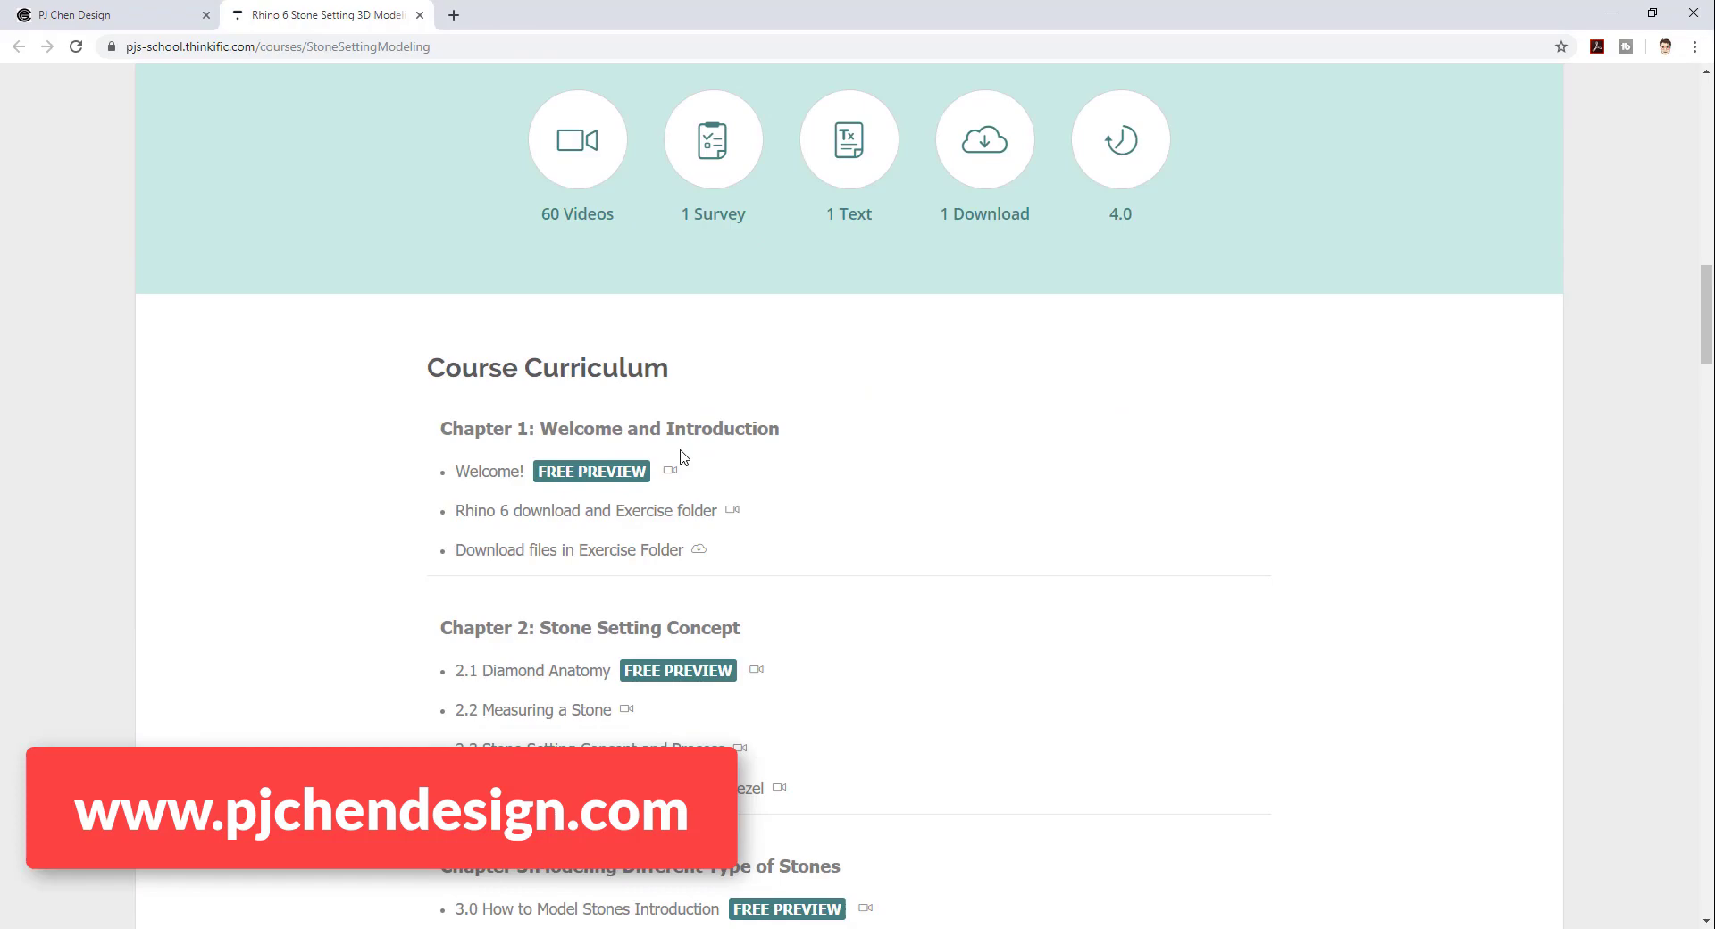
pyautogui.scroll(-7, 684, 457)
pyautogui.scroll(-4, 684, 457)
pyautogui.scroll(-7, 682, 456)
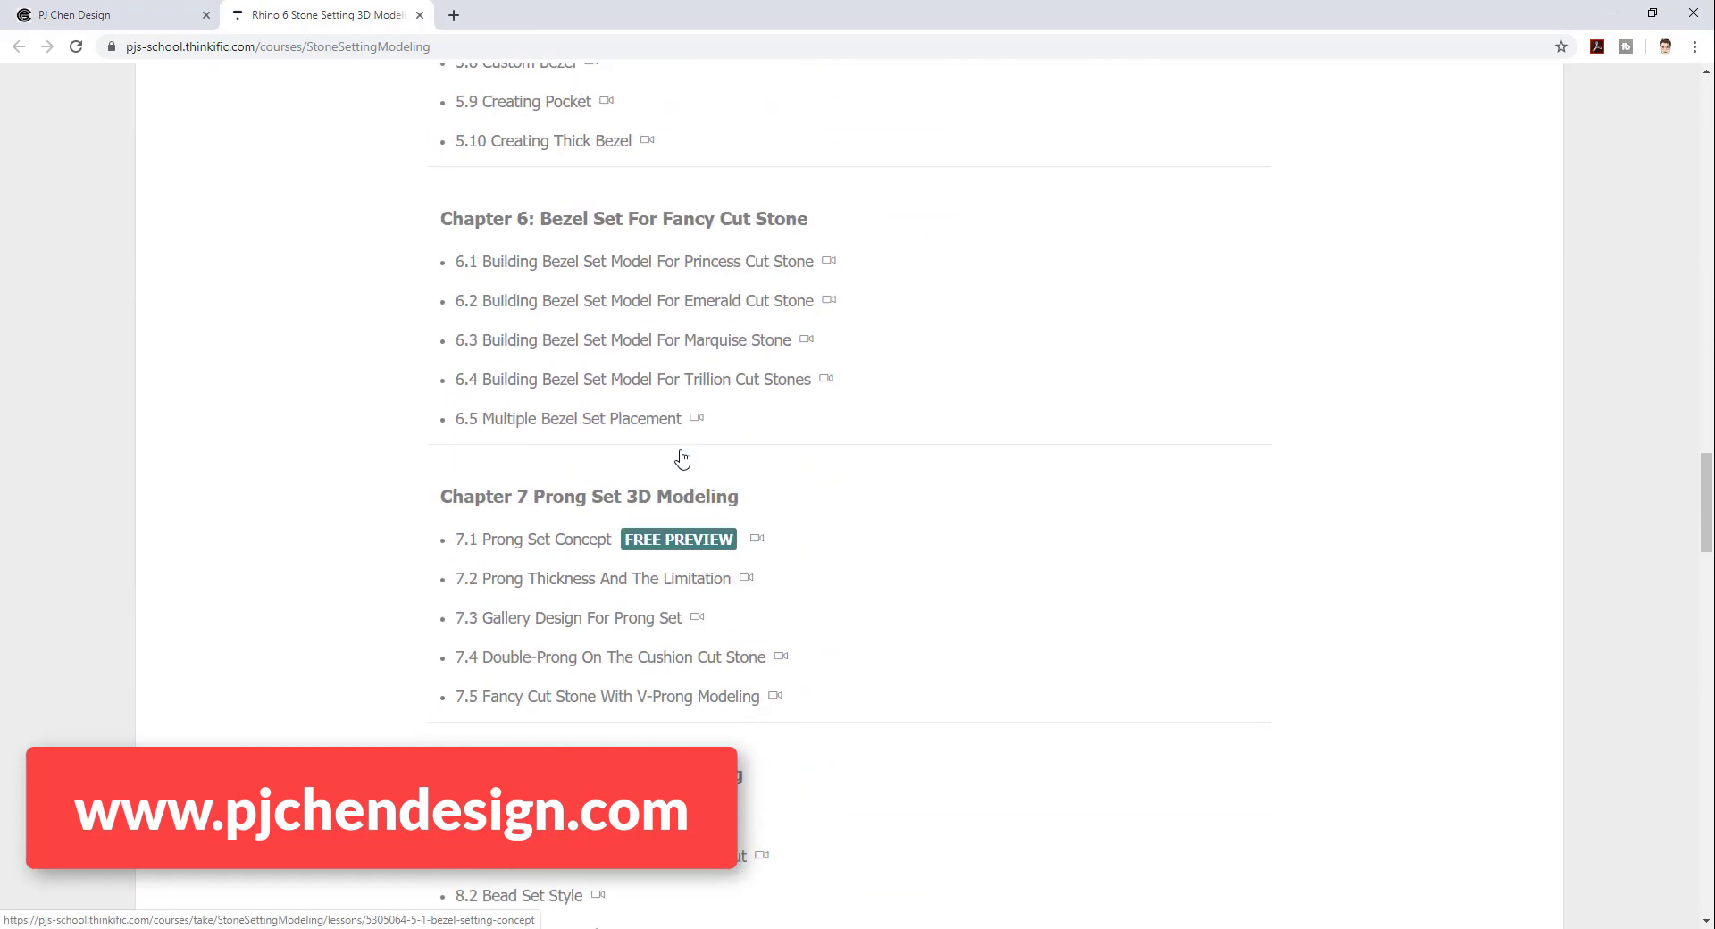
pyautogui.scroll(-4, 681, 456)
pyautogui.scroll(-6, 682, 457)
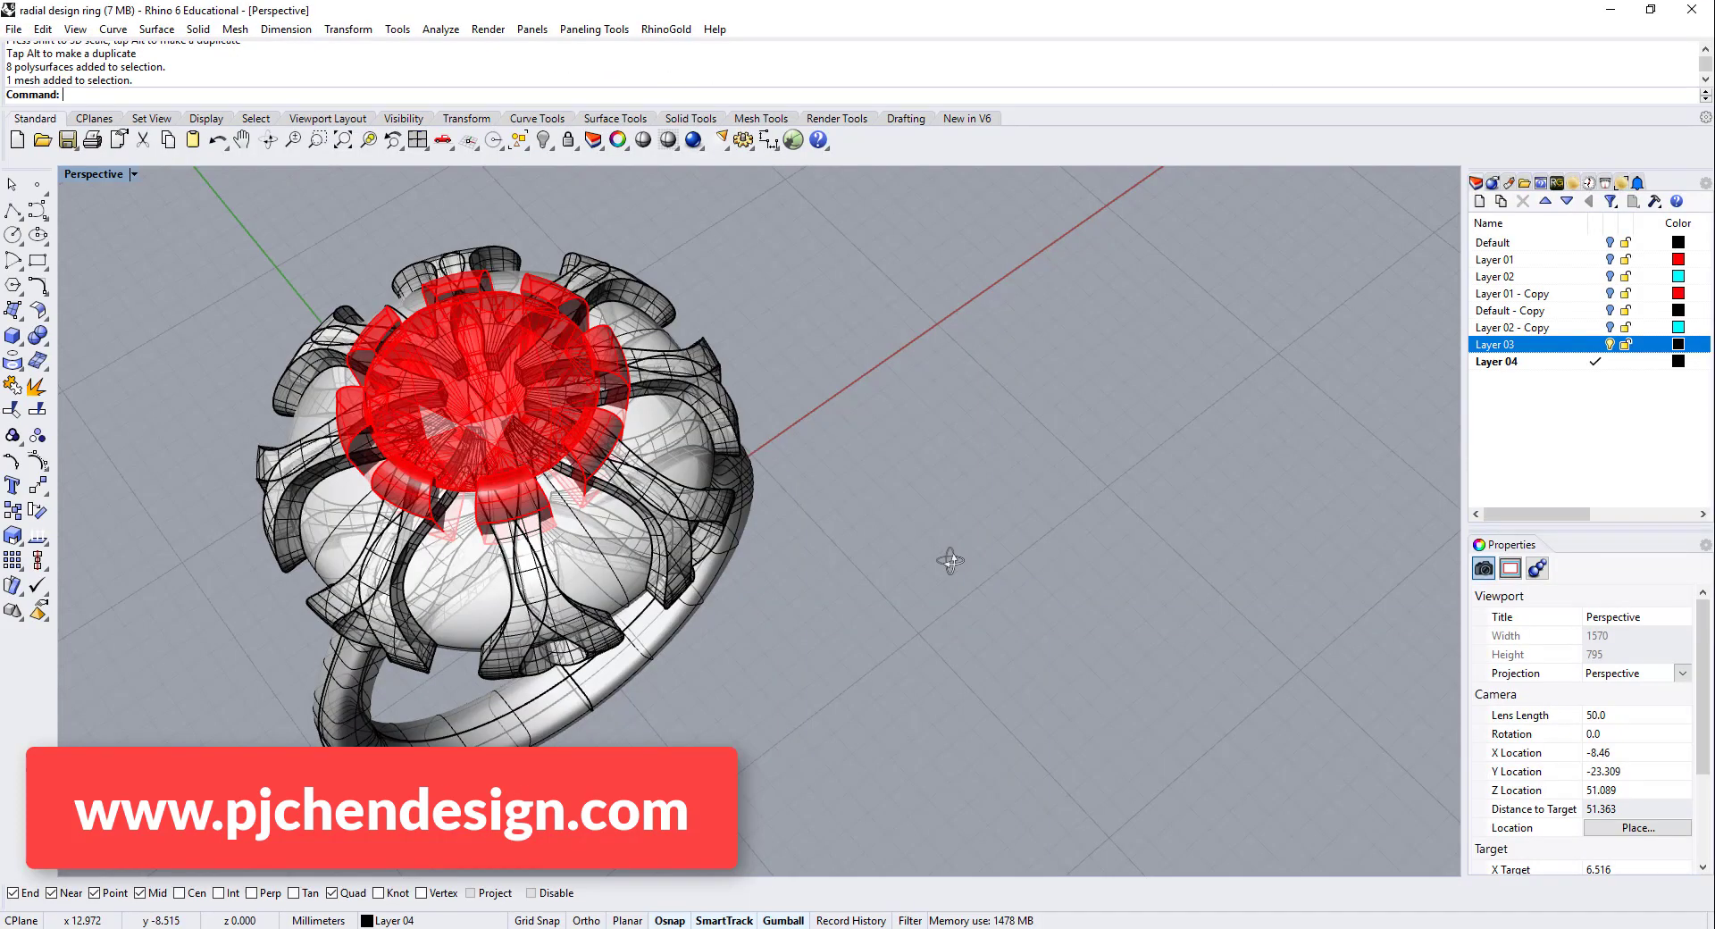